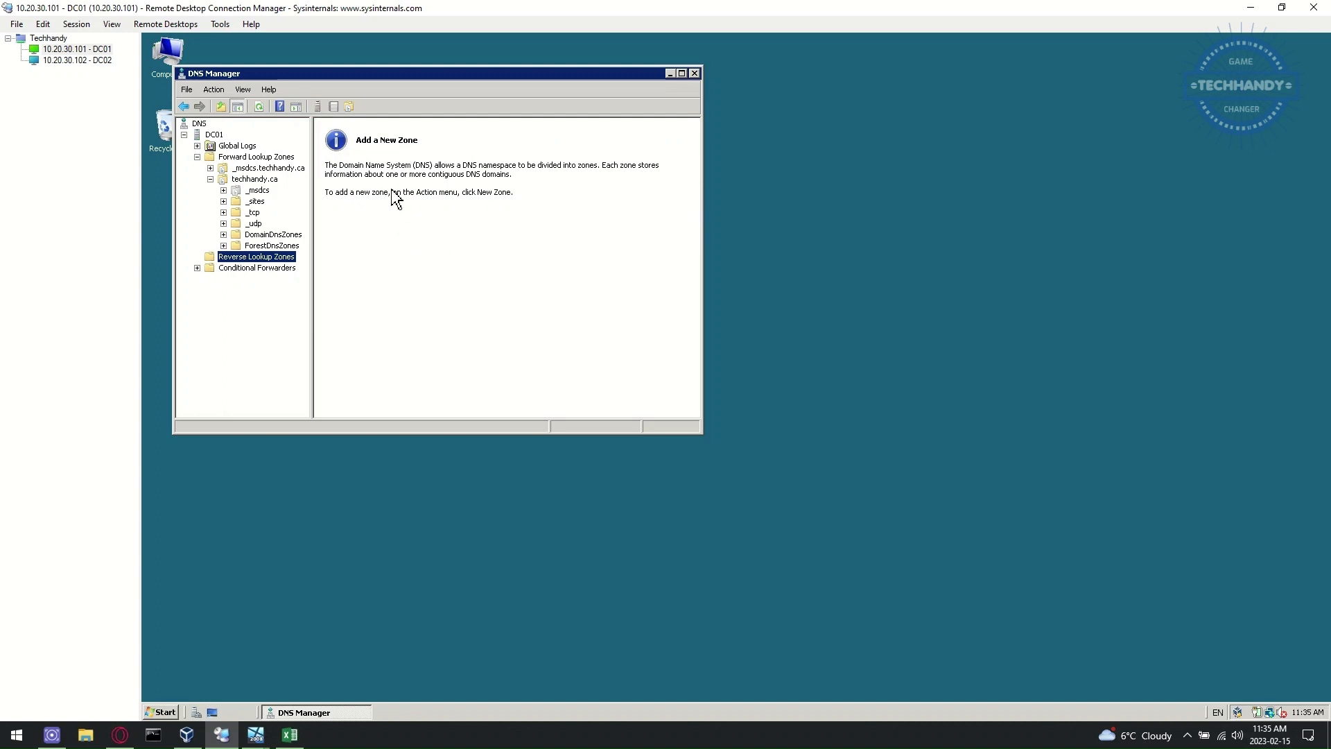
- Review the techhandy.ca zone's SOA, NS and 10.20.30.101 host records, then open the Reverse Lookup Zones menu
left_click(270, 181)
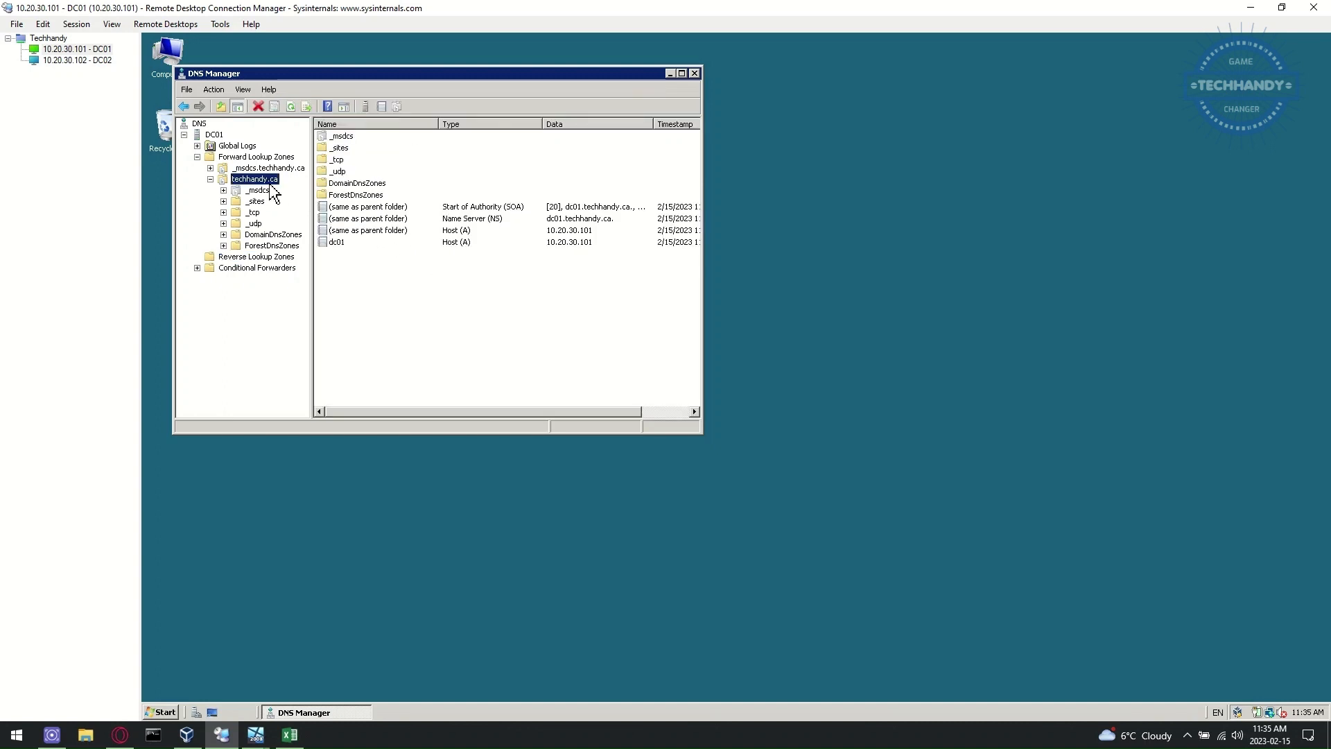
right_click(271, 186)
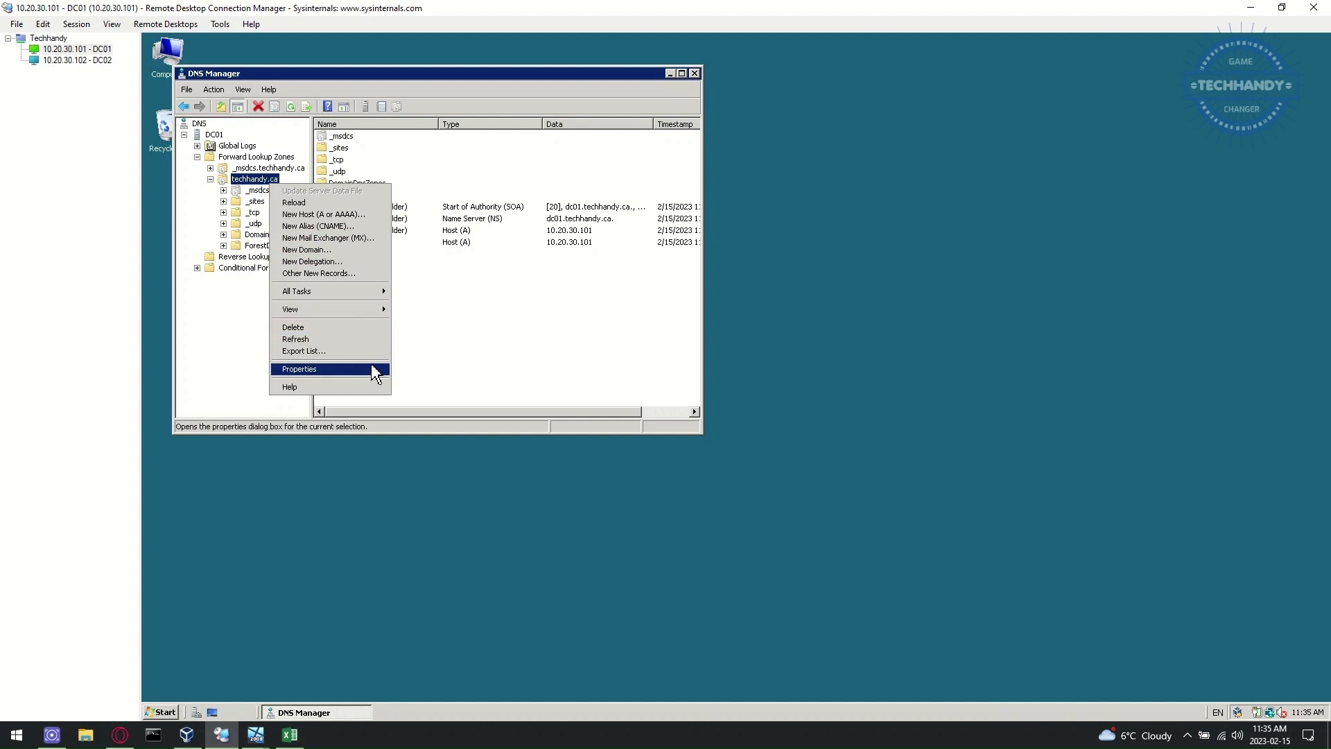
left_click(473, 368)
right_click(280, 260)
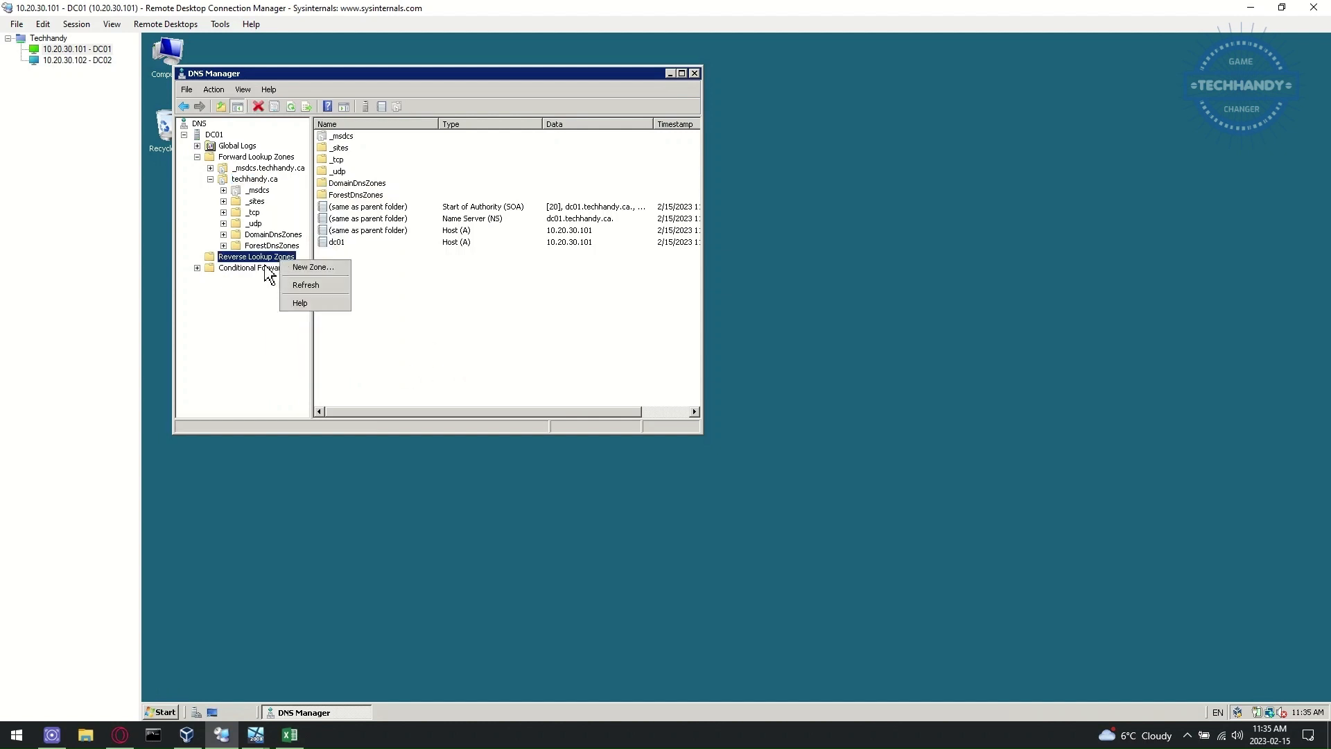
- Create the AD-integrated primary IPv4 reverse zone for network 10.20.30, replicated domain-wide, secure updates only
left_click(305, 272)
left_click(437, 326)
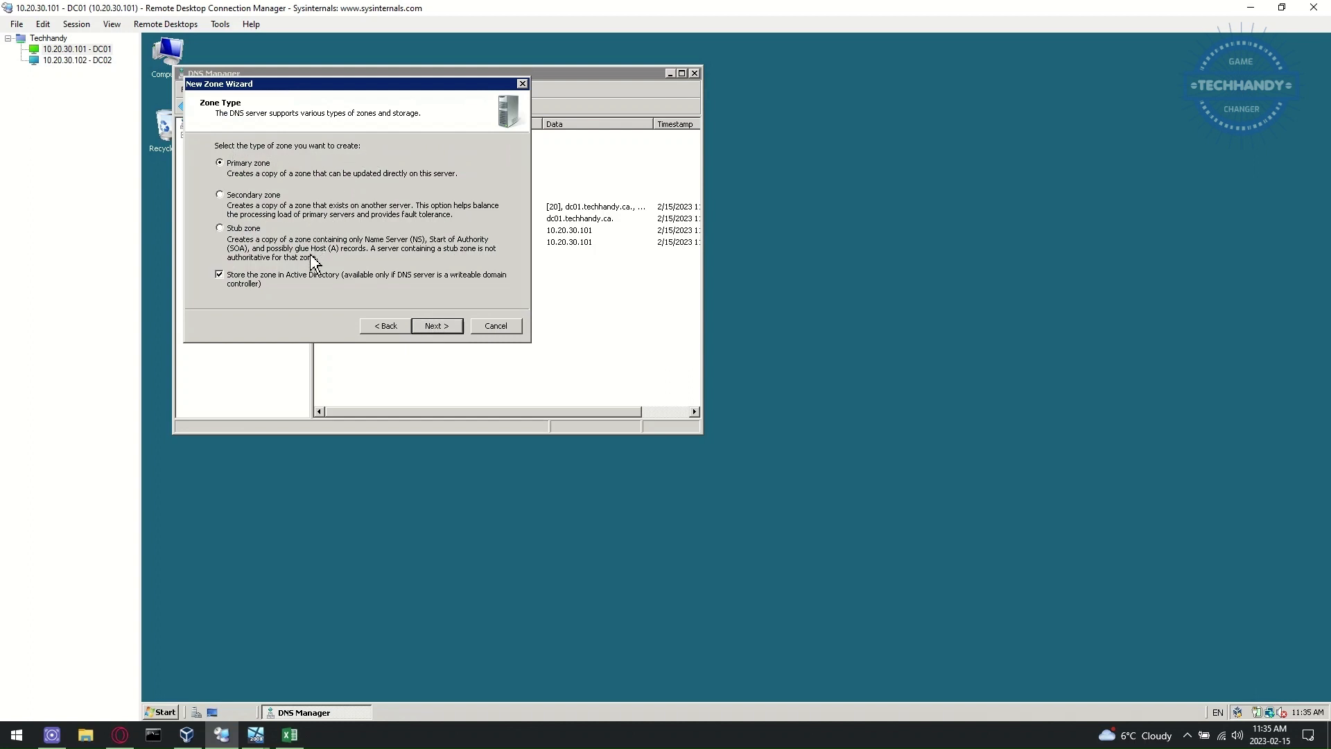
left_click(443, 327)
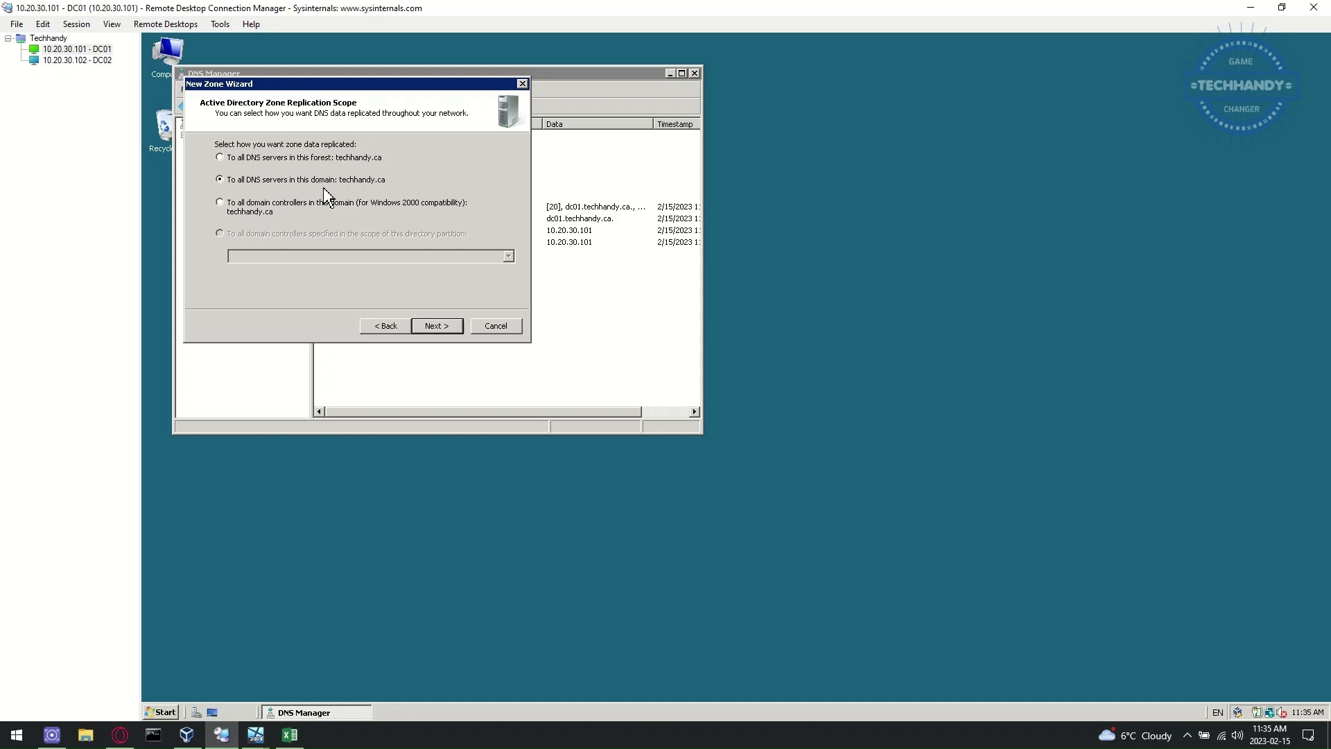
left_click(440, 327)
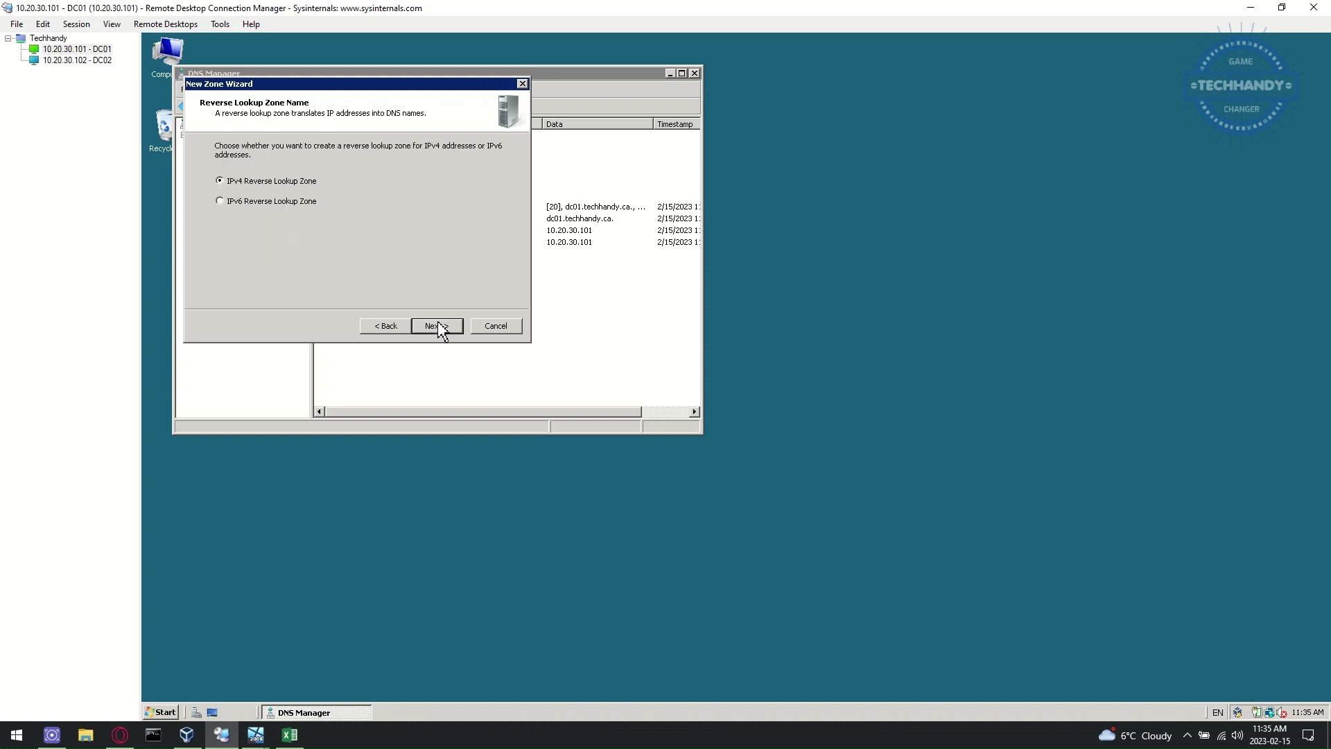
left_click(437, 326)
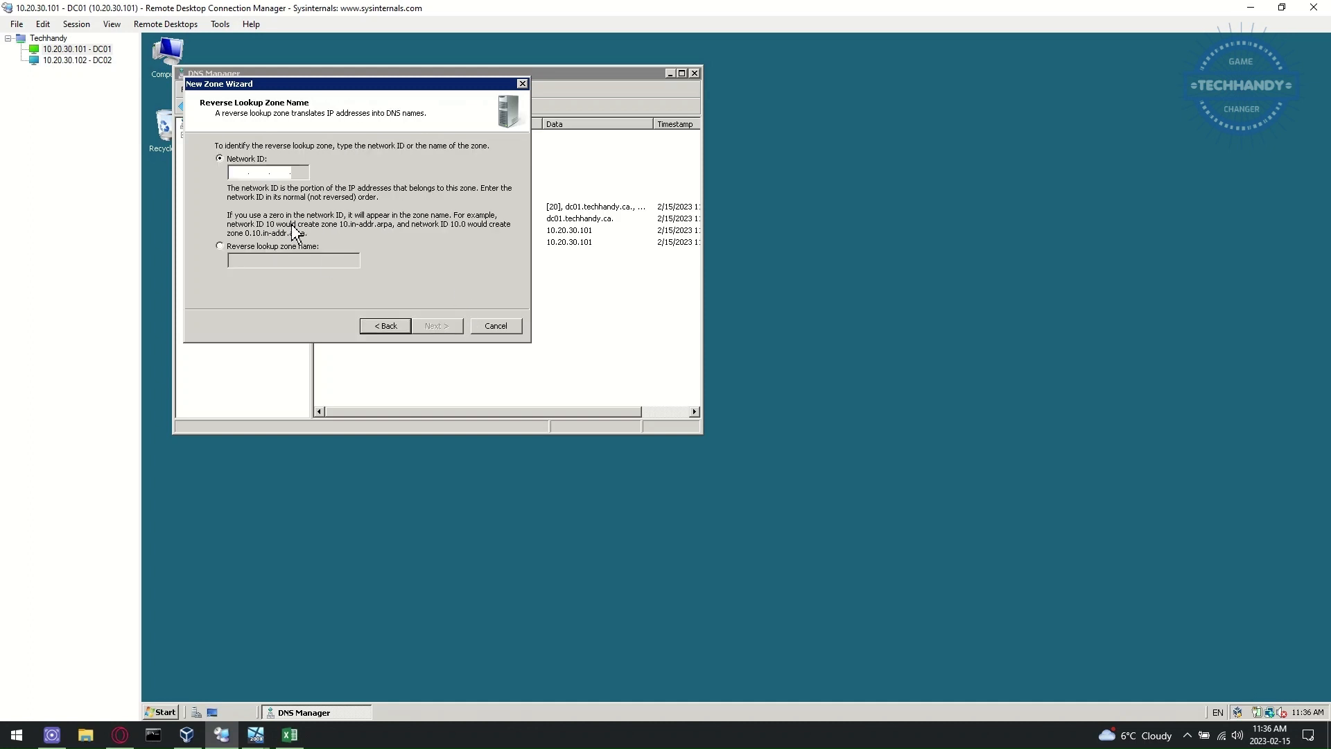
type("10.20.30.")
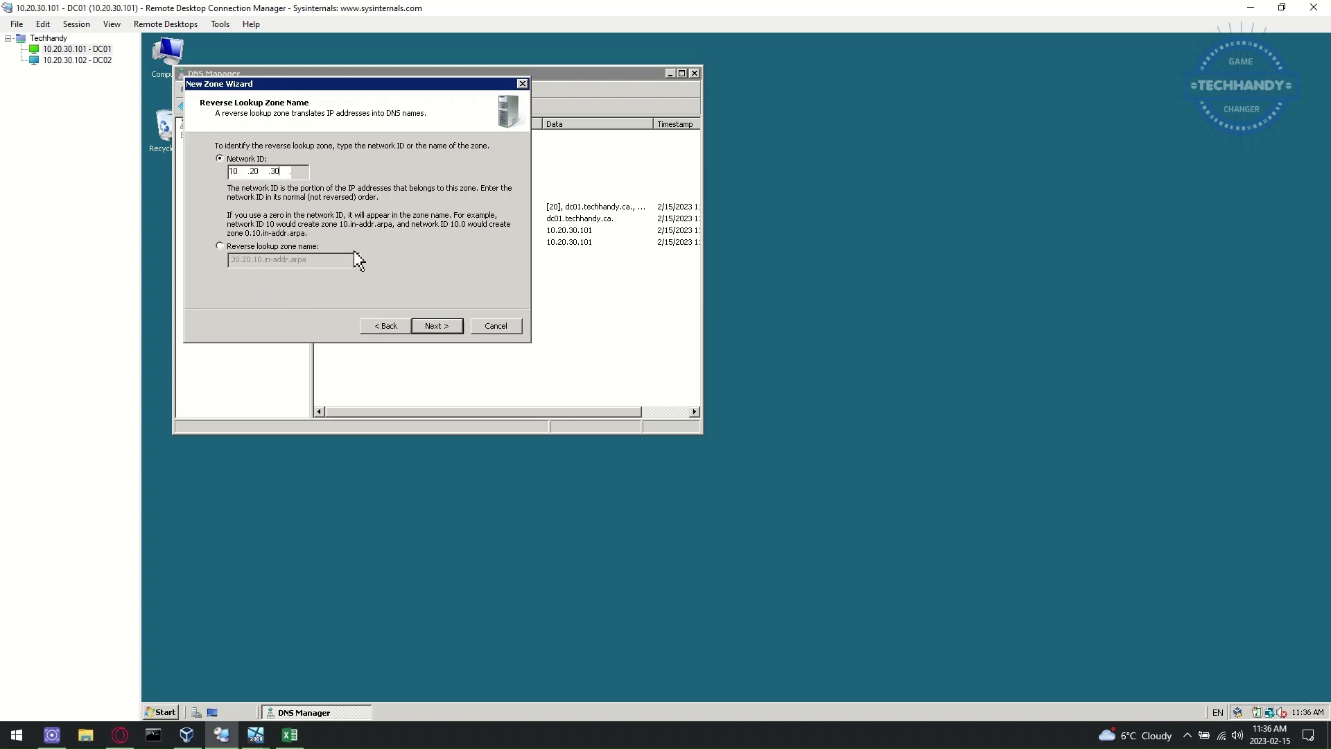
left_click(447, 330)
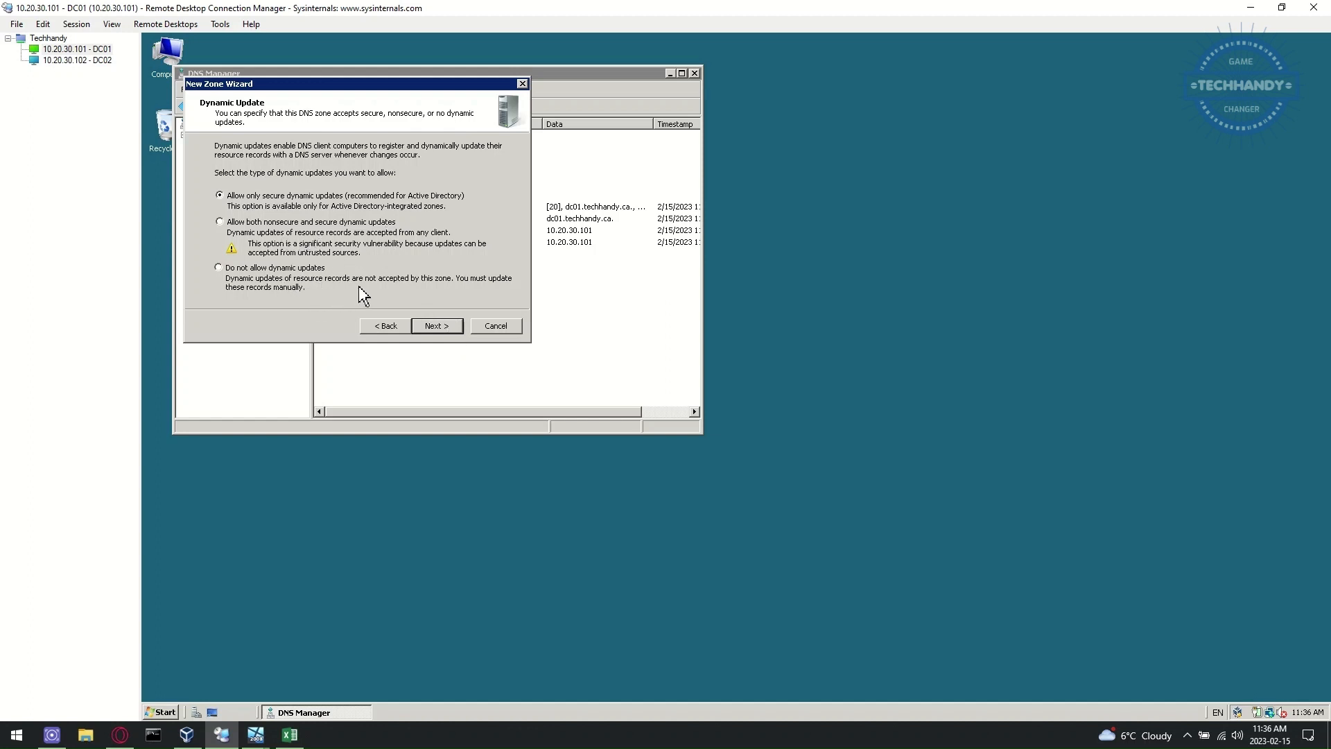
left_click(433, 325)
left_click(433, 324)
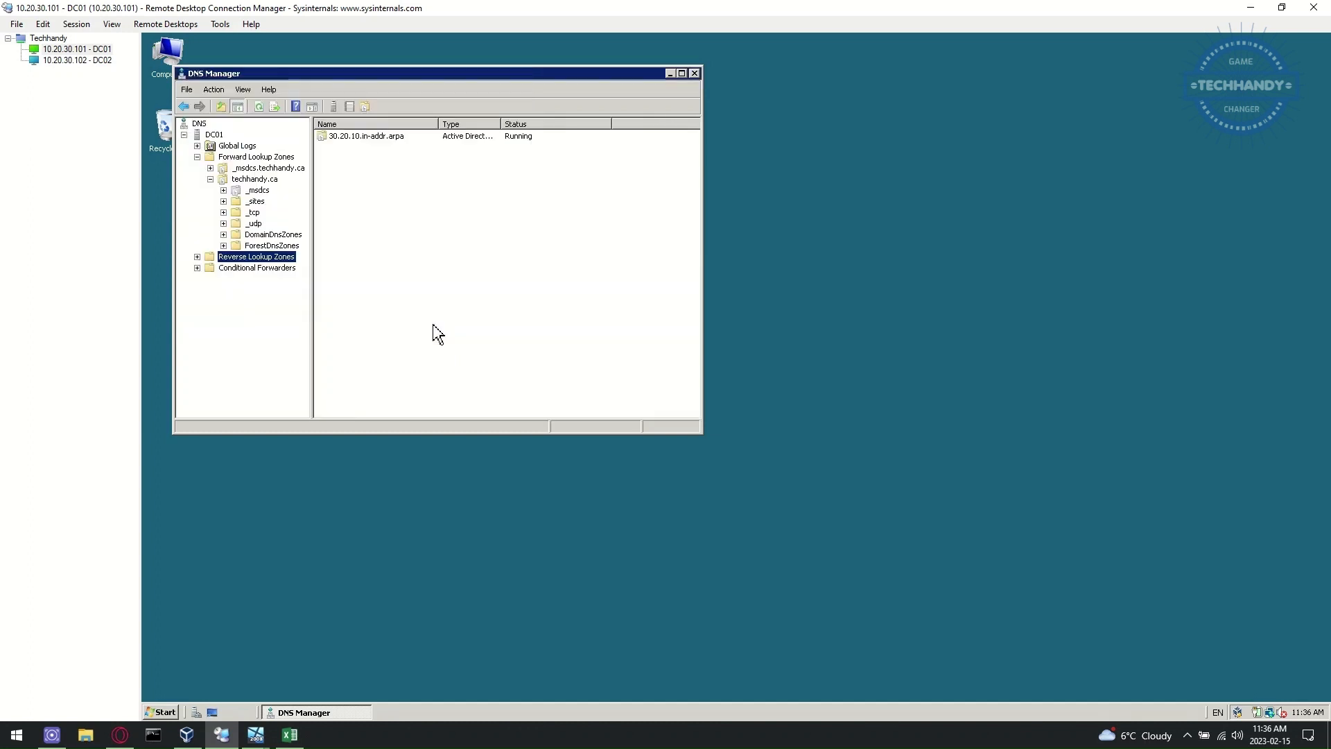
- Maximize DNS Manager and browse the new 30.20.10.in-addr.arpa, ForestDnsZones and techhandy.ca records
left_click(197, 256)
left_click(222, 268)
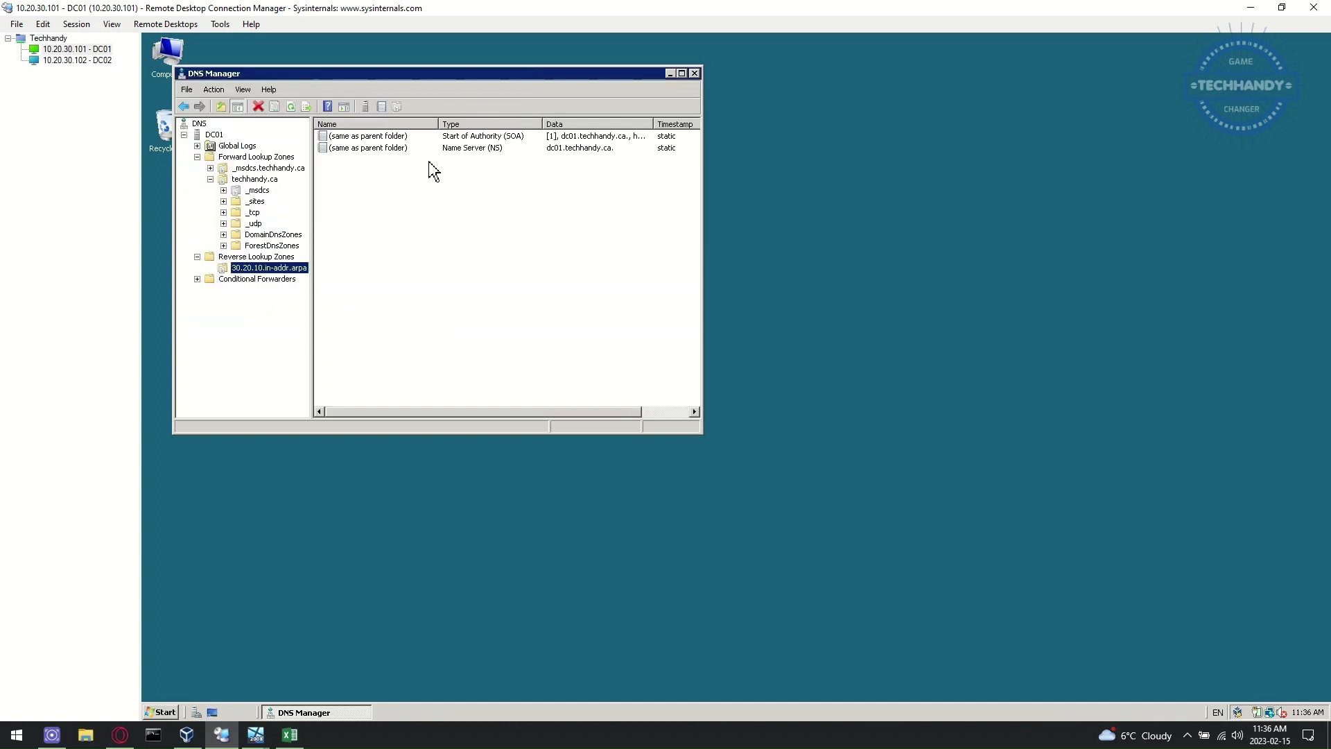
left_click(682, 73)
left_click(235, 211)
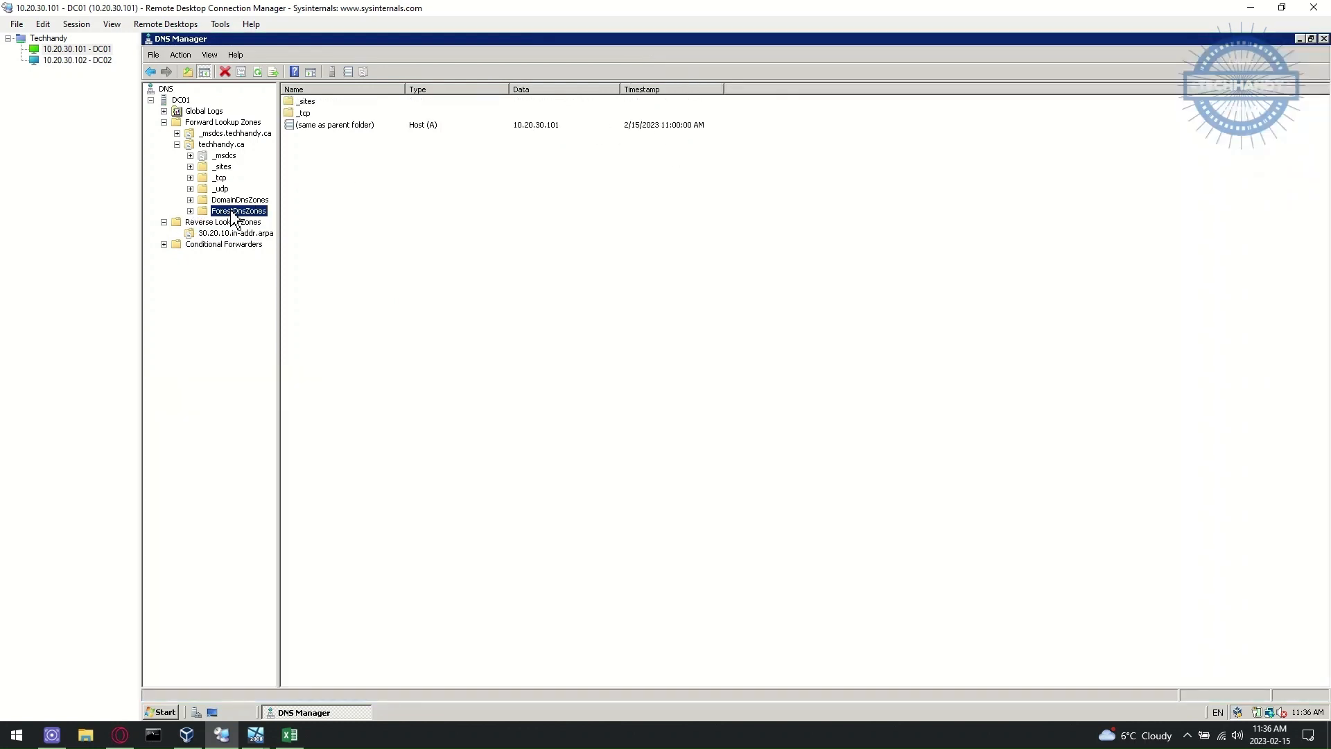
left_click(237, 146)
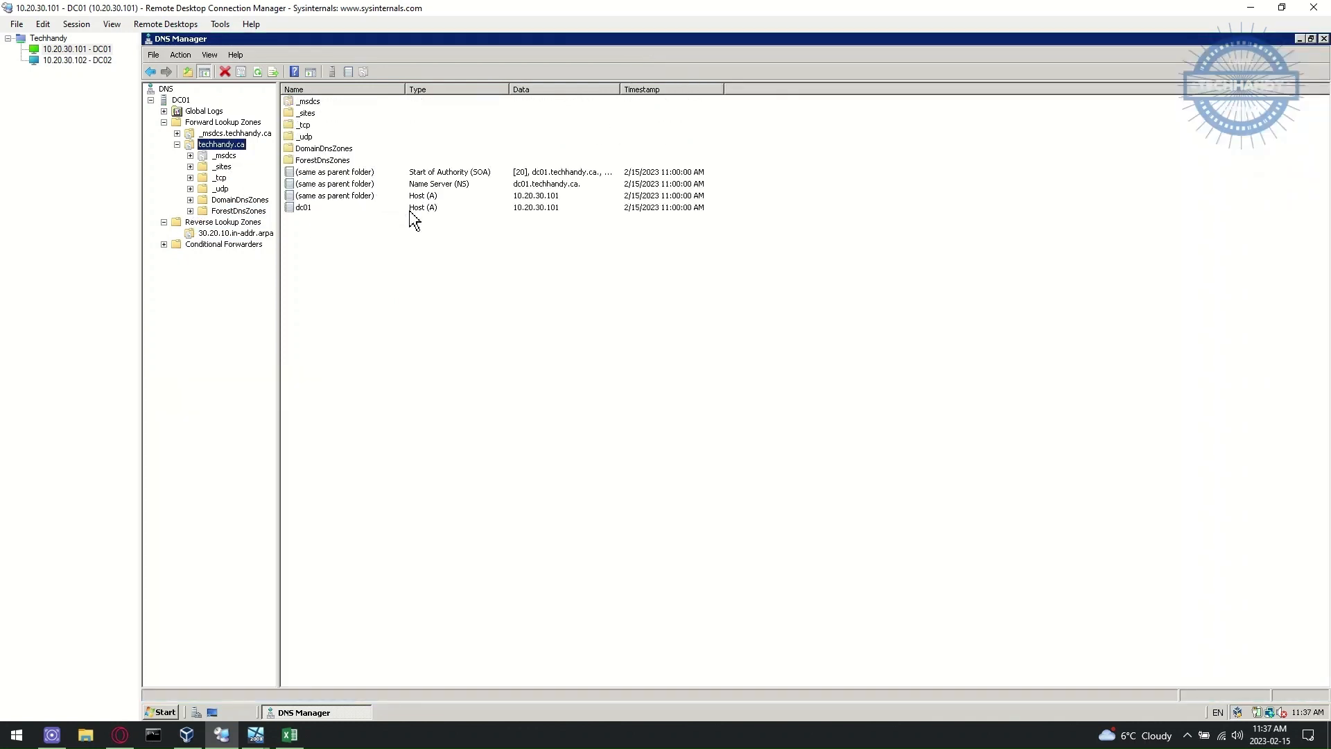
left_click(251, 234)
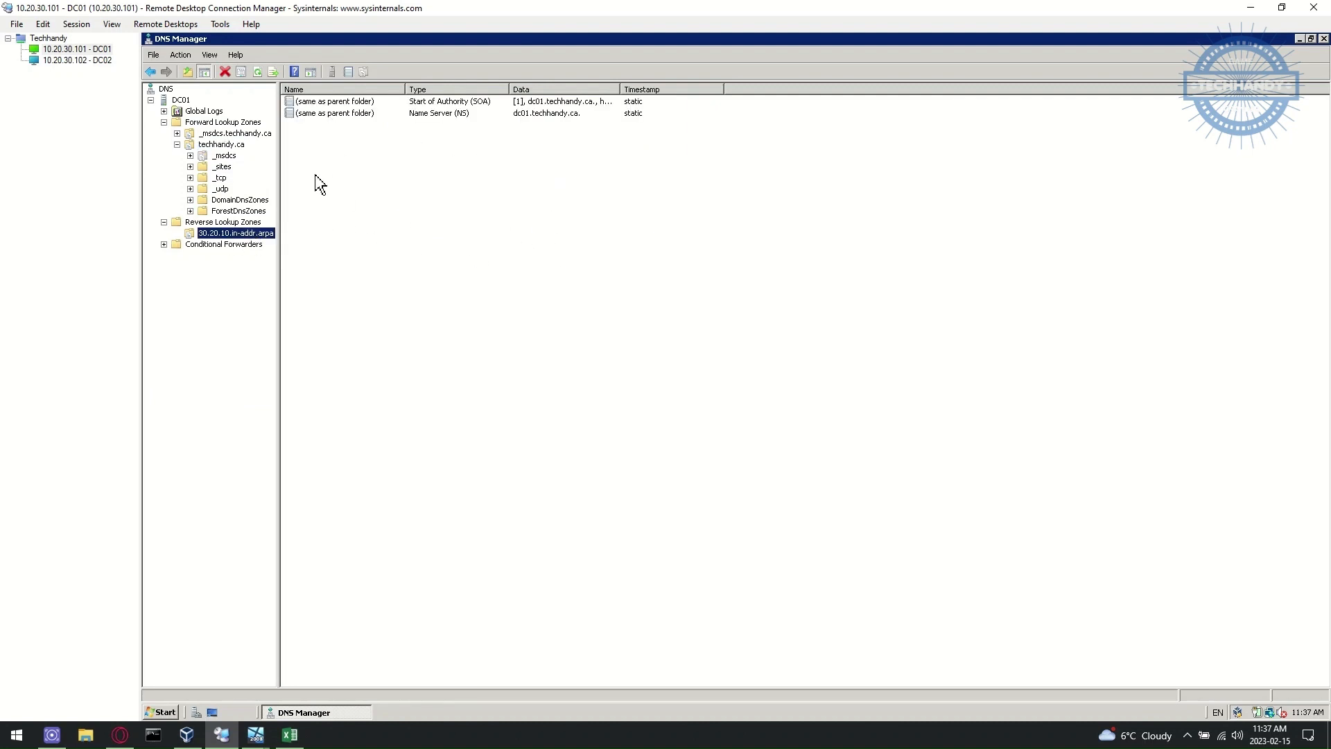
left_click(221, 144)
- Make dc01's host record update its associated PTR record, then check the reverse zone's properties
right_click(394, 206)
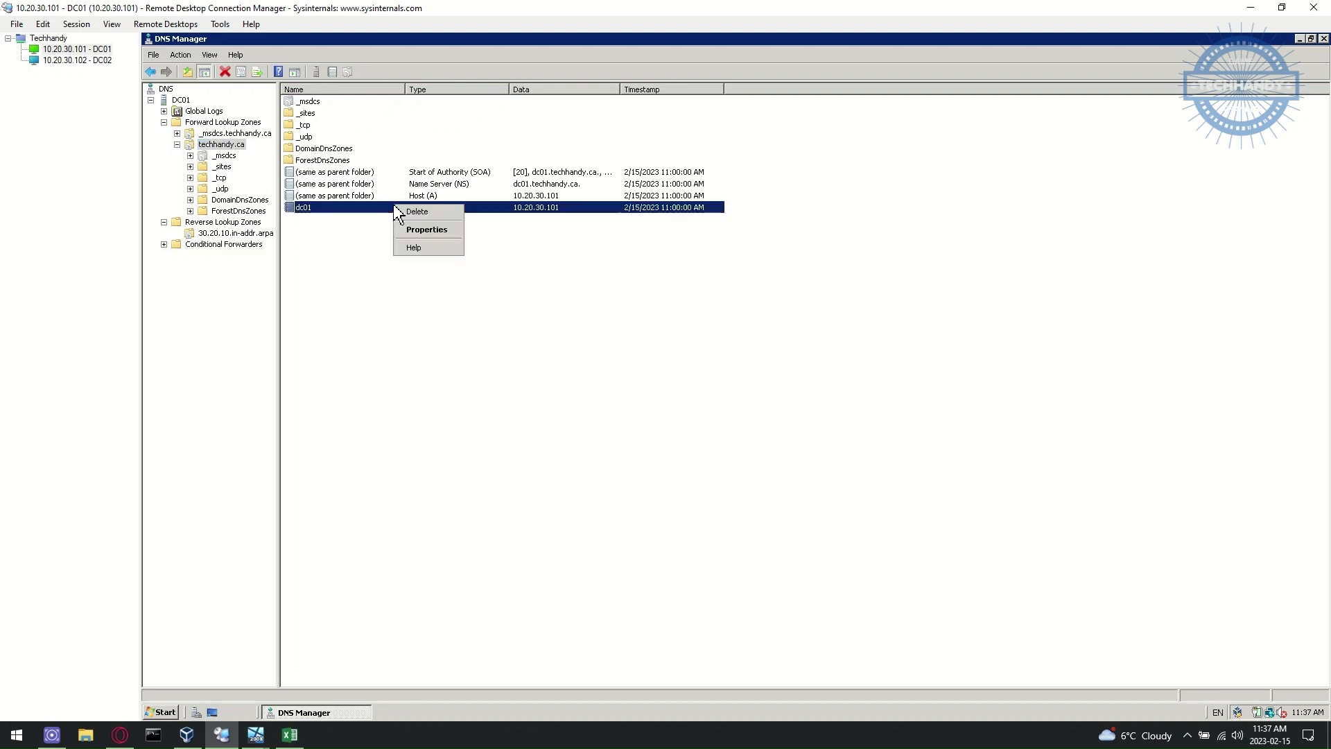
left_click(423, 228)
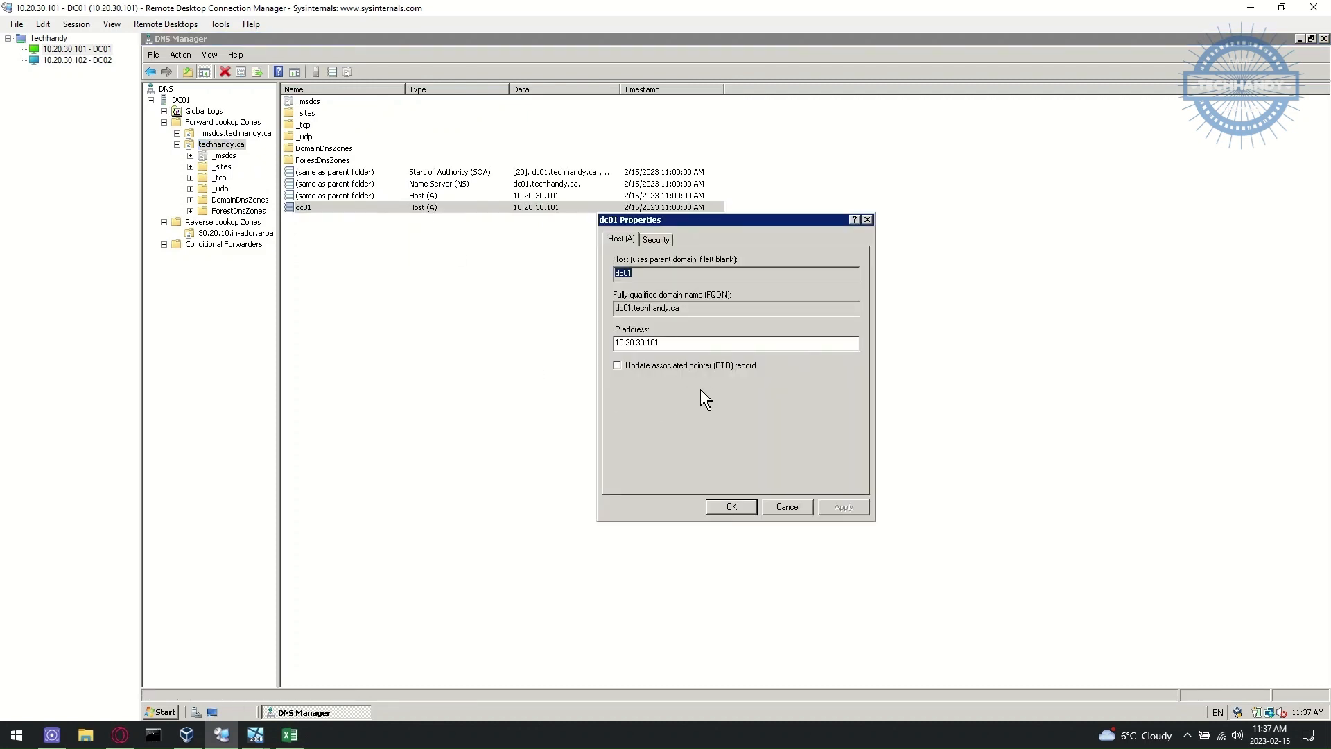
left_click(655, 240)
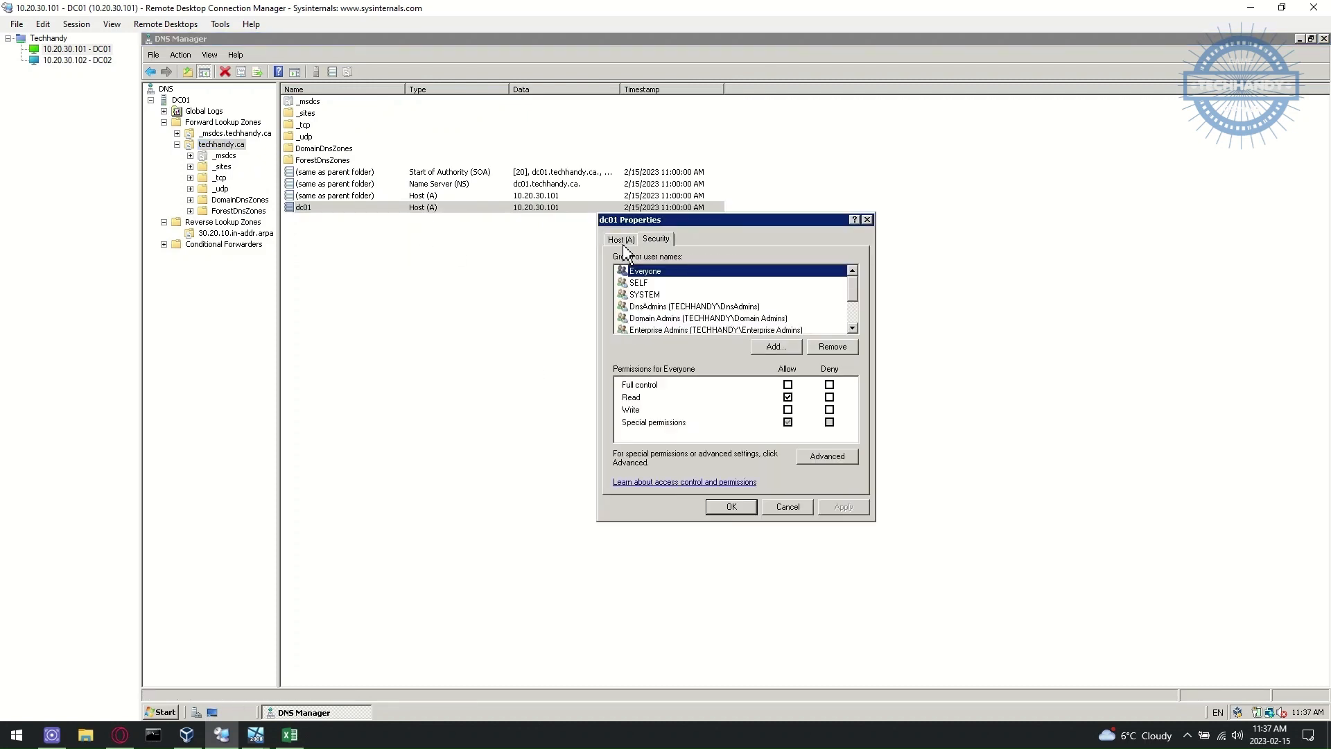
left_click(621, 240)
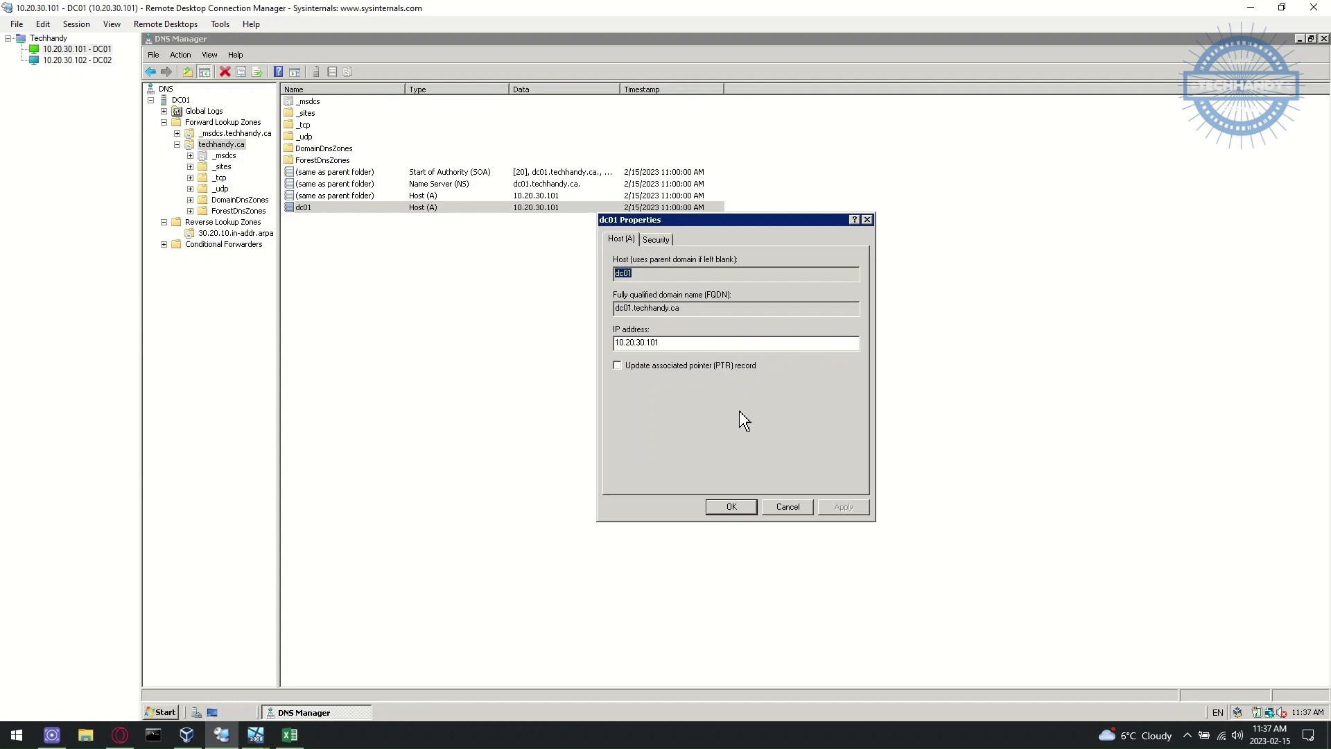
left_click(690, 367)
left_click(746, 508)
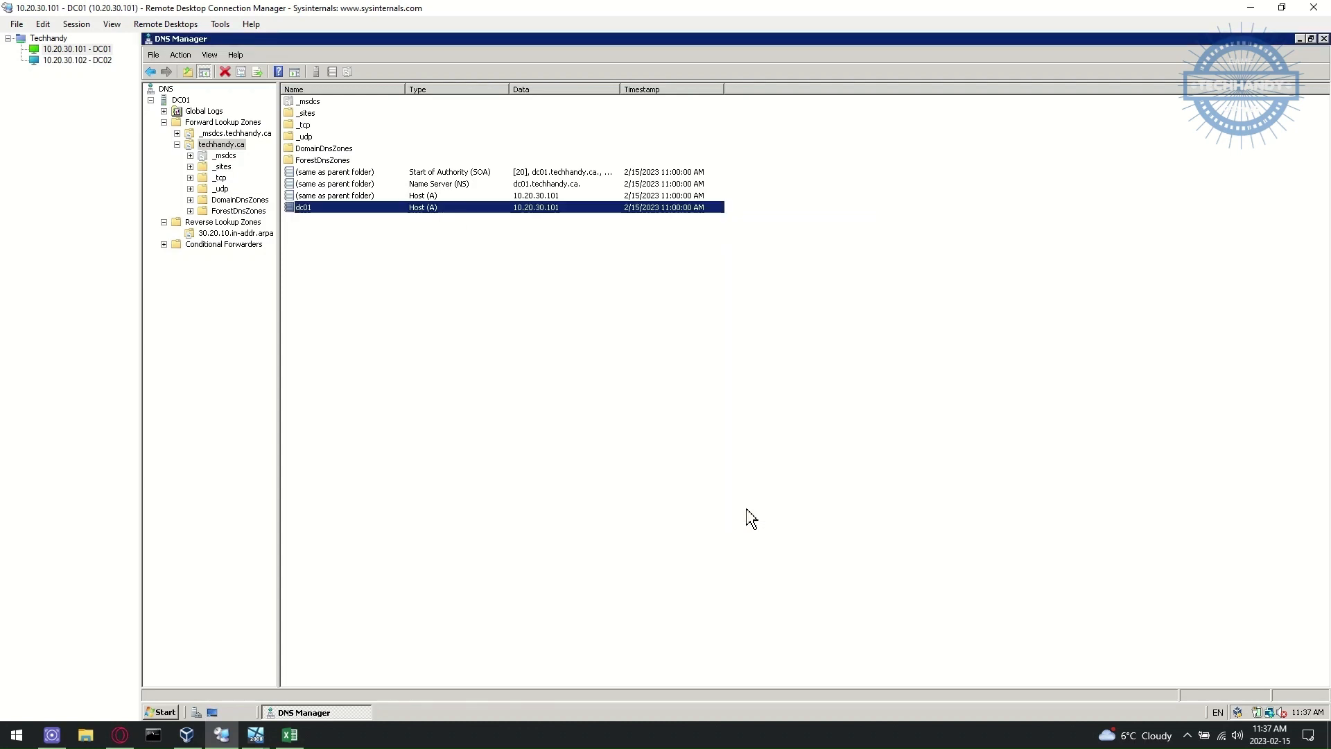
left_click(264, 235)
double_click(437, 113)
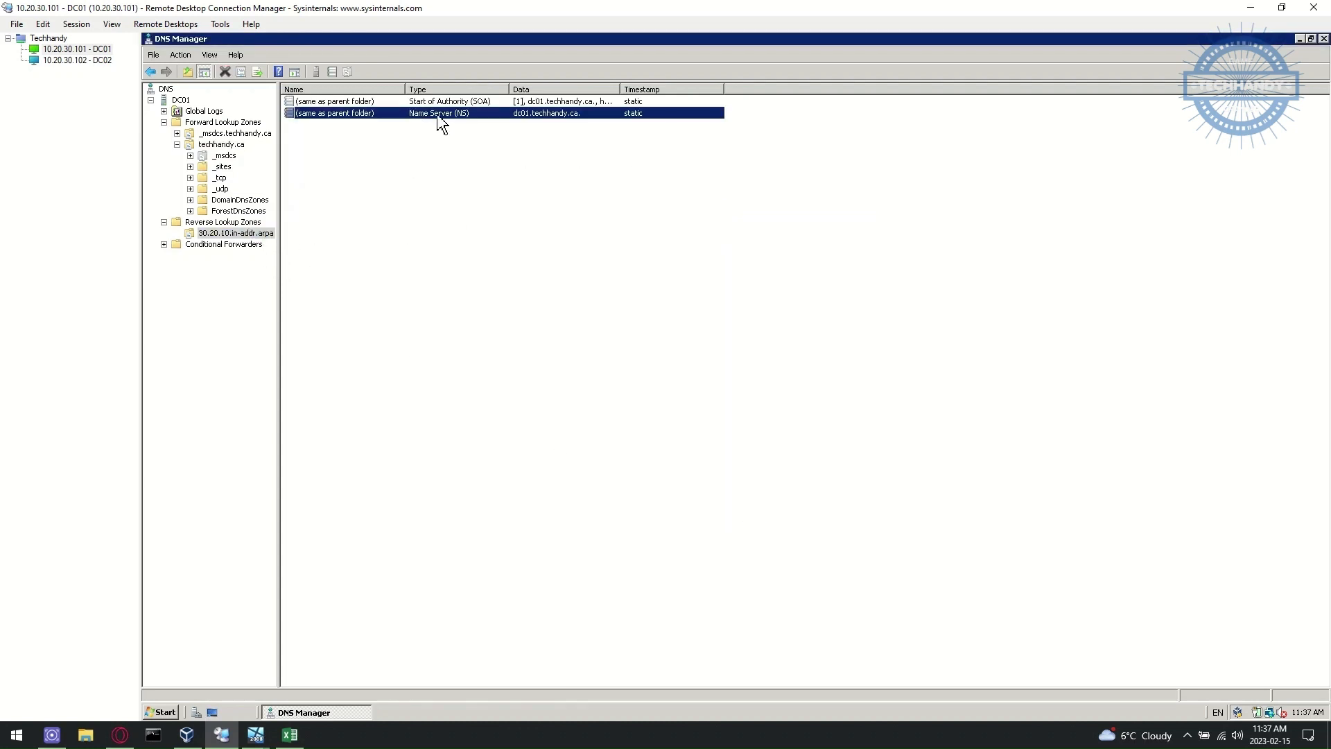
left_click(687, 531)
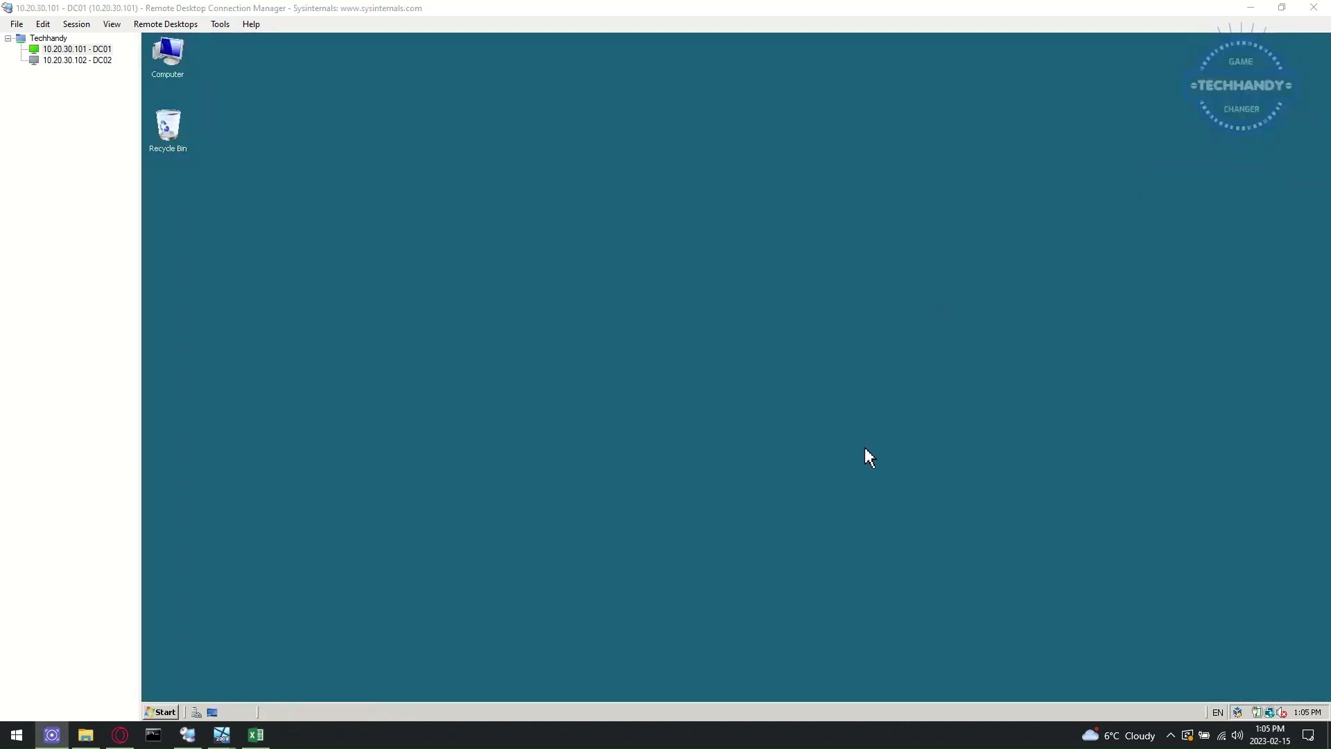
- Launch Active Directory Users and Computers from the server's Start menu Administrative Tools
left_click(255, 735)
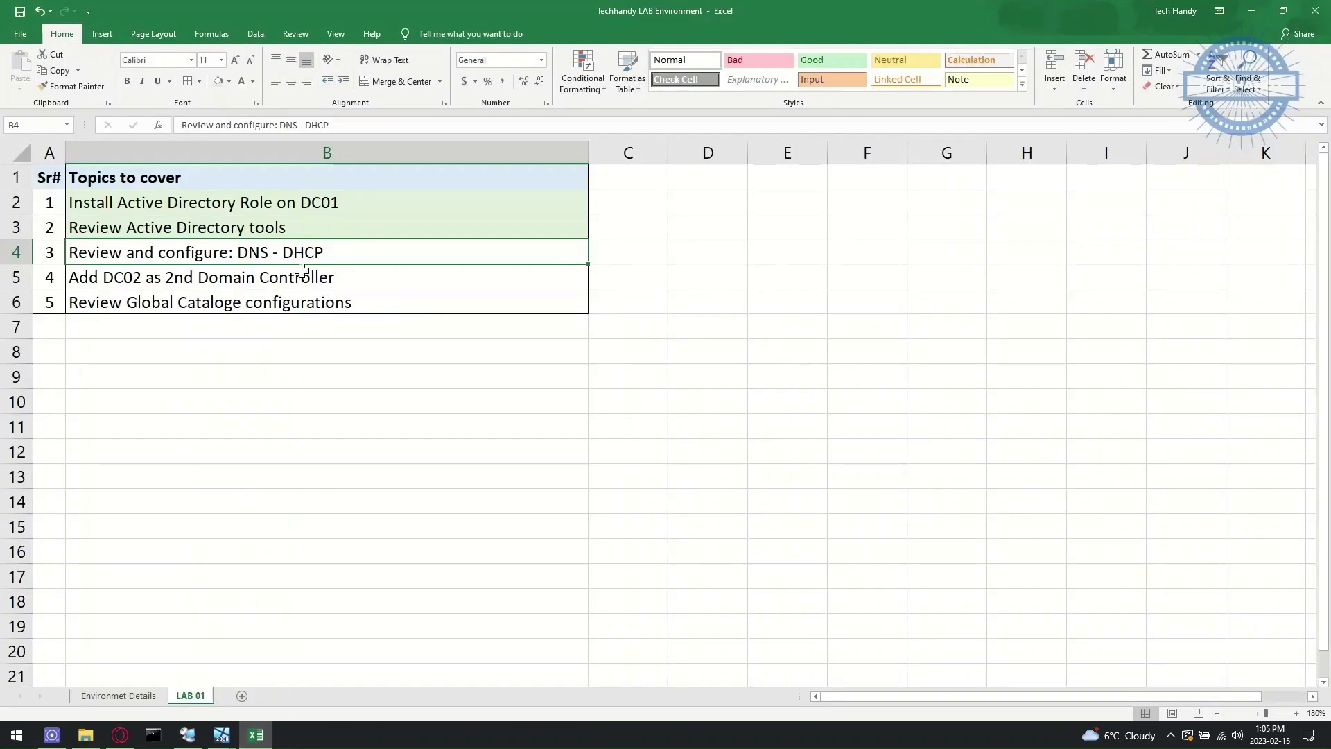
left_click(1251, 10)
left_click(162, 712)
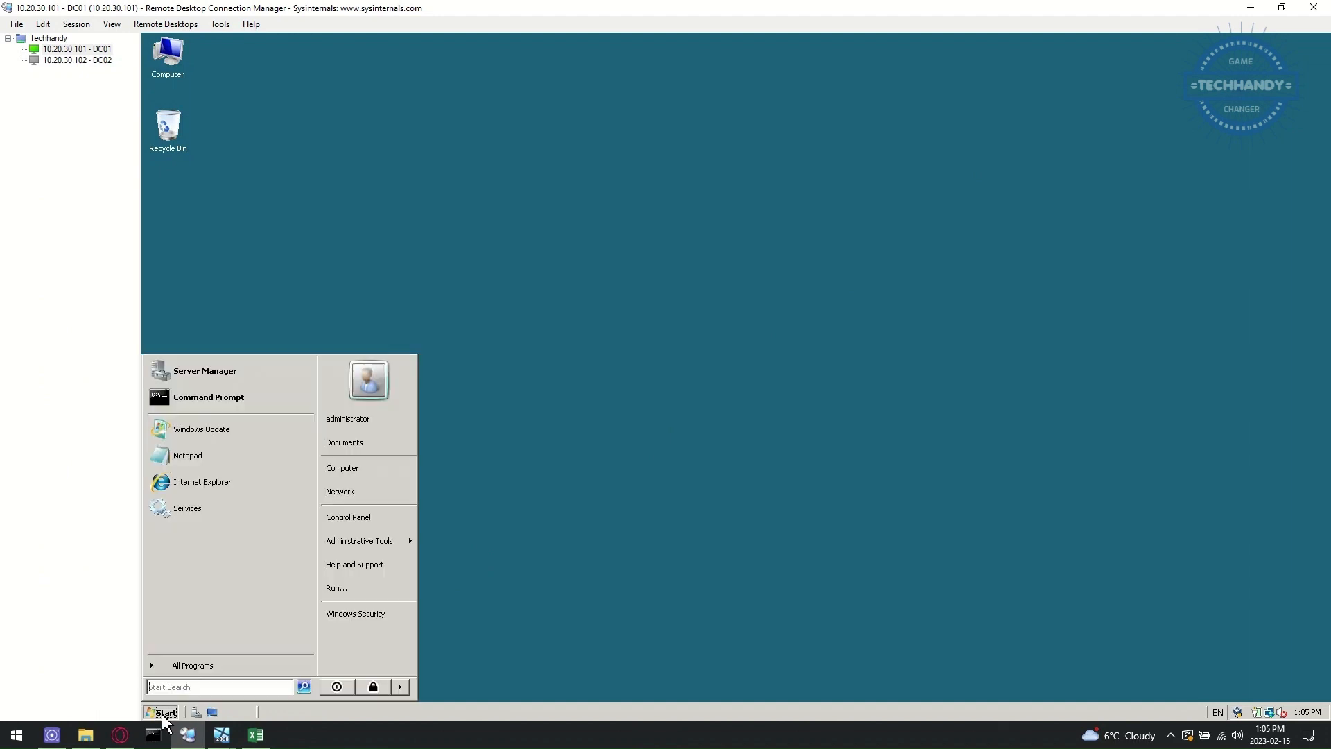
mouse_move(408, 545)
left_click(520, 269)
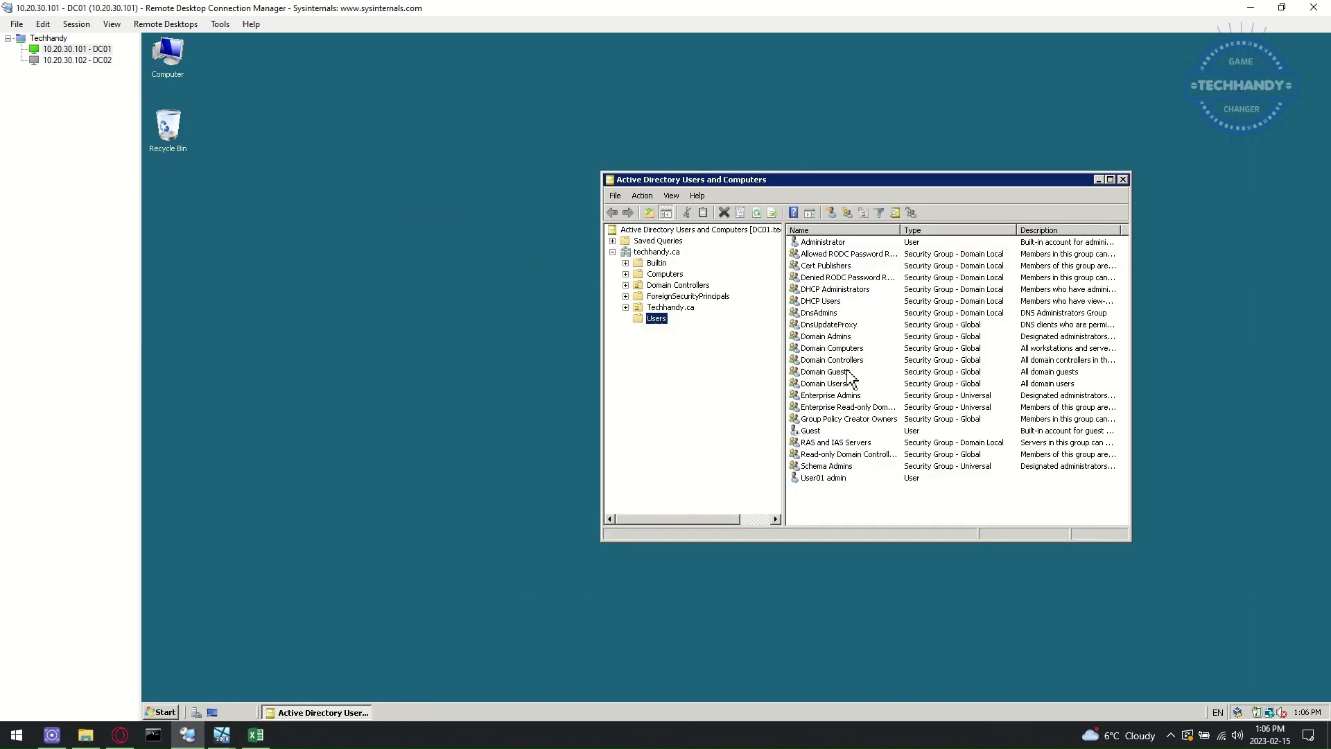
- Inspect the current members of the DHCP Administrators group
double_click(860, 290)
left_click(787, 229)
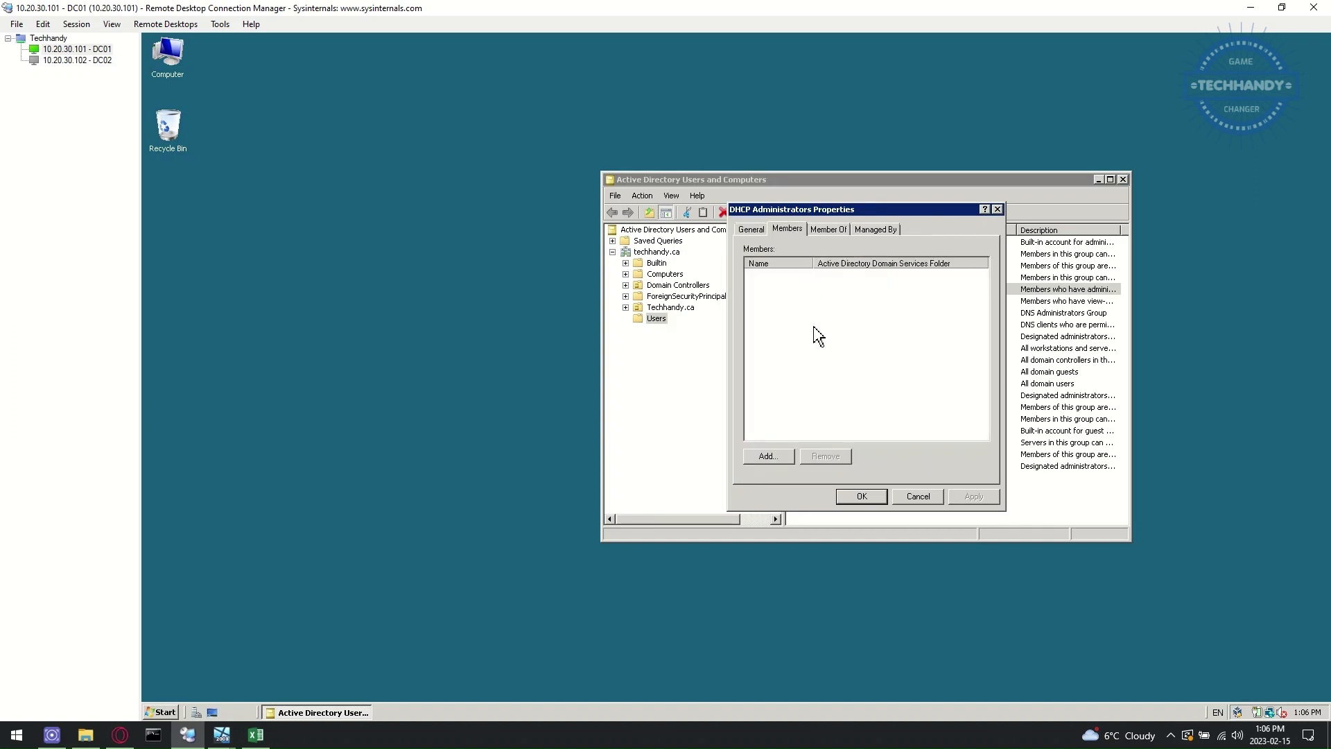
left_click(999, 211)
- Create user DHCP ServiceID with a password that never expires and cannot be changed
left_click(832, 213)
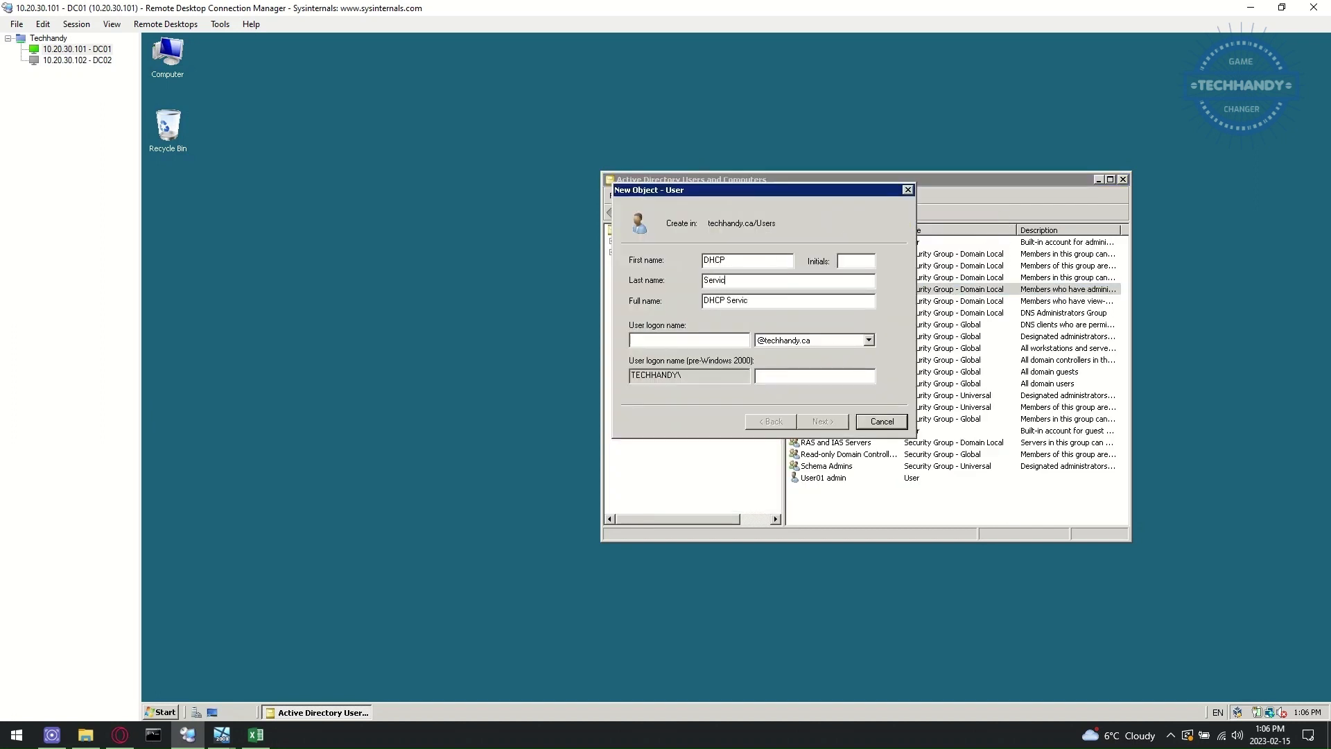
type("srvc_dhcp")
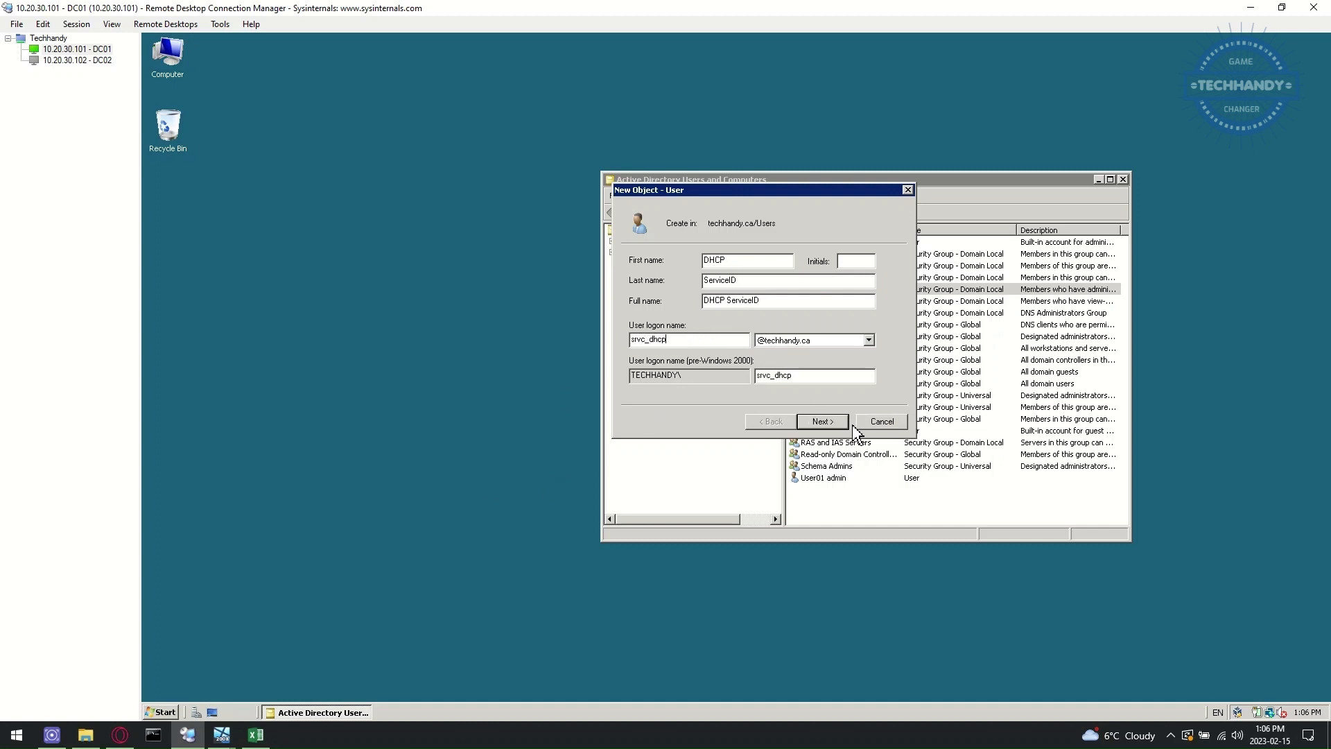
left_click(845, 422)
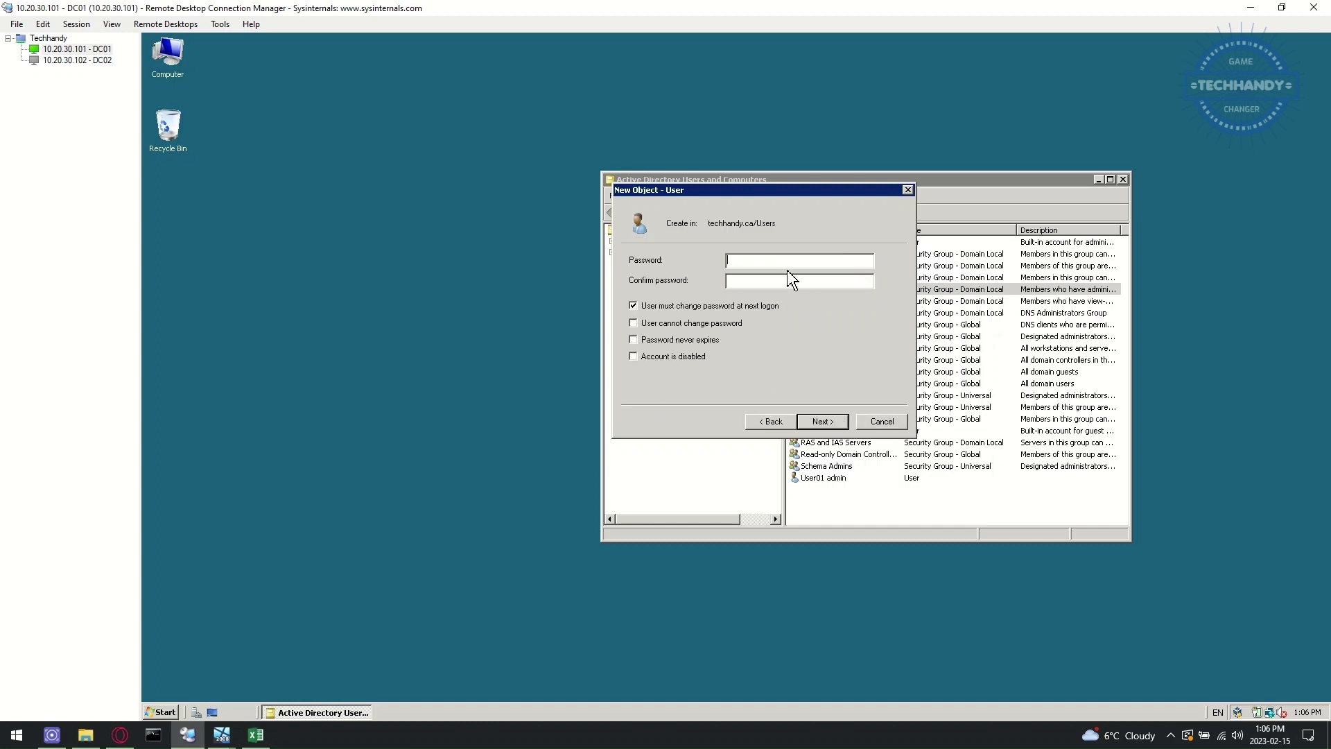
type("*****")
left_click(665, 305)
left_click(694, 323)
left_click(701, 340)
left_click(823, 422)
left_click(823, 421)
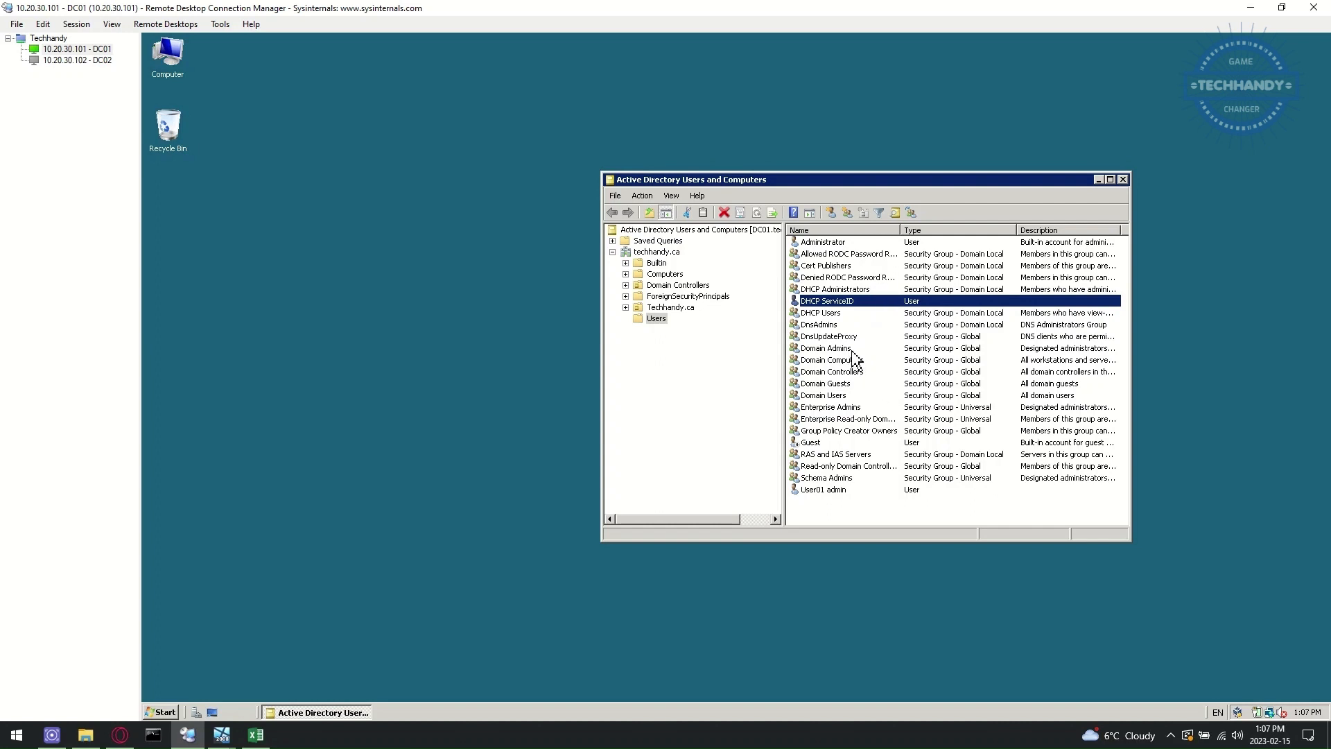
- Add DHCP ServiceID as a member of the DHCP Administrators group
double_click(844, 290)
left_click(788, 229)
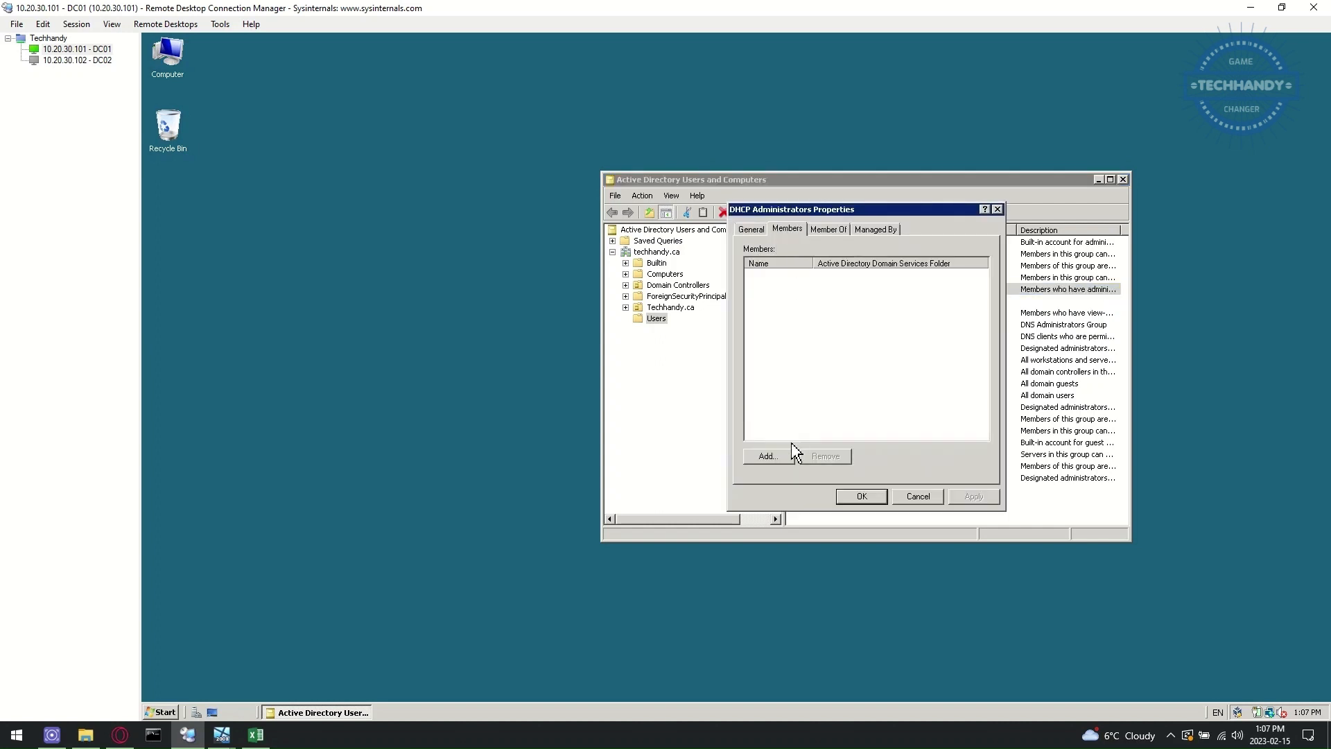
left_click(780, 456)
type("srvc")
left_click(1012, 328)
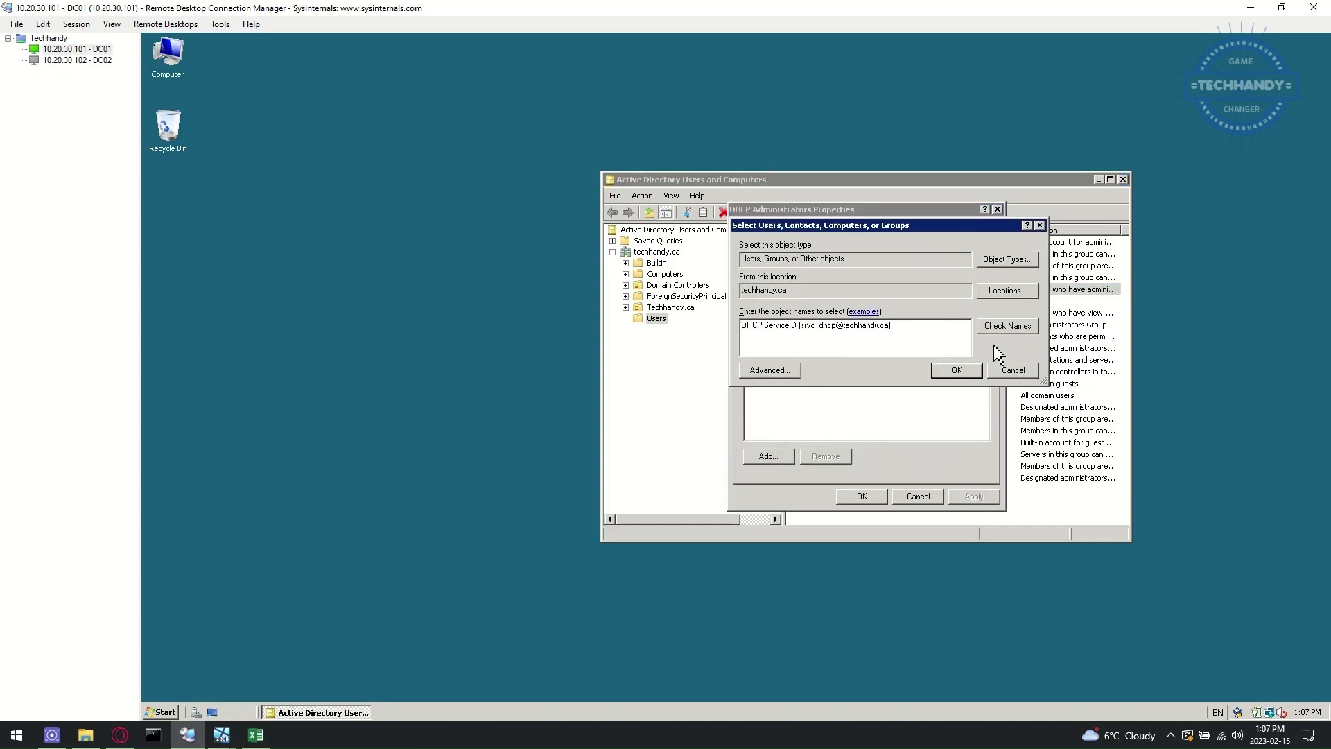
left_click(957, 370)
left_click(862, 495)
- Browse to Techhandy.ca > Toronto > Techhandy Users > IT and review the Techhandy Admins group
left_click(626, 307)
left_click(638, 319)
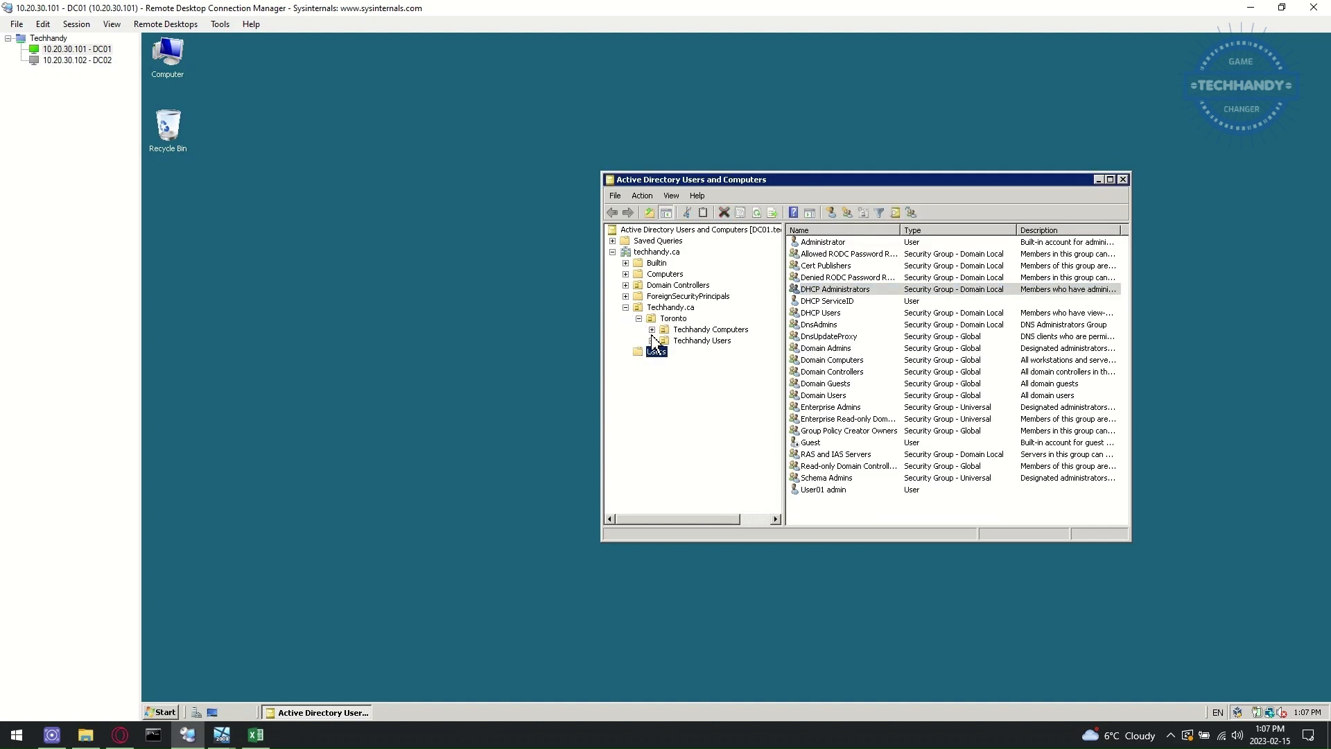
left_click(652, 340)
left_click(690, 351)
double_click(860, 242)
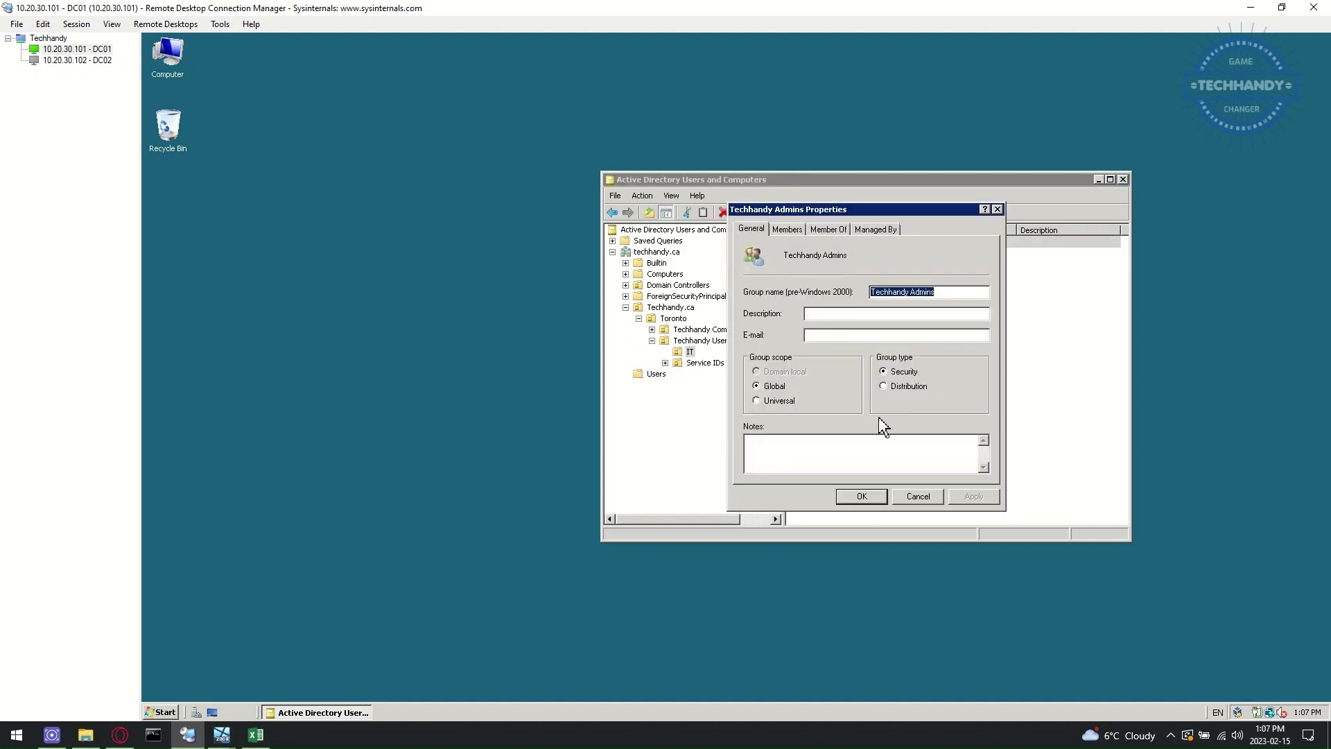
left_click(922, 495)
- Create the global security group Techhandy_ServiceIDs in the IT unit
right_click(690, 352)
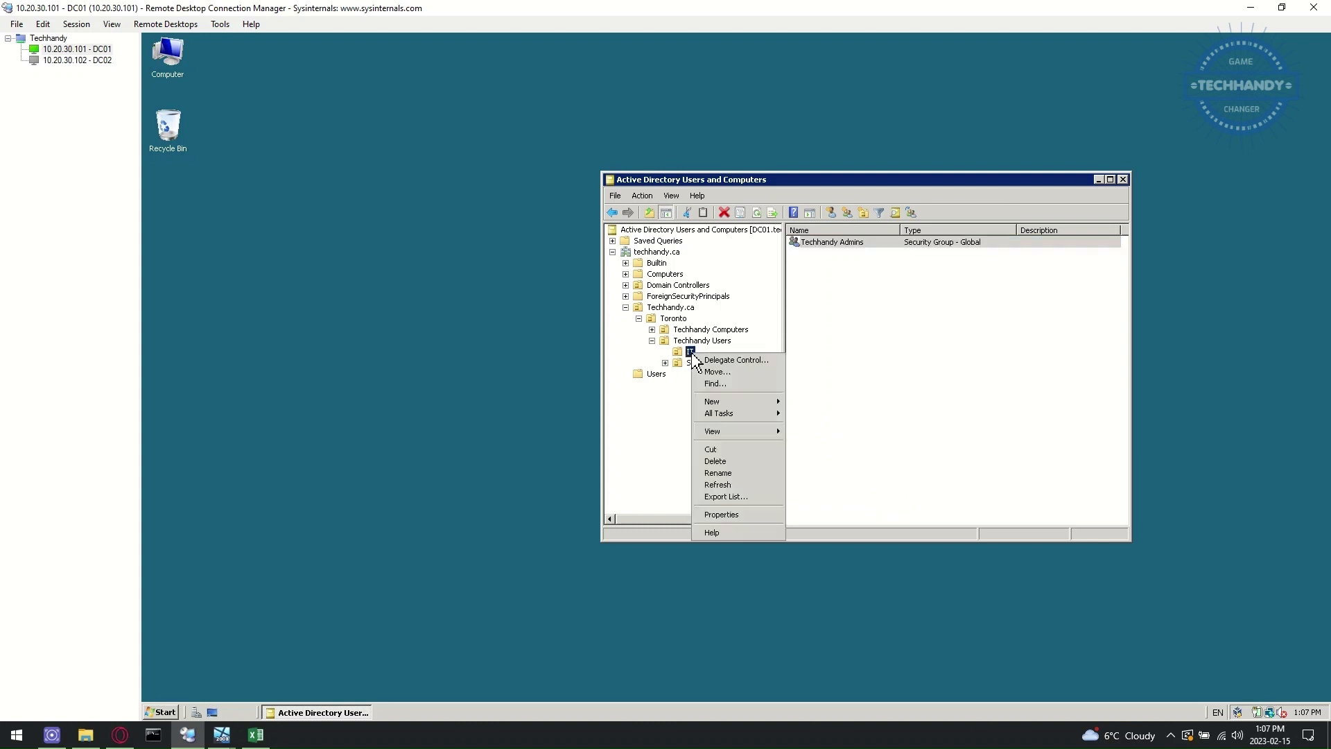
mouse_move(734, 401)
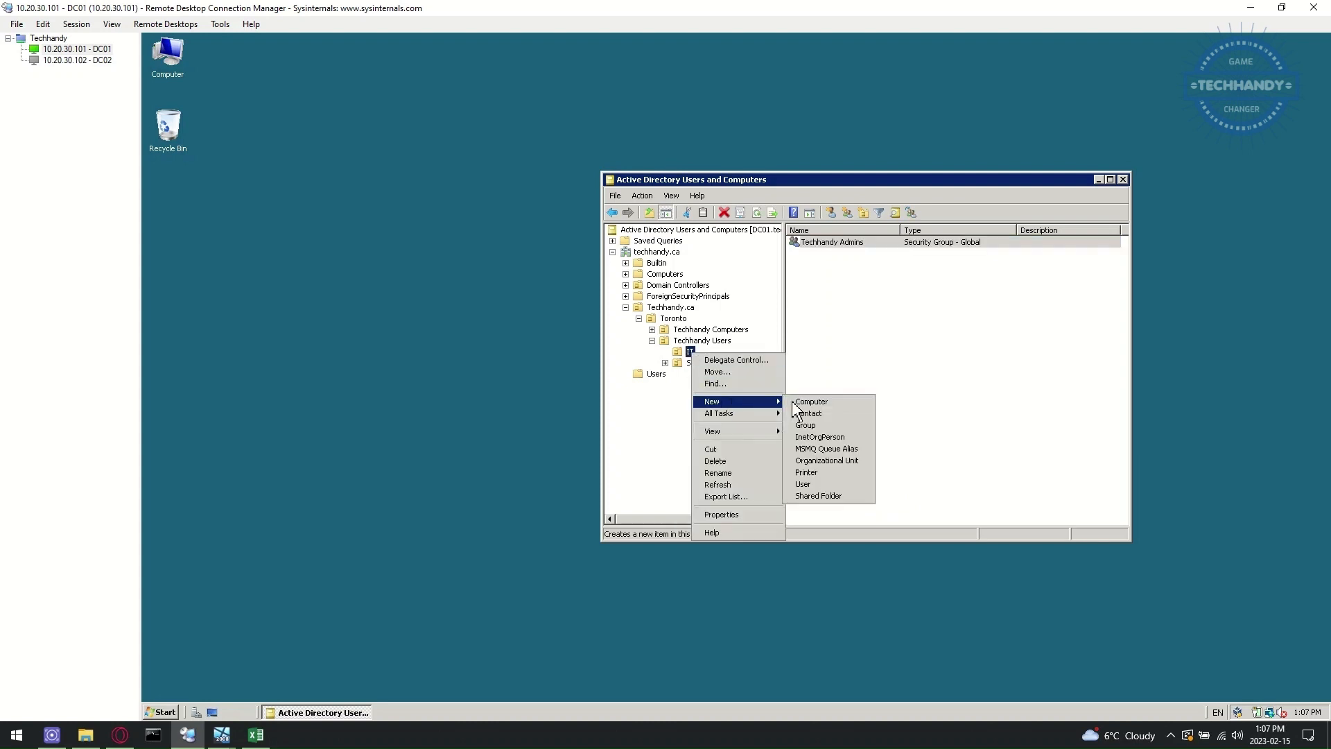
left_click(847, 425)
type("Techhandy_ServiceIDs")
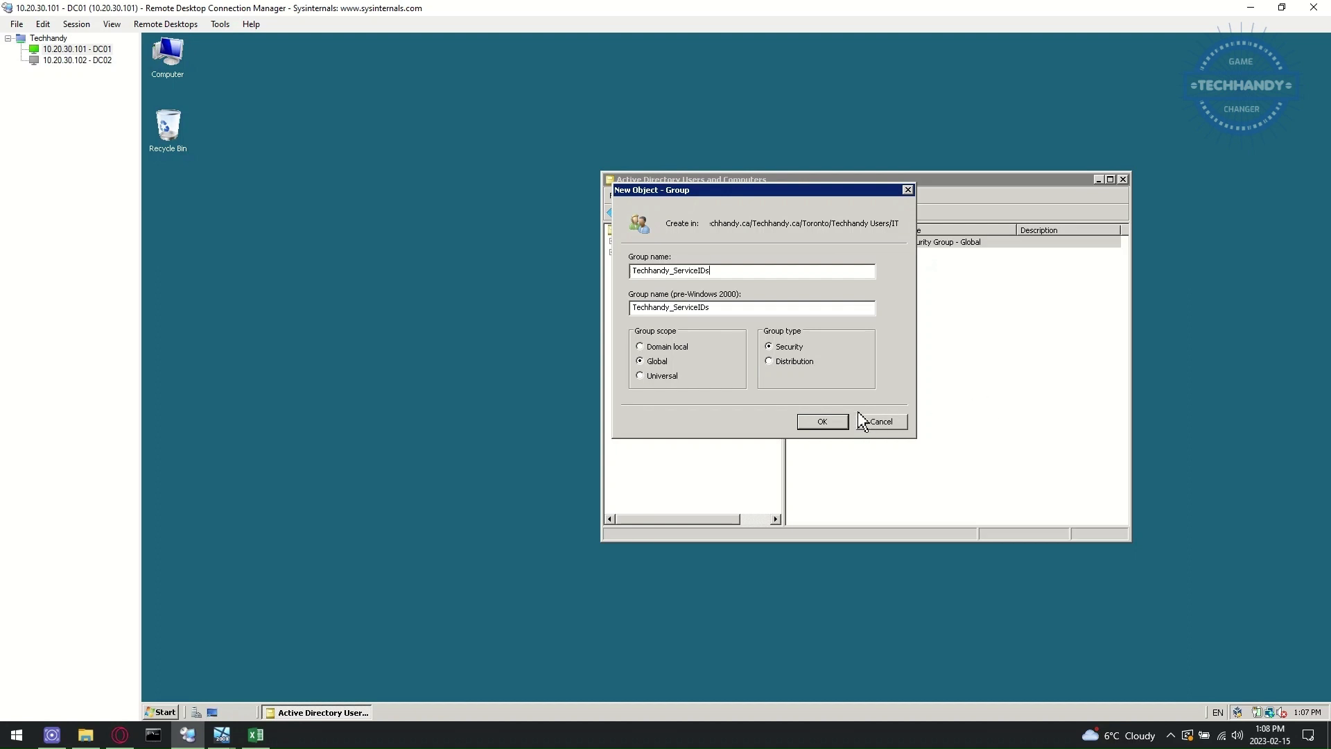
left_click(822, 421)
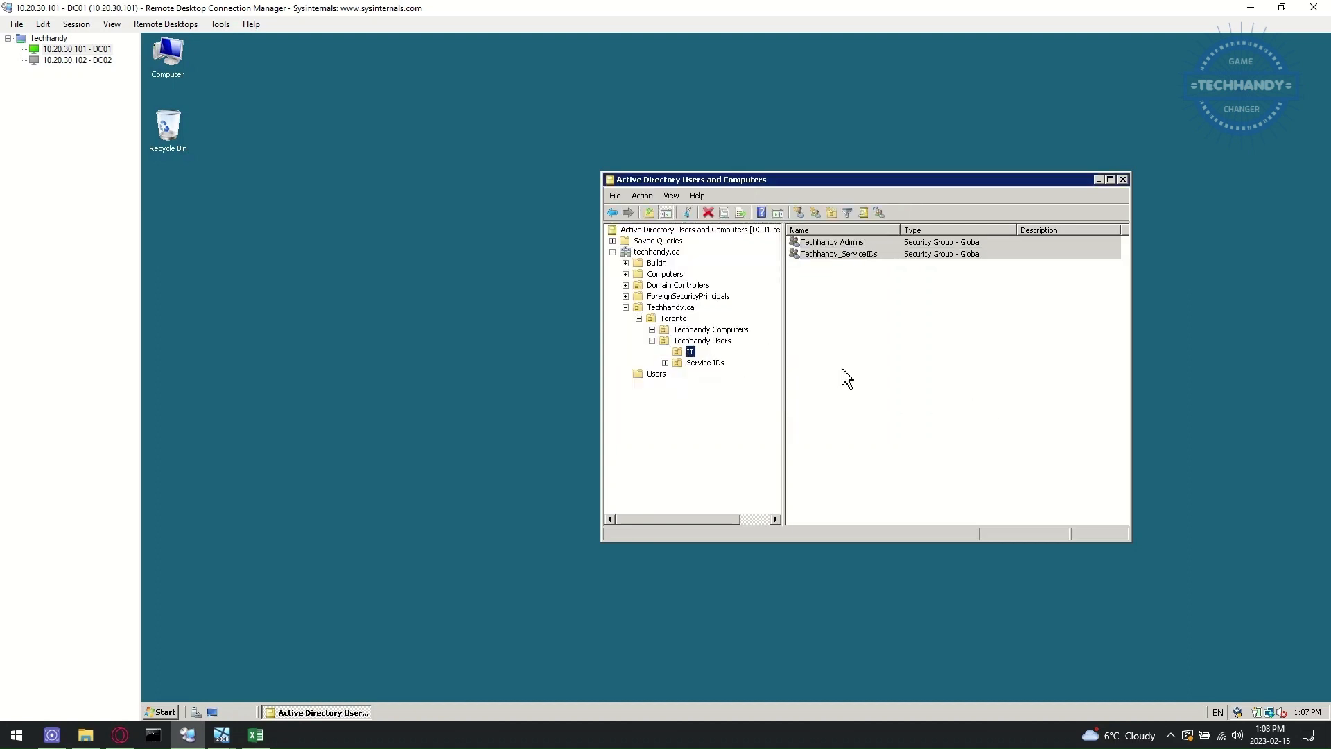
- Add DHCP ServiceID as a member of Techhandy_ServiceIDs
double_click(853, 255)
left_click(795, 233)
left_click(766, 456)
type("srvc")
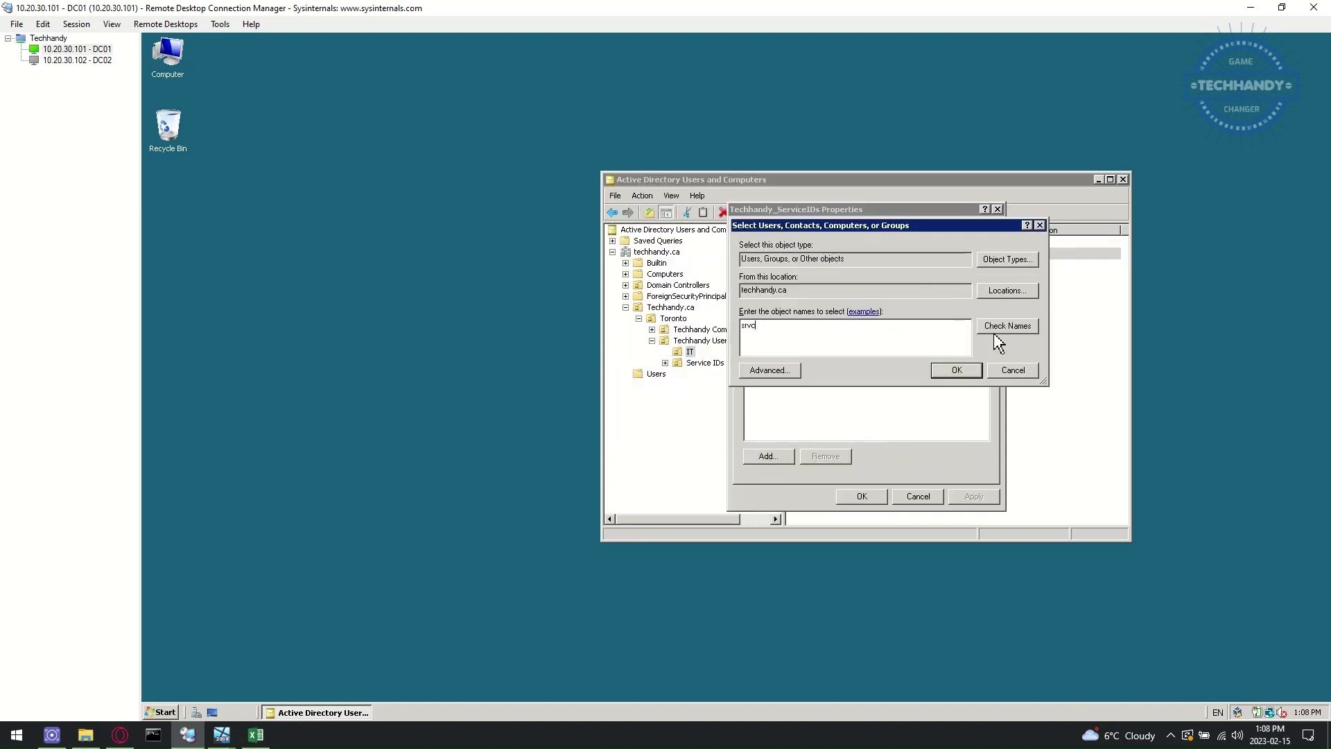
left_click(1026, 327)
left_click(967, 369)
left_click(865, 496)
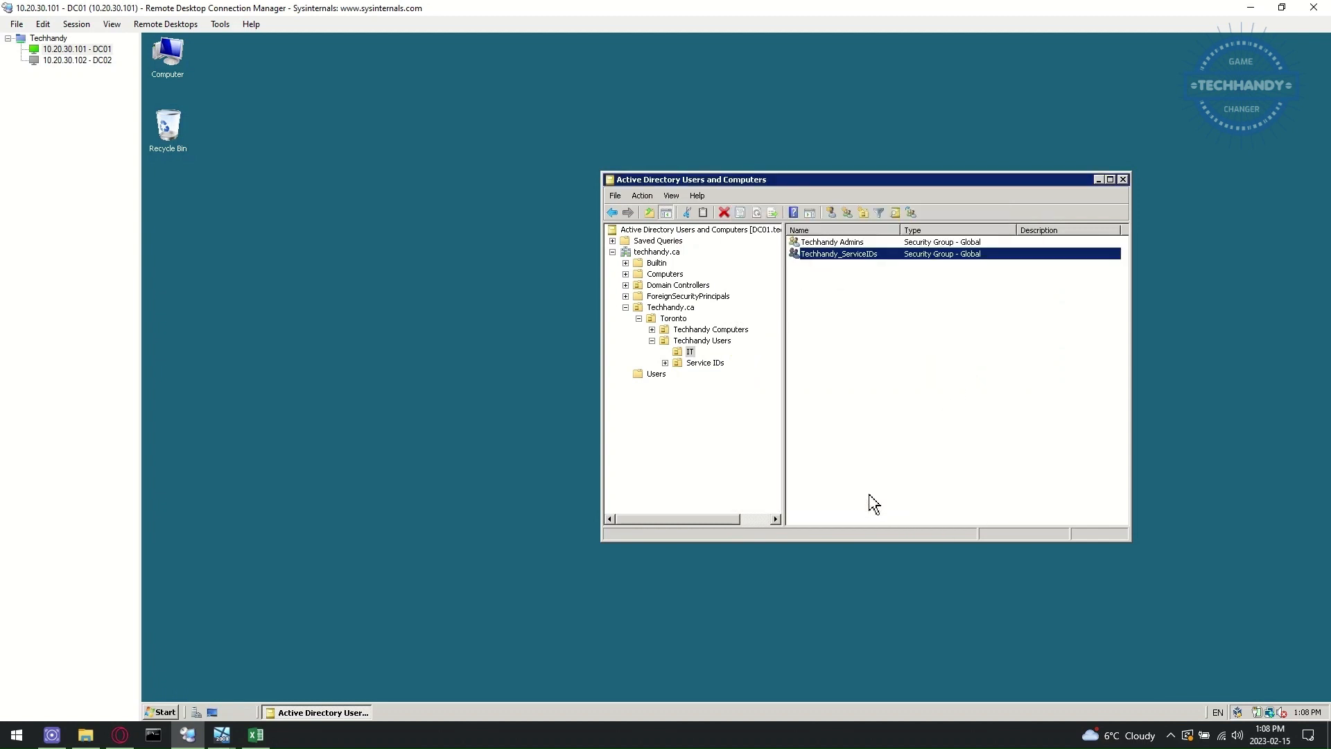
- Add Techhandy_ServiceIDs to the Domain Admins group in Users
left_click(656, 375)
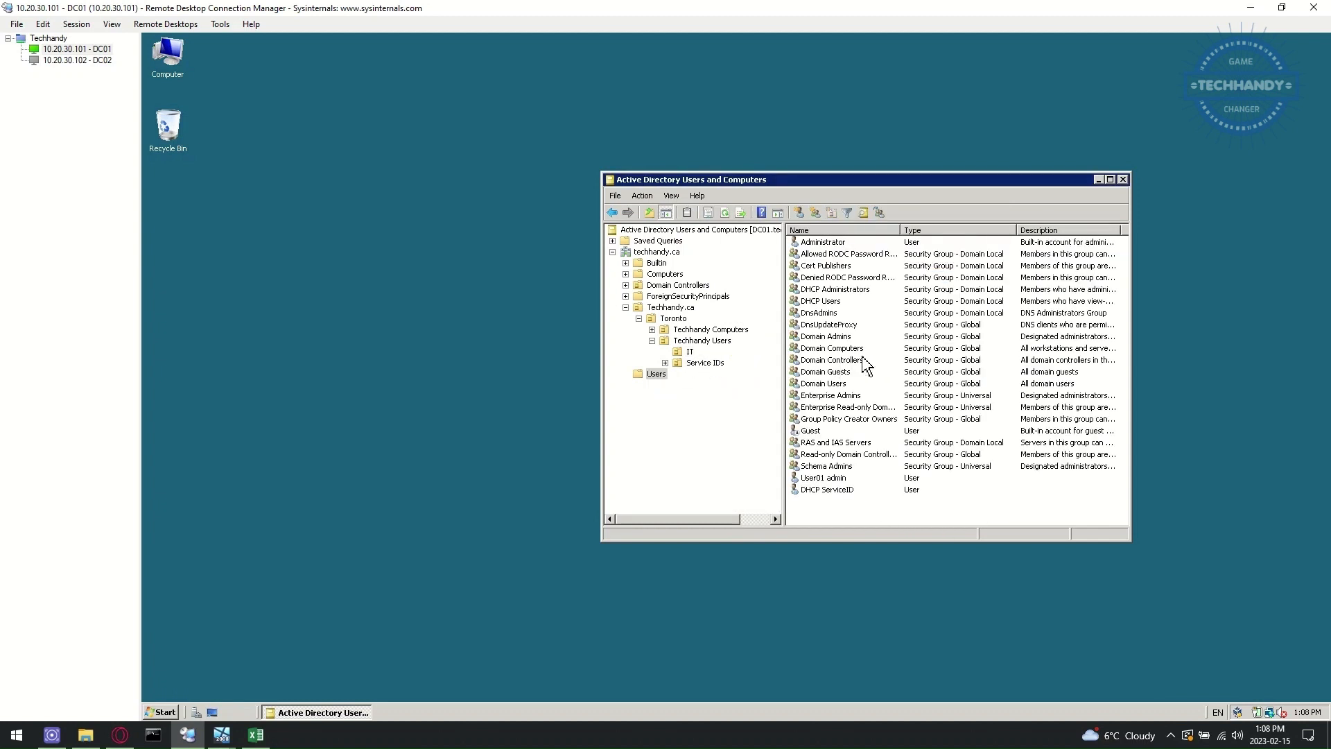
double_click(863, 337)
left_click(787, 229)
left_click(768, 456)
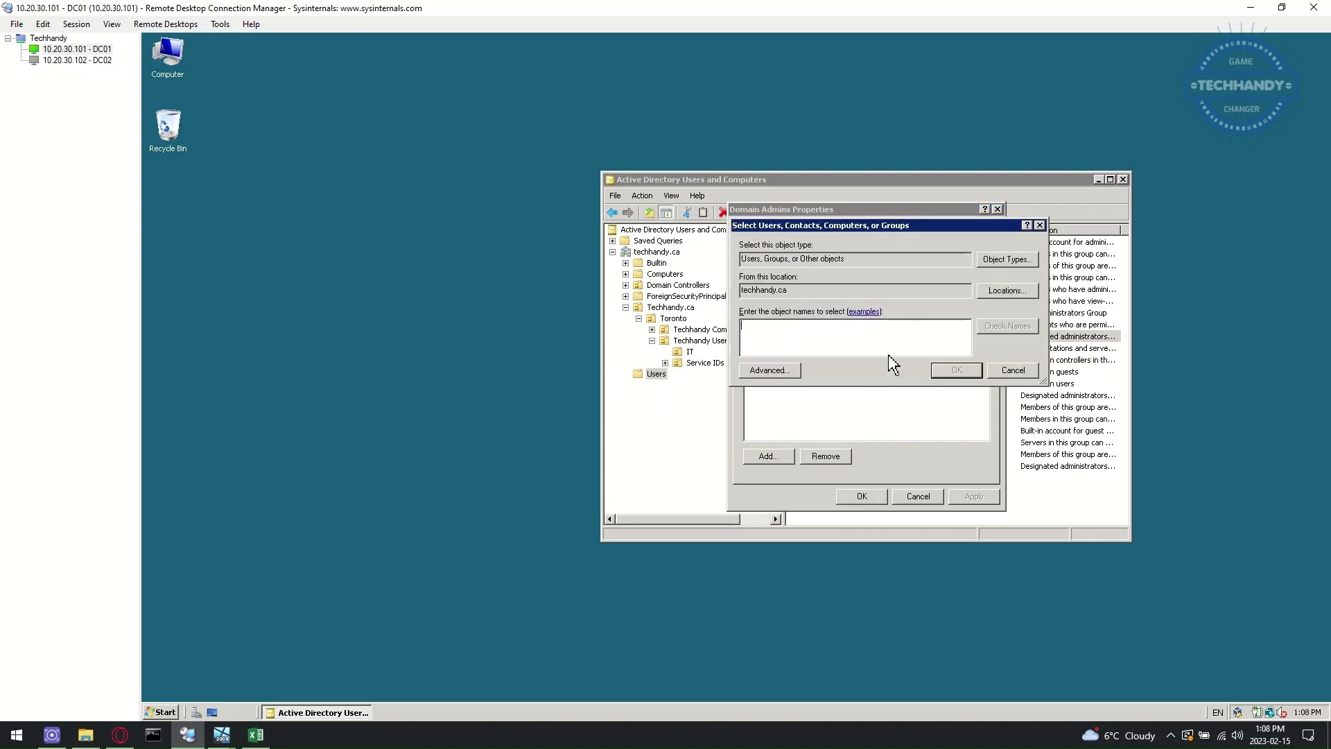
type("techhandy")
left_click(1029, 324)
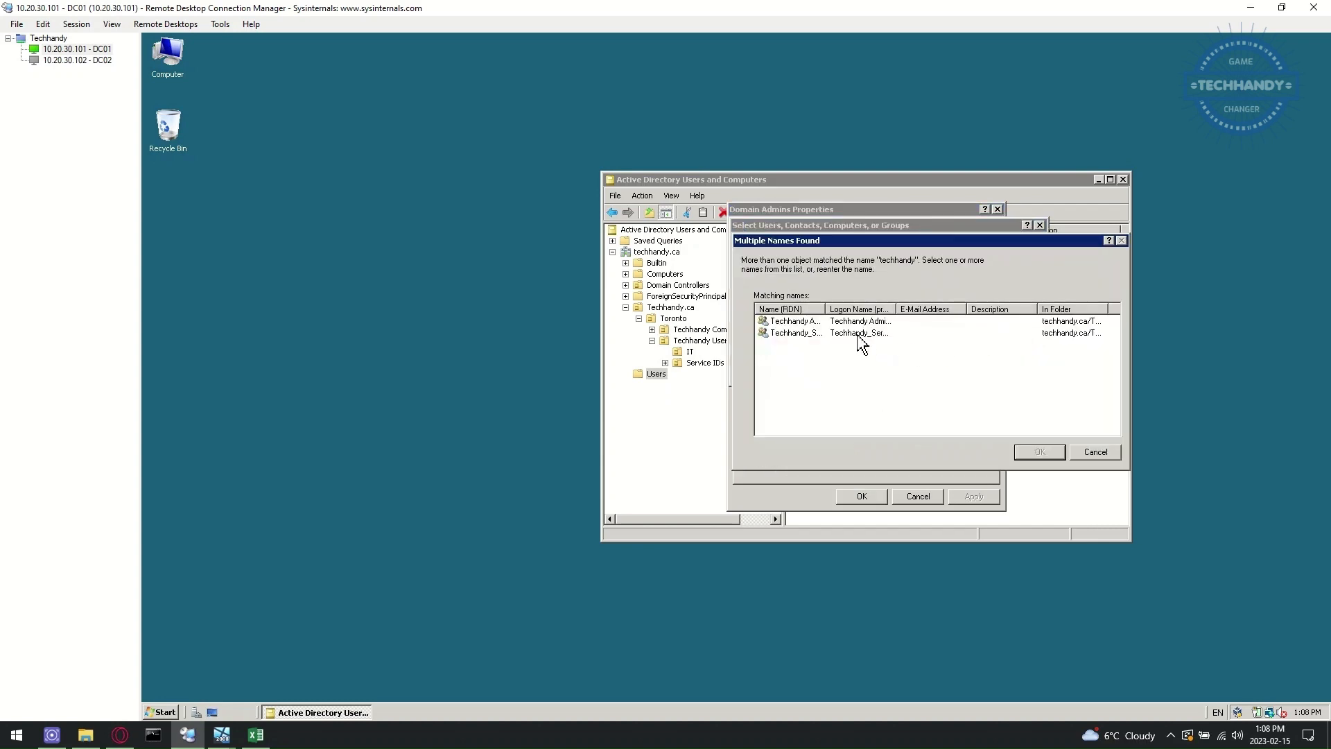
left_click_drag(853, 309, 880, 310)
left_click(936, 339)
left_click(1037, 452)
left_click(961, 373)
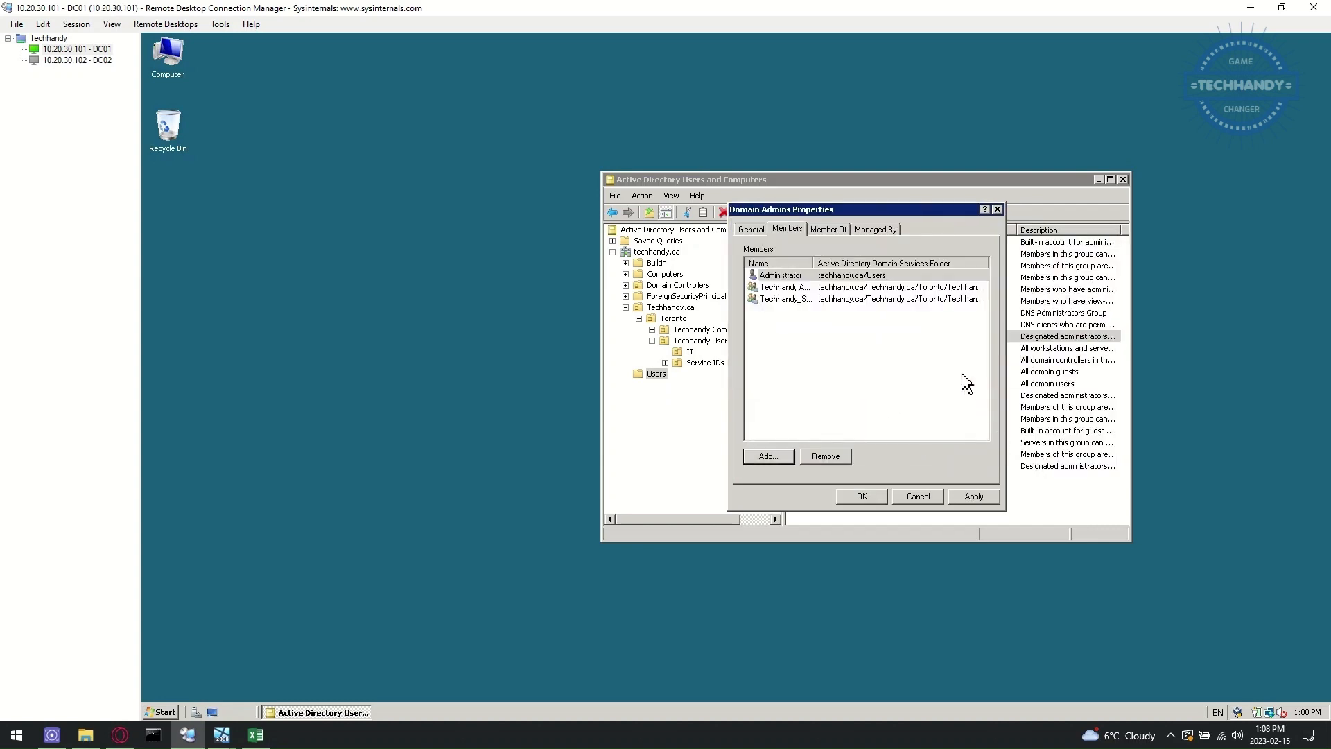
left_click(877, 495)
- Remove DHCP ServiceID from the DHCP Administrators members
double_click(841, 289)
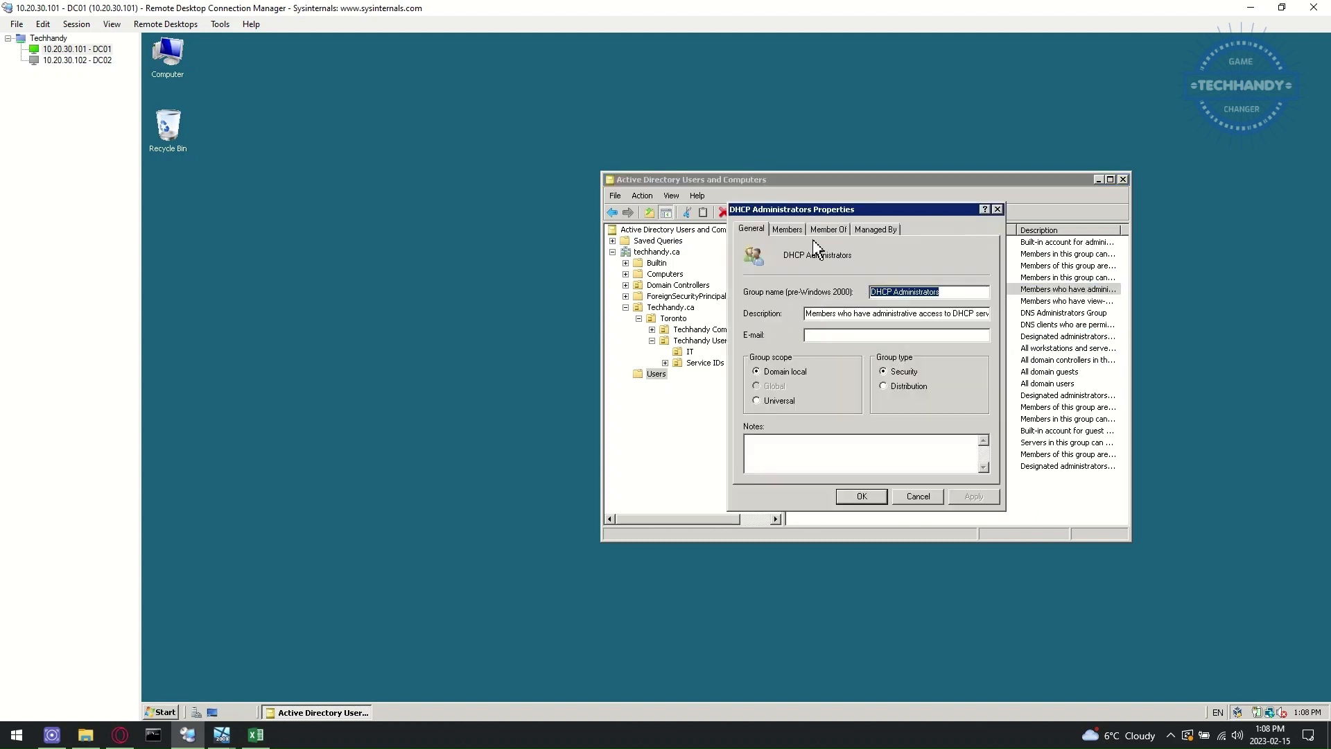
left_click(786, 228)
left_click(785, 277)
left_click(819, 457)
left_click(783, 416)
- Add Techhandy_ServiceIDs to DHCP Administrators and apply the change
left_click(793, 456)
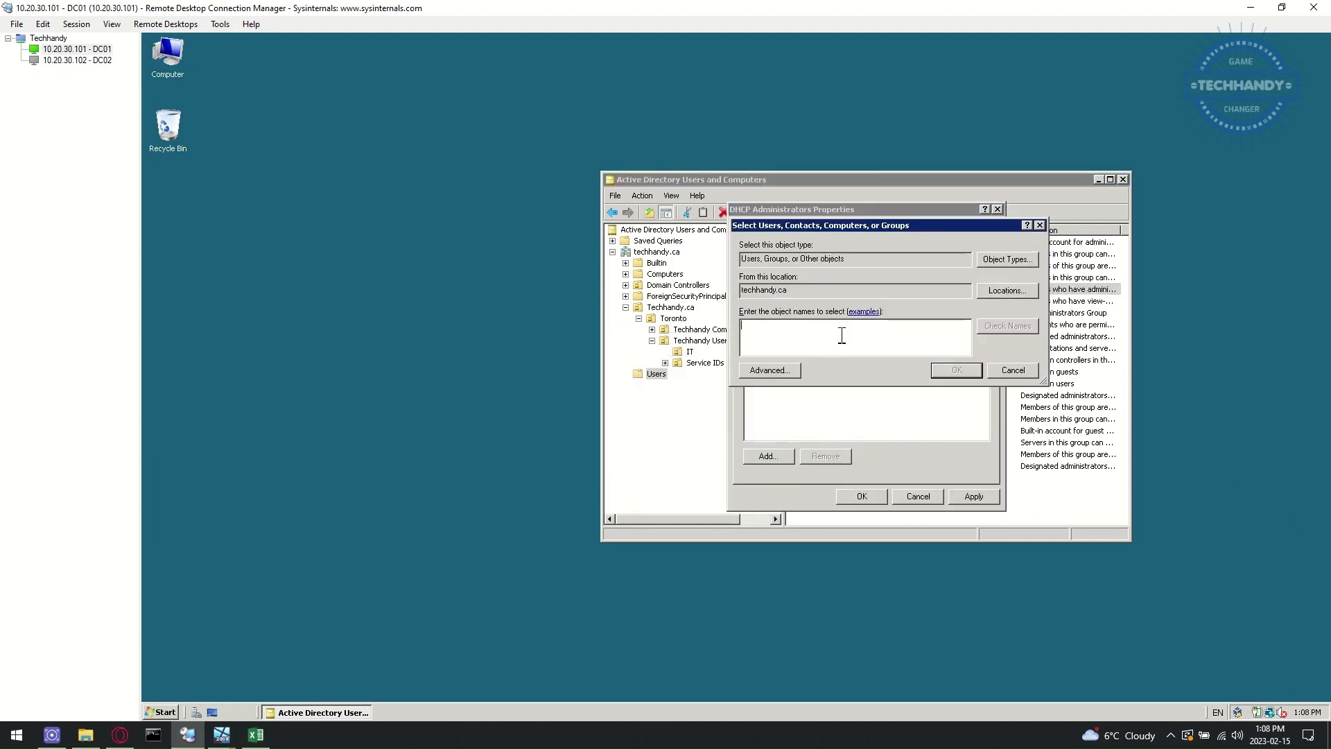
type("techhandy")
left_click(1008, 326)
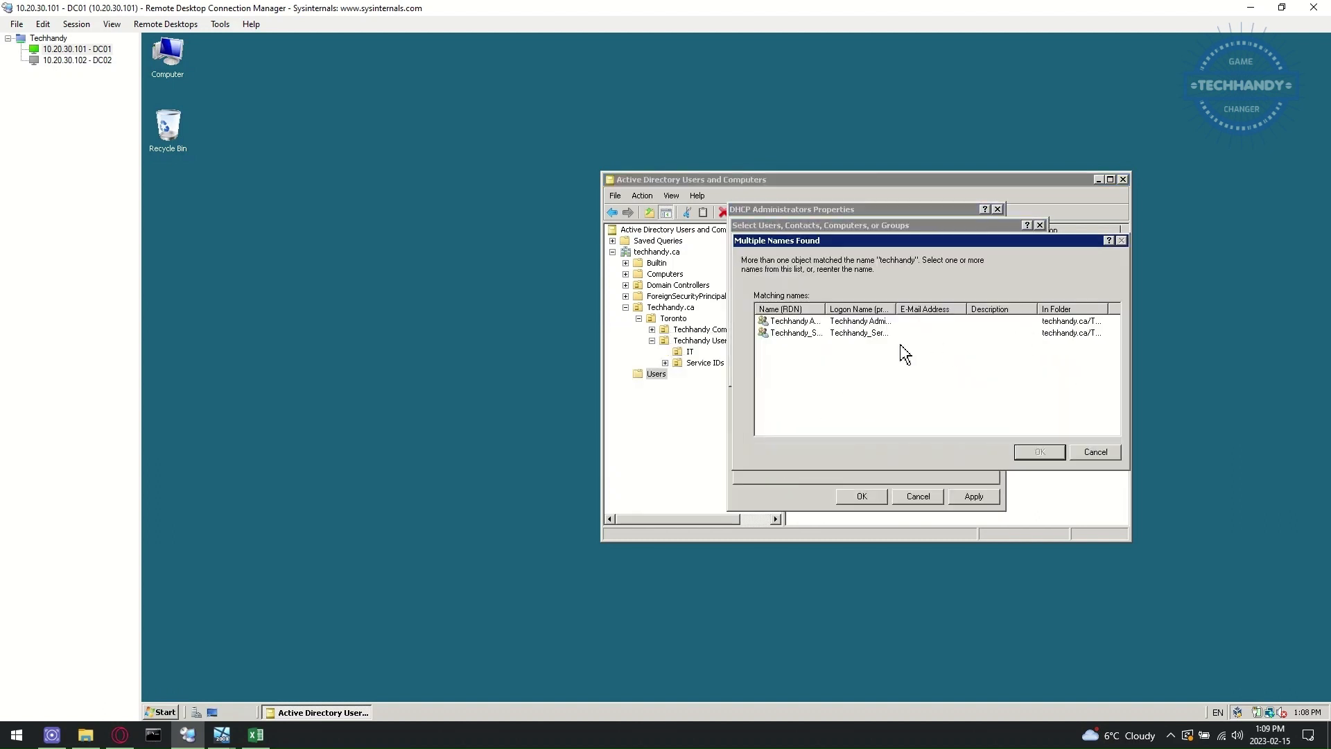
left_click_drag(901, 305, 919, 306)
left_click(818, 333)
left_click(965, 449)
left_click(957, 369)
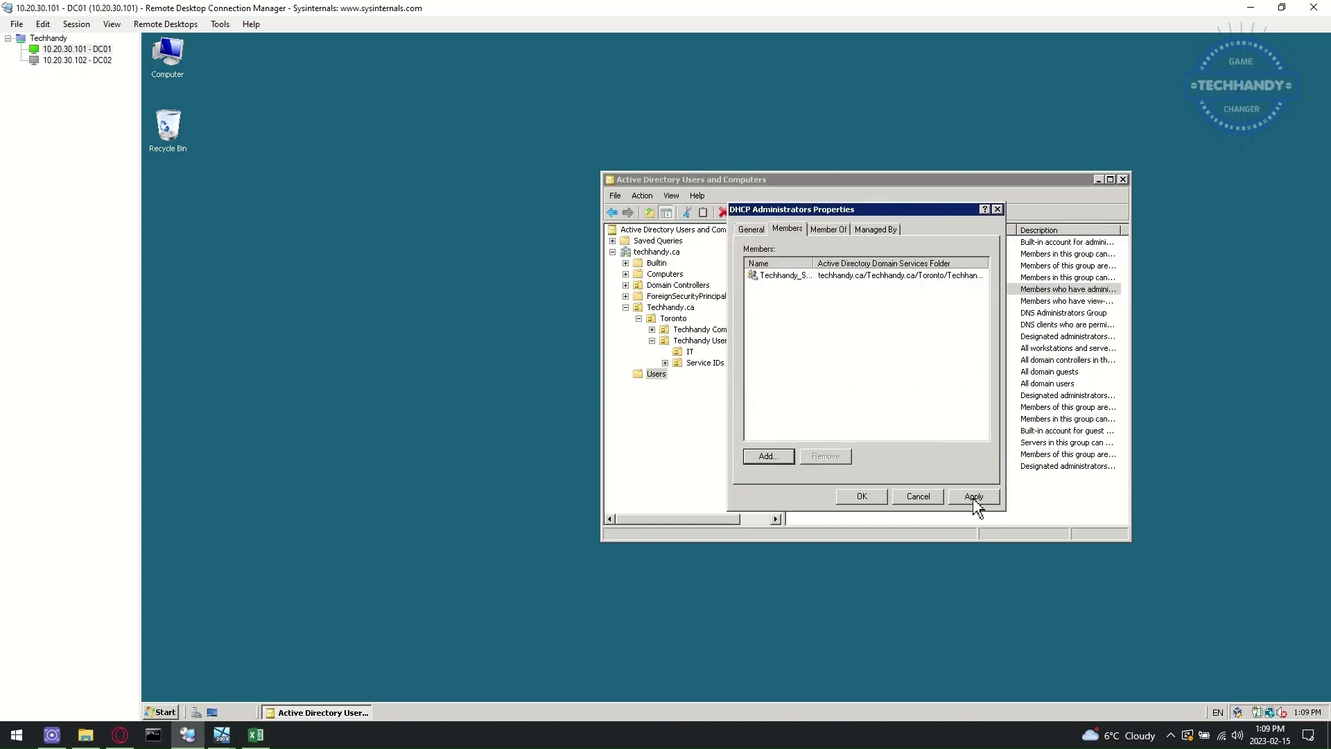
left_click(875, 497)
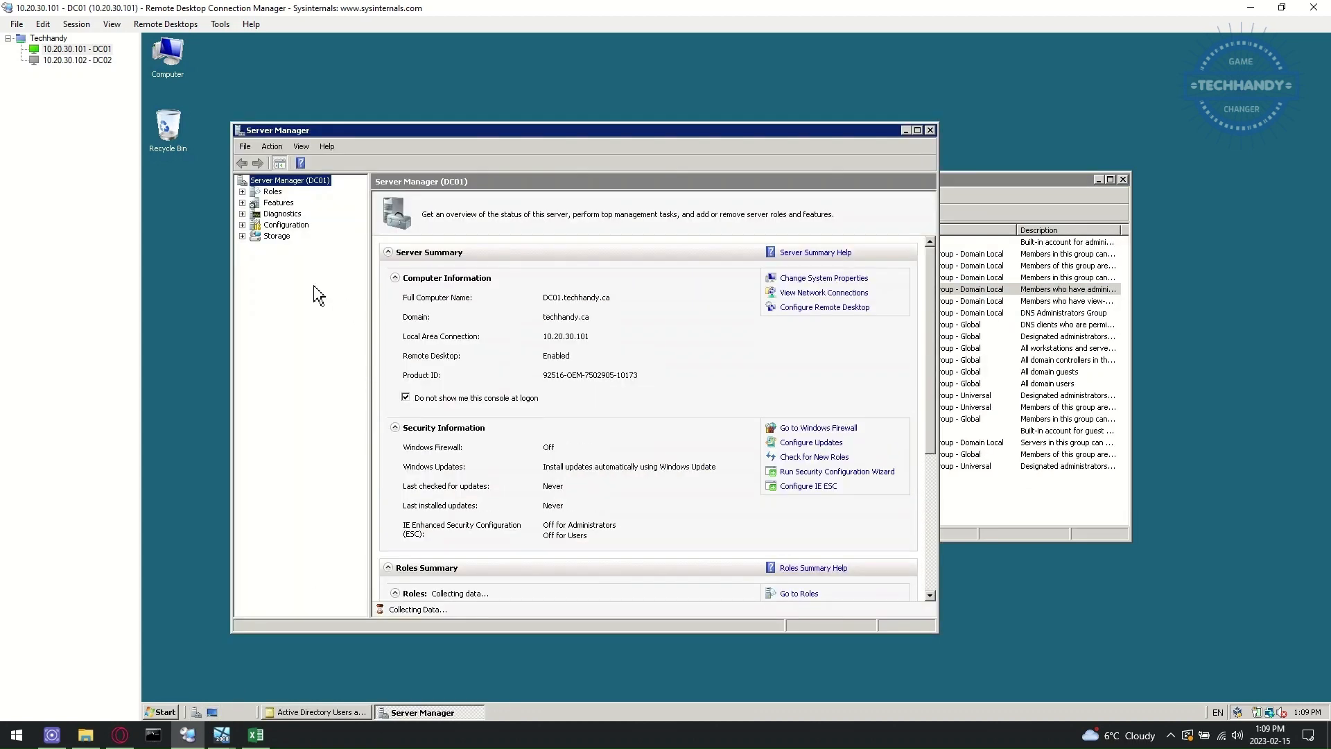
- Start the Add Roles Wizard and select the DHCP Server role
left_click(272, 191)
left_click(796, 274)
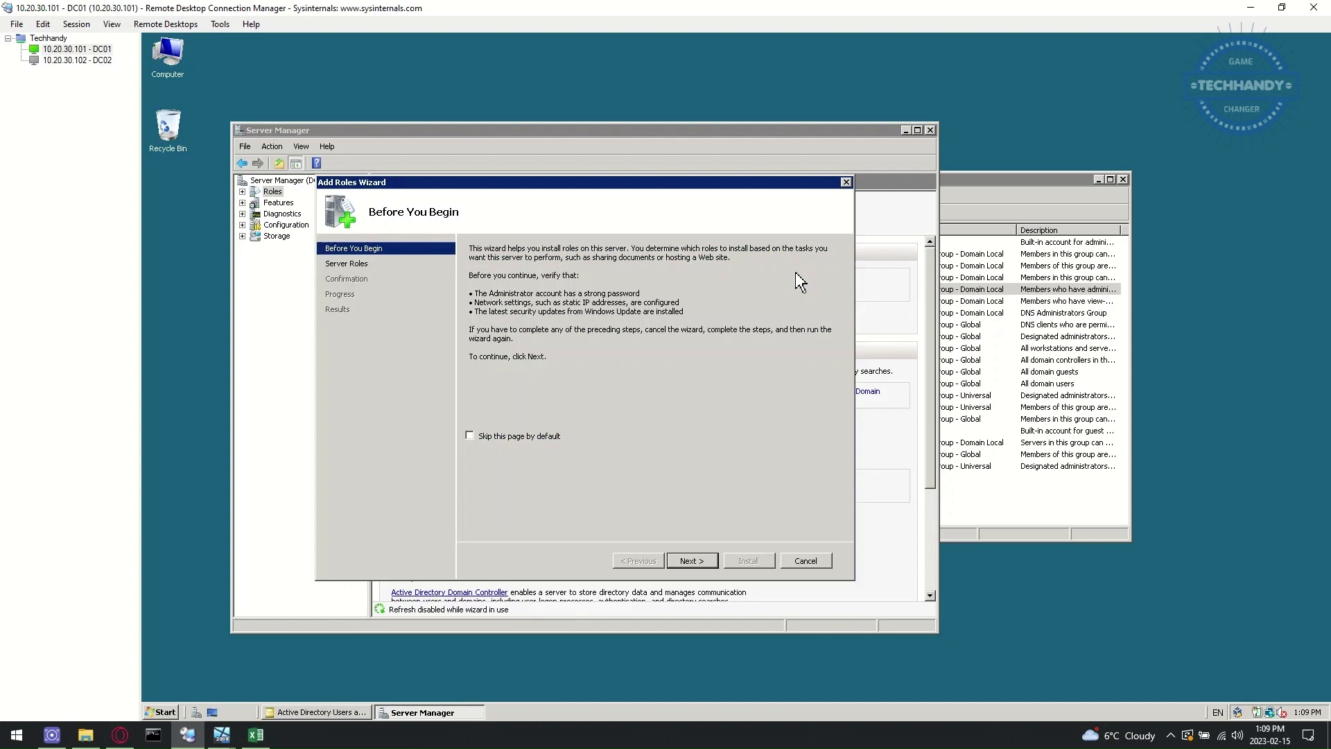
left_click(692, 560)
left_click(505, 349)
left_click(476, 347)
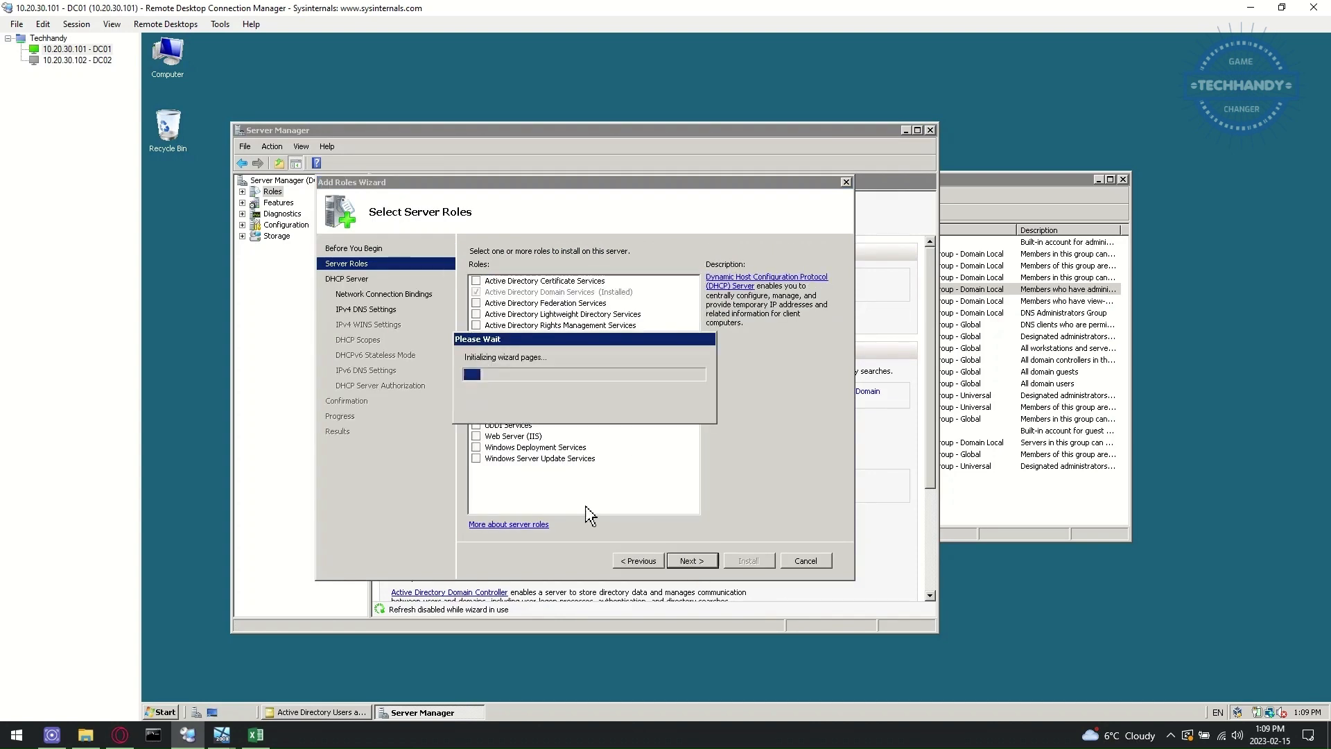
left_click(692, 560)
left_click(692, 560)
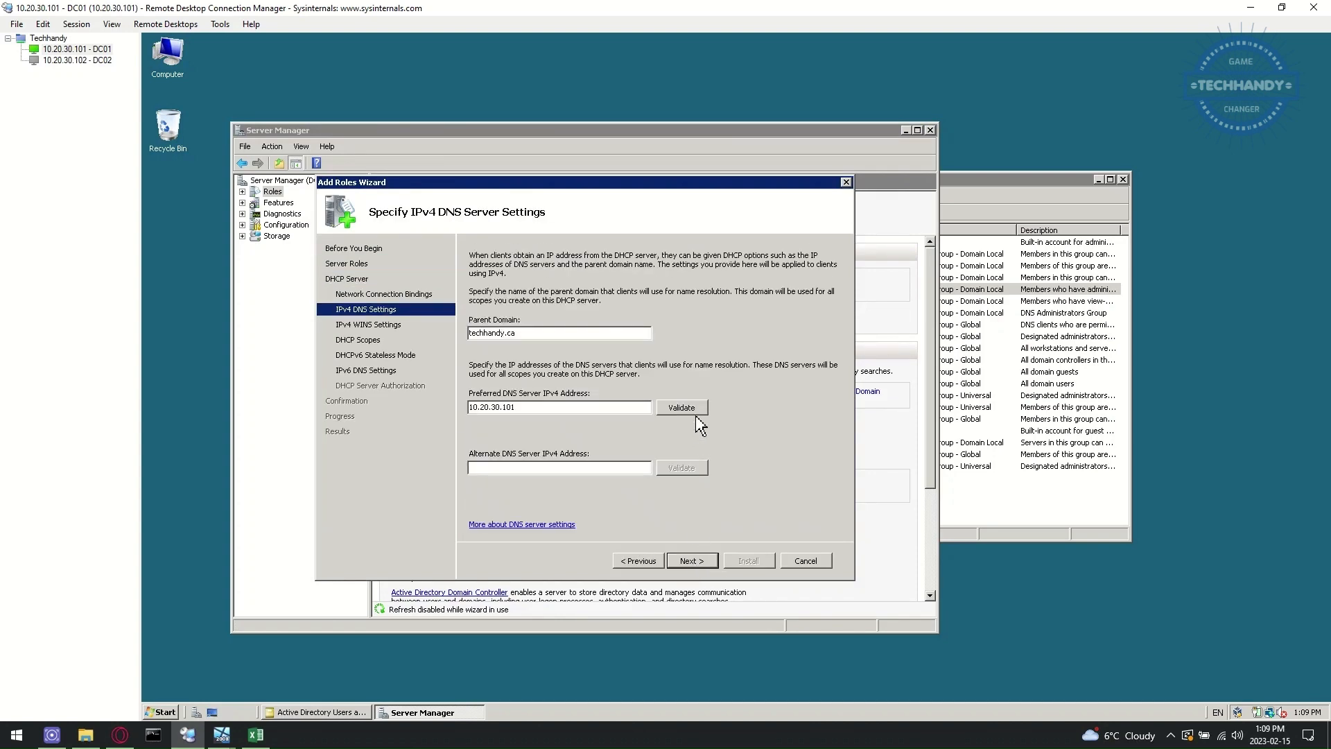
- Keep preferred DNS server 10.20.30.101 and set WINS to not required
left_click(687, 411)
left_click(680, 562)
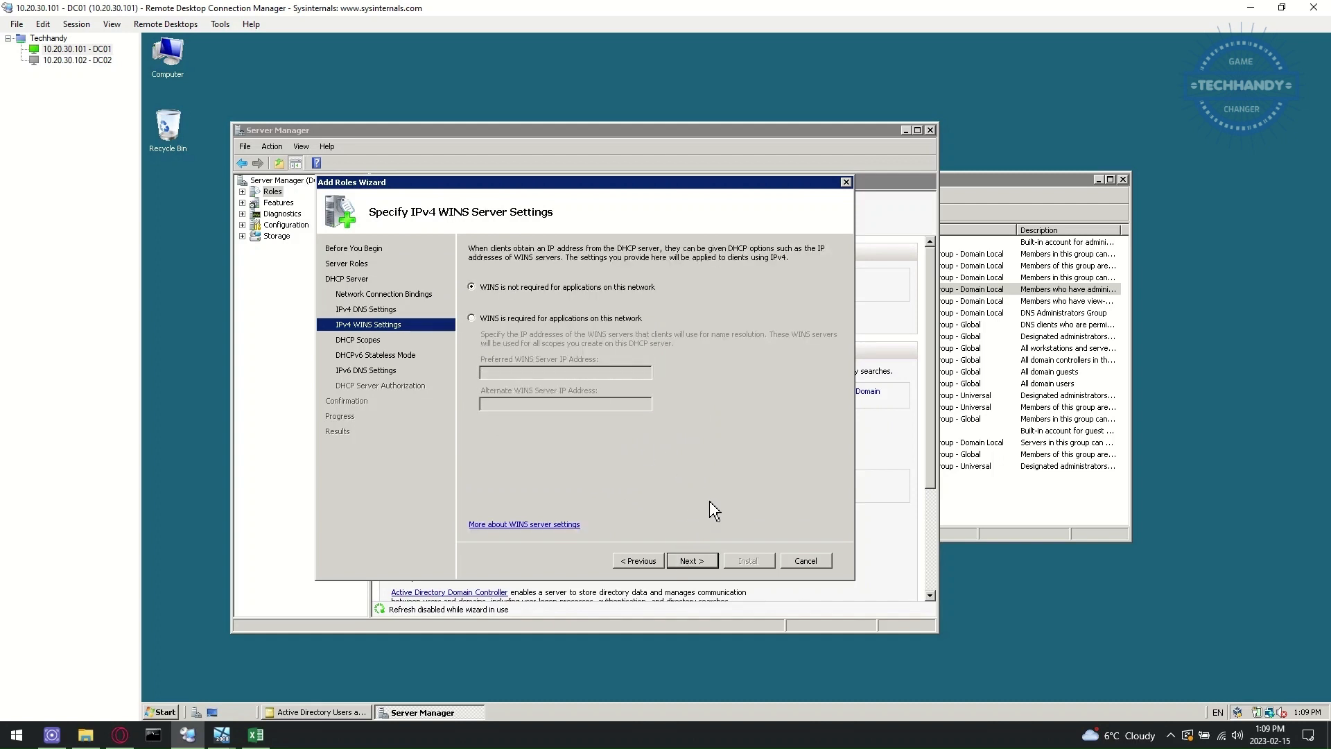
left_click(526, 320)
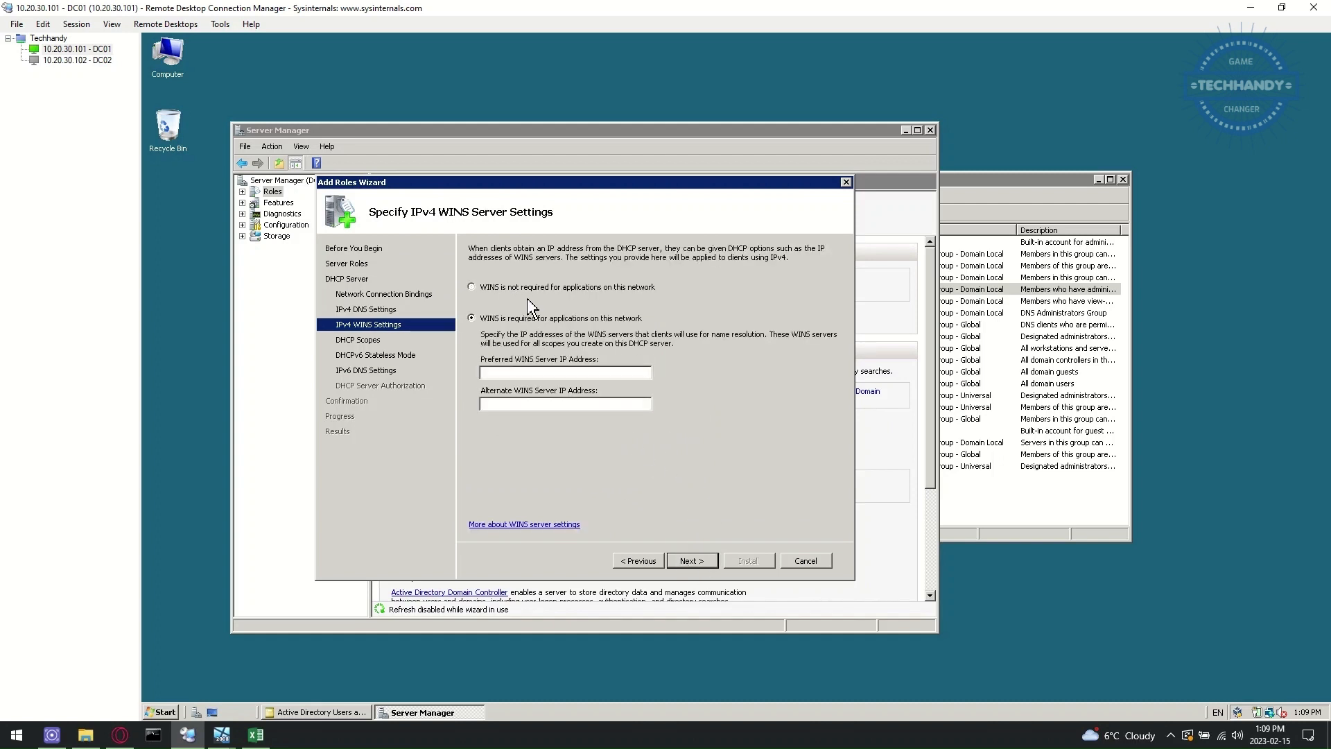
left_click(551, 296)
left_click(691, 559)
- Add wired scope Toronto-DHCP-Scope01 (10.20.30.151–10.20.30.200) and disable DHCPv6 stateless mode
left_click(799, 283)
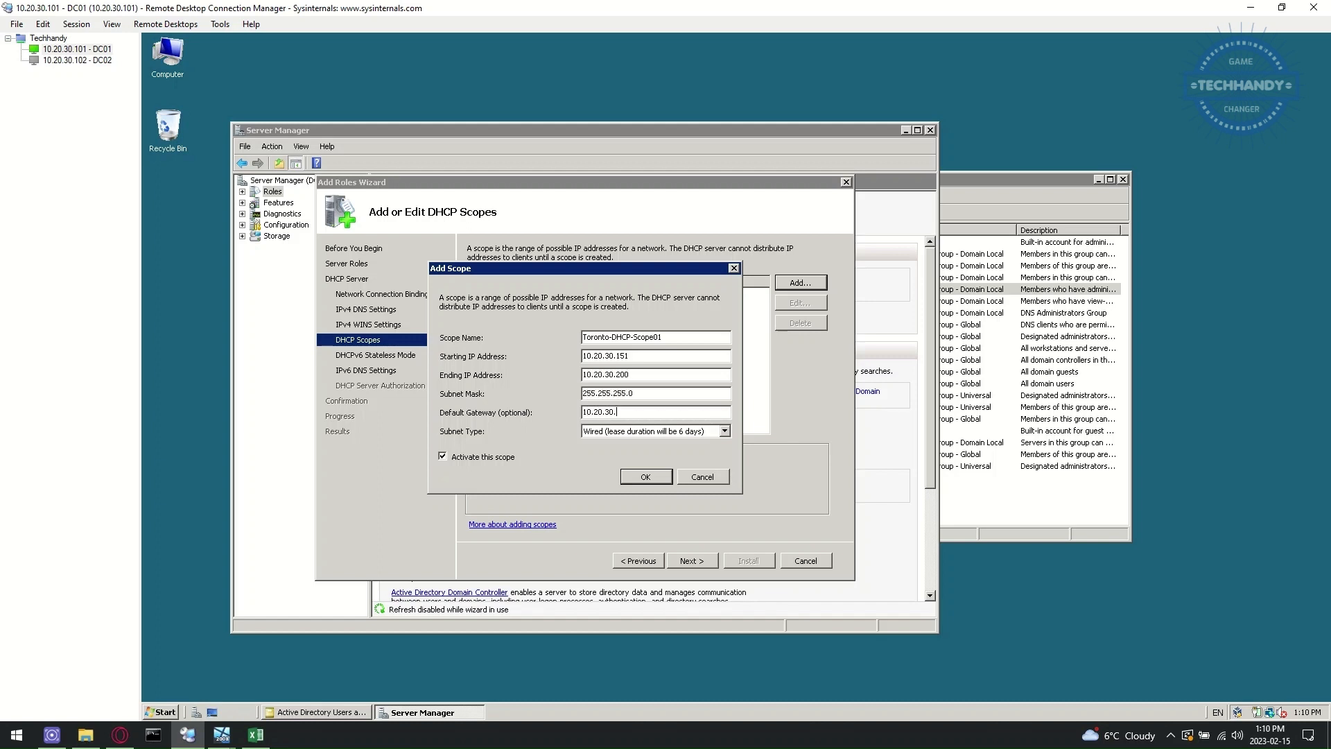
left_click(724, 431)
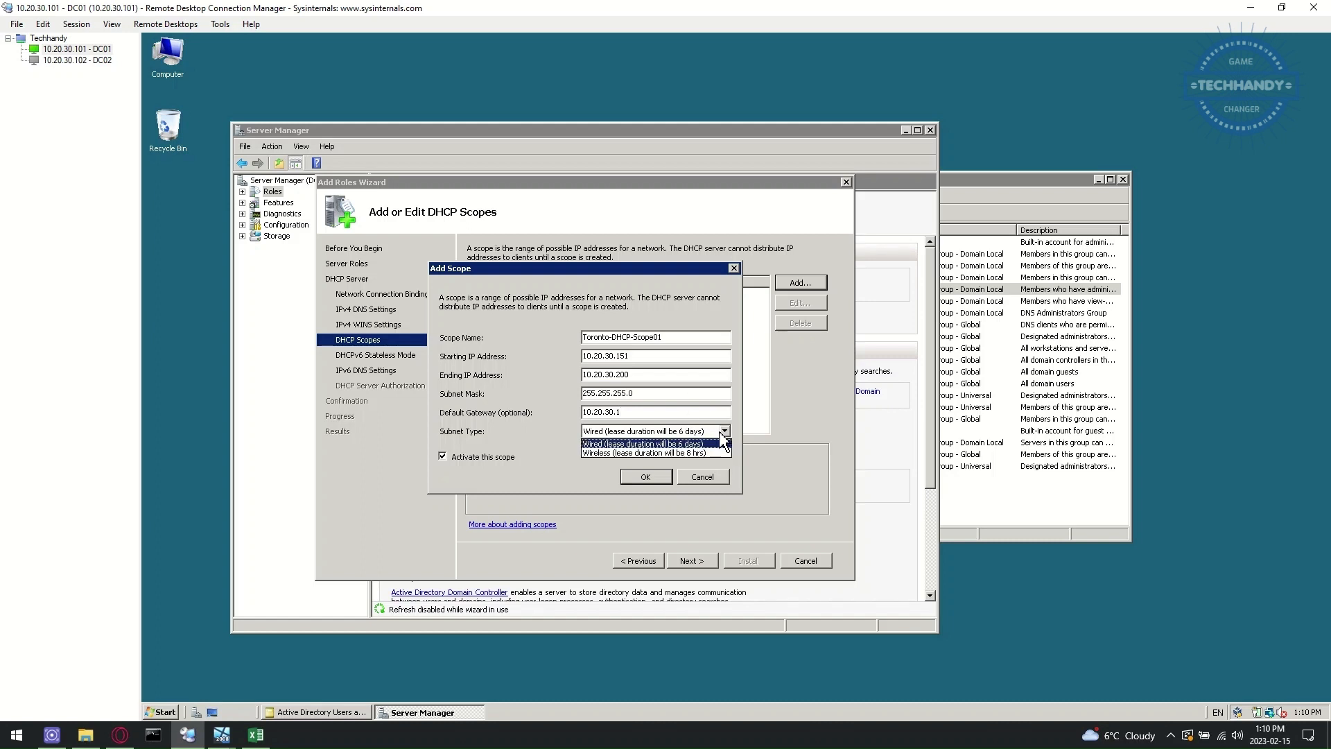
left_click(642, 444)
left_click(645, 477)
left_click(692, 560)
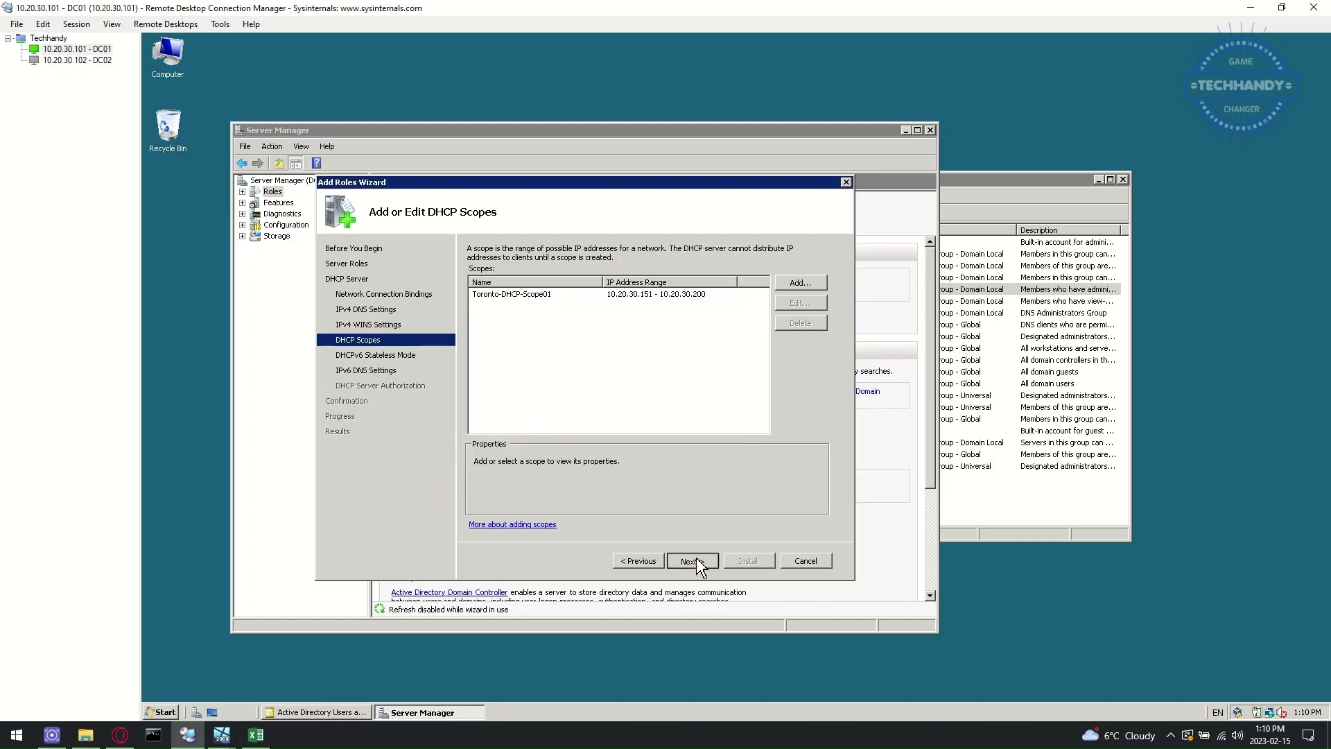
left_click(497, 368)
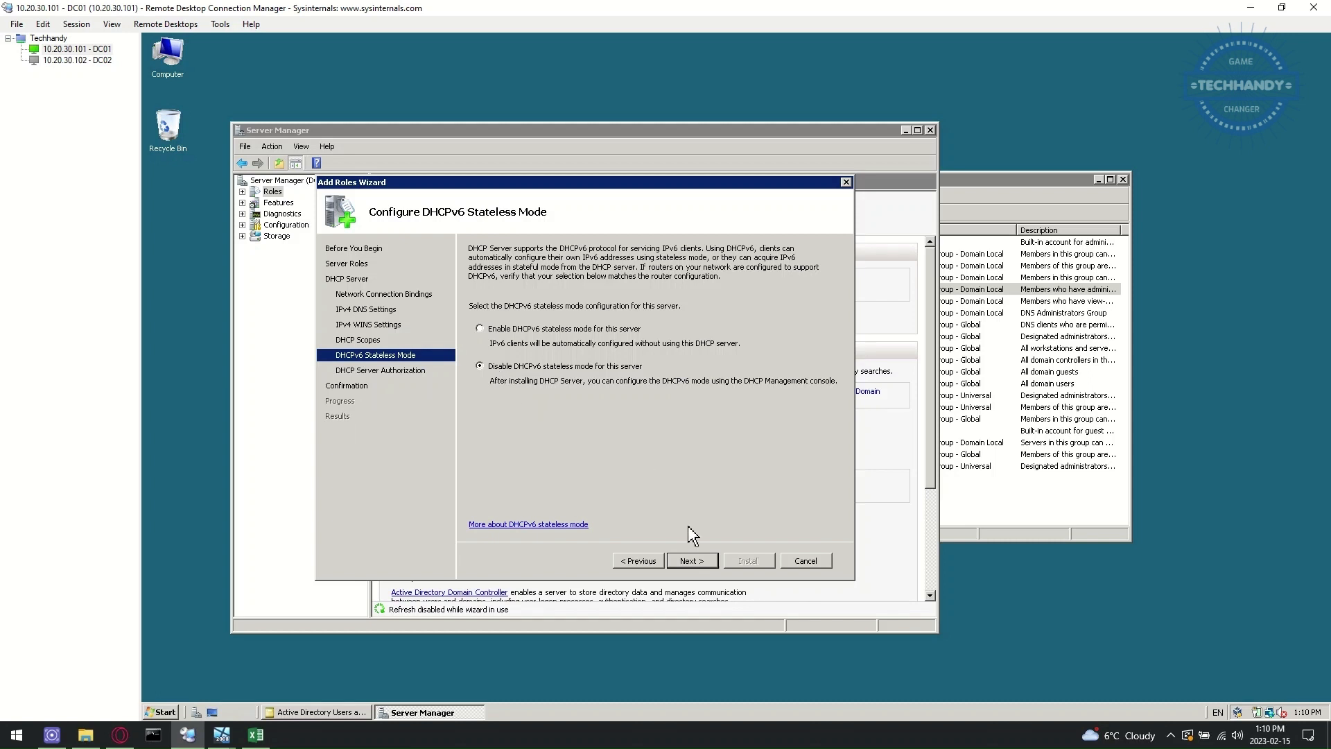
left_click(693, 560)
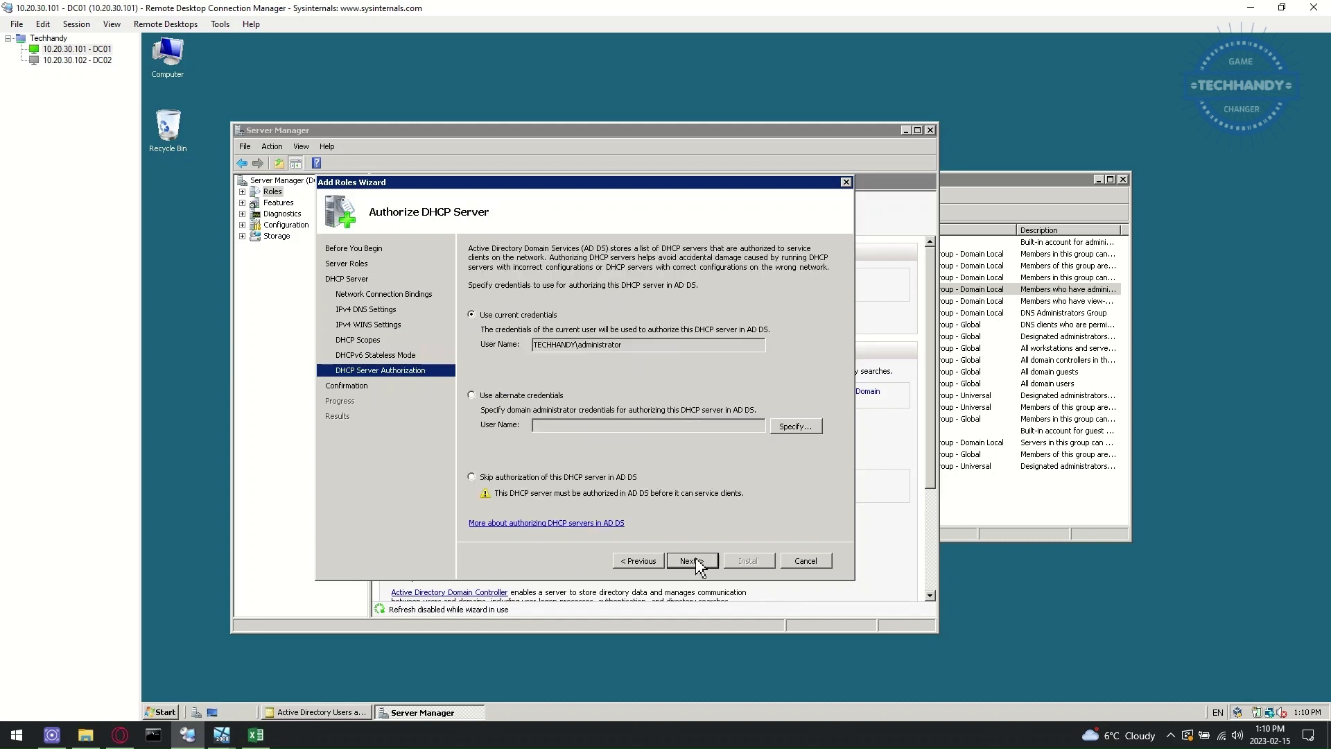
- Authorize the DHCP server using alternate domain account credentials
left_click(522, 396)
left_click(796, 430)
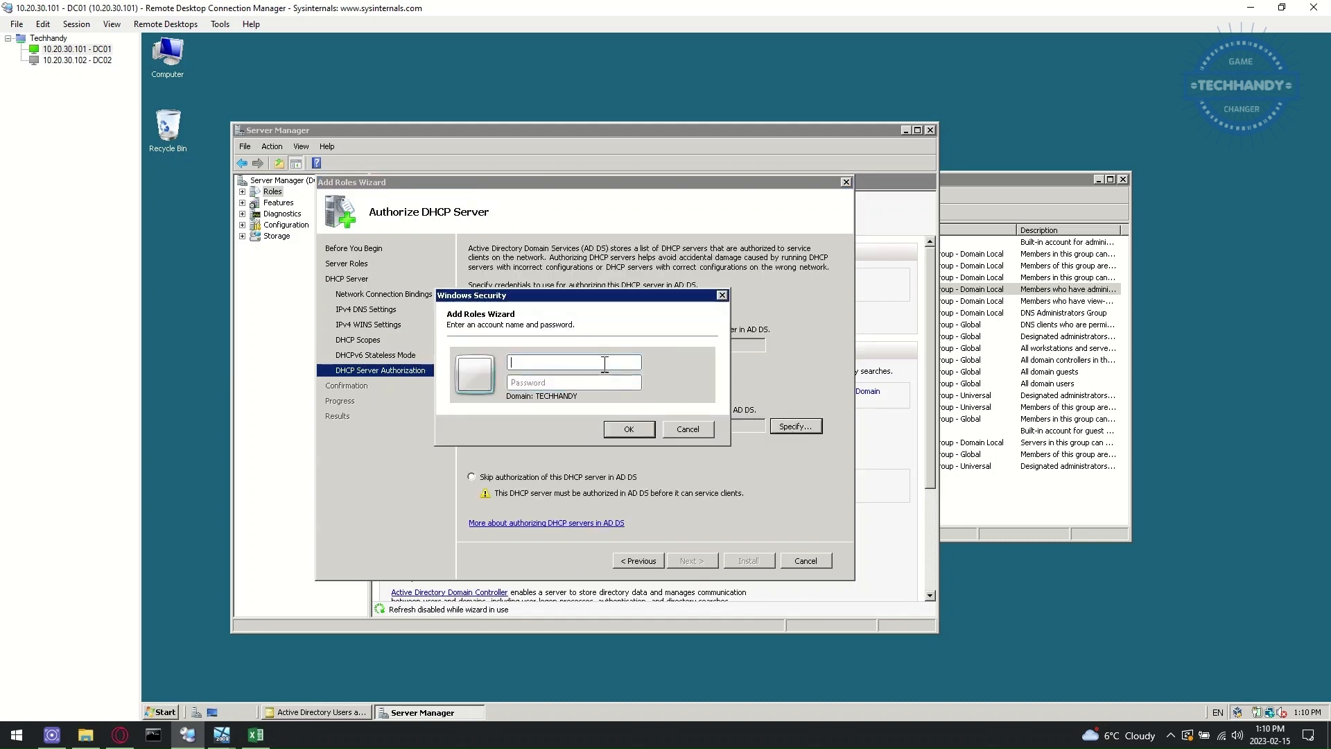
type("techhandy\\srvc_dhcp")
key("Caps_Lock")
type("P")
key("Caps_Lock")
type("as")
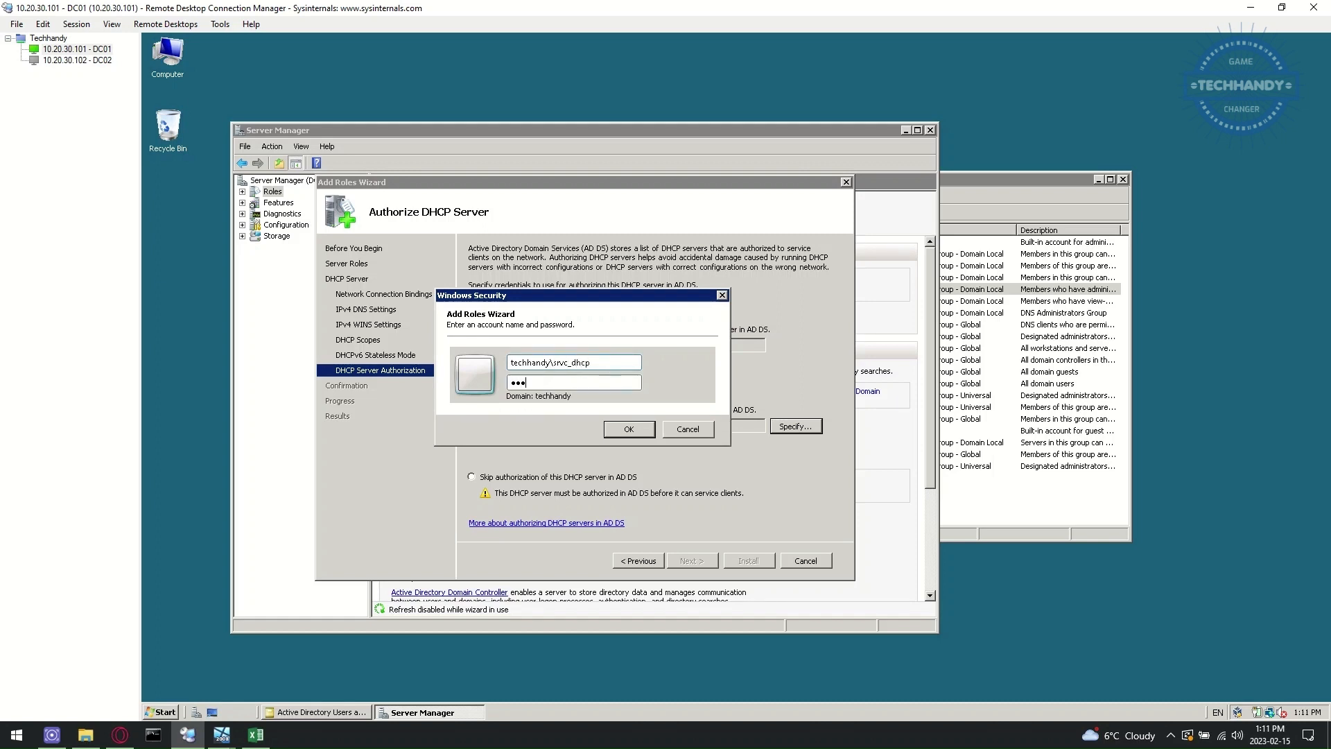
left_click(635, 430)
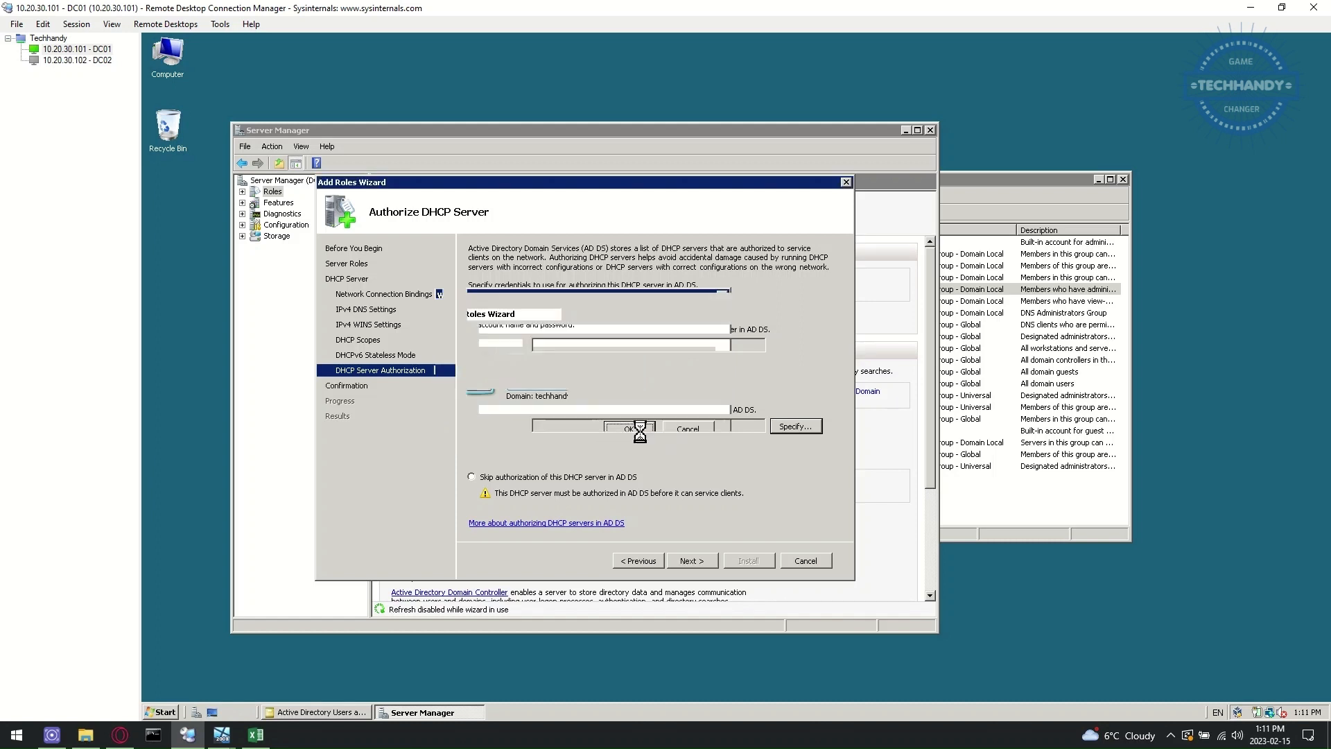
- Install the DHCP Server role and close the results page after it completes with errors
left_click(698, 566)
left_click(755, 564)
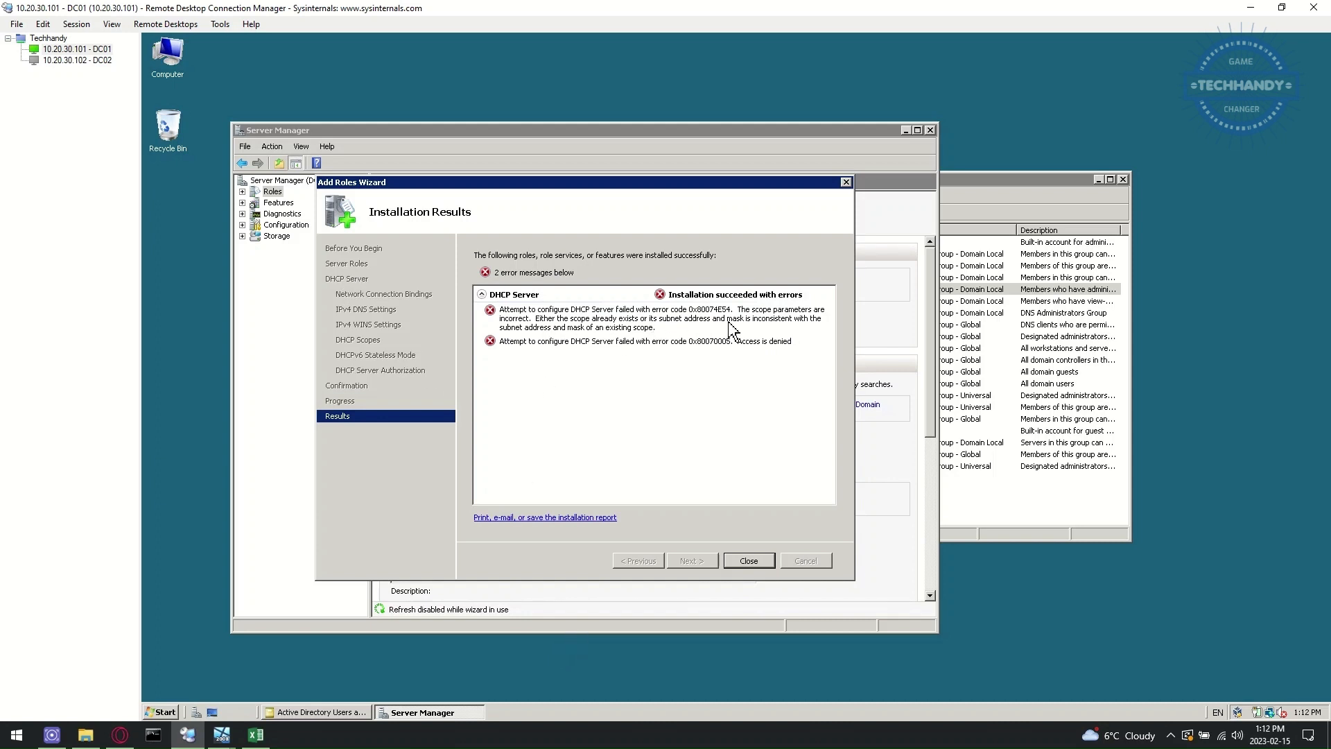
left_click(755, 565)
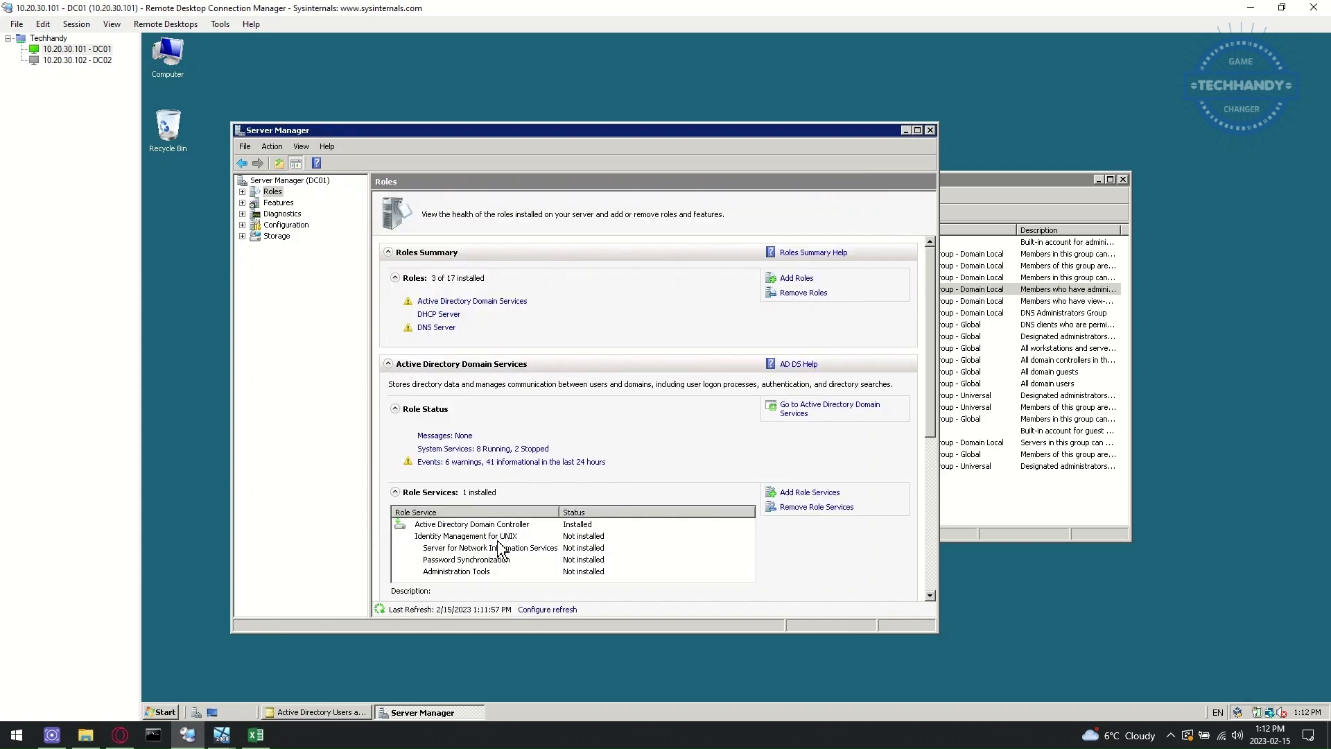
- Launch DC01's DHCP console and bring up the IPv4 server properties
left_click(162, 712)
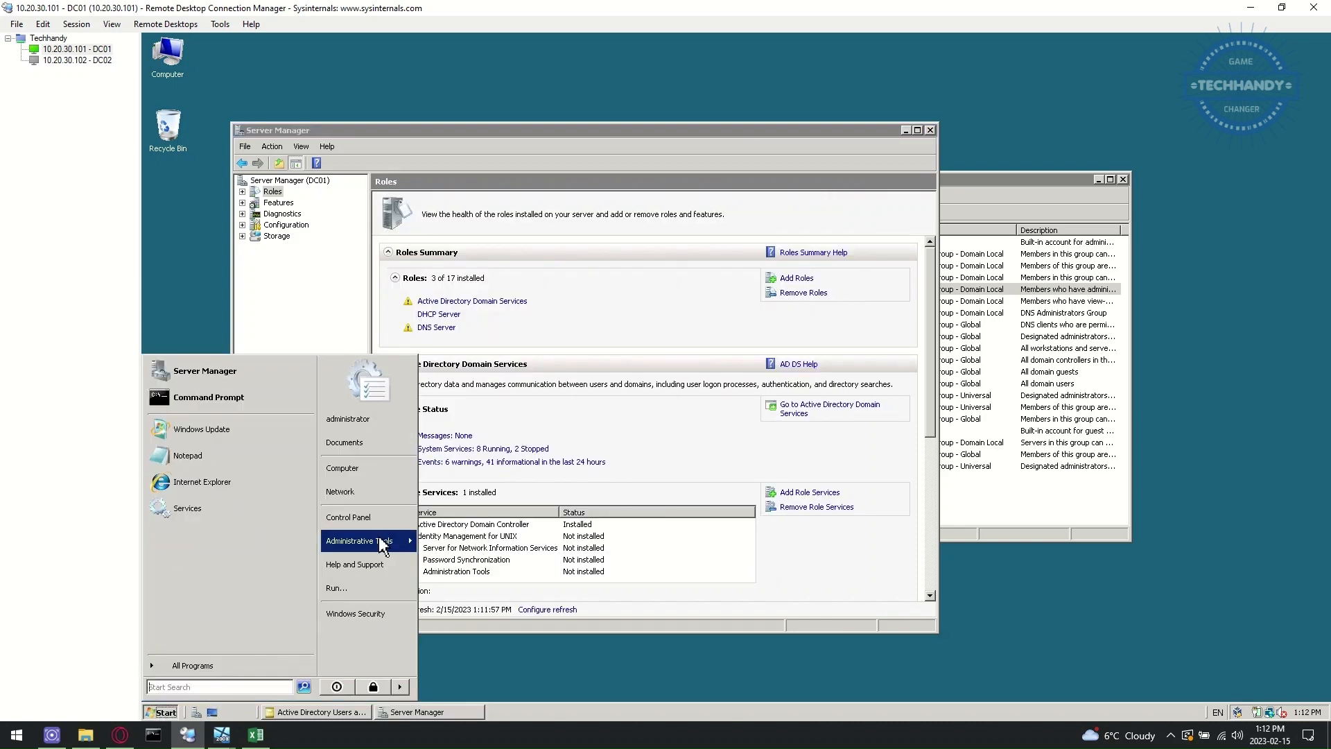
mouse_move(383, 541)
left_click(521, 323)
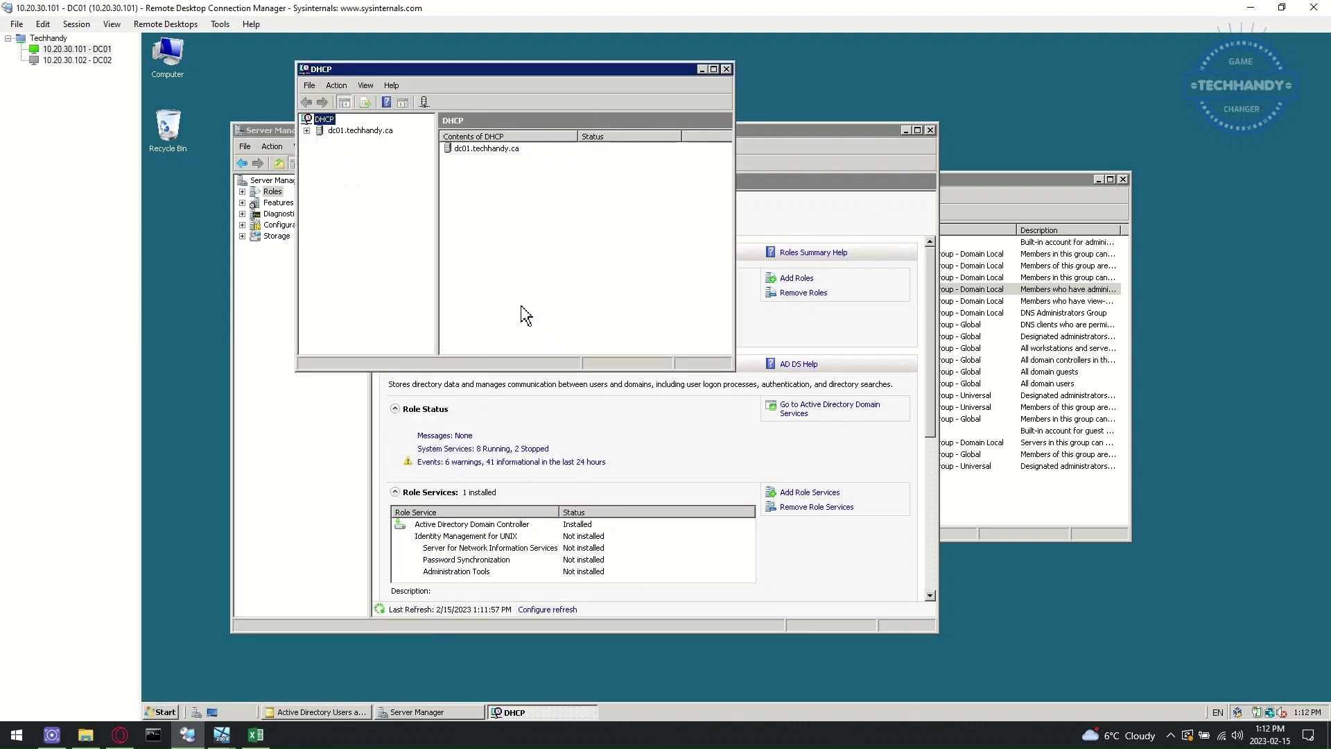
left_click(321, 143)
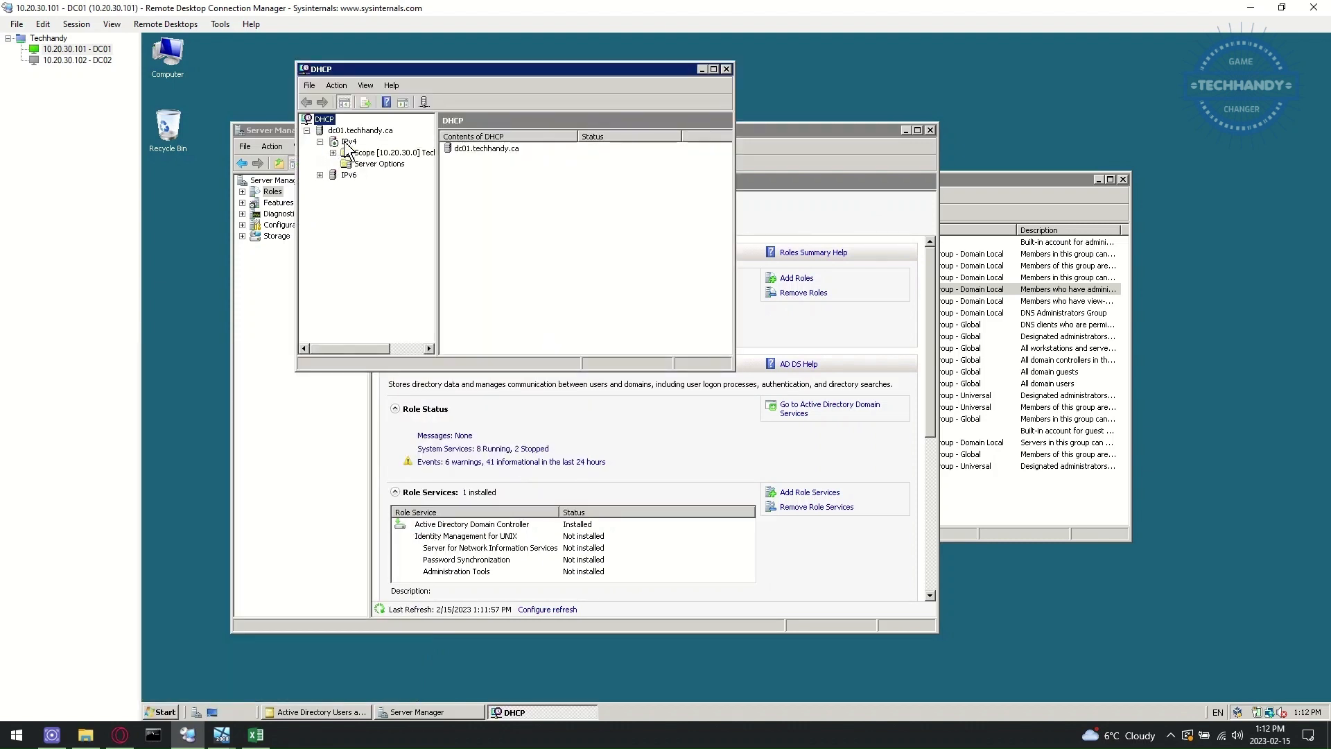
left_click(348, 143)
right_click(348, 142)
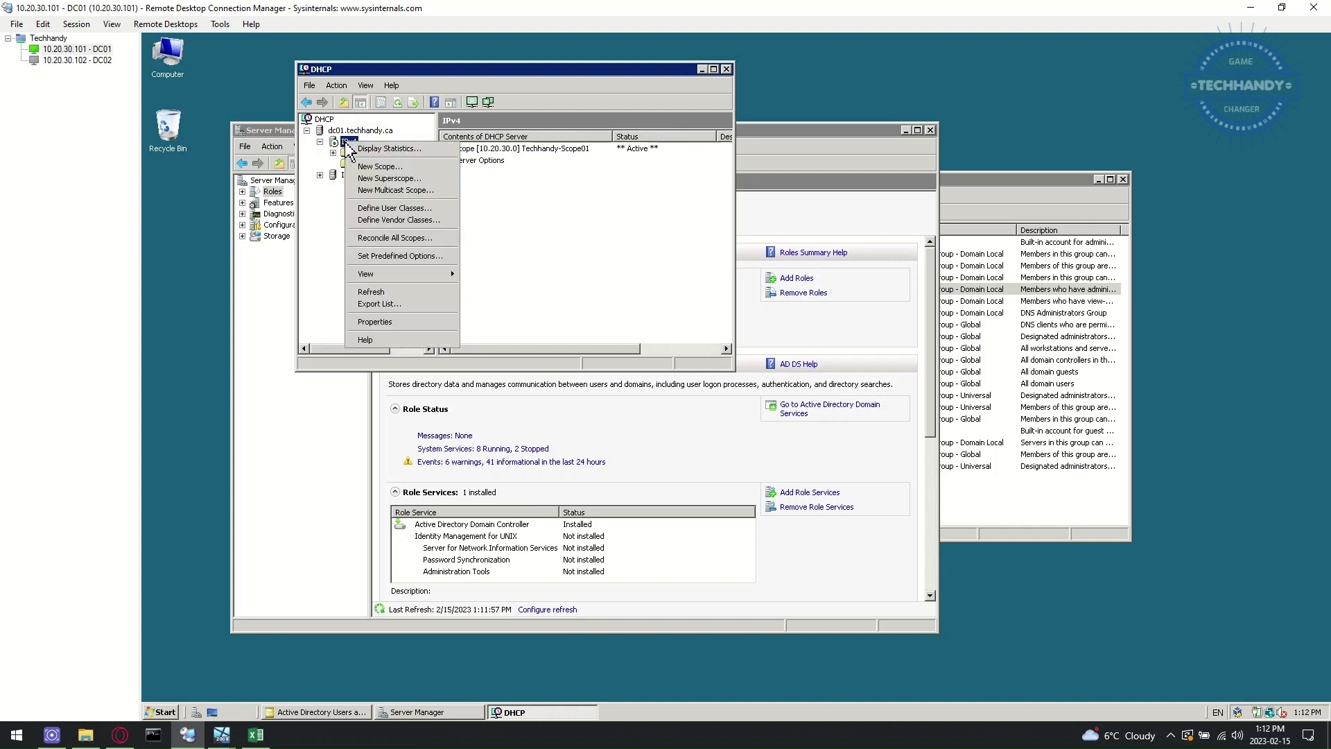
left_click(421, 322)
- Review the DNS, Network Access Protection and Advanced tabs, including the DNS dynamic update credentials
left_click(442, 89)
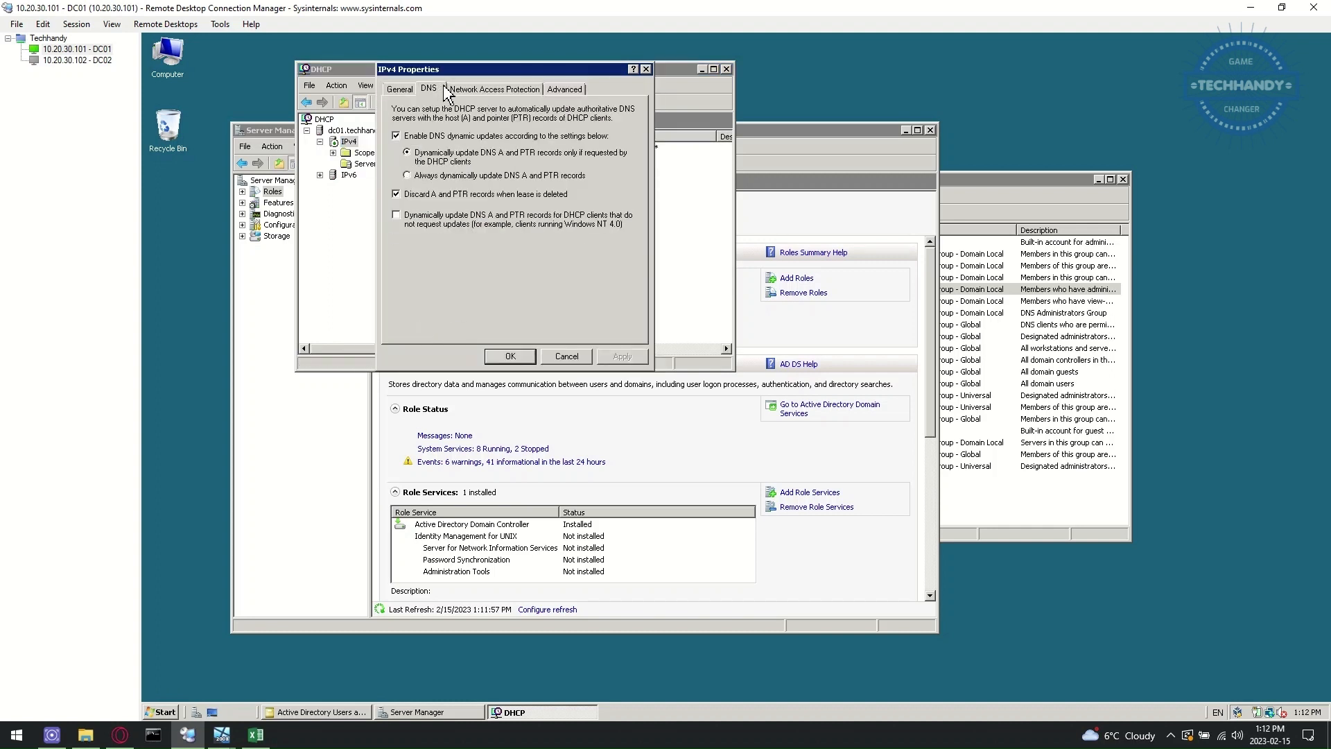
left_click(494, 89)
left_click(565, 89)
left_click(612, 210)
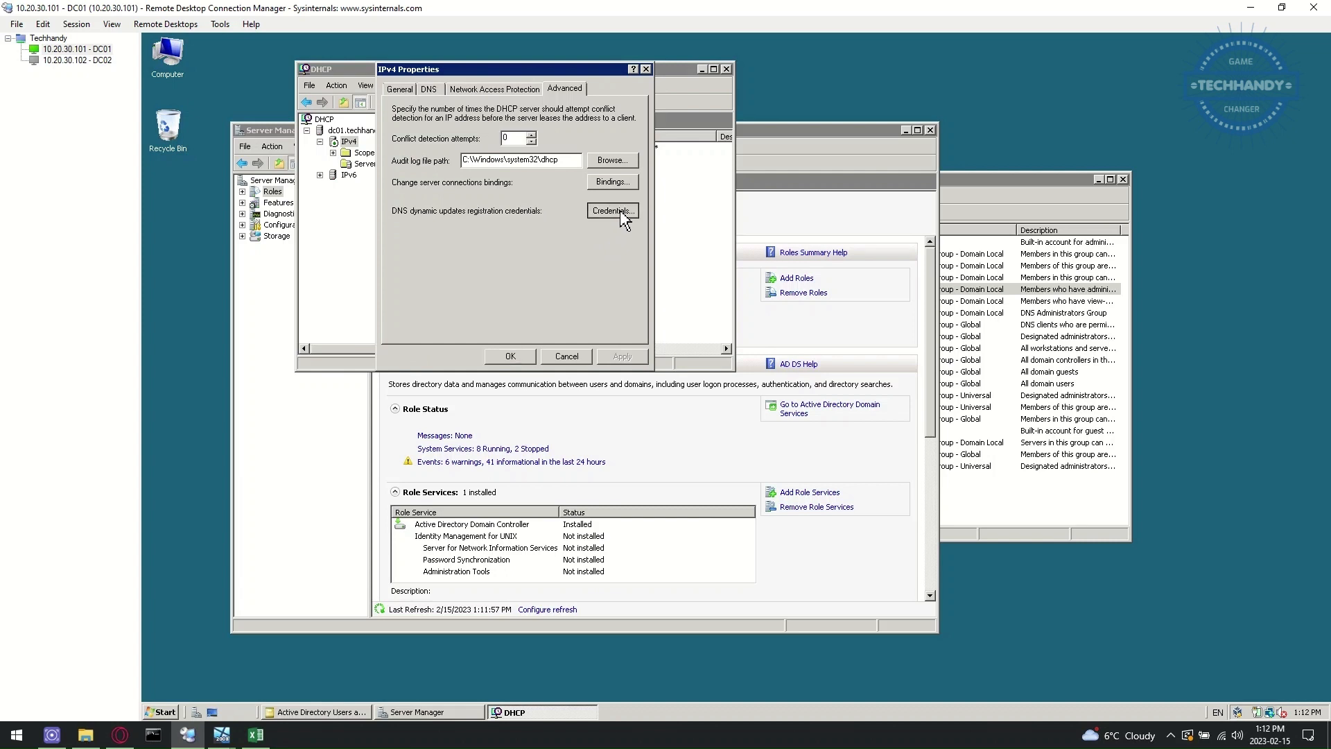
left_click(565, 257)
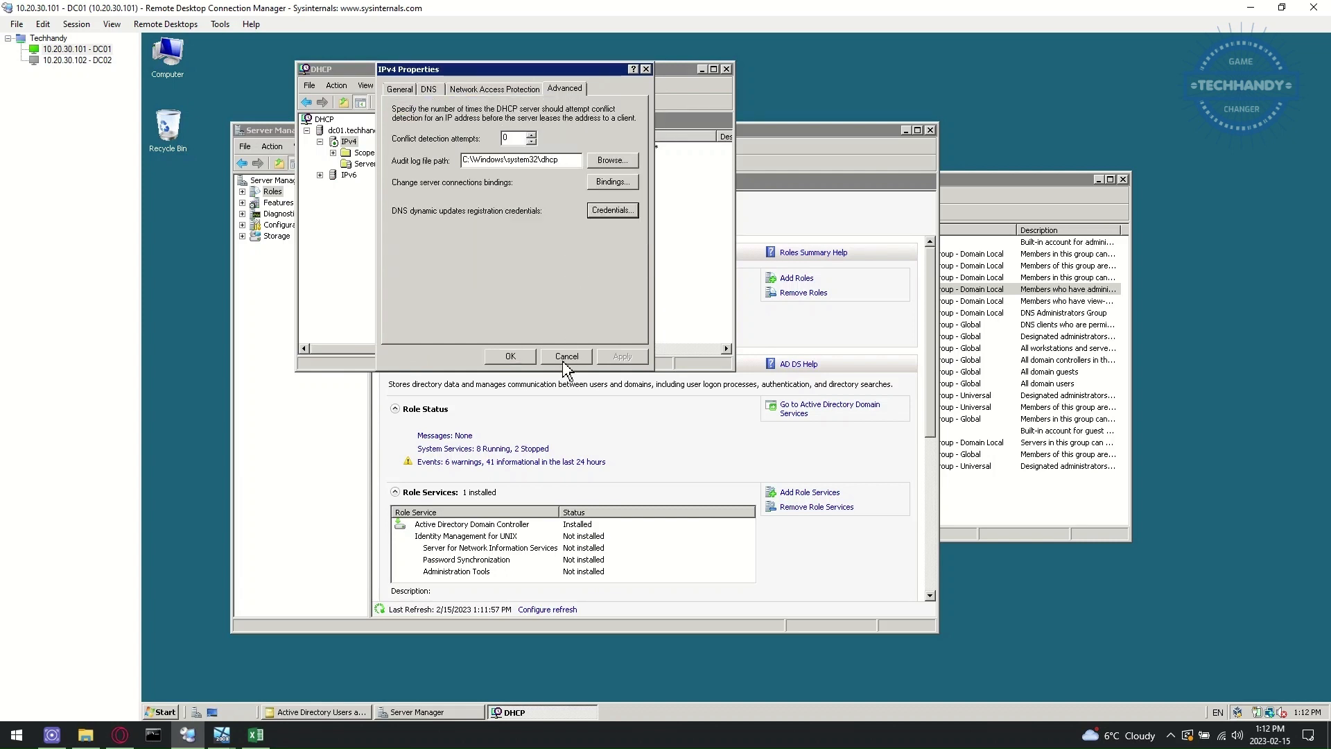
left_click(520, 356)
- Browse the 10.20.30.0 scope's address pool, leases, reservations and scope options
double_click(383, 154)
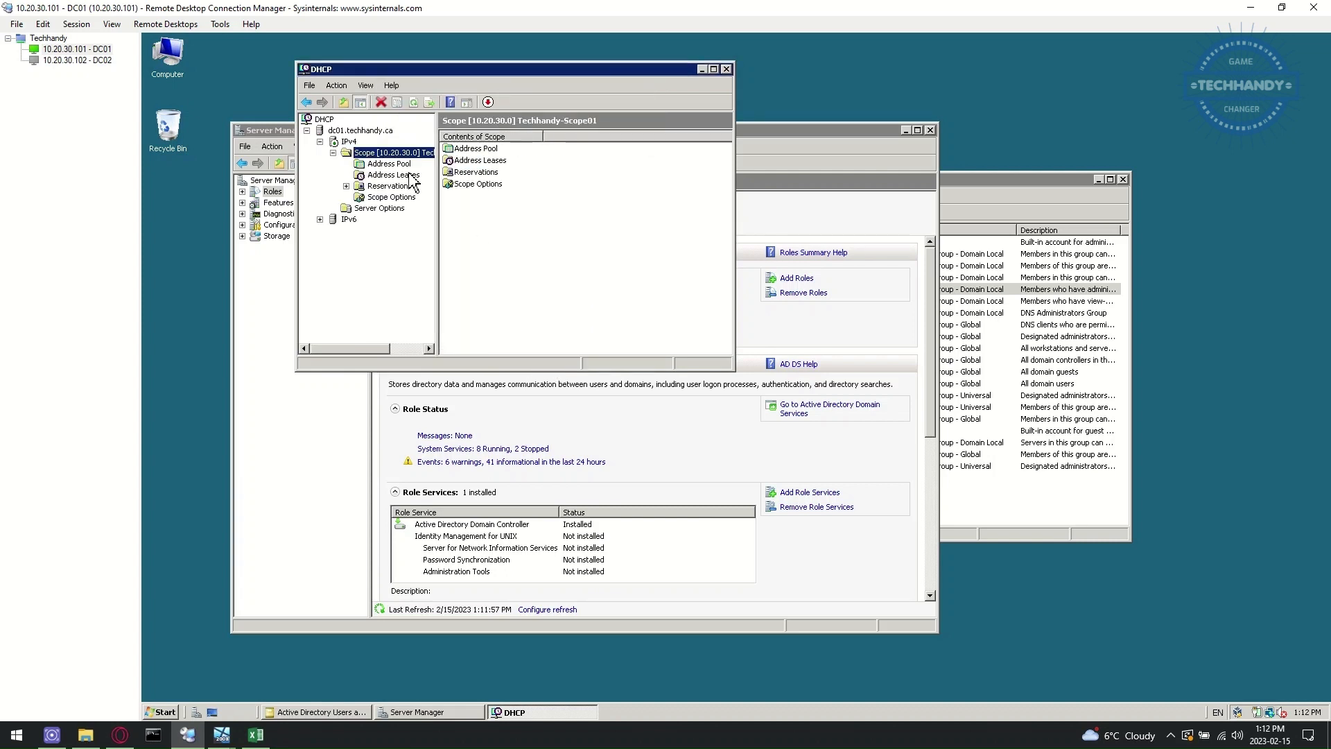
left_click(409, 167)
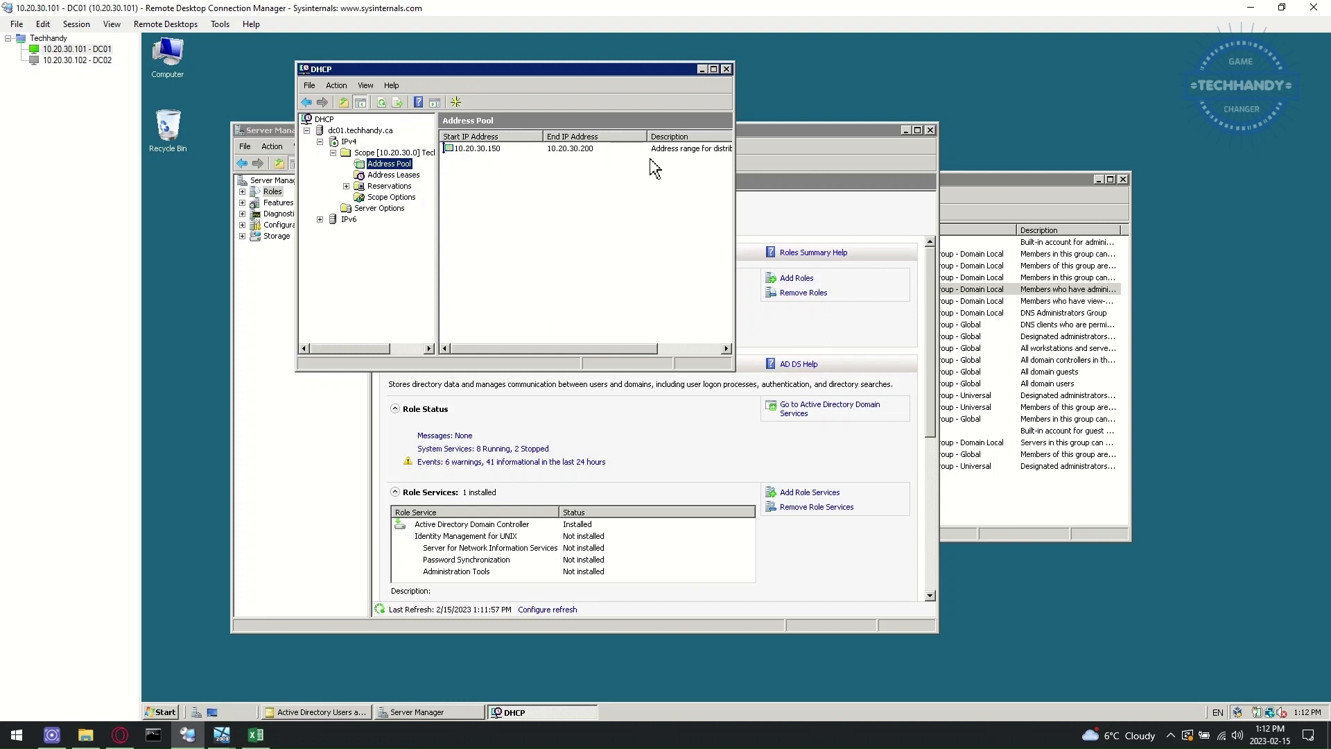
left_click(388, 175)
left_click(385, 185)
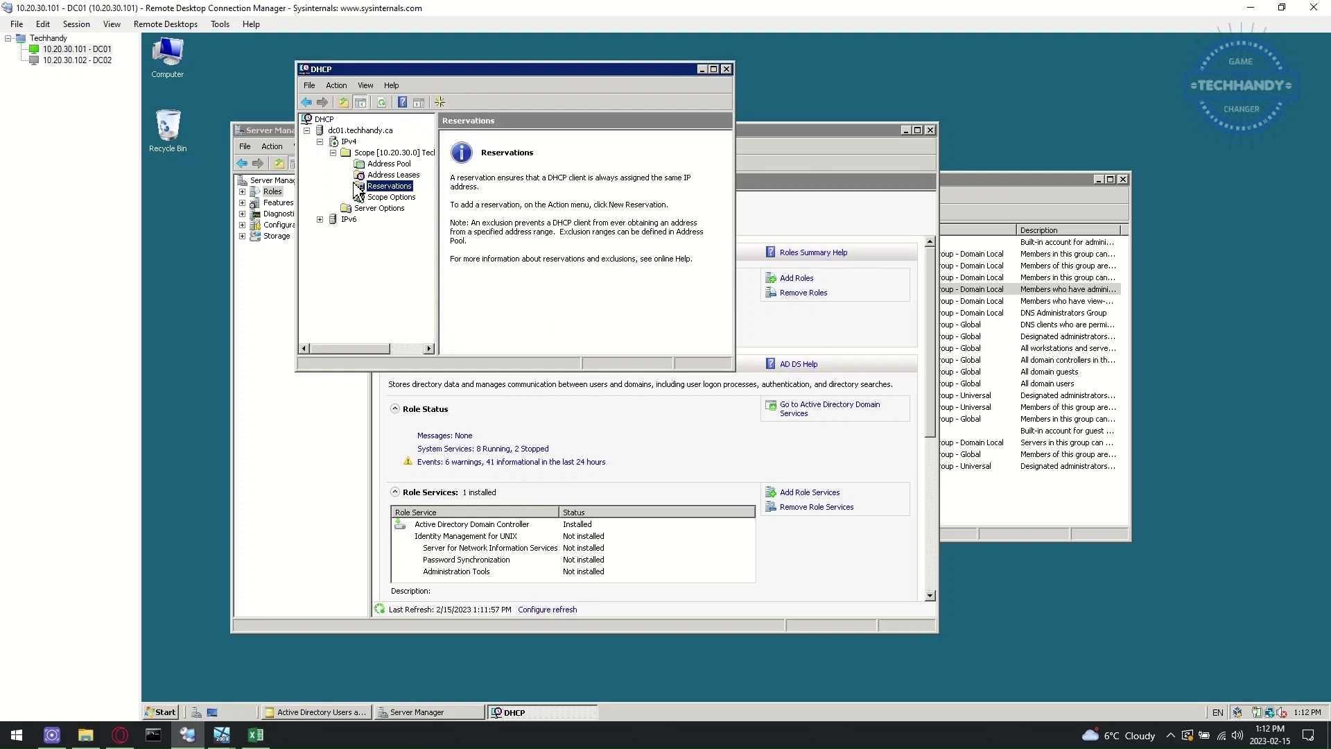
left_click(373, 197)
left_click(350, 142)
right_click(351, 143)
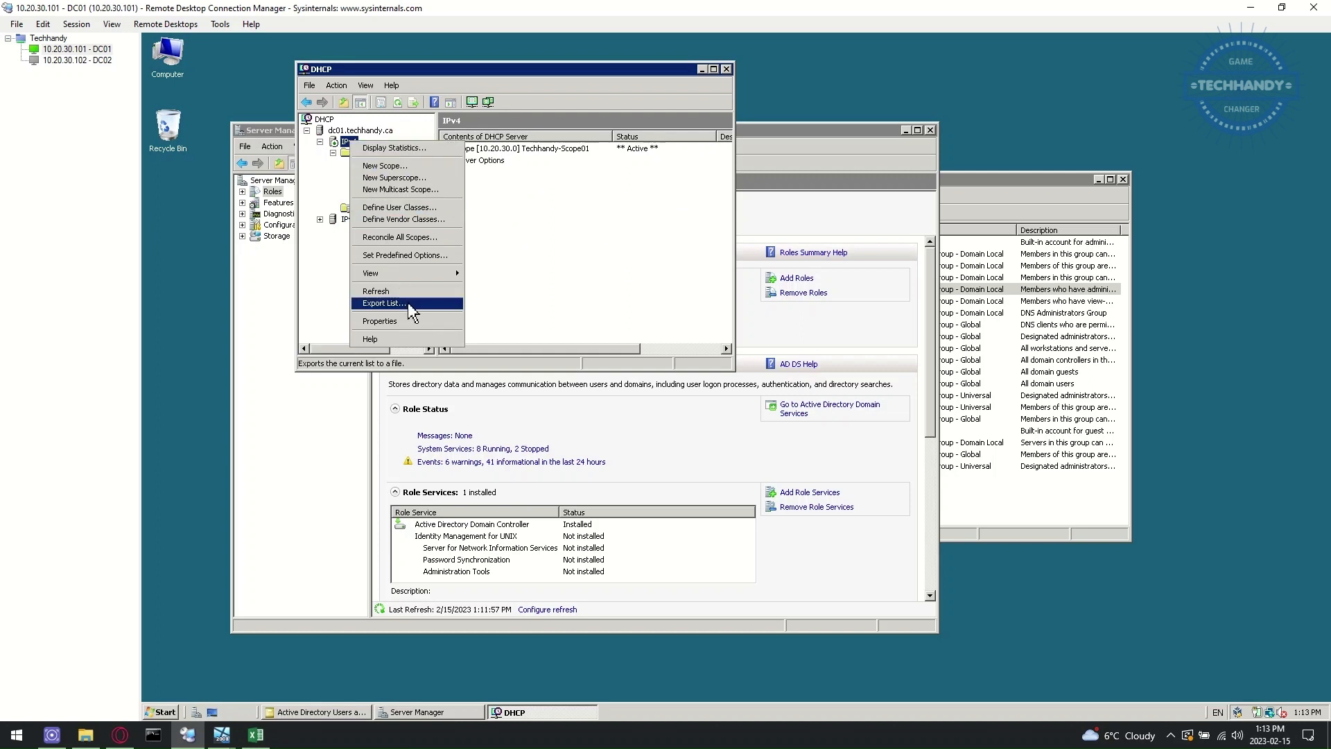
left_click(333, 177)
- Restart the DHCP service on dc01.techhandy.ca
left_click(361, 130)
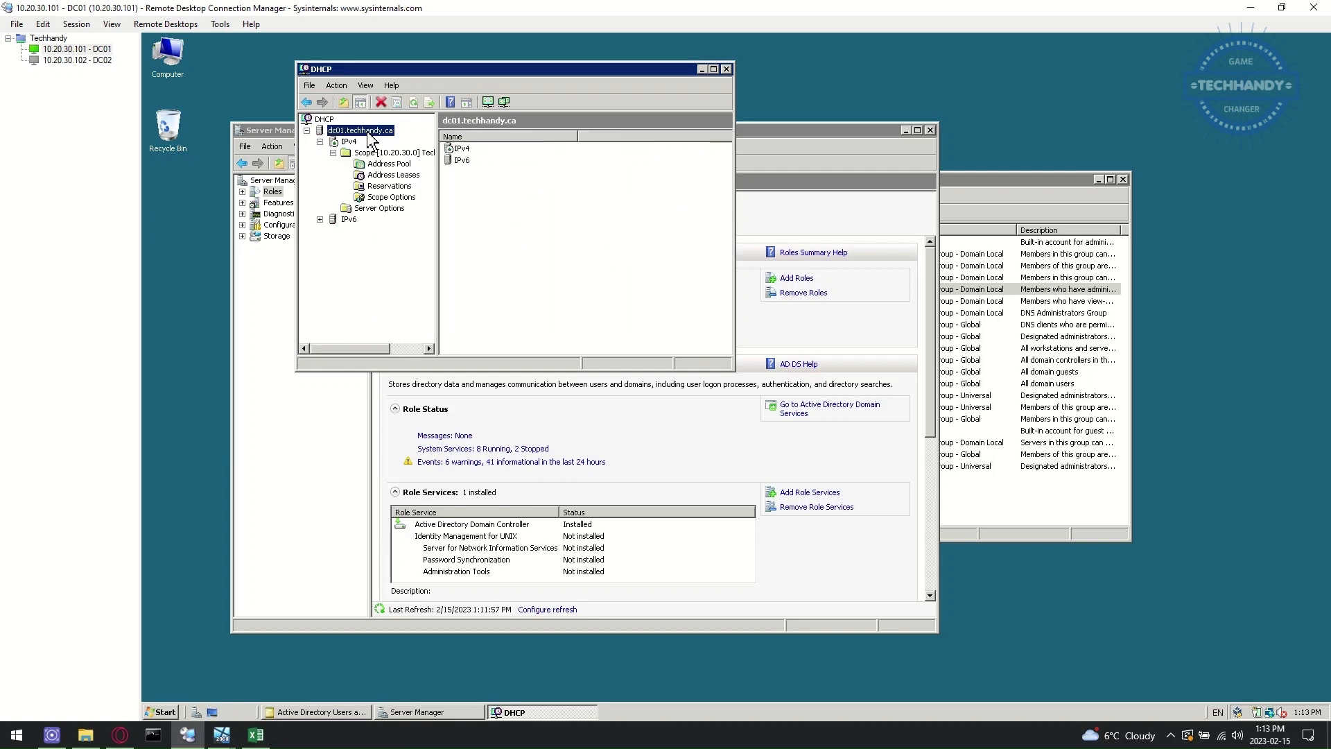
right_click(368, 131)
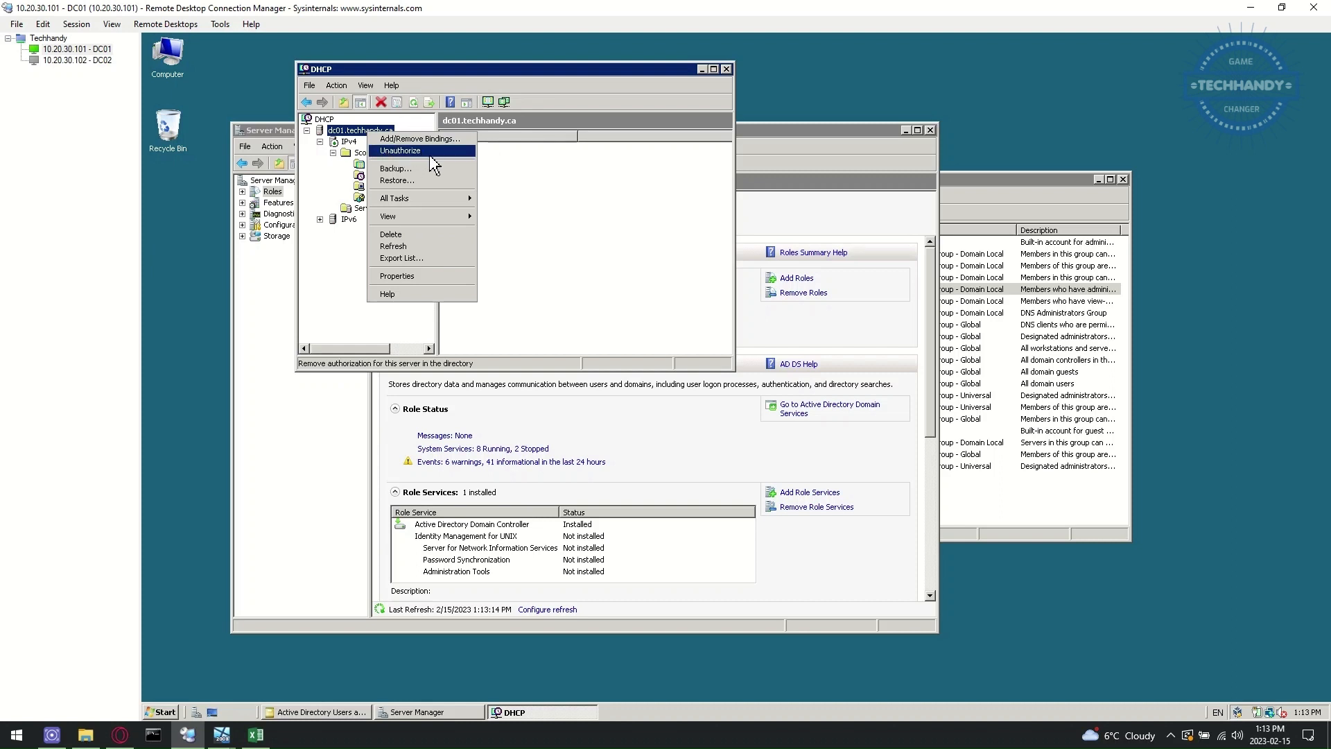
mouse_move(451, 202)
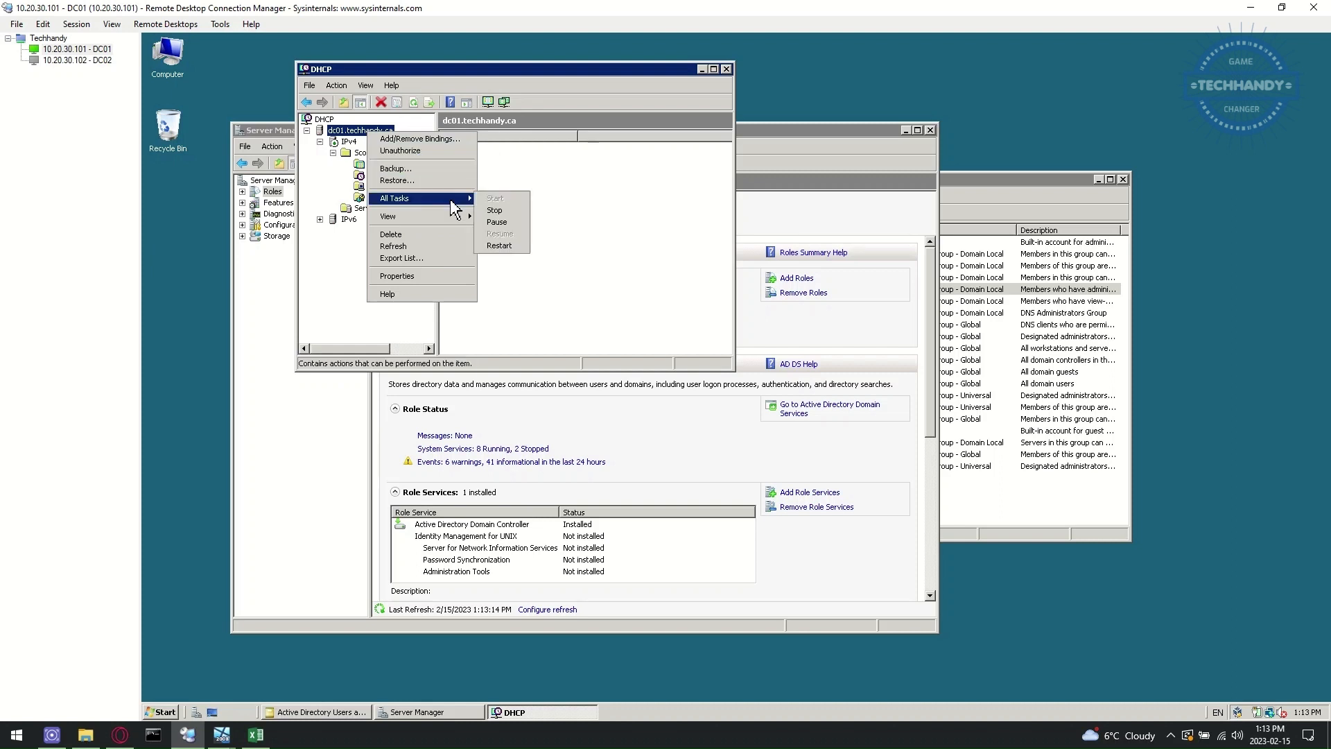
left_click(517, 247)
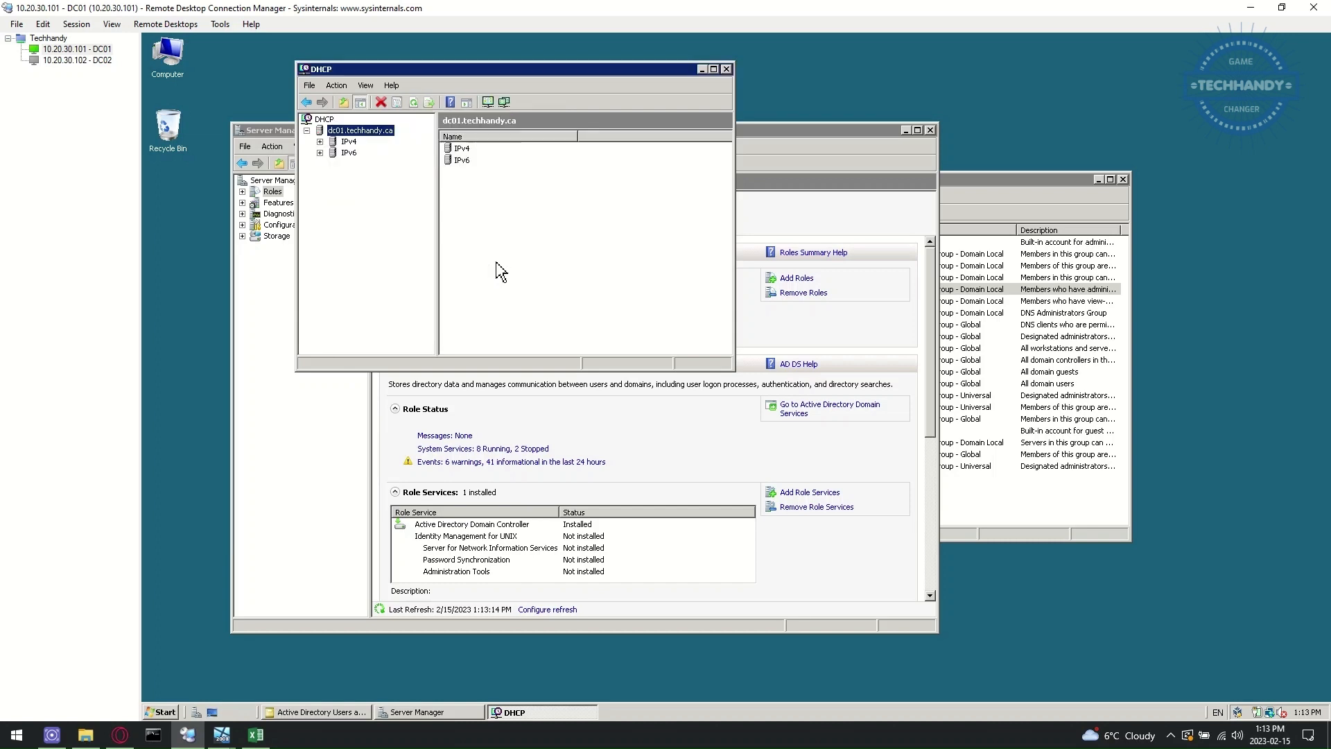
- Refresh the scope's address pool to show 10.20.30.150–10.20.30.200 and widen the console
left_click(321, 141)
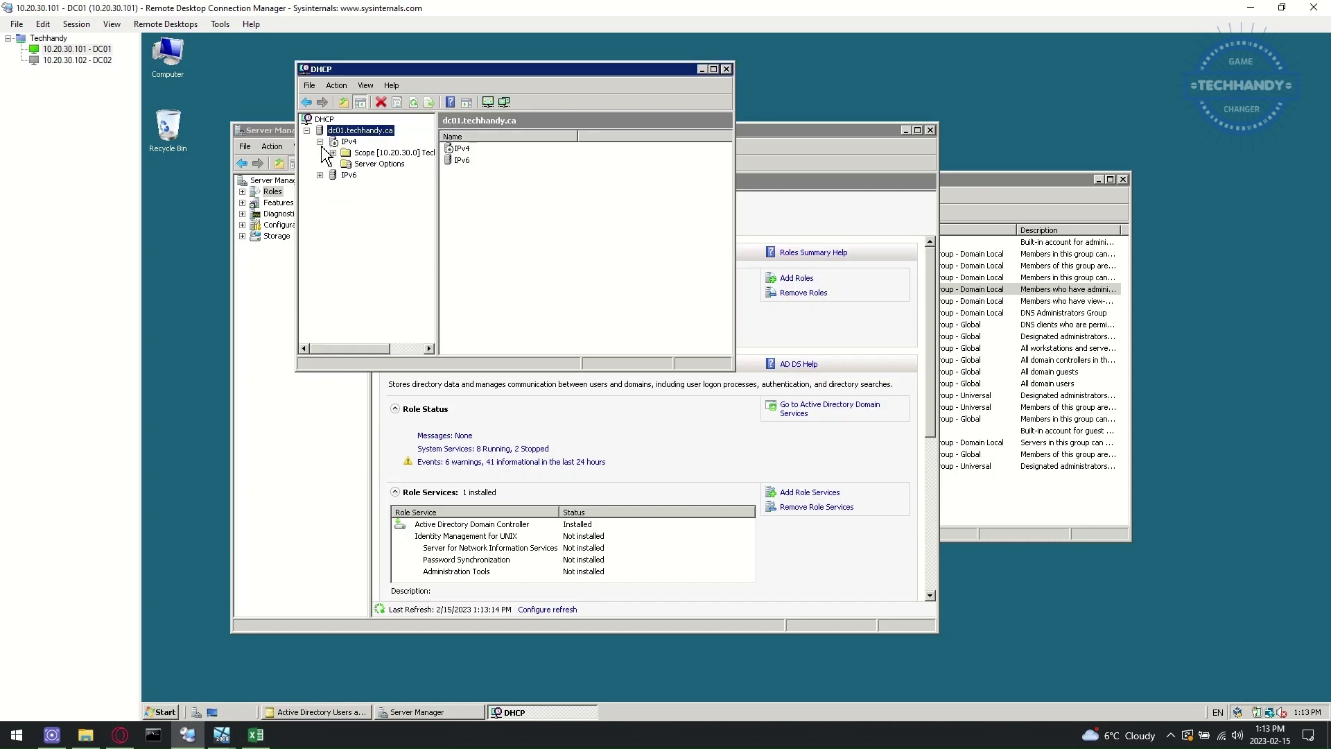
left_click(349, 141)
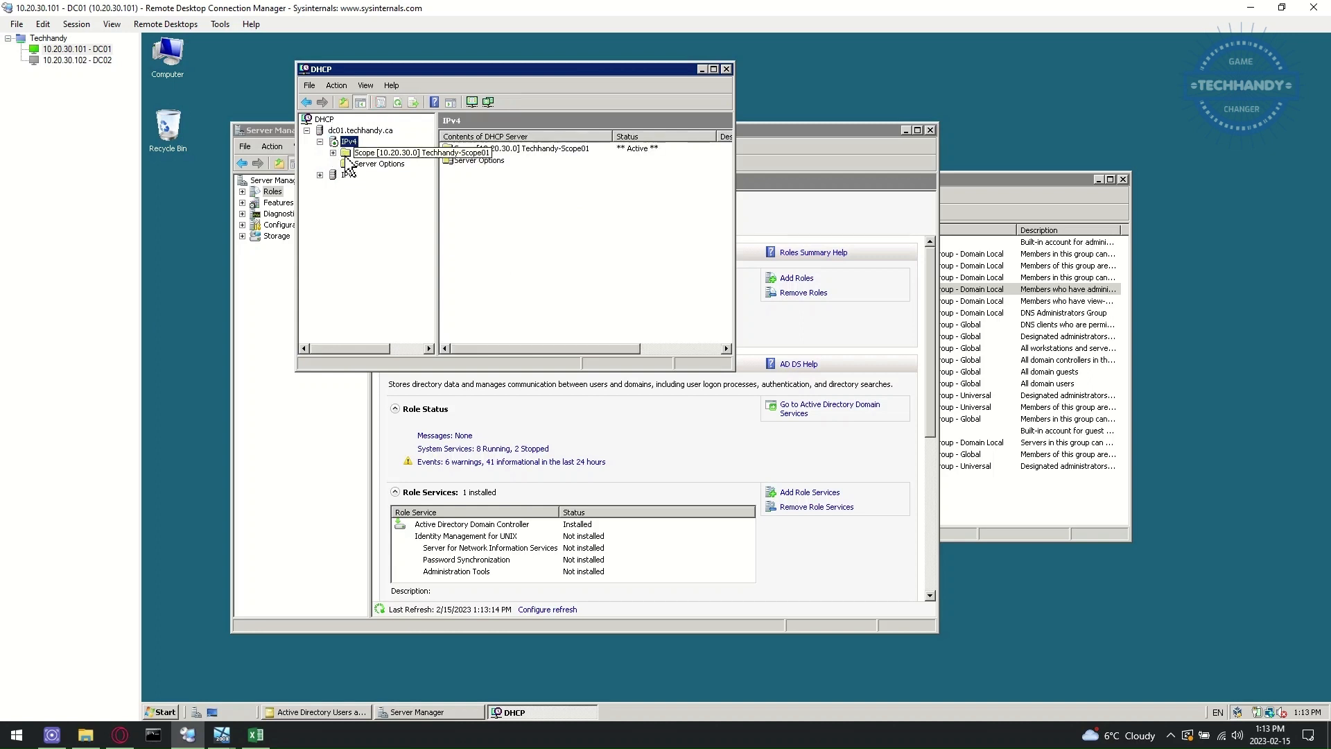
left_click(334, 153)
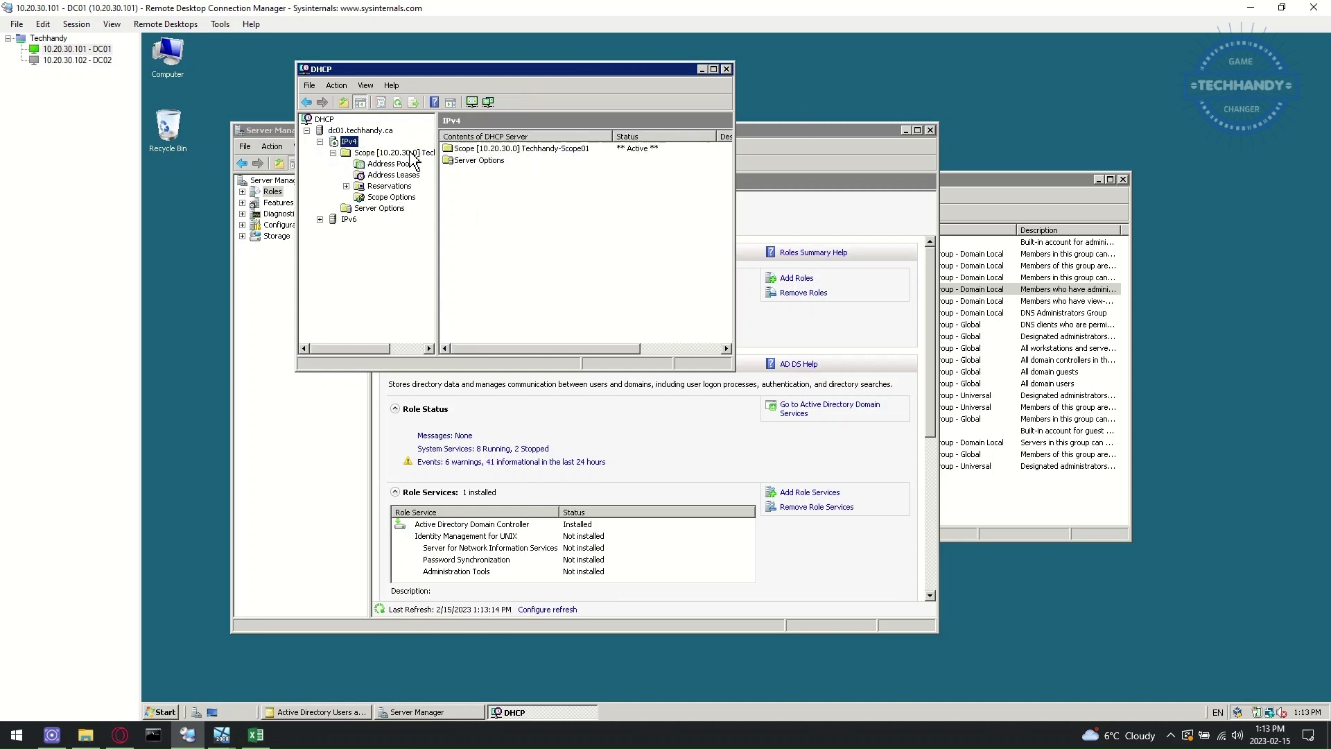
left_click(388, 163)
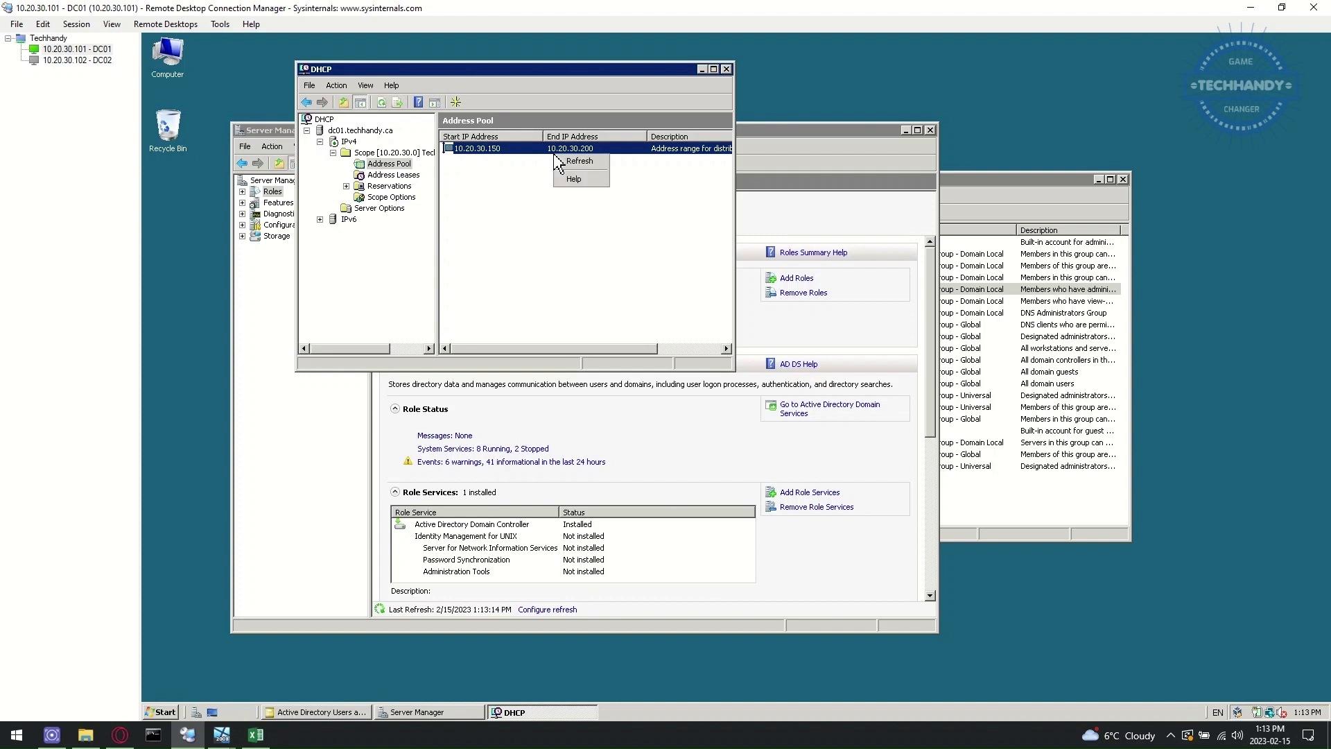
left_click(586, 174)
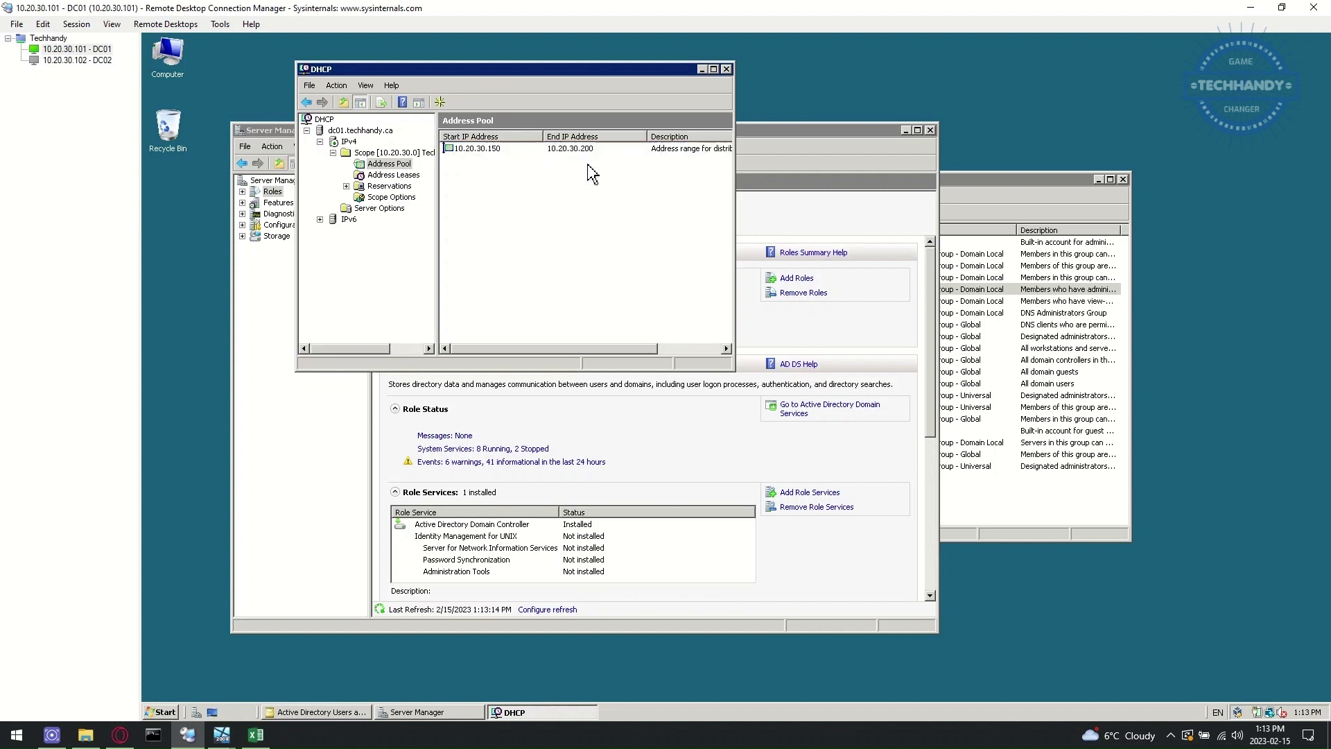
right_click(396, 165)
left_click(462, 210)
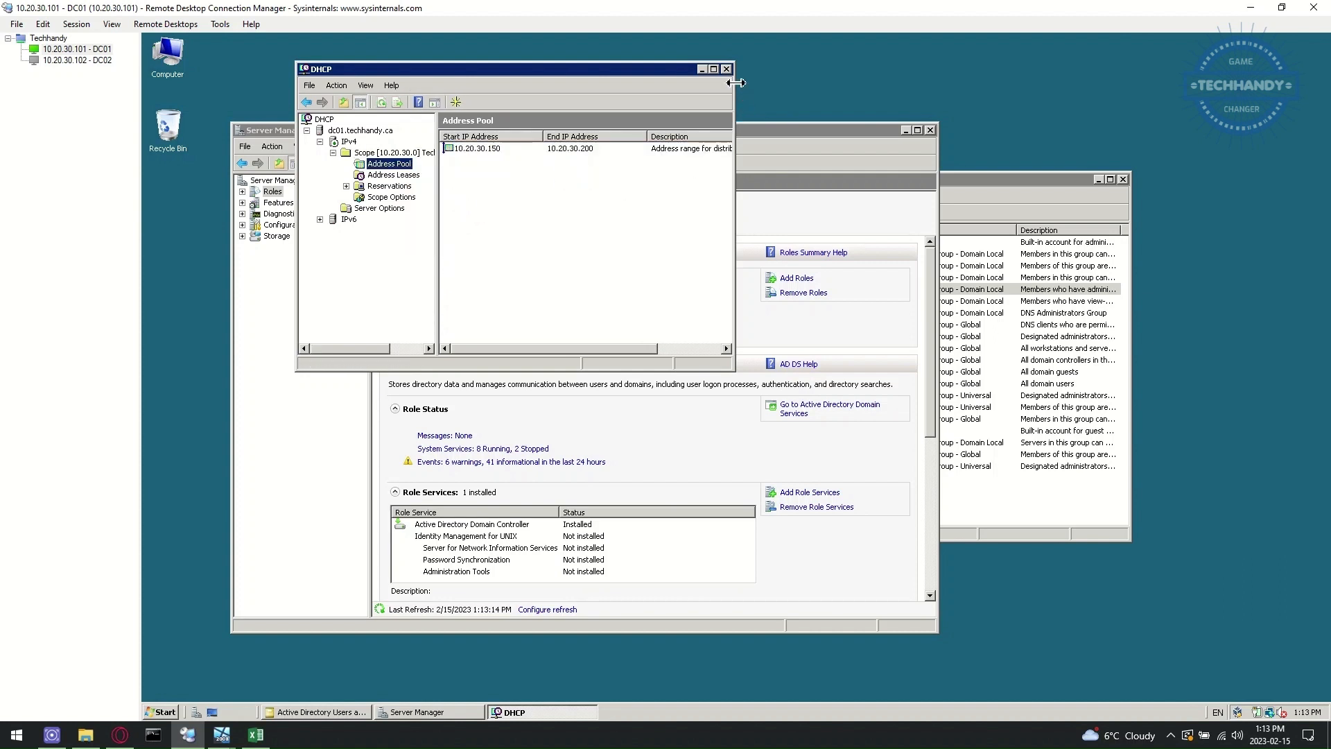
left_click_drag(735, 91, 978, 109)
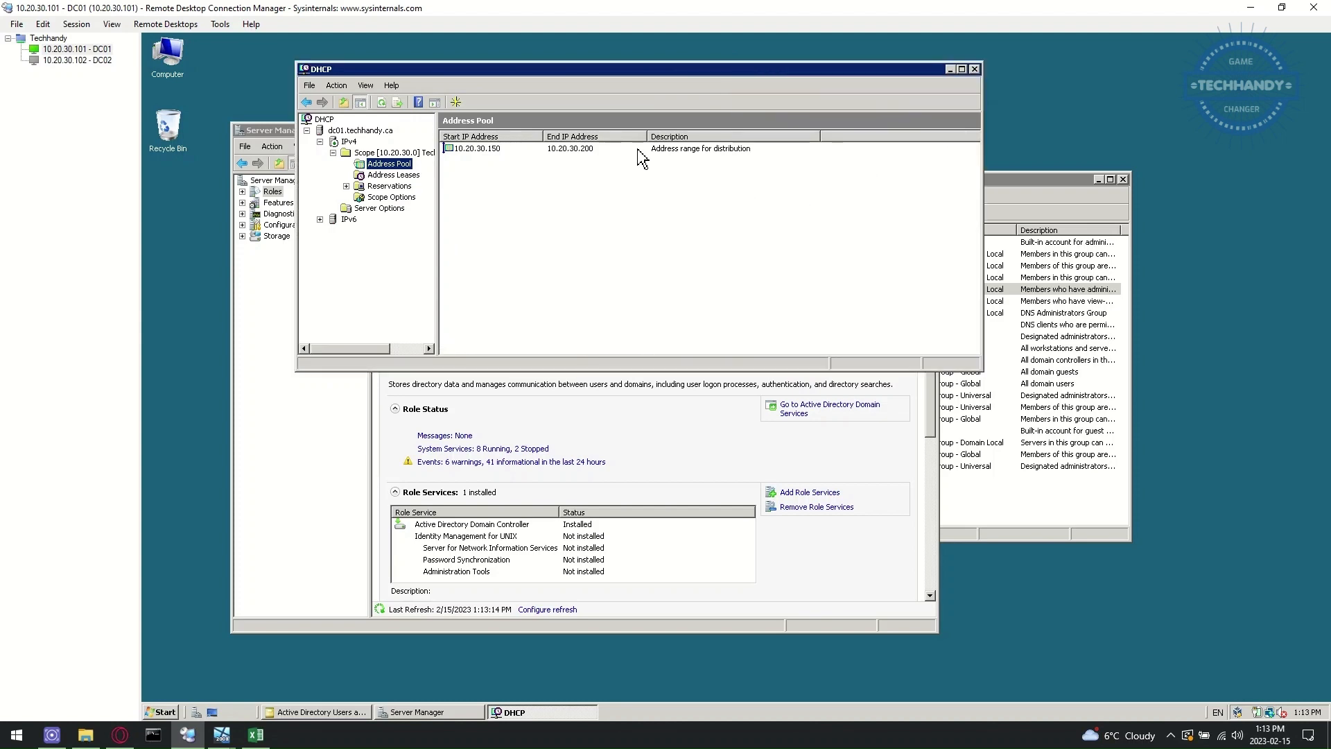
- Close DC01's DHCP, Server Manager and Active Directory Users and Computers windows
left_click(975, 70)
left_click(930, 130)
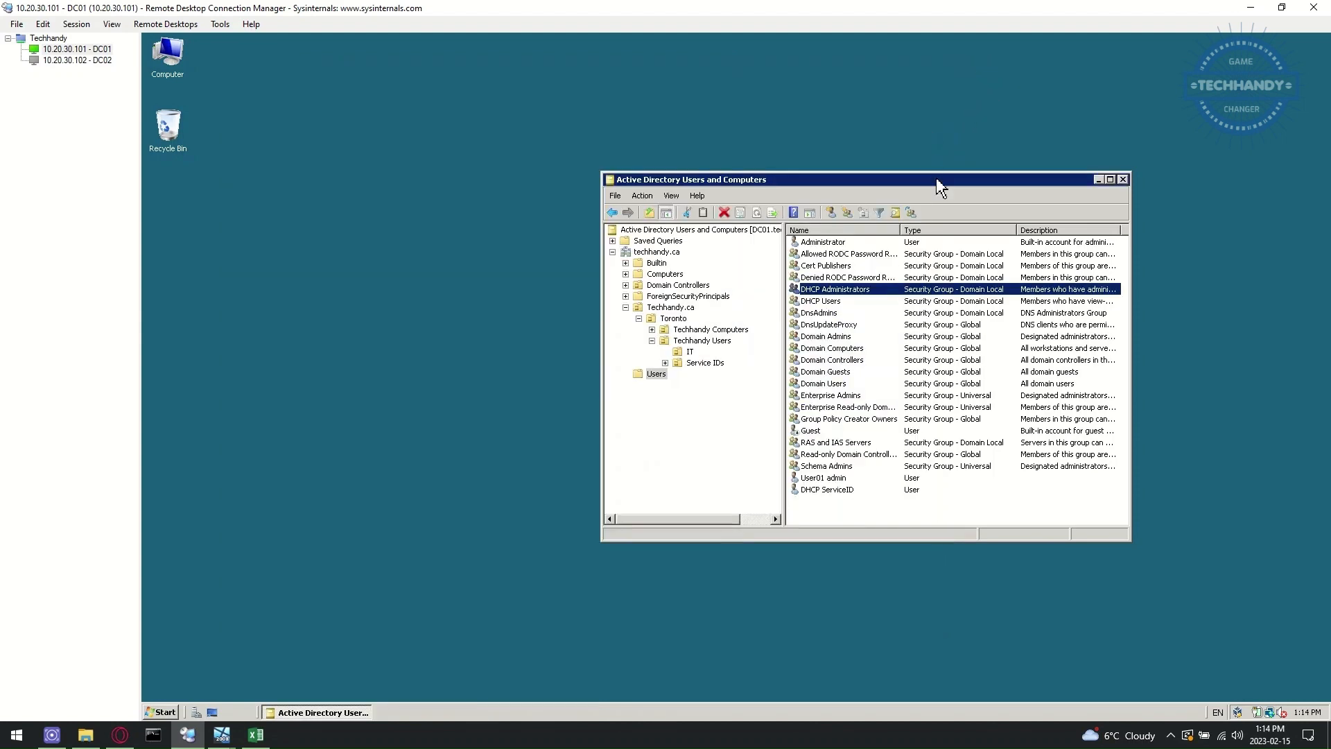
left_click(1124, 179)
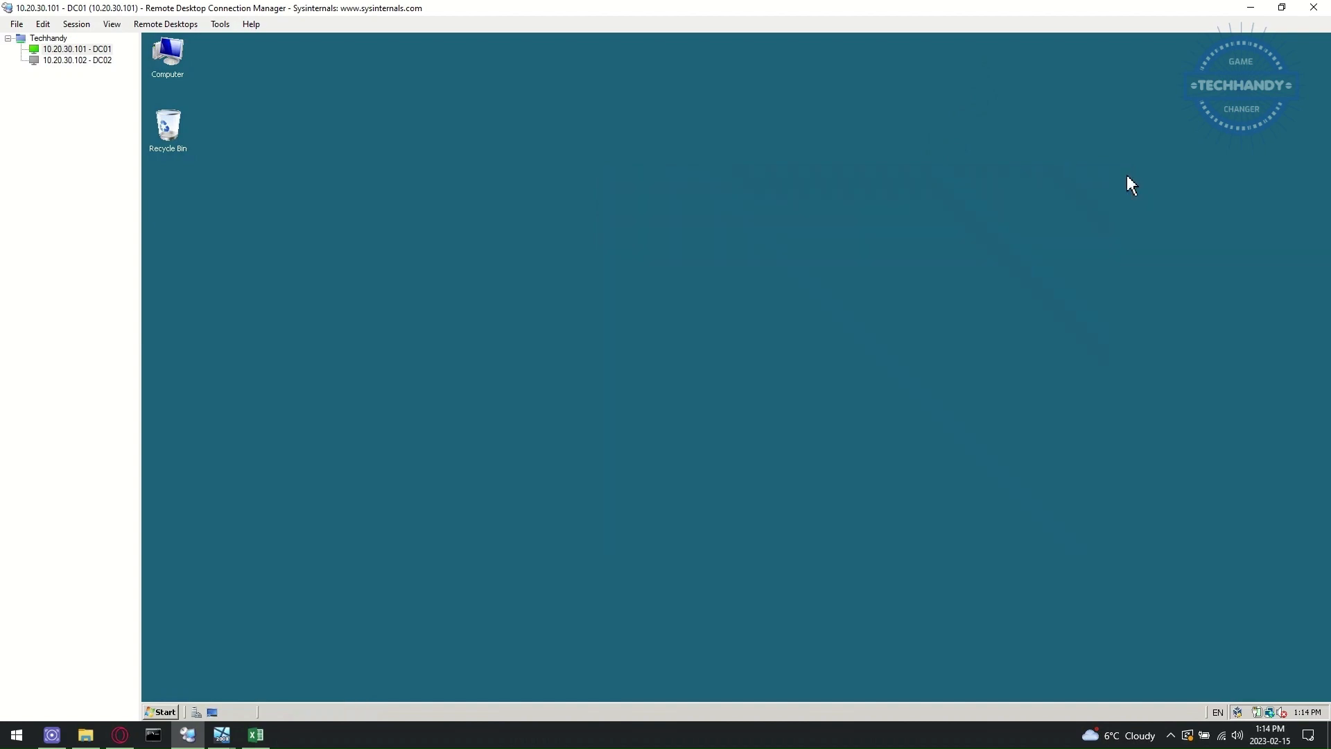
- Check the LAB 01 checklist in Excel, then return to the DC02 session
left_click(256, 734)
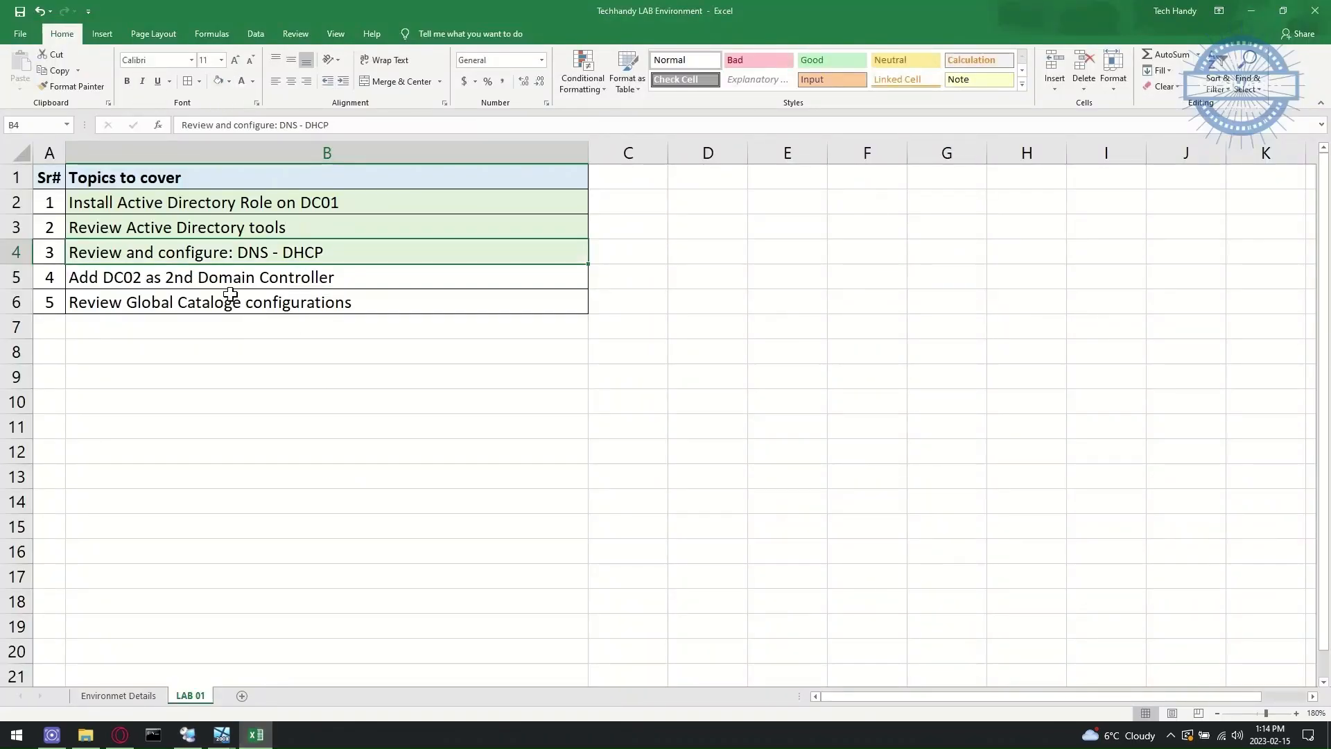
left_click(256, 735)
left_click(69, 61)
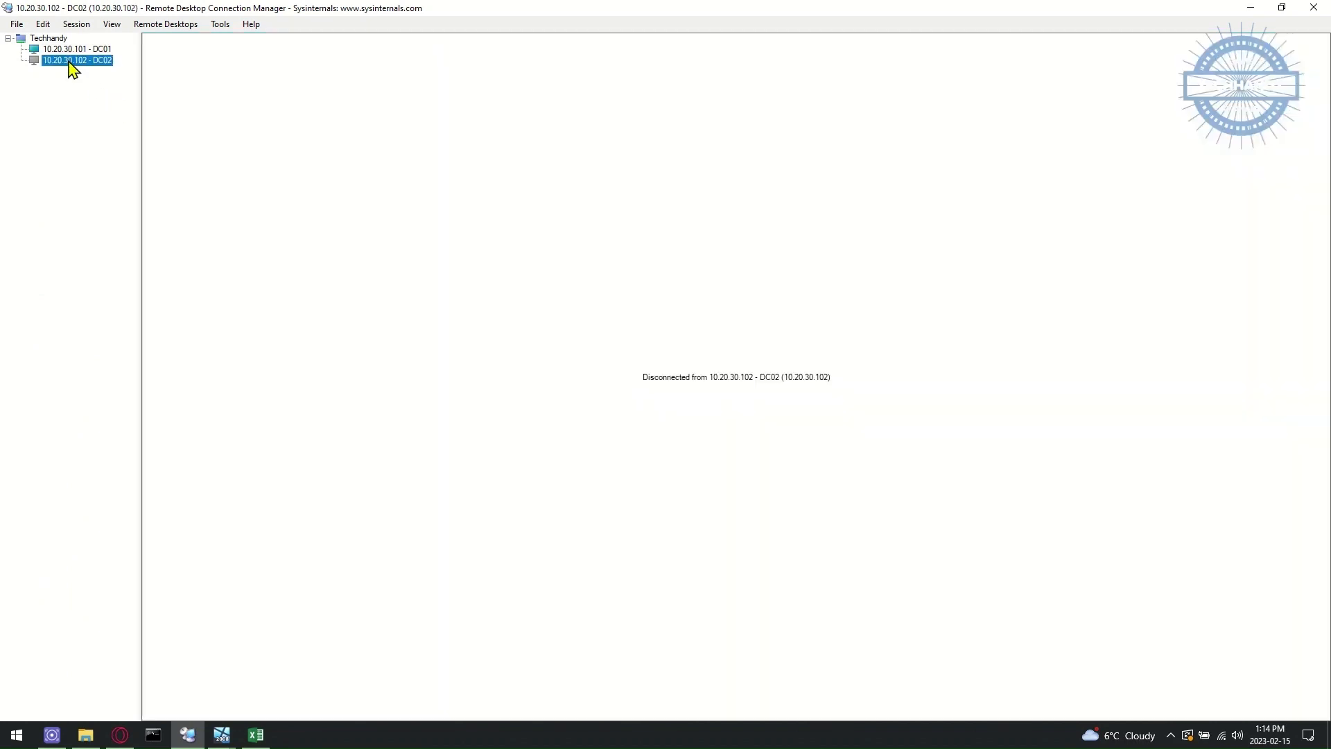
- Connect to the DC02 session and bring up Server Manager
double_click(104, 62)
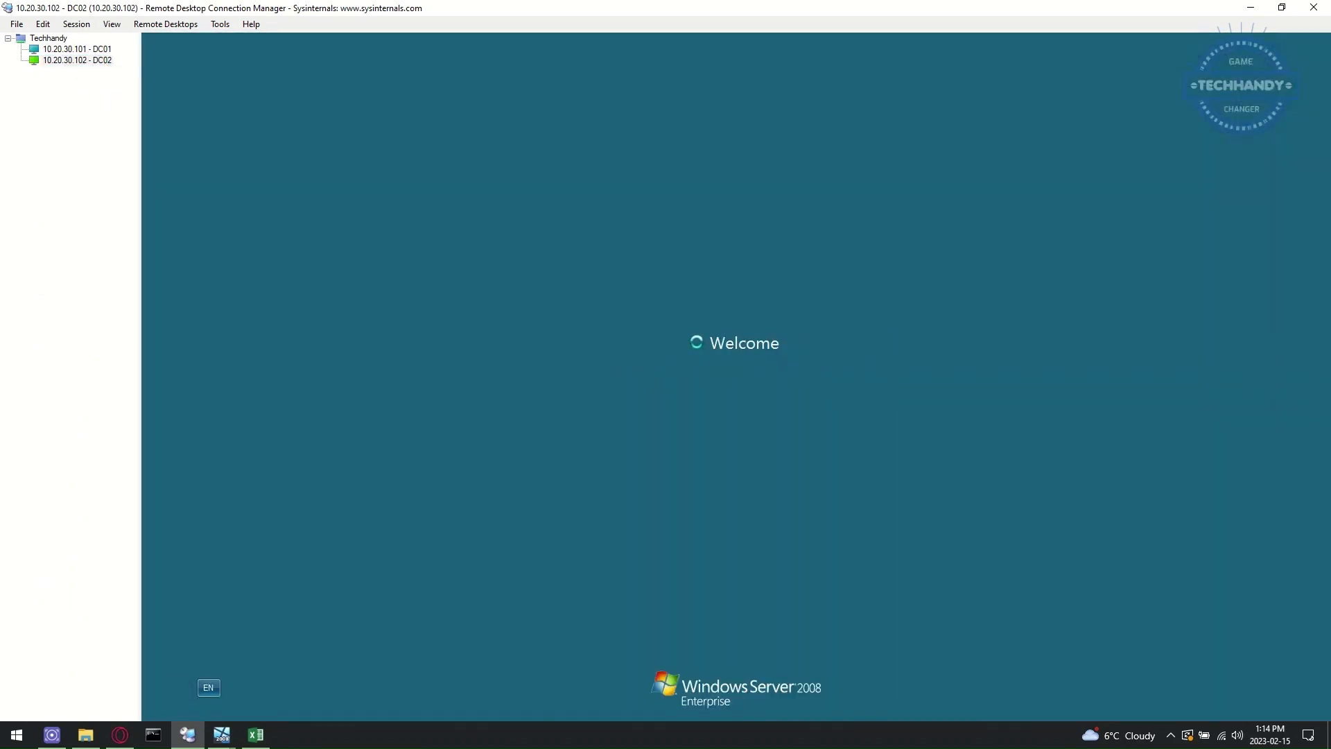
right_click(343, 397)
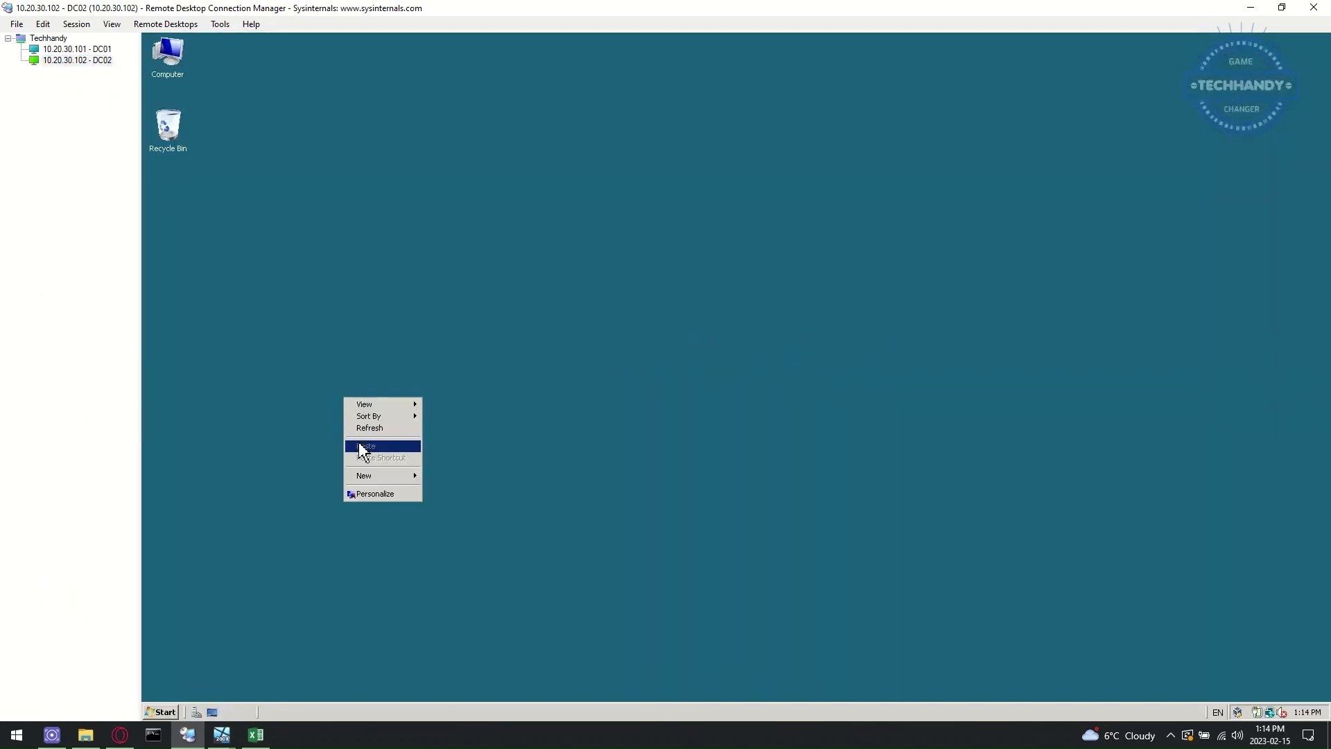
left_click(301, 582)
left_click(197, 712)
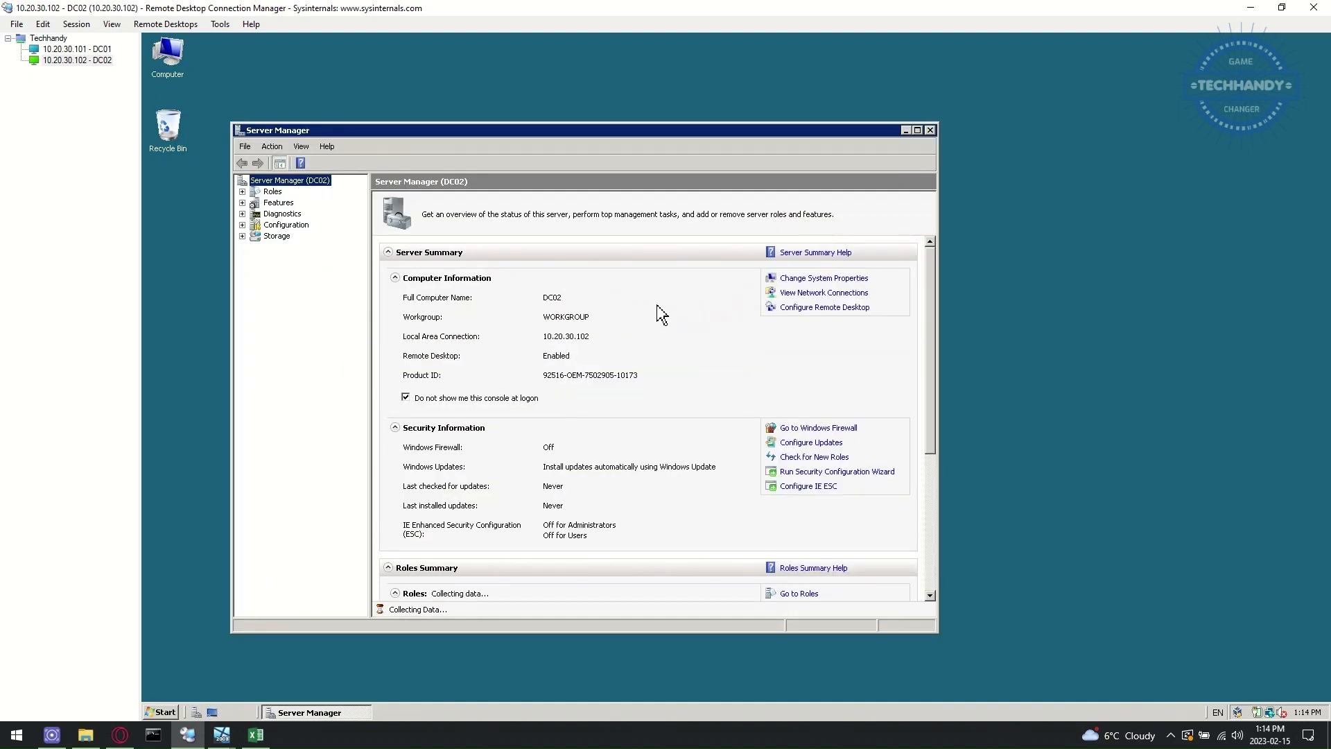
- Verify DC02's local area connection IPv4 address and DNS settings, leaving them unchanged
left_click(825, 293)
right_click(257, 186)
left_click(306, 297)
left_click(308, 287)
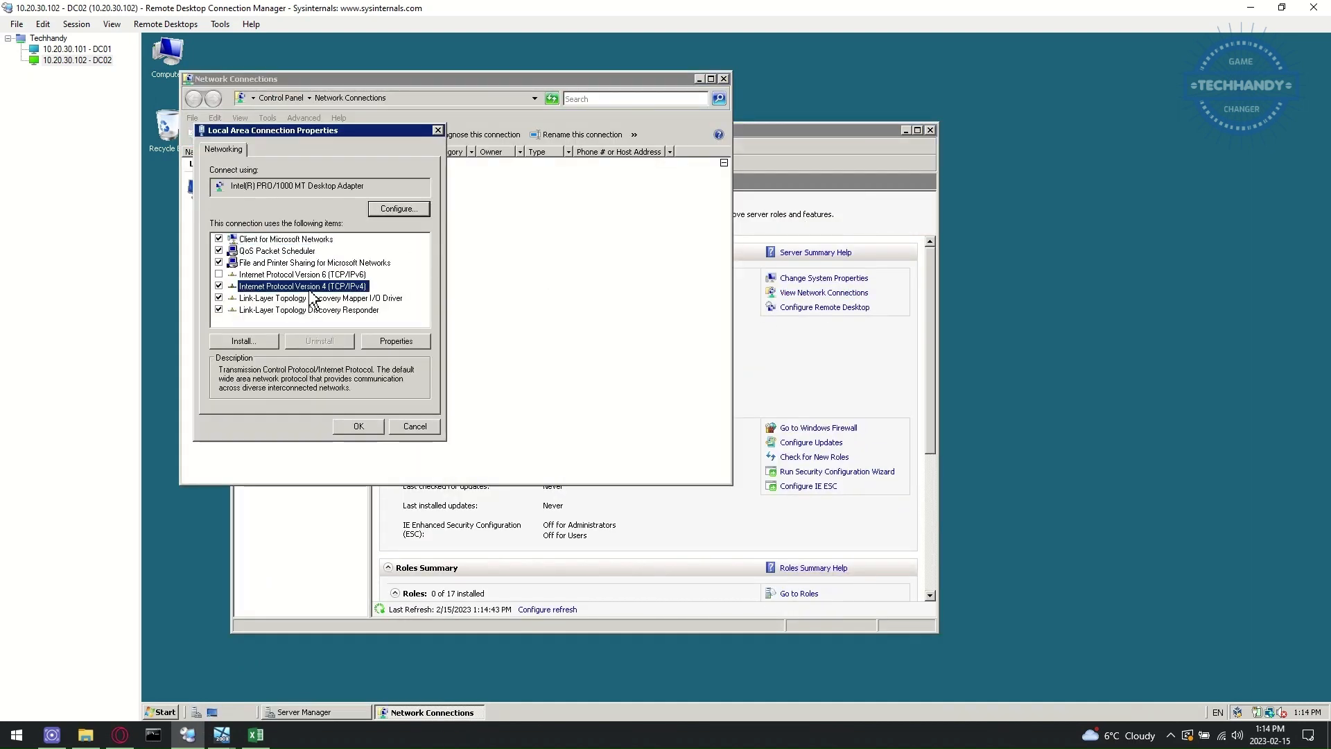
double_click(323, 291)
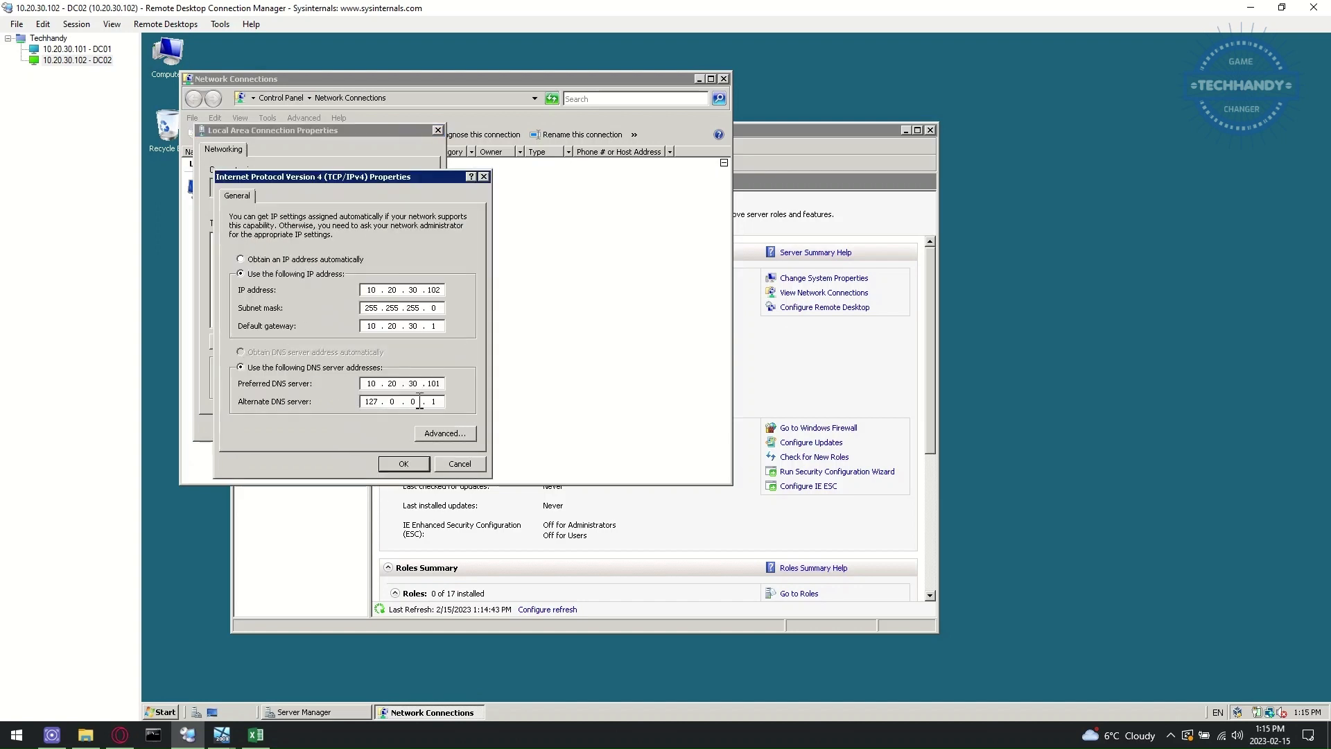
left_click(404, 463)
left_click(357, 425)
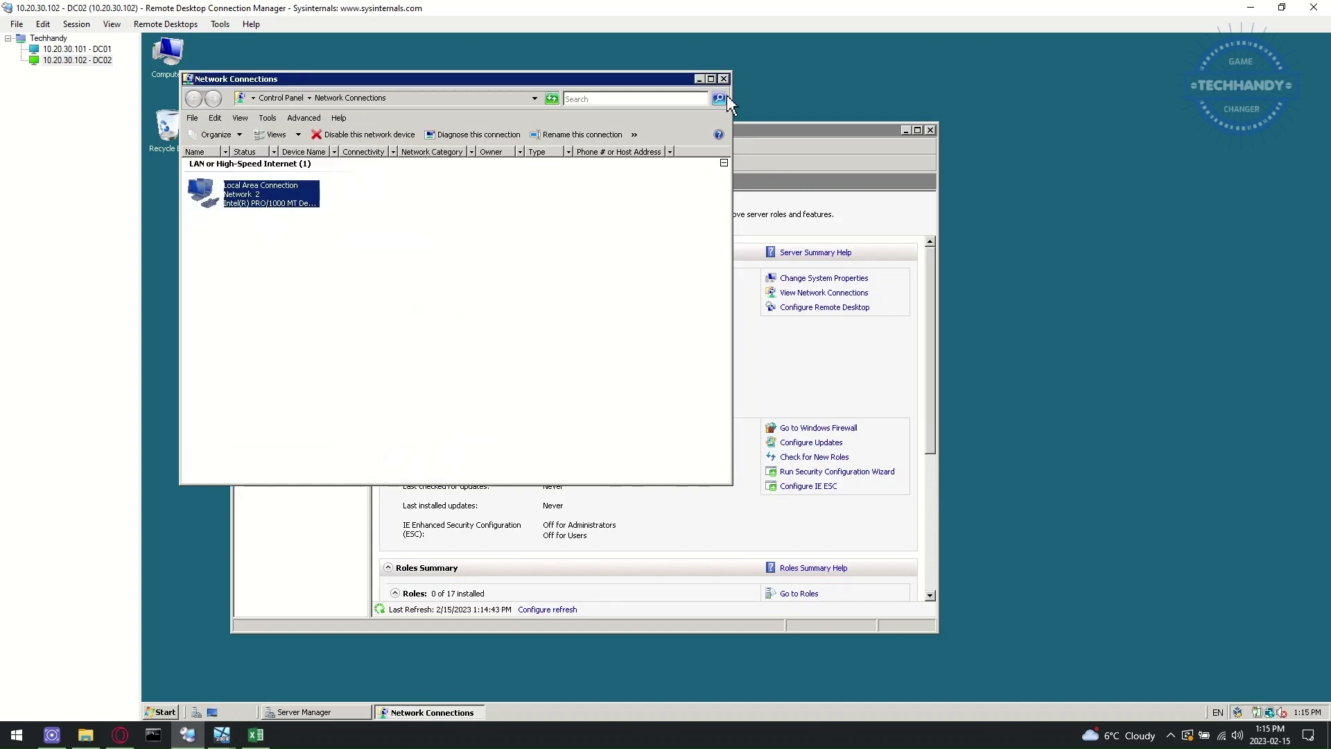
left_click(723, 79)
- Change DC02's system membership to the techhandy.ca domain
left_click(824, 278)
left_click(471, 271)
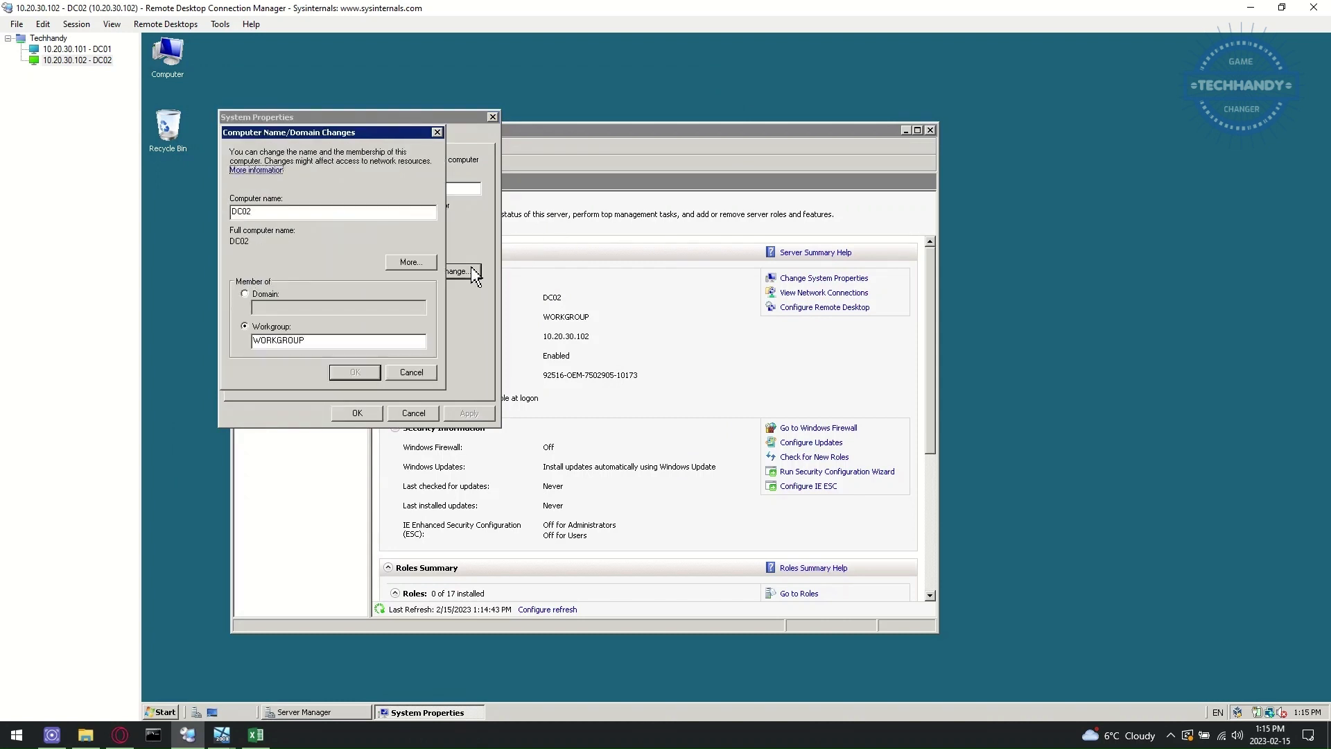
left_click(263, 293)
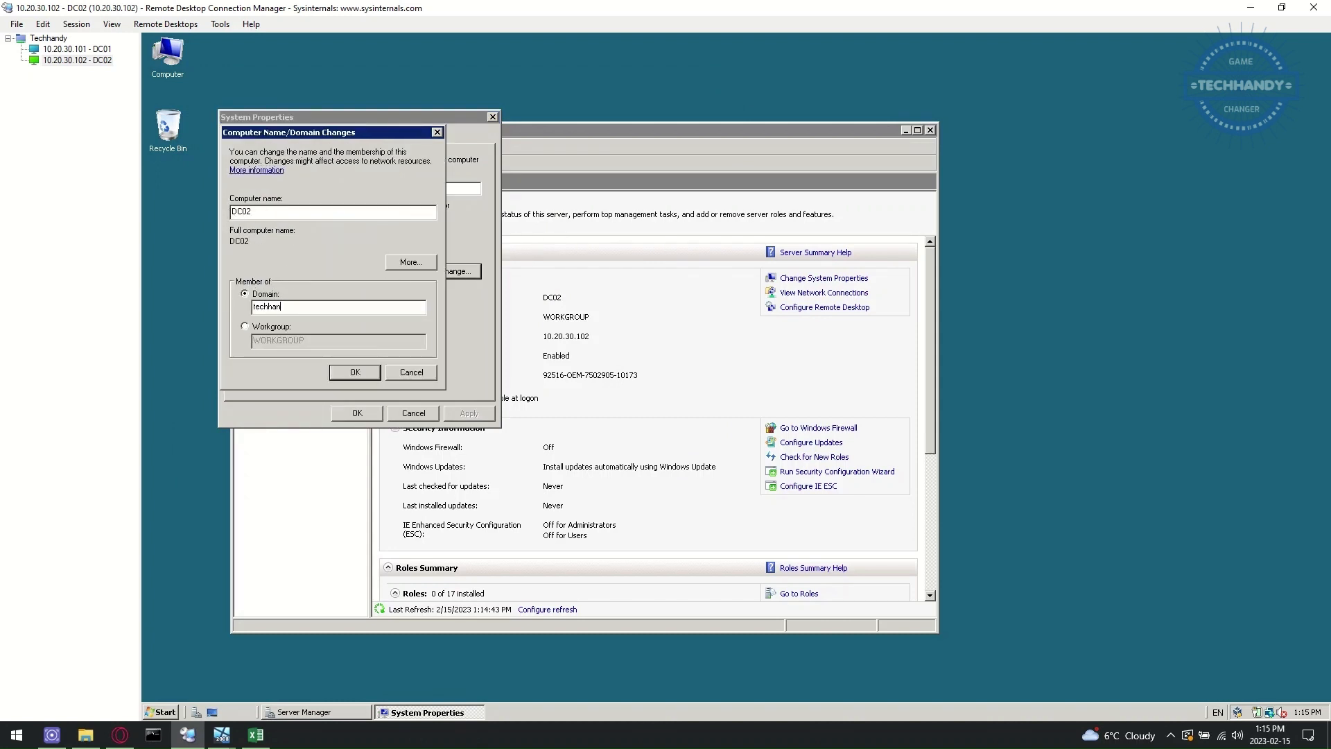
- Ping DC01 at 10.20.30.101, submit the domain change, and switch to DC01's session
left_click(161, 712)
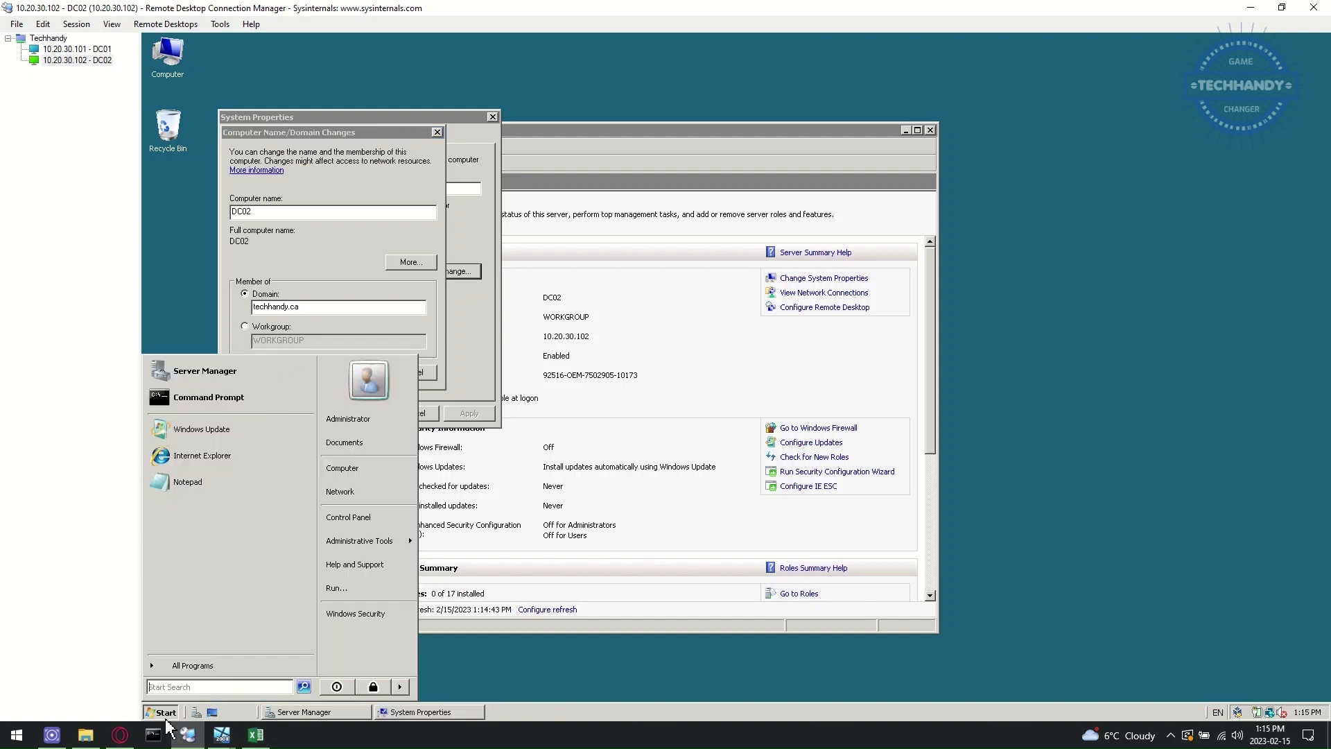
left_click(236, 430)
left_click_drag(589, 132, 1037, 301)
type("ping ")
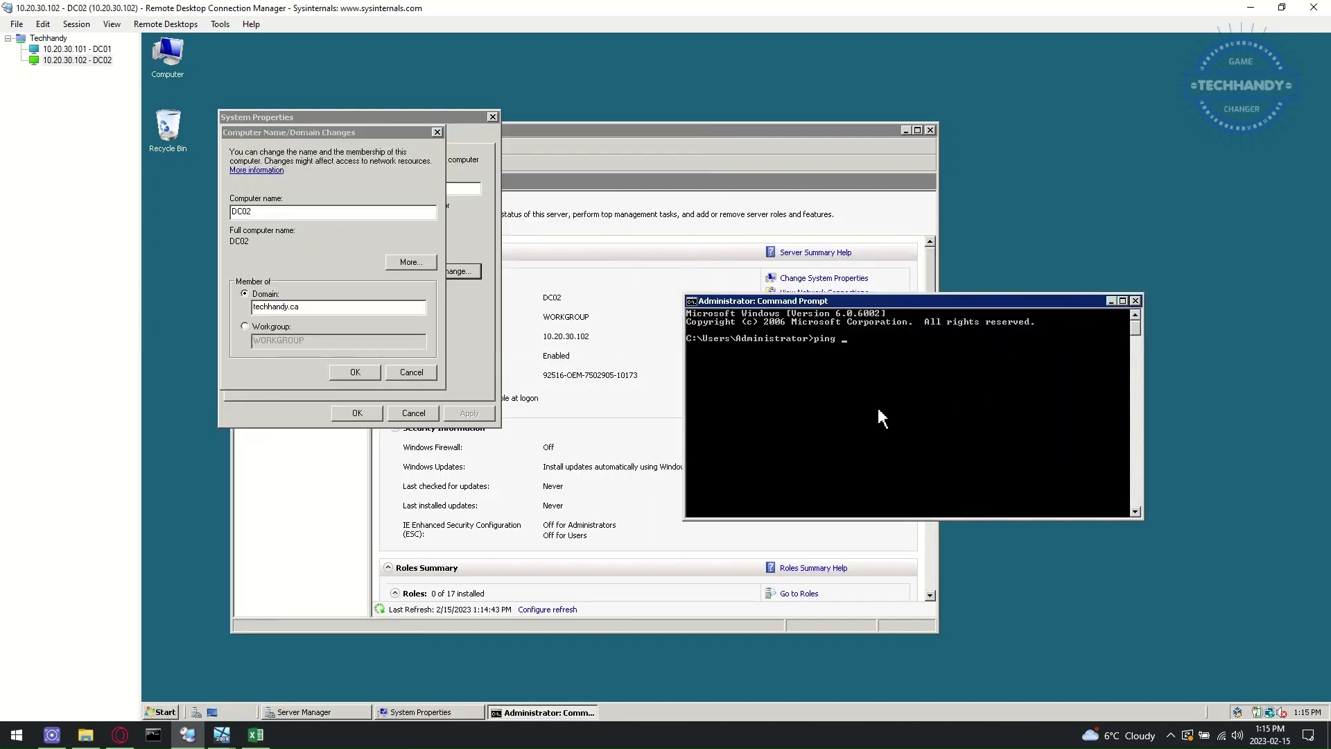
type("10.20.30.101")
key("Return")
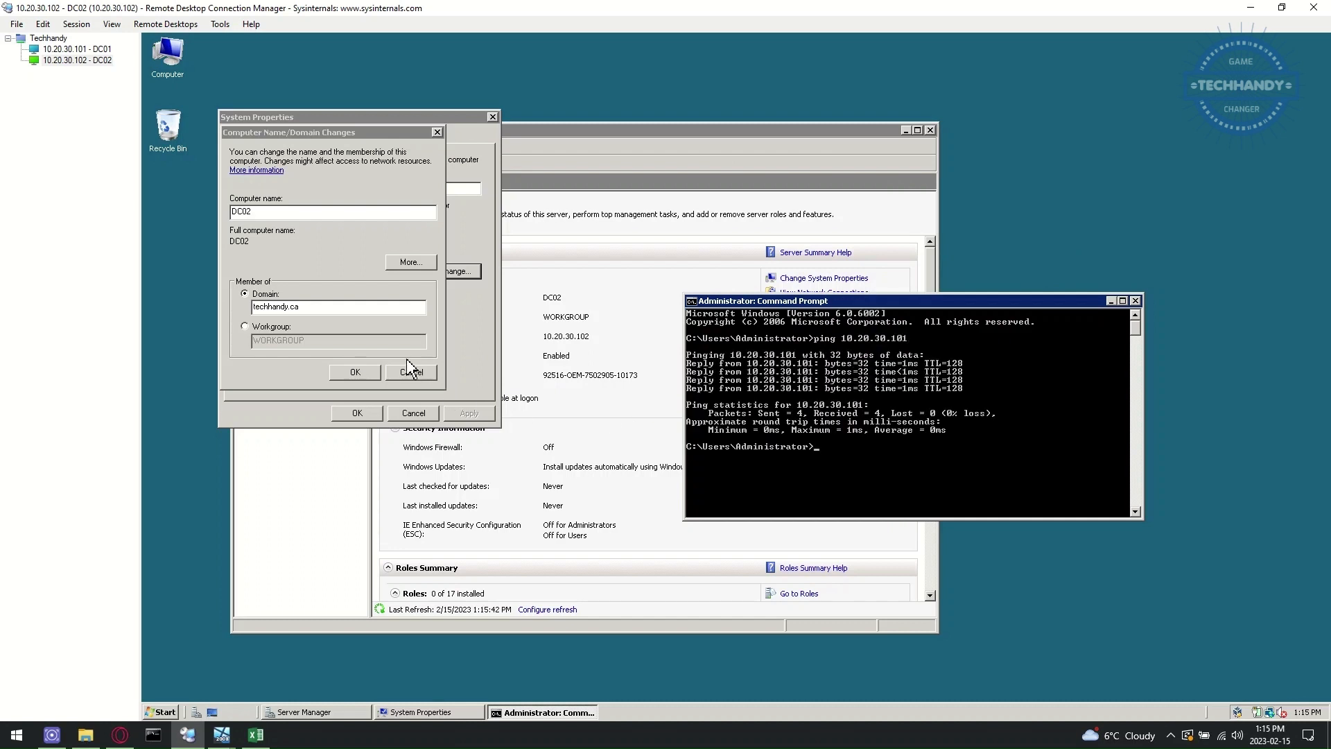
left_click(355, 374)
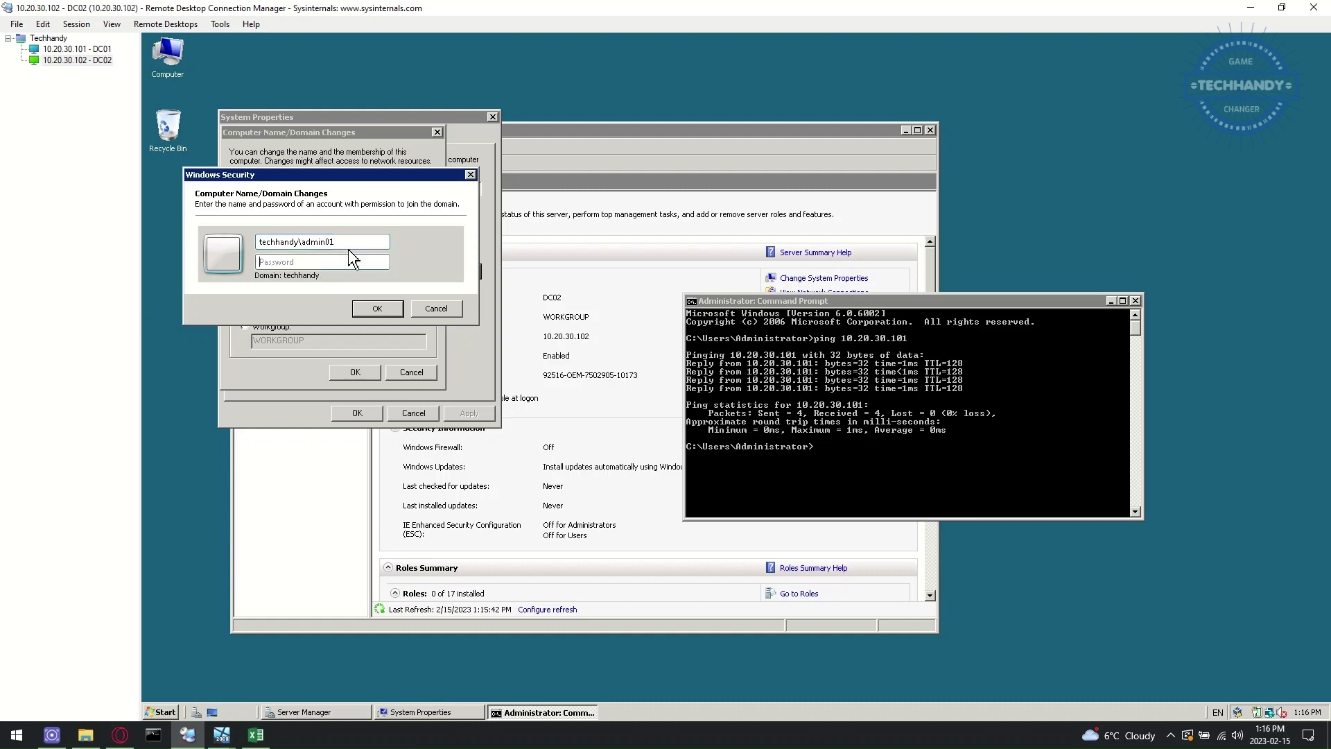
left_click(104, 49)
left_click(161, 712)
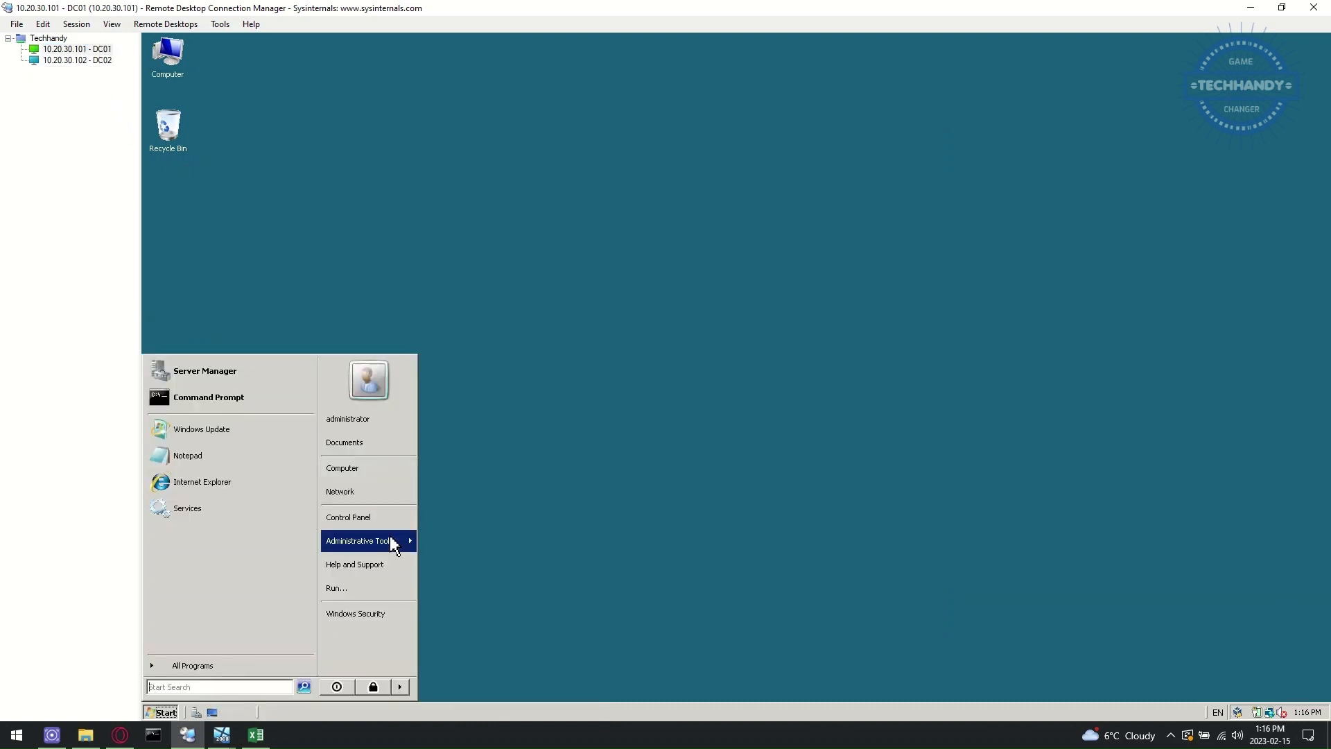
mouse_move(390, 537)
left_click(515, 253)
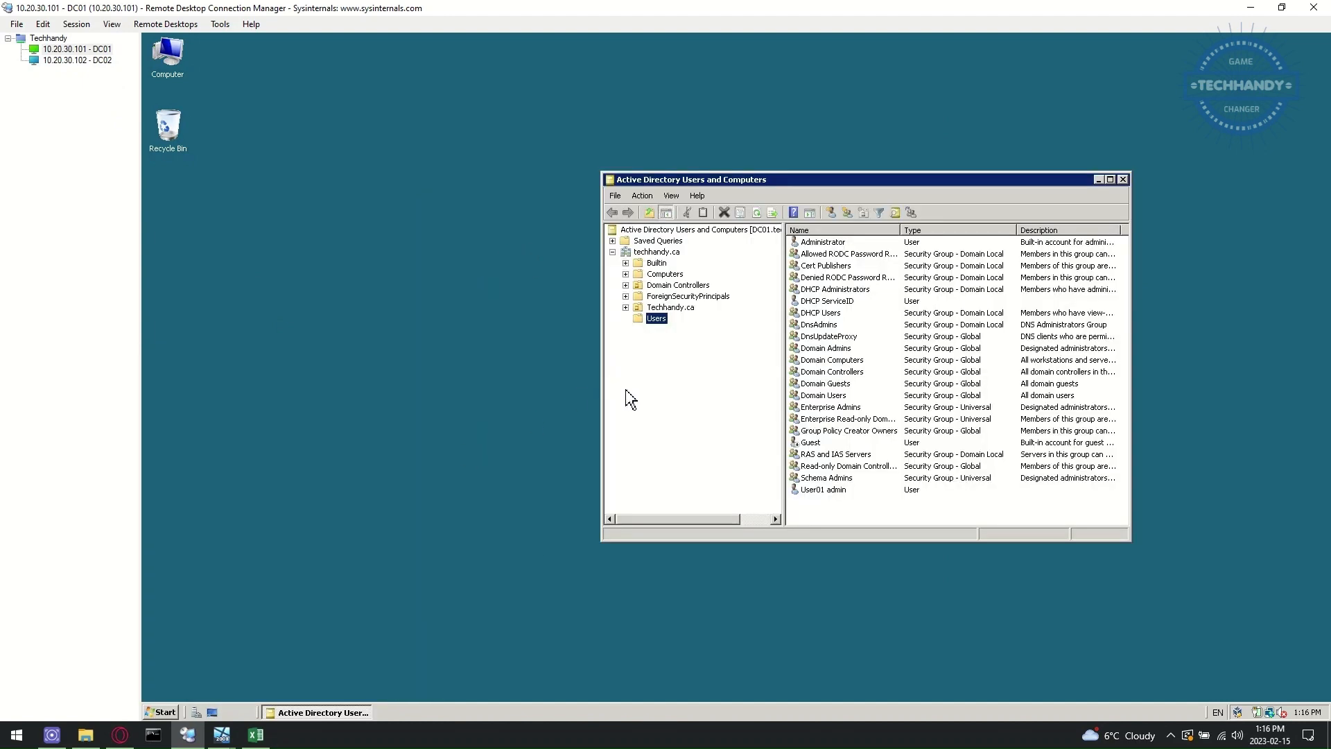
double_click(825, 490)
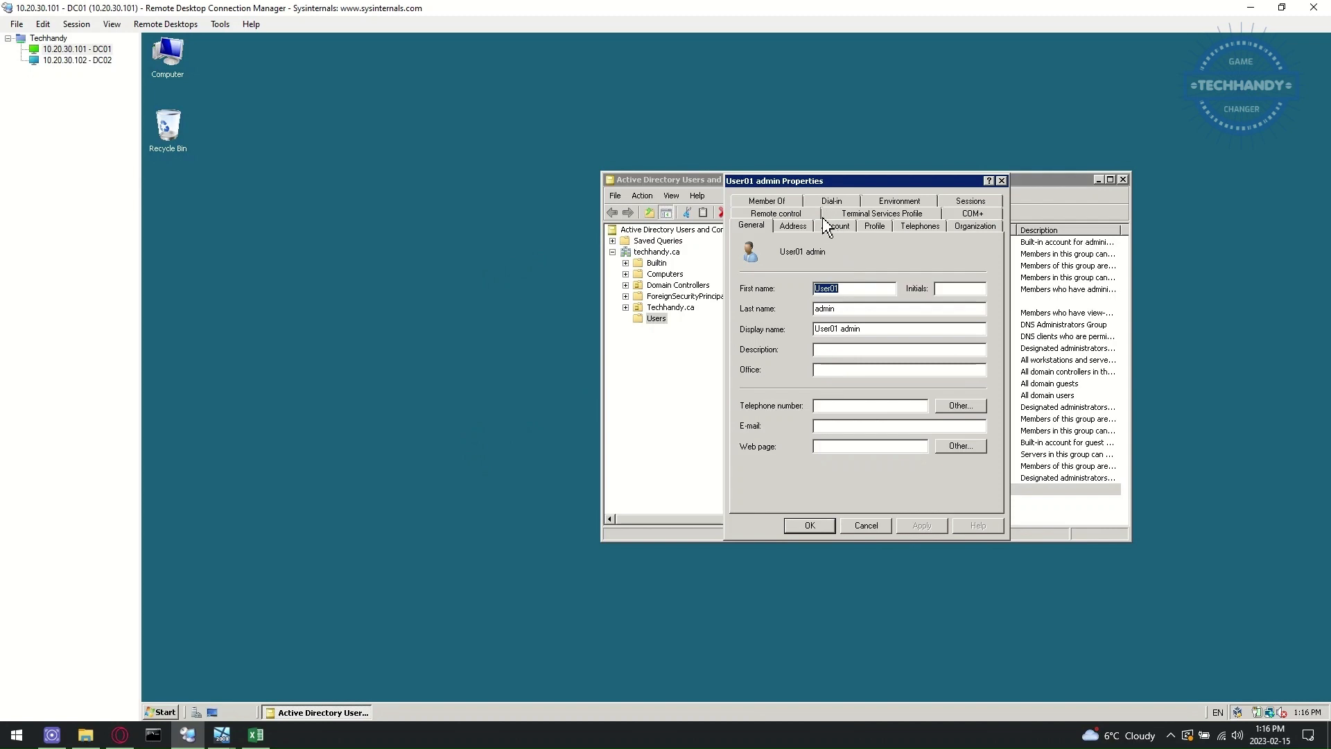
left_click(834, 229)
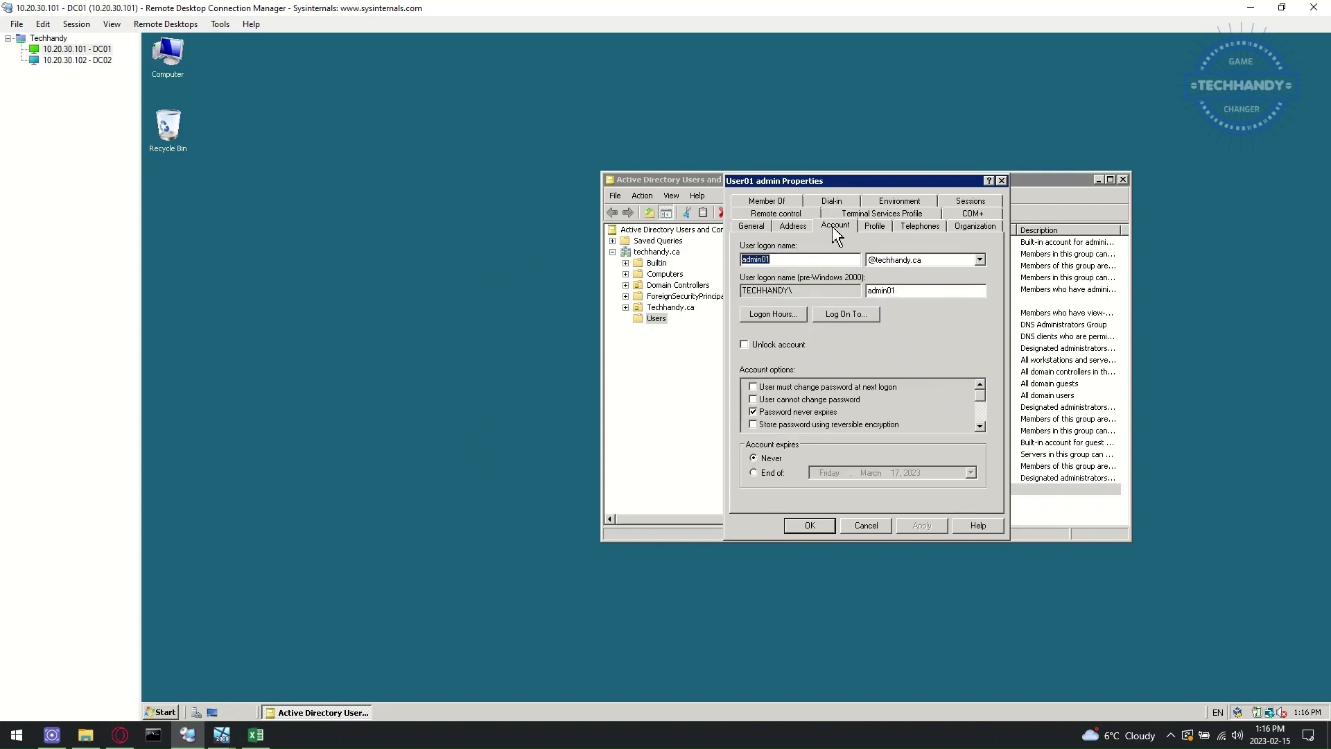
left_click(796, 201)
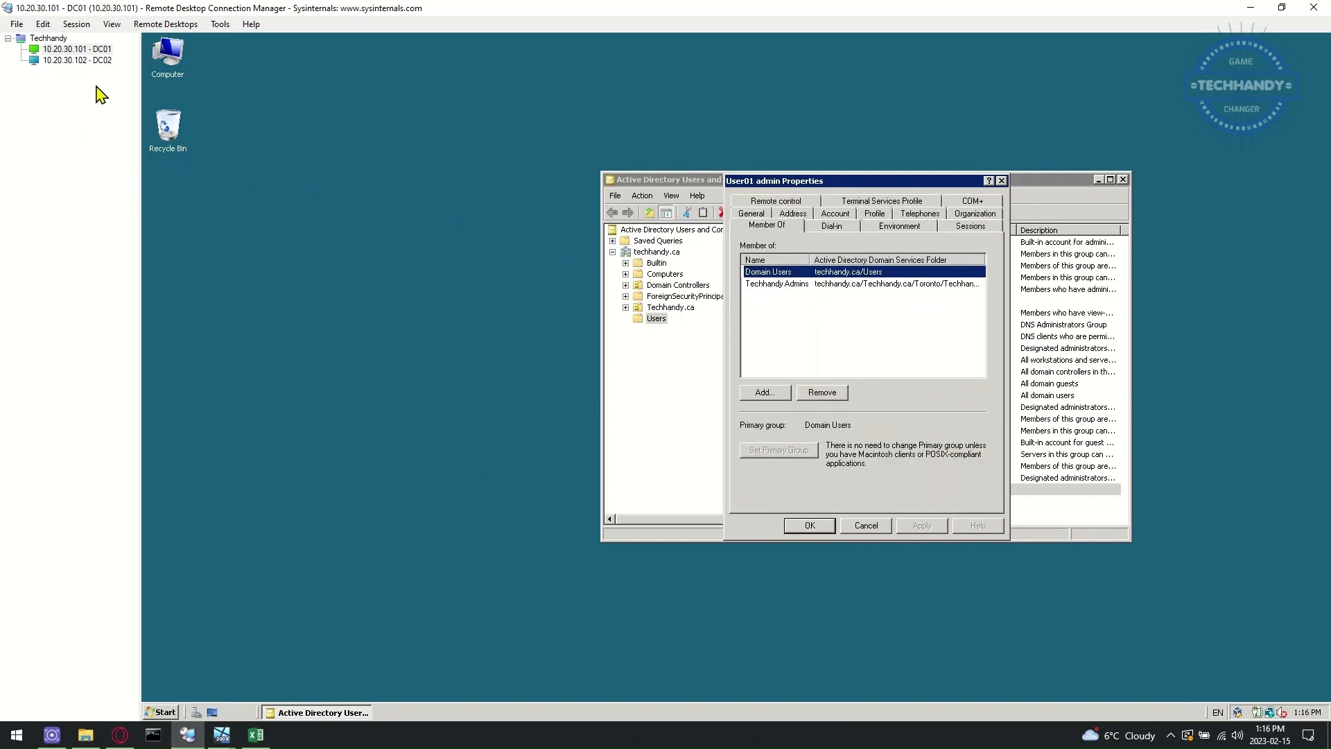
left_click(96, 61)
left_click(307, 263)
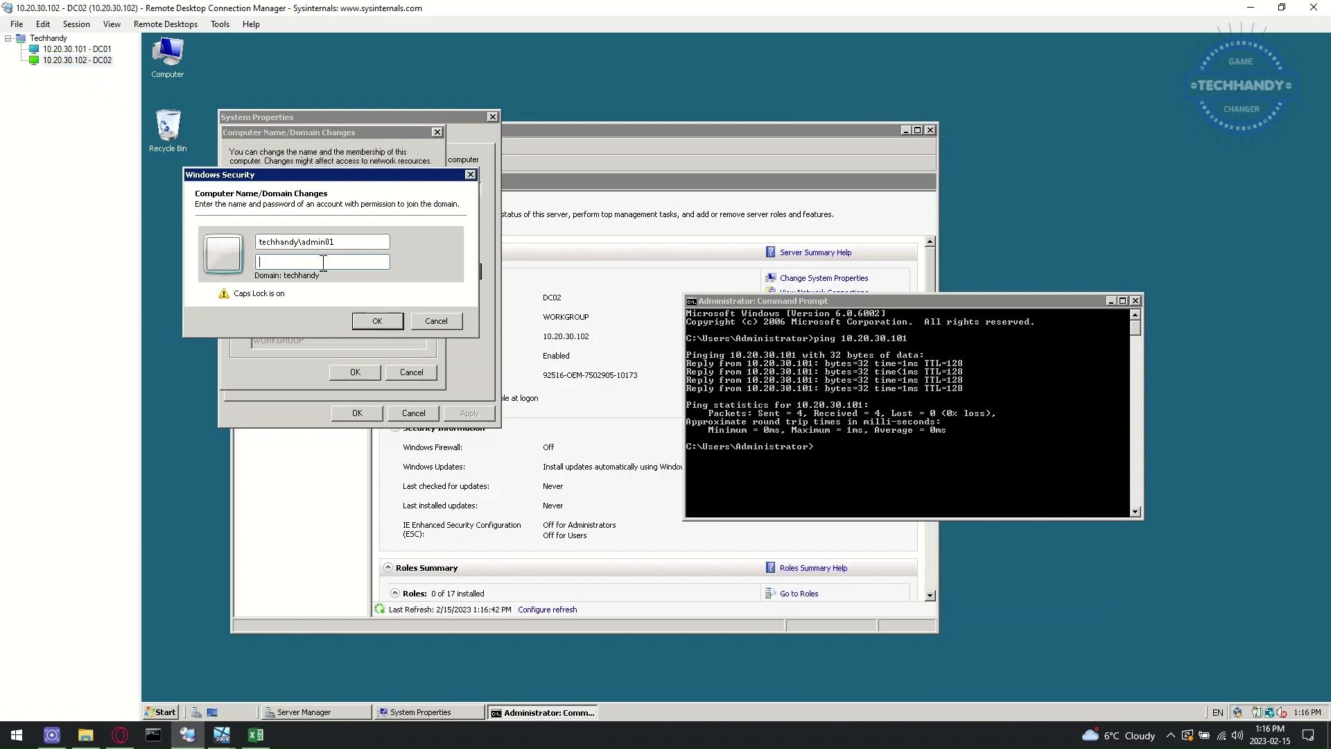
- Enter the domain-join password, acknowledge the welcome and restart prompts, and restart DC02
type("••••••••")
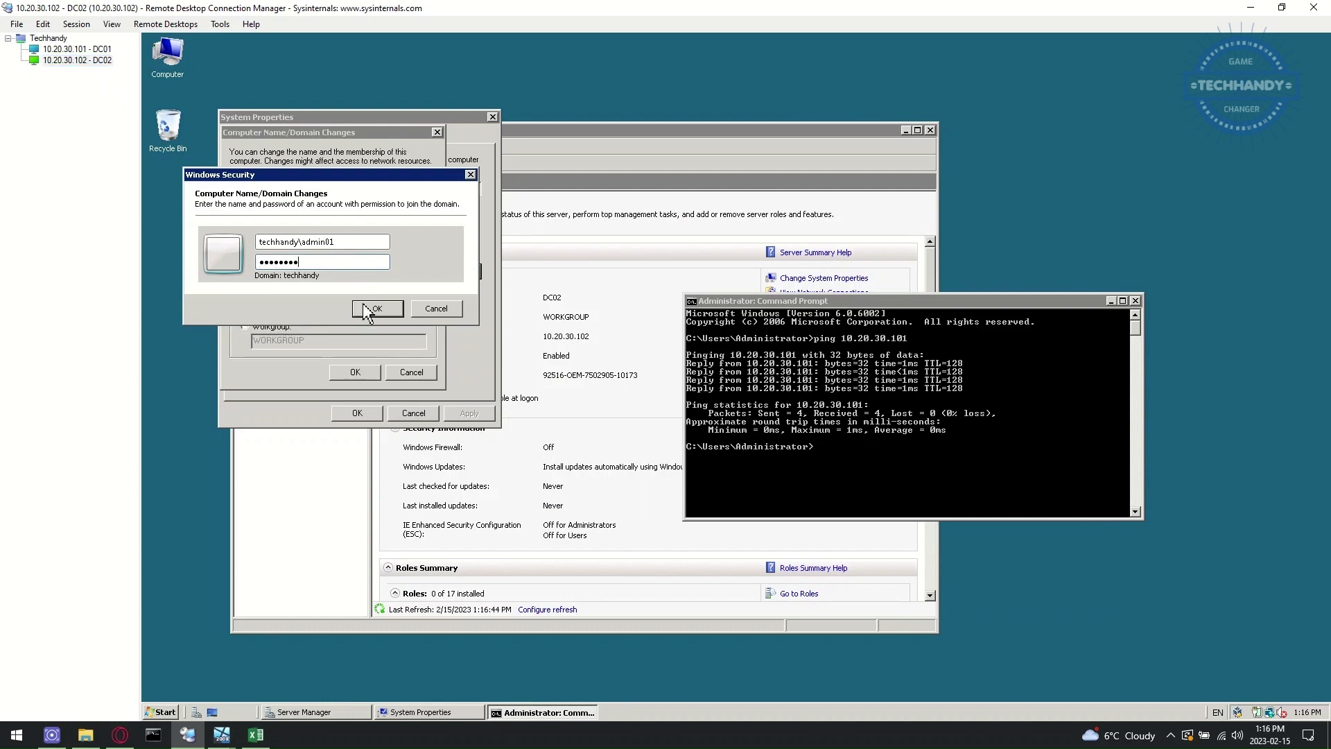
left_click(371, 308)
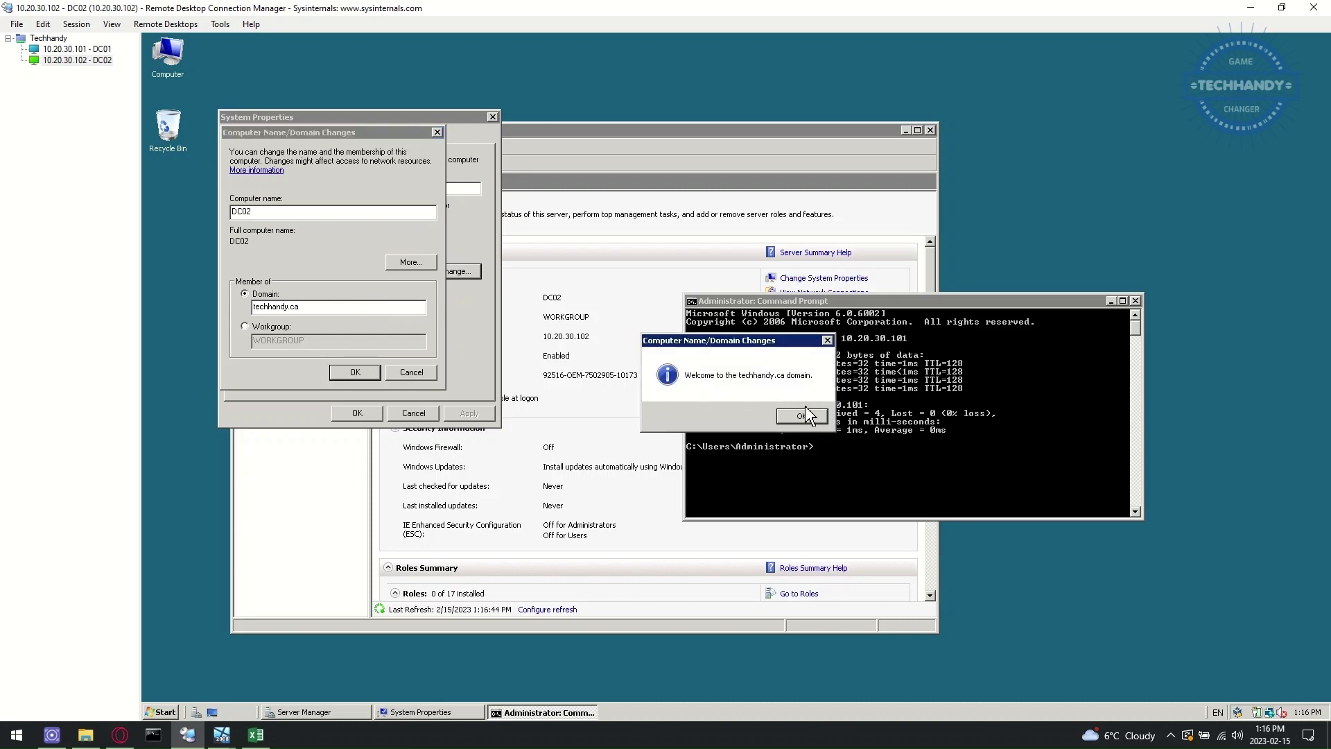
left_click(807, 412)
left_click(843, 393)
left_click(357, 413)
left_click(749, 384)
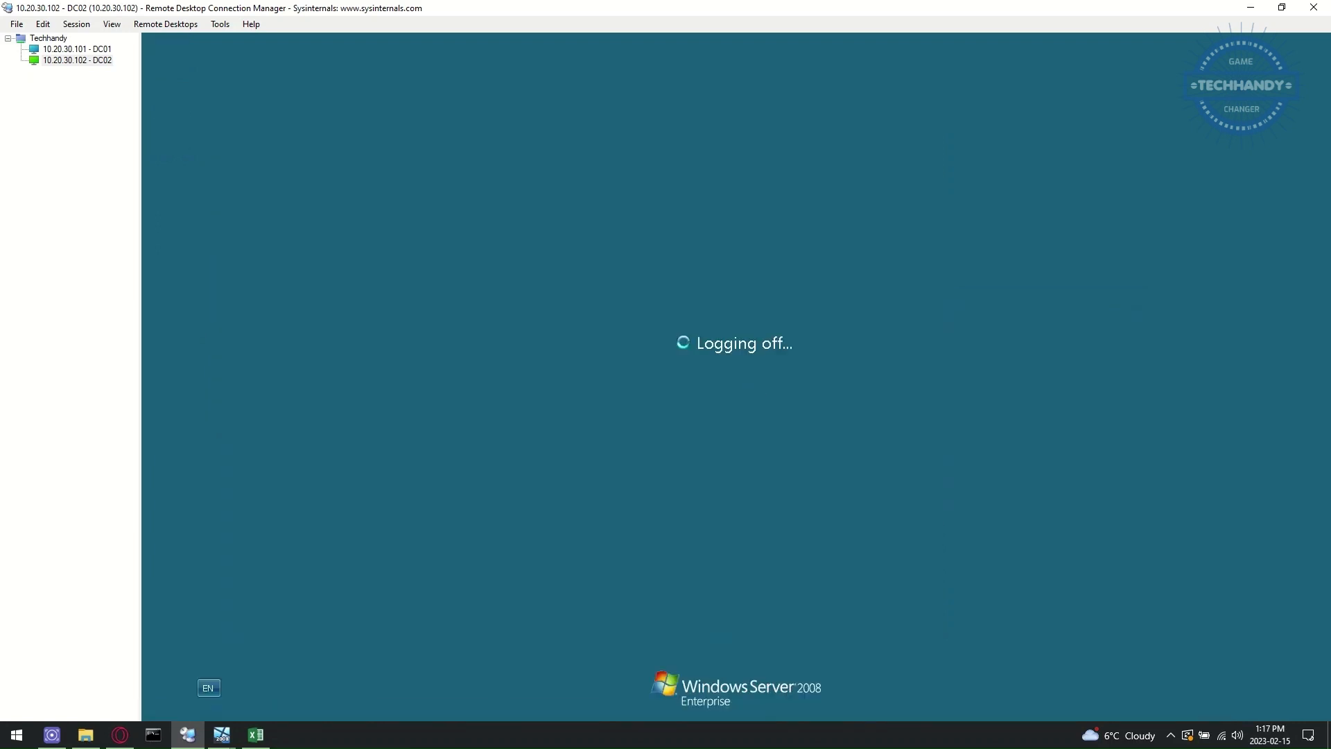
- Change DC02's stored logon credentials to the techhandy.ca domain administrator account
right_click(90, 62)
left_click(124, 307)
left_click(579, 251)
double_click(659, 326)
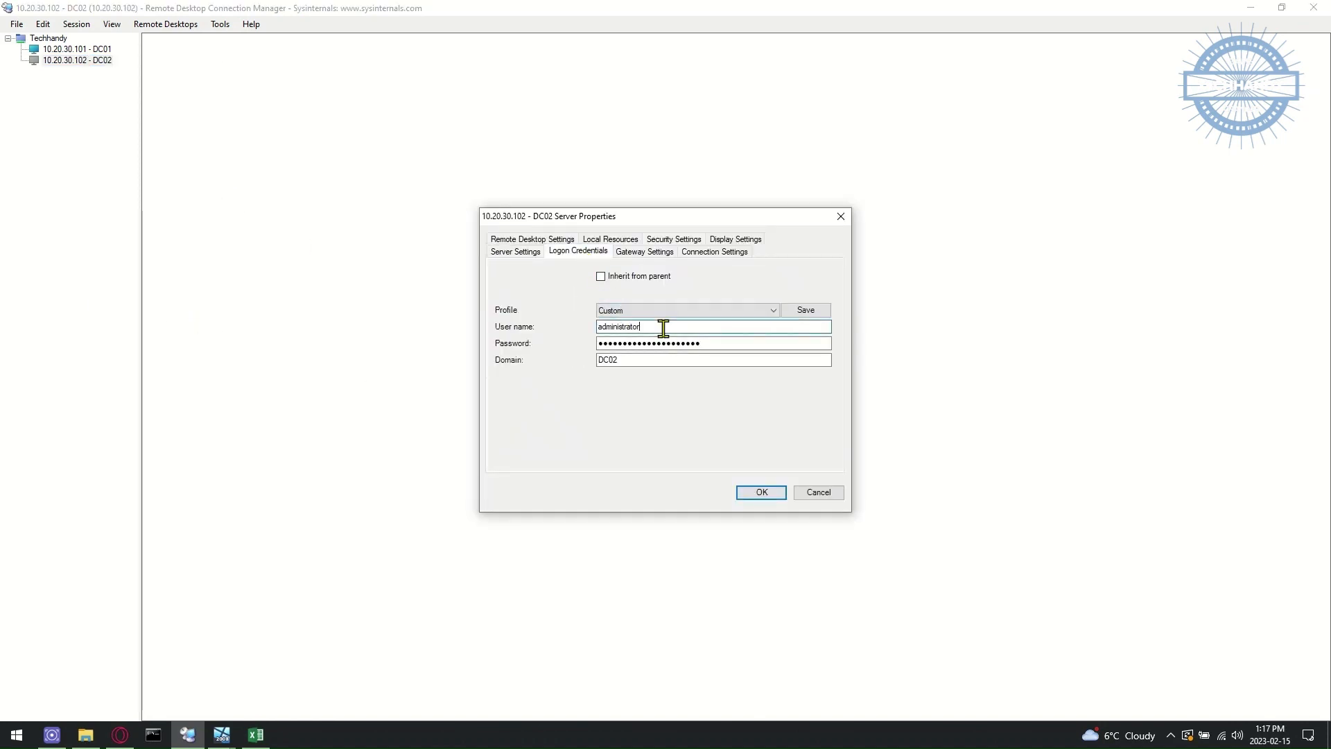
type("ad")
key("Tab")
key("Tab")
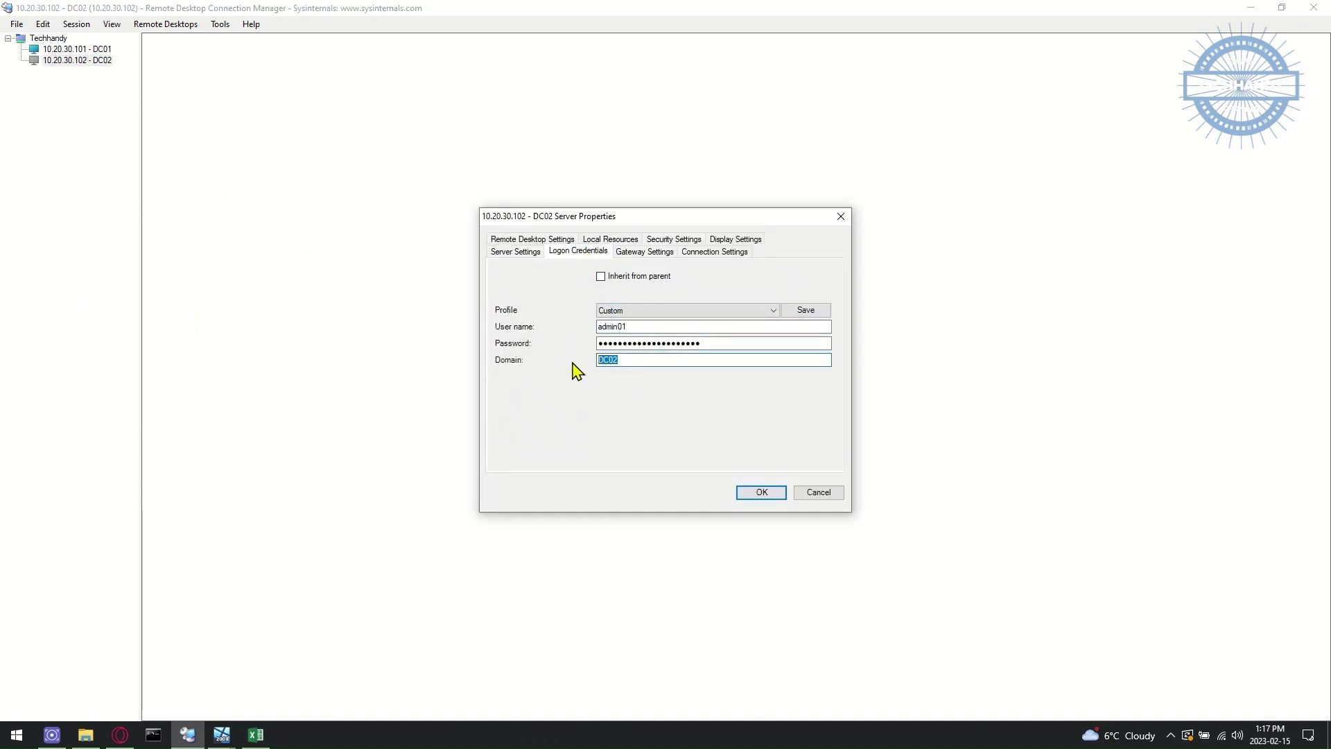
type("techhandy.ca")
left_click_drag(714, 343, 564, 340)
type("••••")
left_click(771, 492)
- Reconnect to DC02, trusting its certificate without further prompts
left_click(222, 735)
left_click(277, 692)
left_click(529, 145)
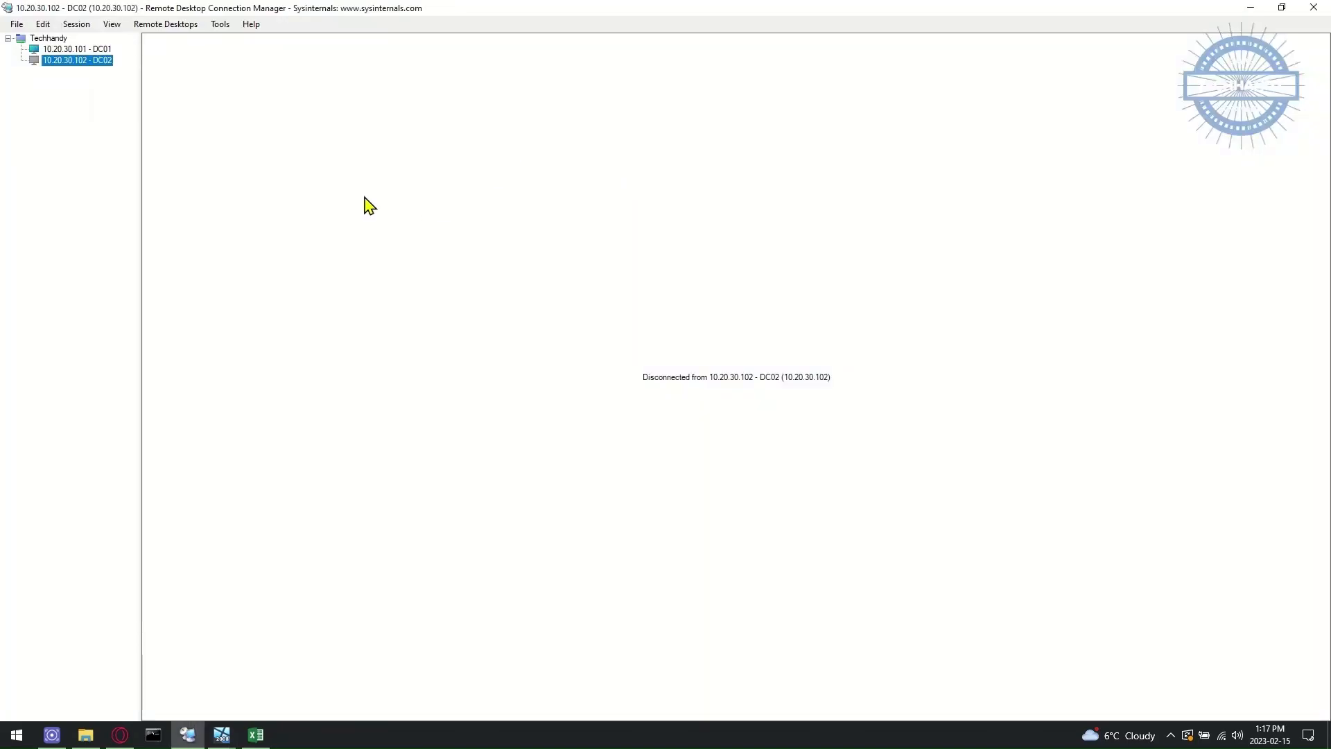
double_click(91, 61)
left_click(610, 496)
left_click(766, 521)
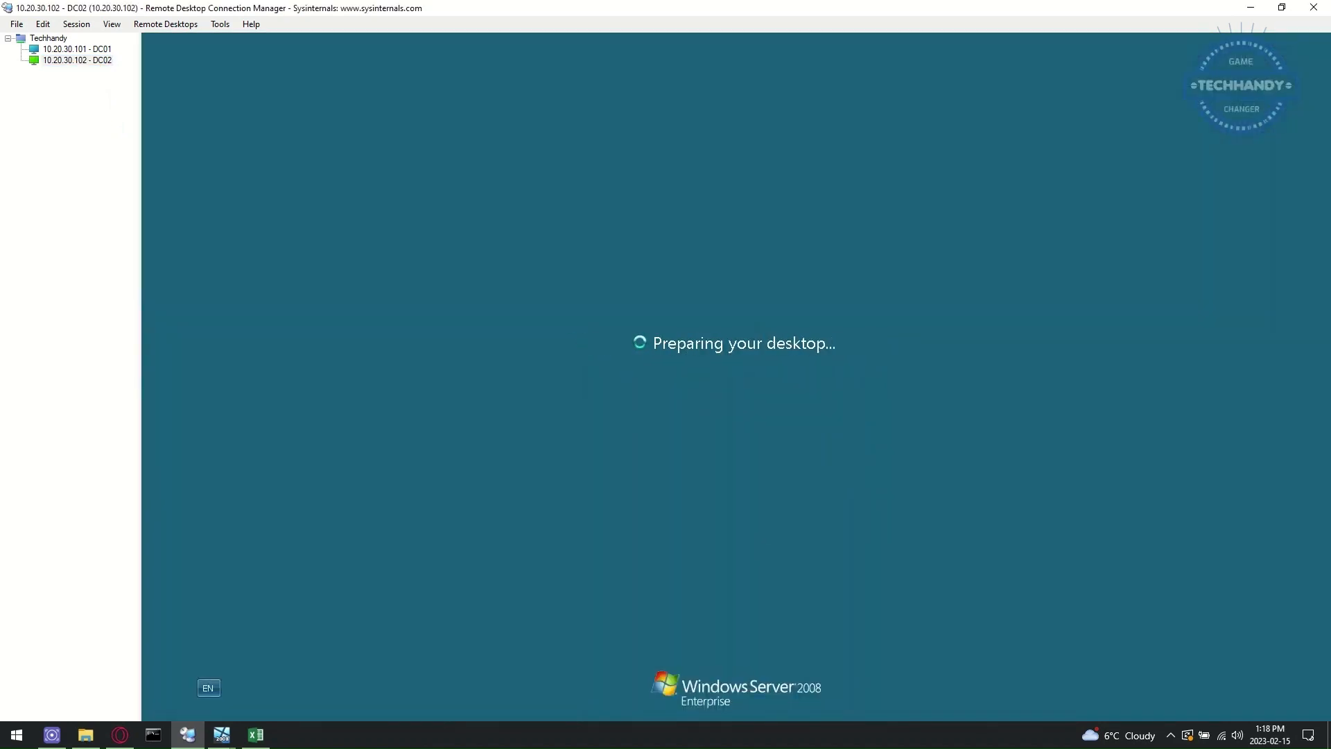
- Run whoami to confirm DC02 is logged on with the techhandy.ca domain account
left_click(162, 712)
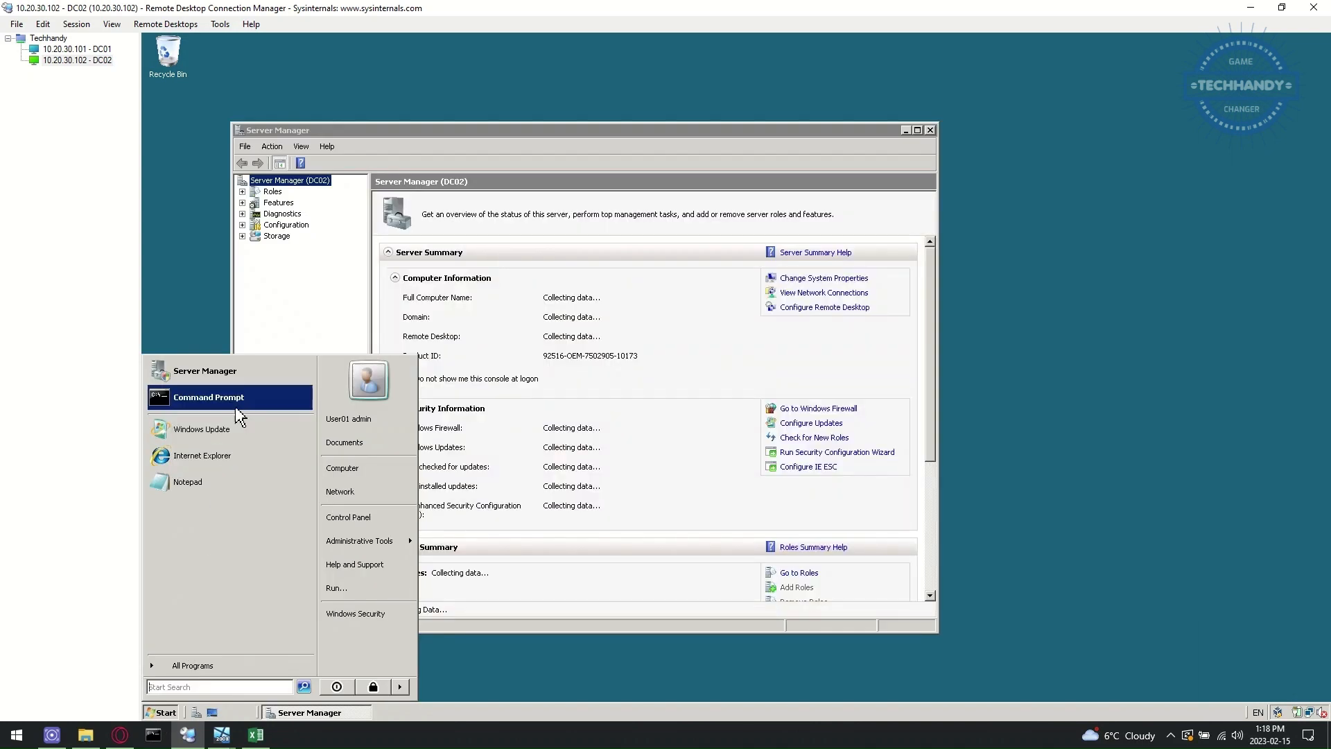
left_click(238, 408)
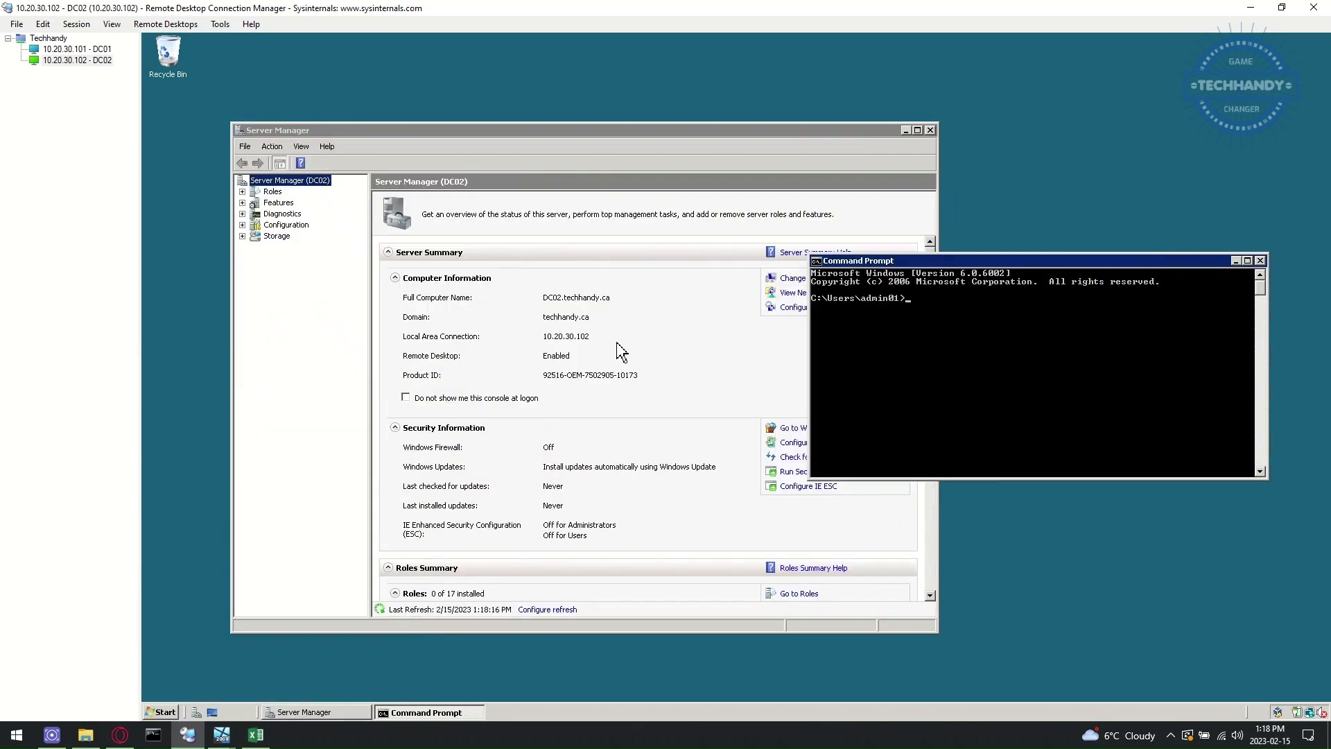
type("whoami")
key("Return")
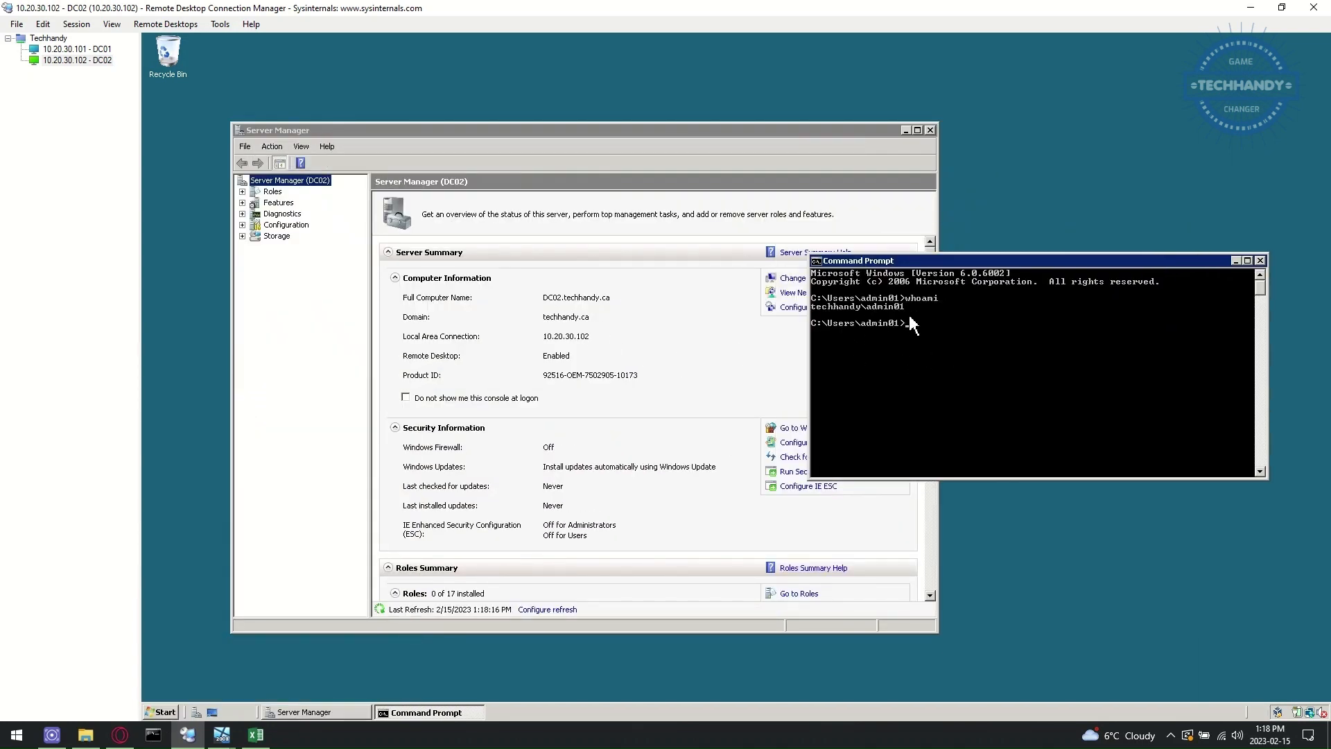
- Launch Windows Server Backup, close the command prompt, and show the Roles summary (0 of 17)
left_click(161, 712)
mouse_move(360, 541)
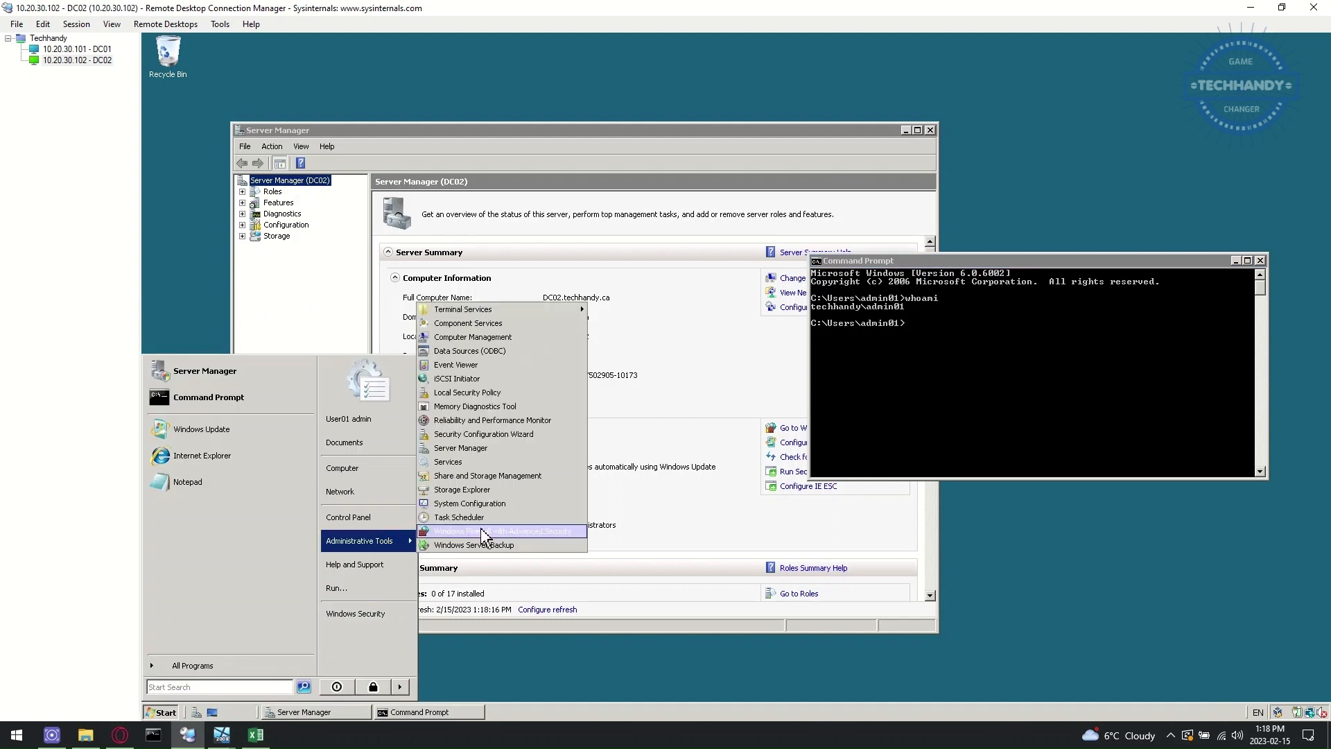
left_click(546, 547)
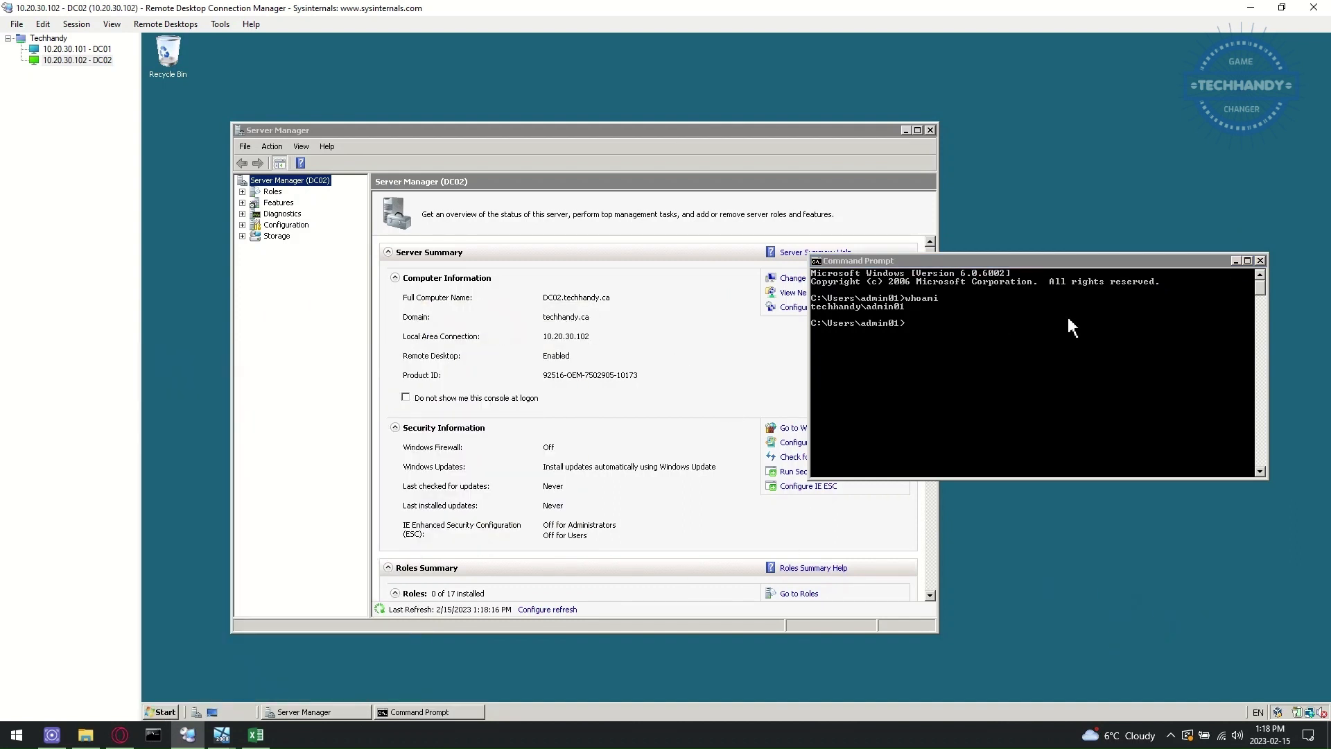
left_click(1261, 261)
left_click(273, 192)
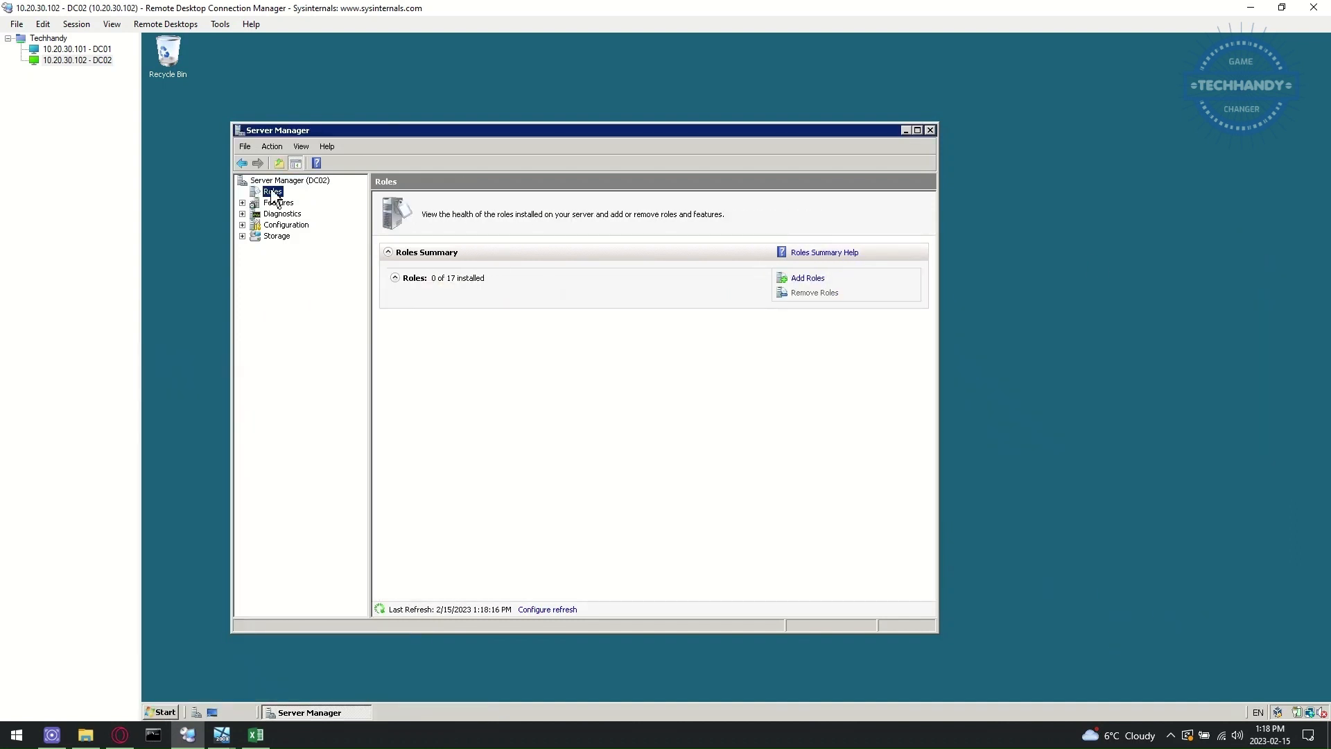
- Add the Active Directory Domain Services role to DC02 through the Add Roles Wizard
left_click(783, 278)
left_click(702, 559)
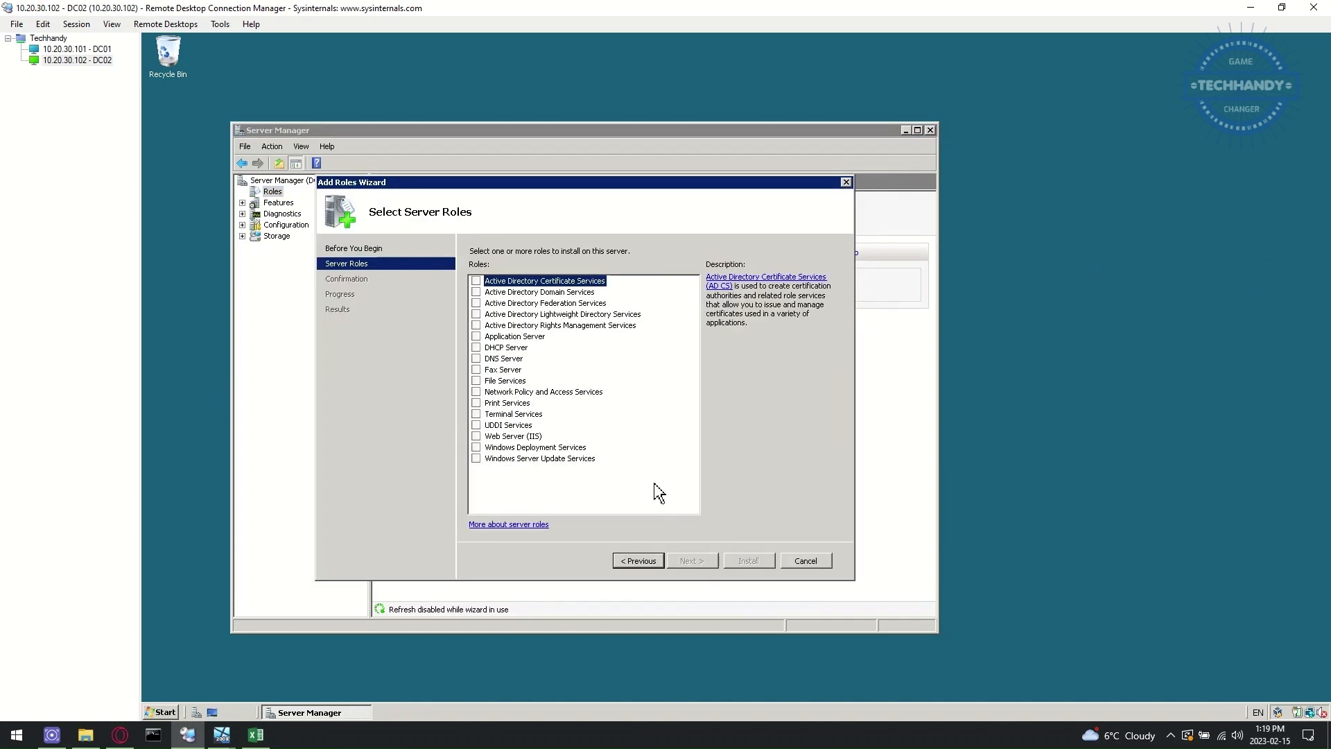
left_click(476, 292)
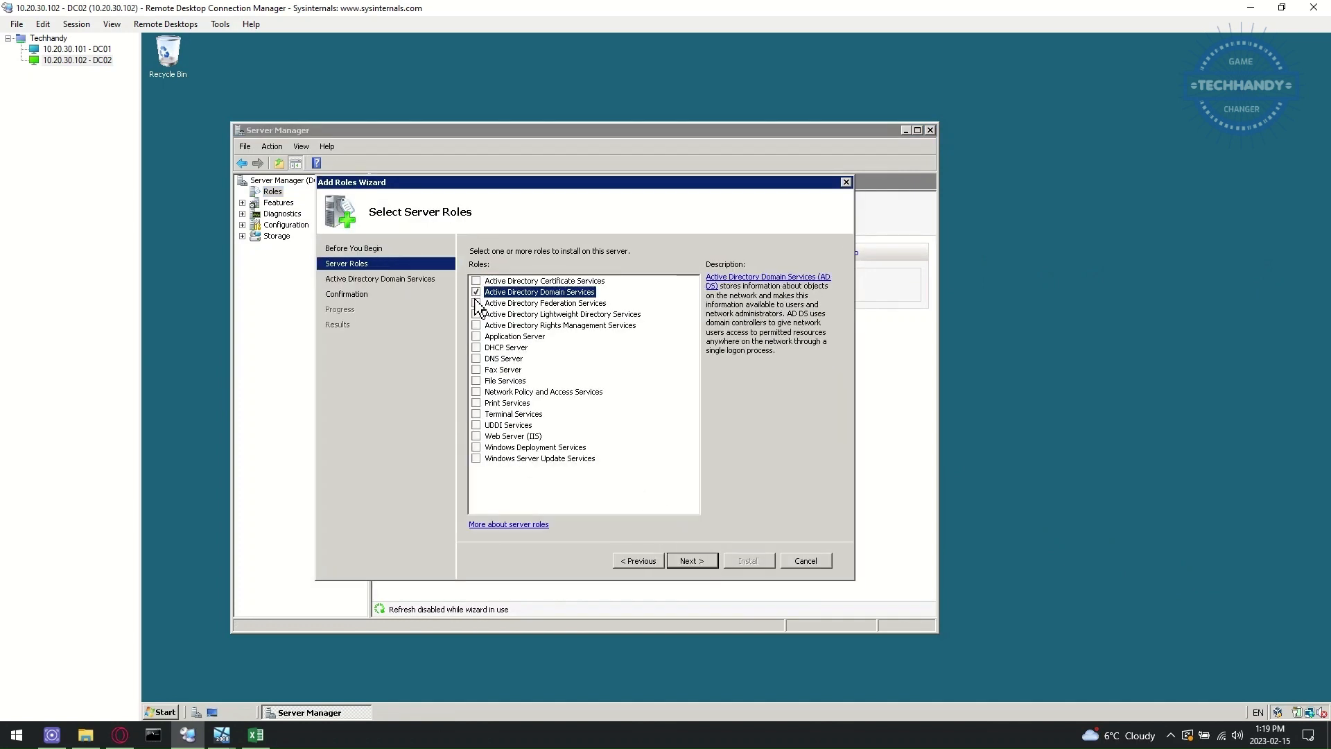
left_click(685, 562)
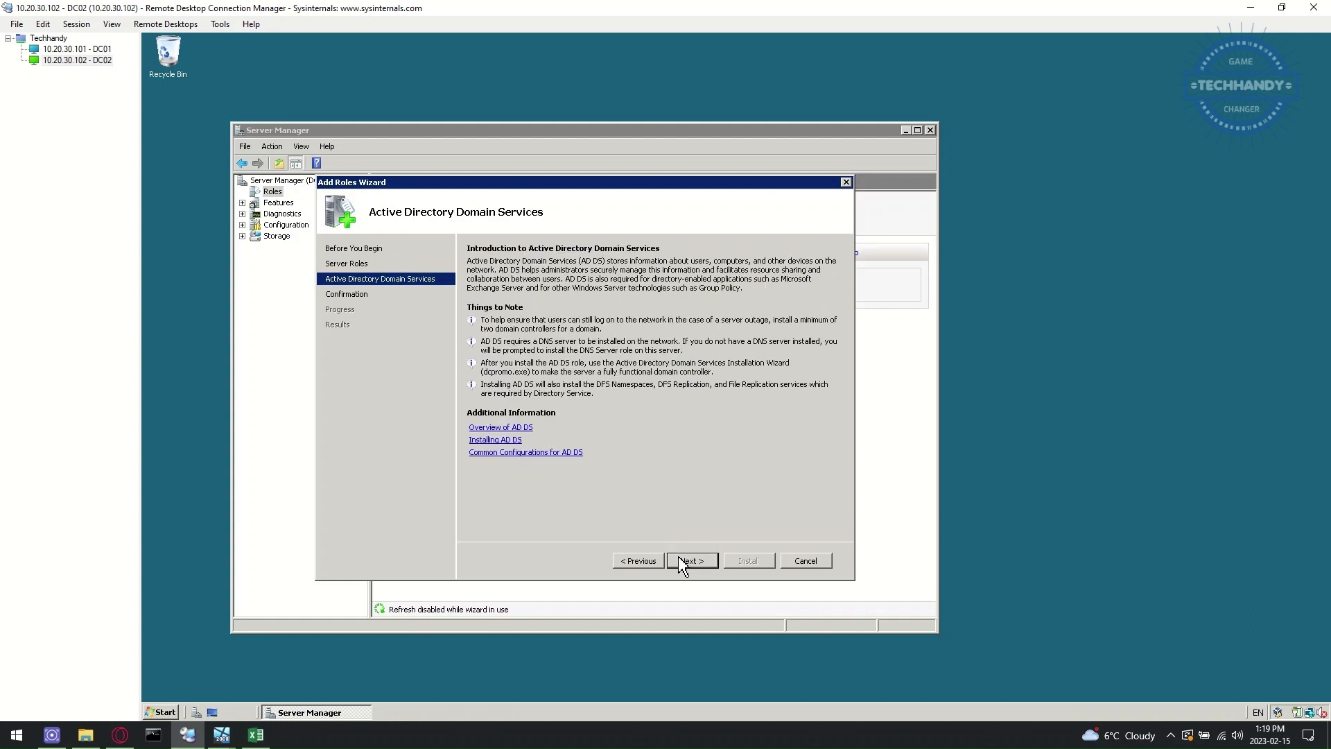
left_click(684, 563)
key("Return")
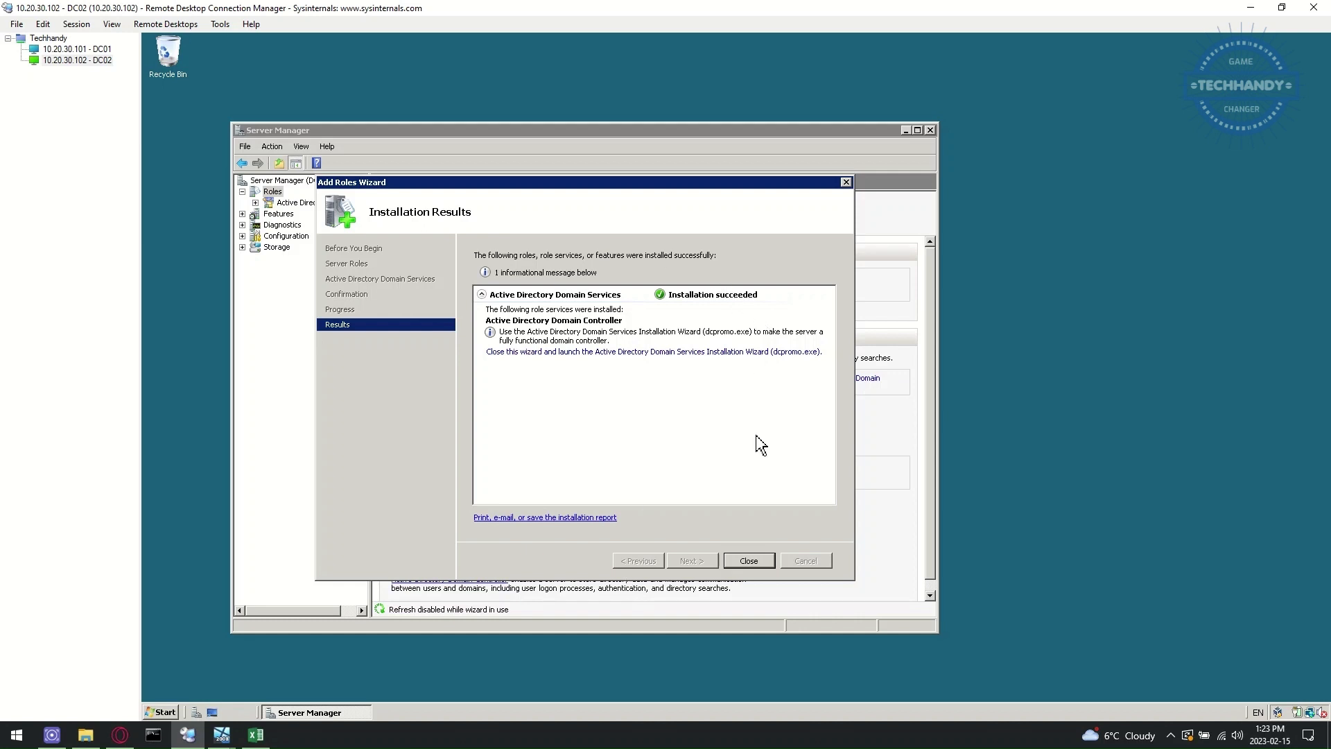
left_click(749, 561)
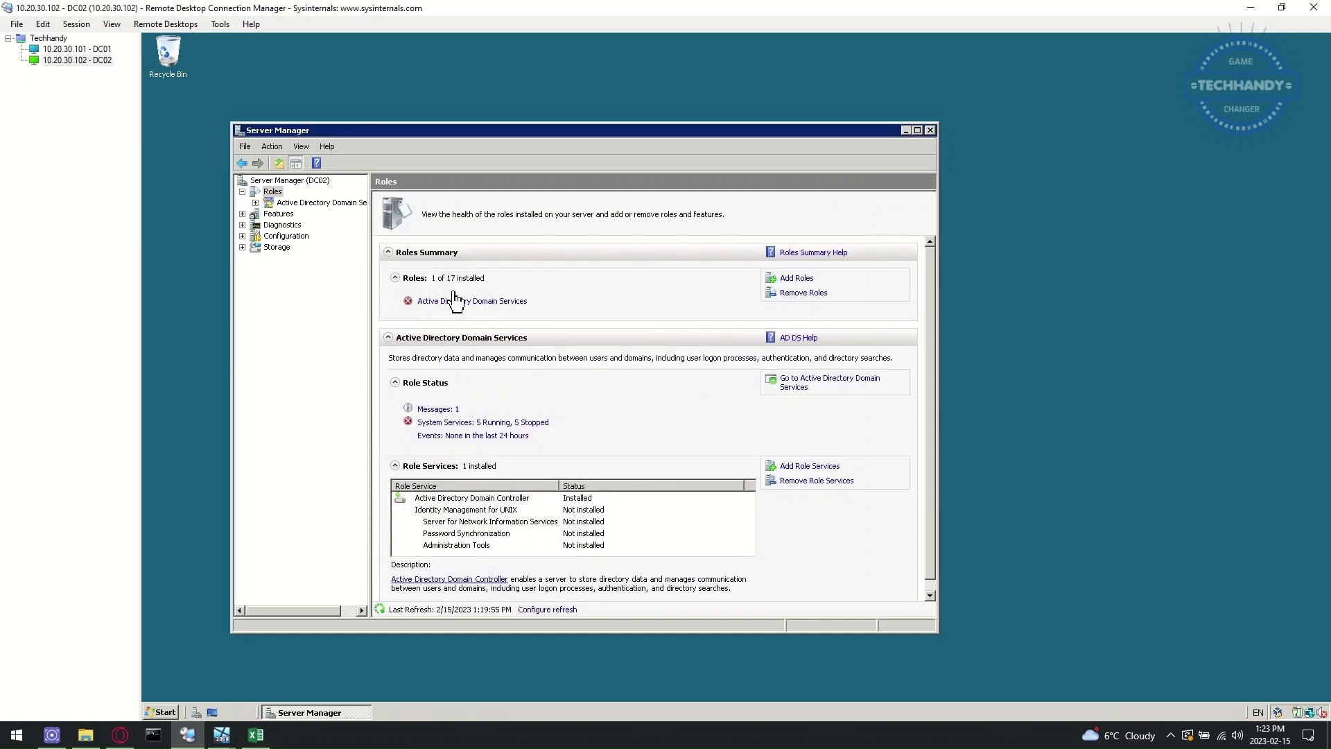
- Show the Active Directory Domain Services role page and its stopped service
left_click(161, 712)
mouse_move(360, 541)
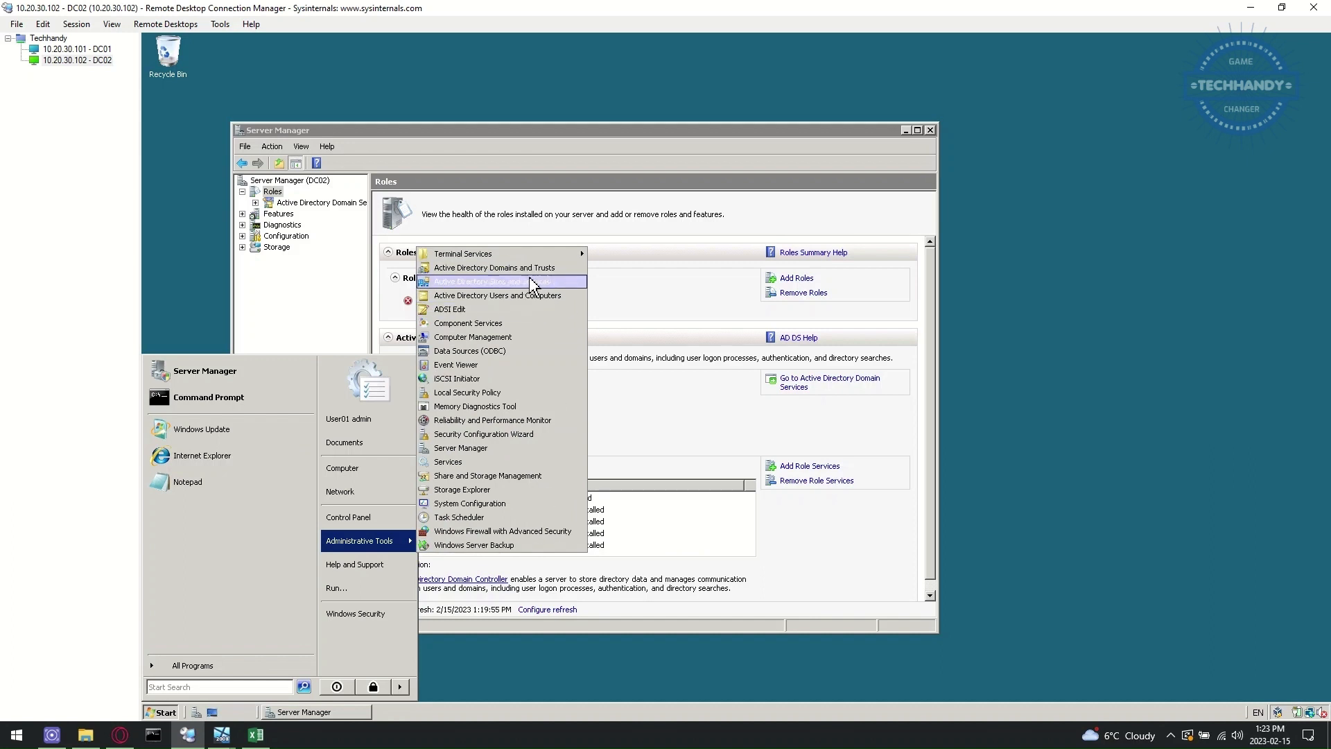
left_click(839, 549)
left_click(477, 312)
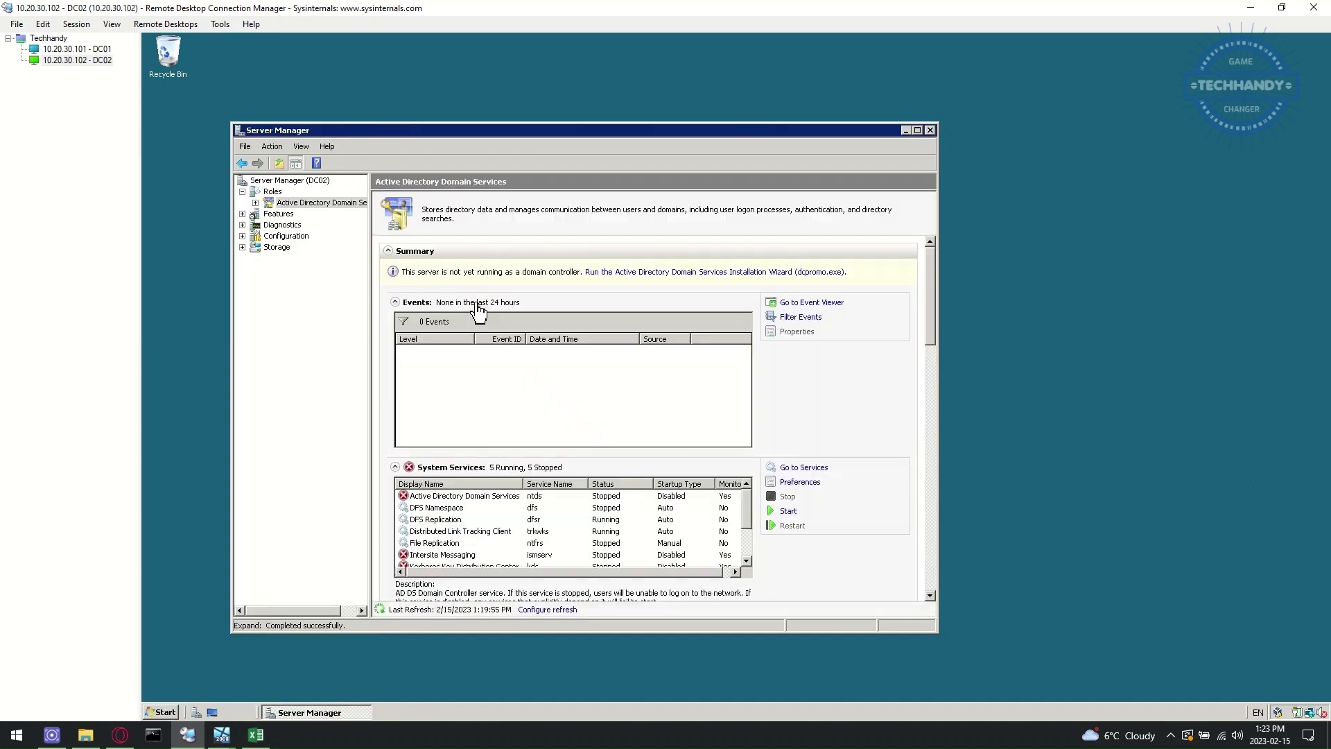
left_click(495, 499)
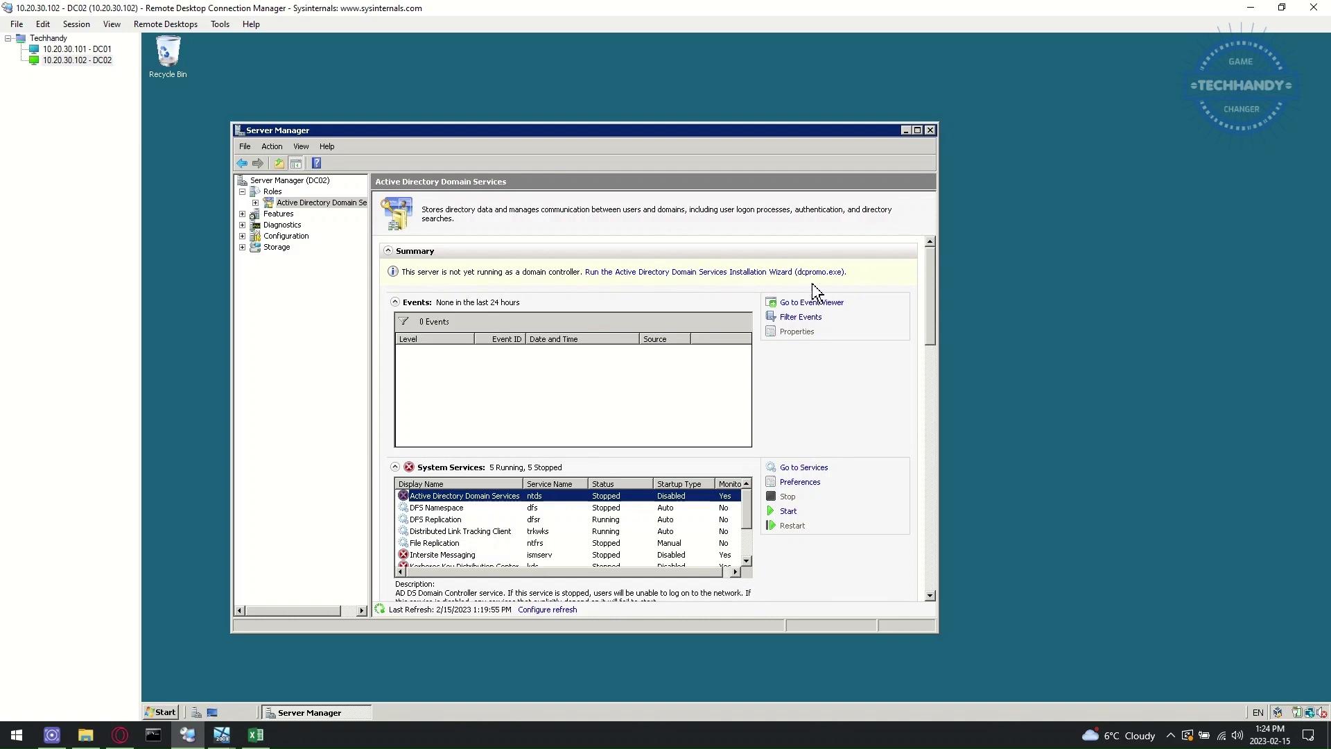
- Run dcpromo to add a domain controller to the existing techhandy.ca forest, default site
left_click(831, 274)
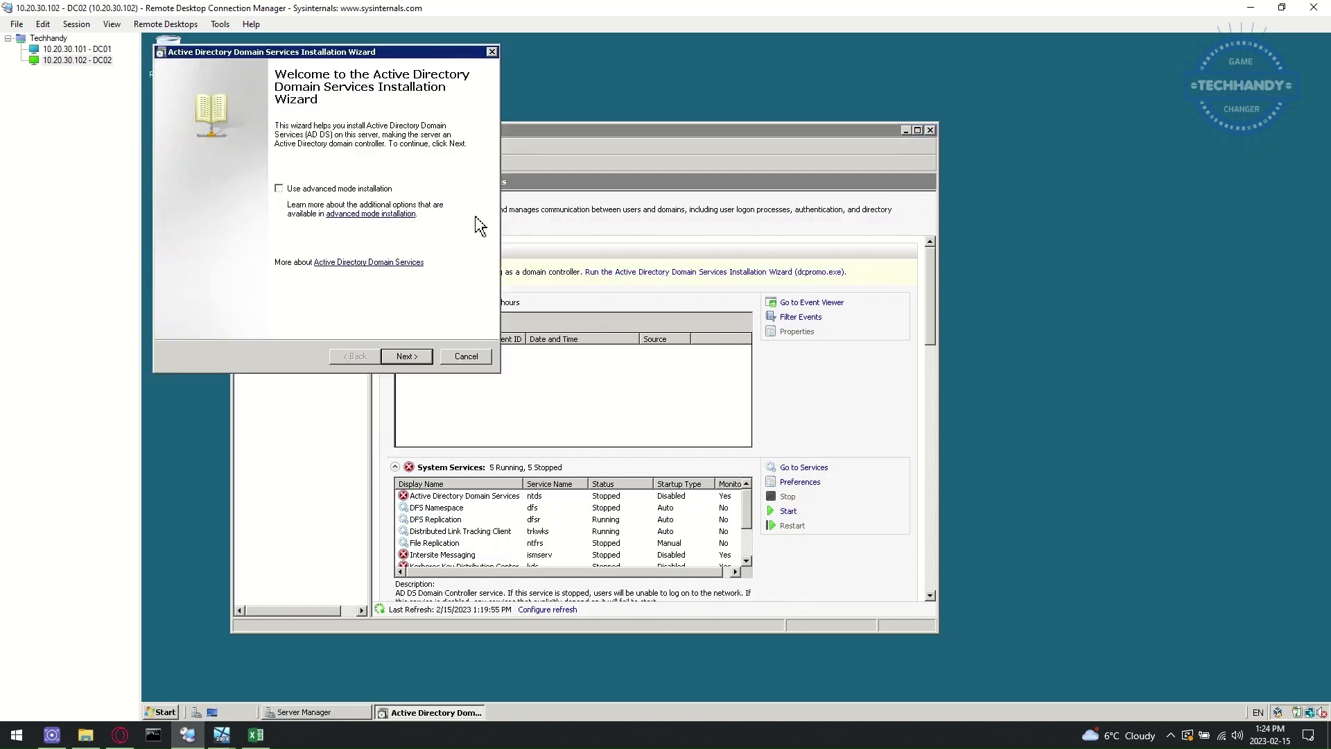
left_click(416, 355)
left_click(417, 355)
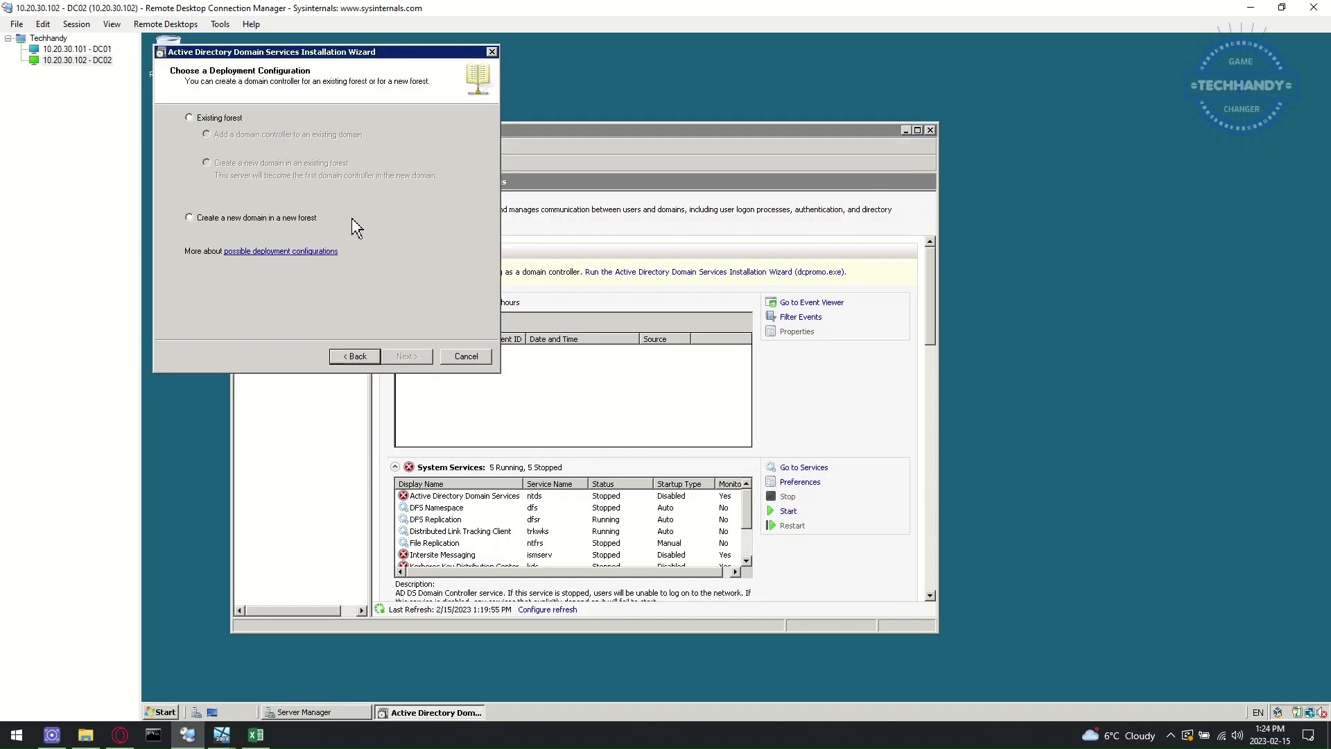
left_click(217, 119)
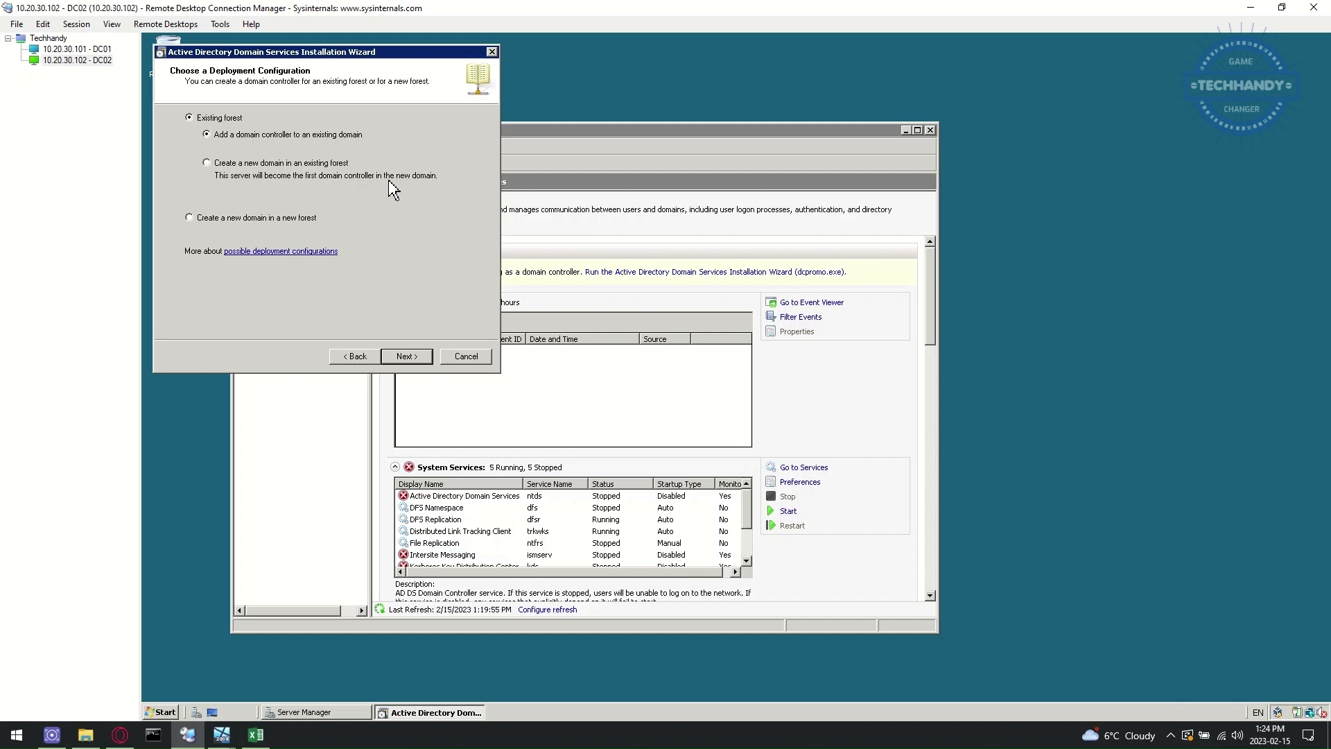
left_click(409, 358)
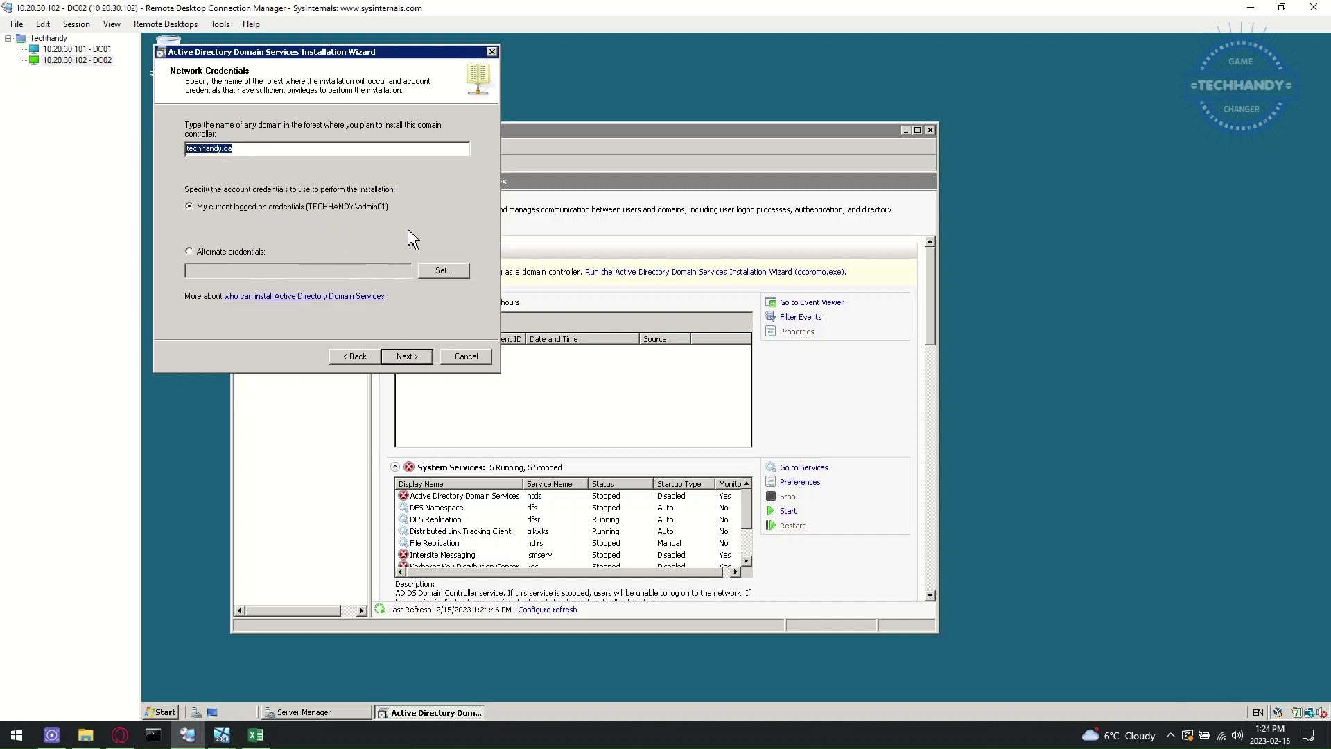
left_click(412, 359)
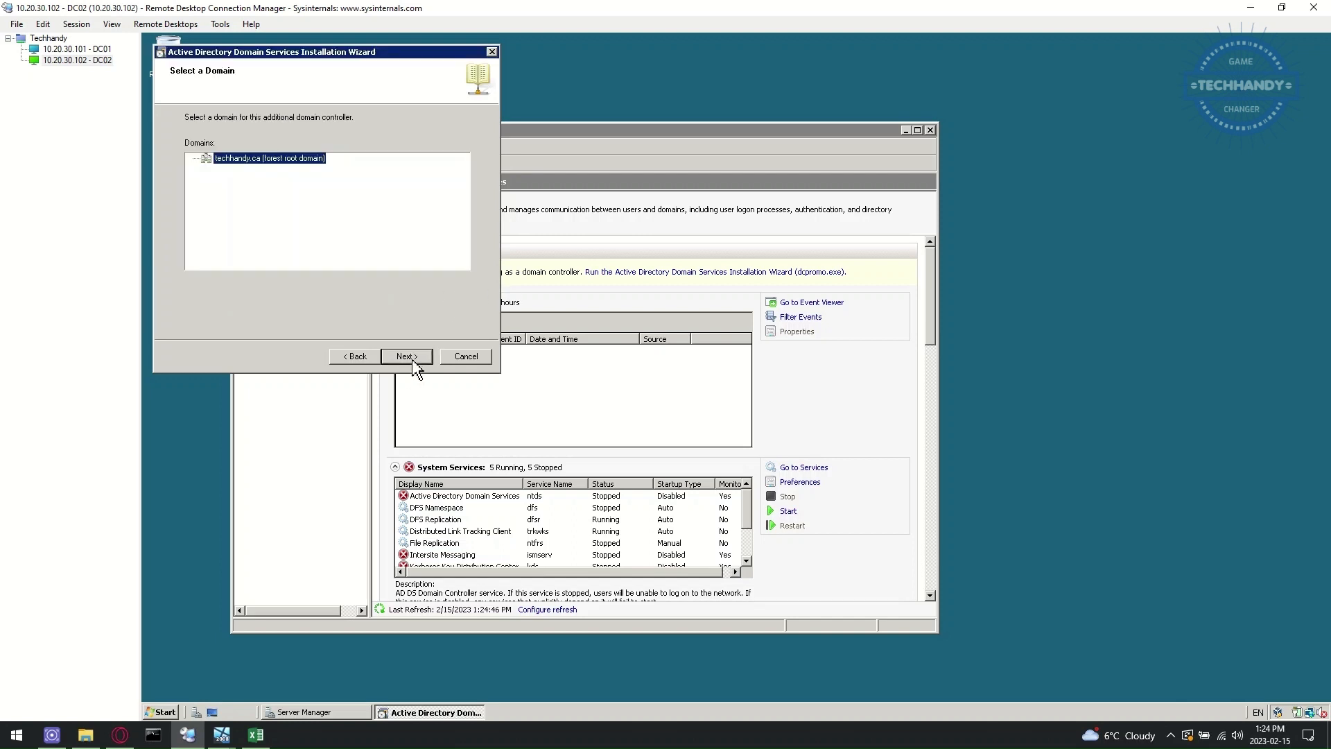
left_click(413, 359)
left_click(410, 355)
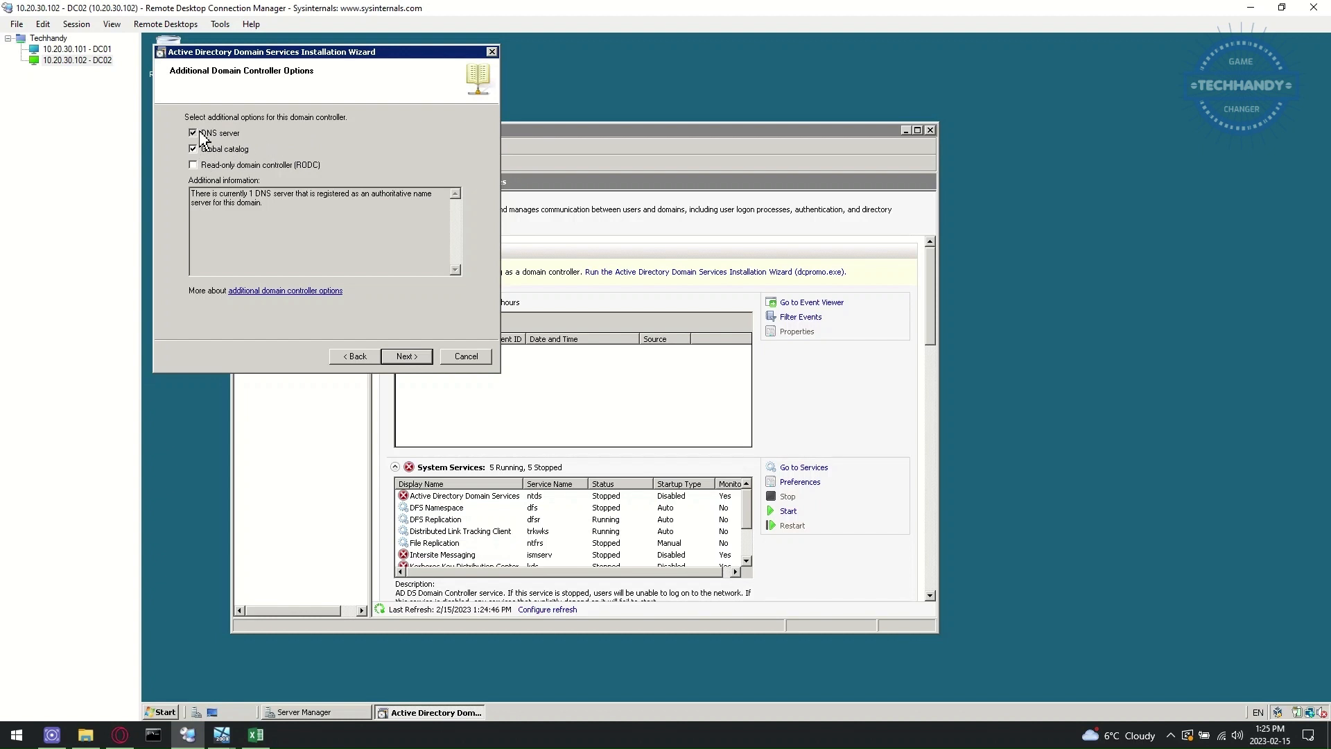
- Skip the DNS server, keep default folders, set the DSRM password, and reboot on completion
left_click(200, 133)
left_click(414, 357)
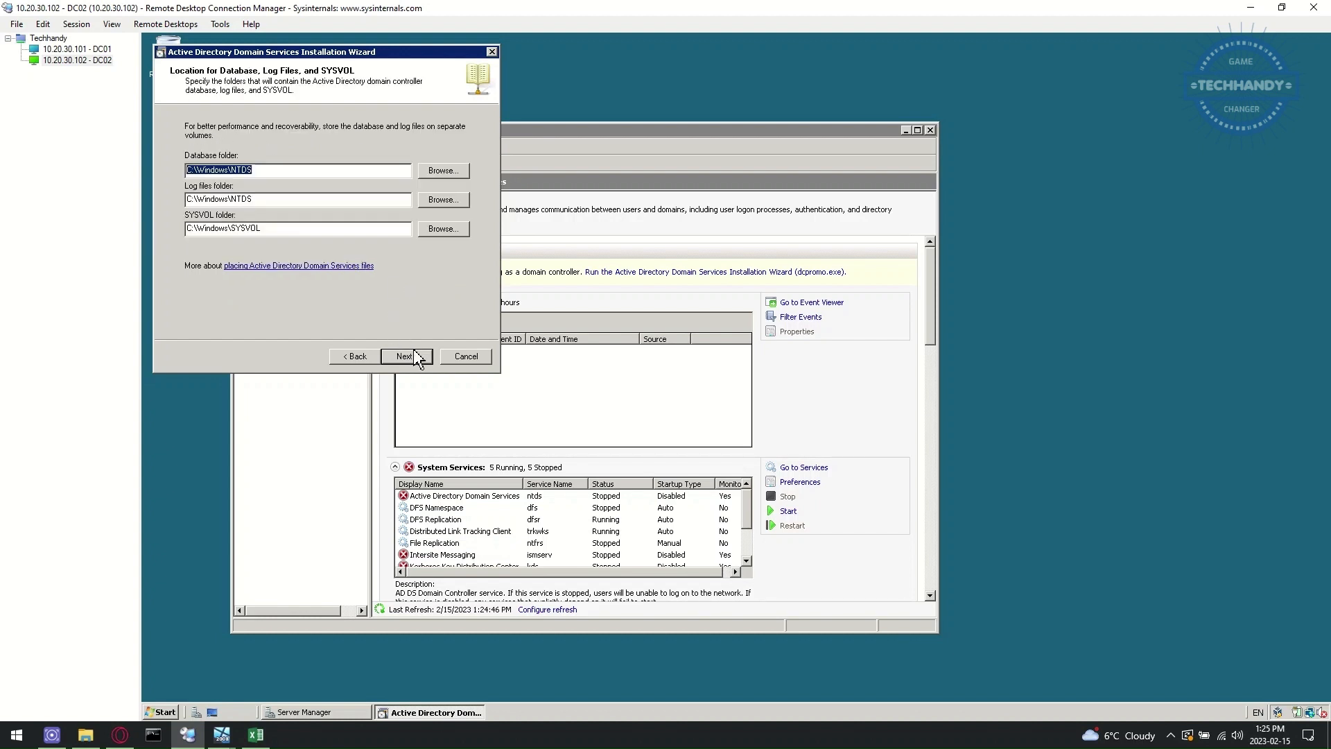
left_click(409, 357)
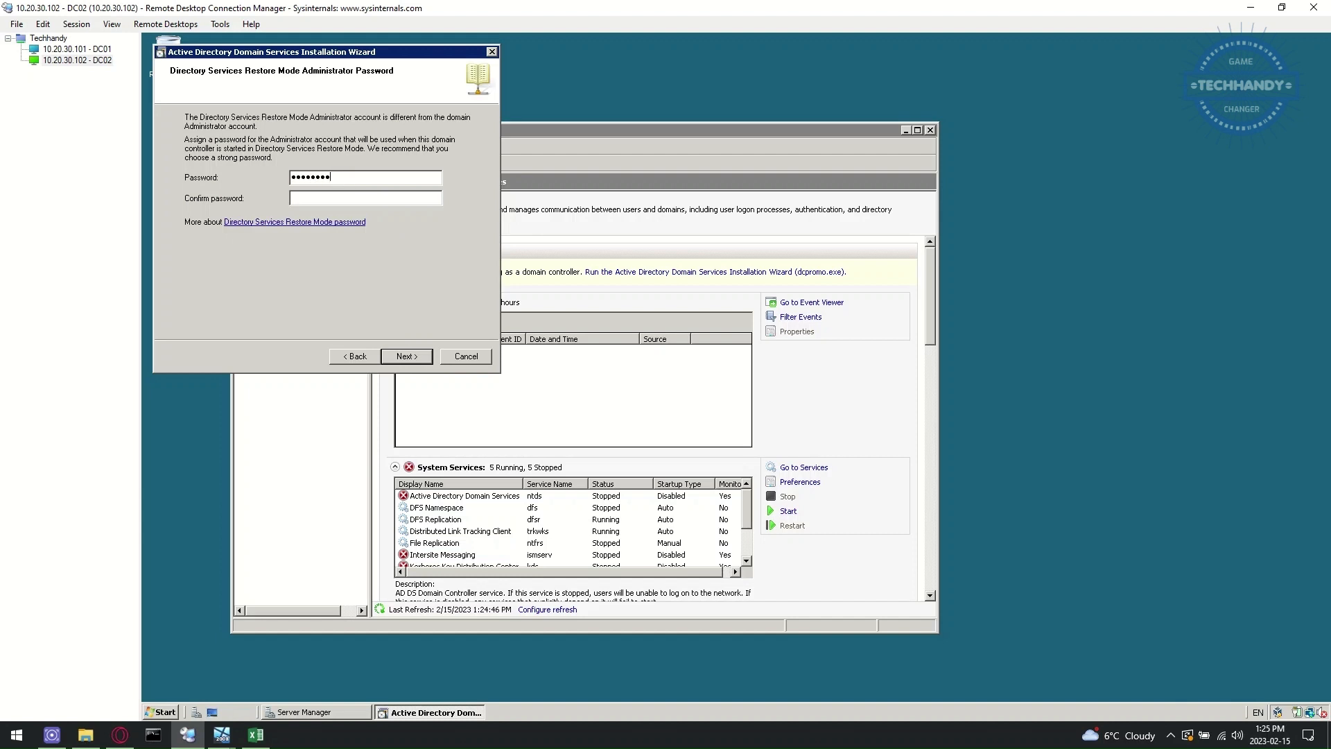
left_click(408, 356)
left_click(408, 356)
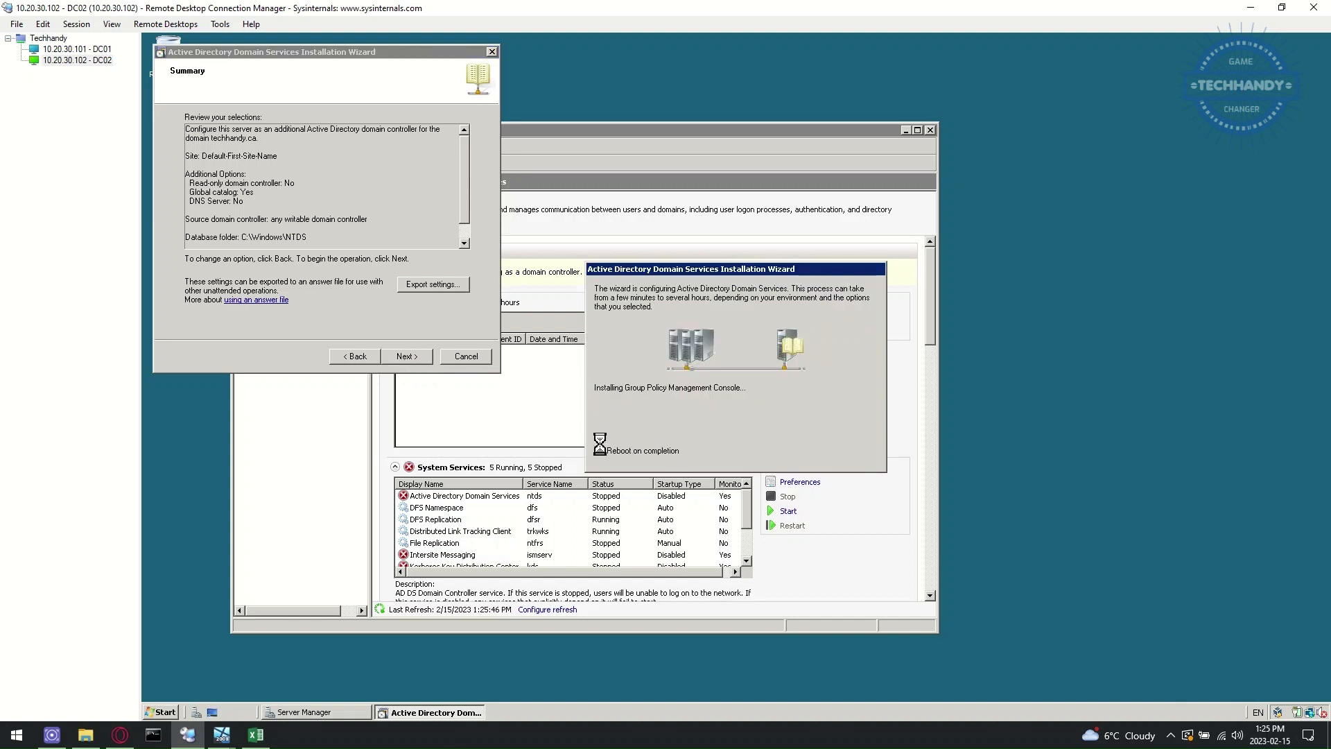
left_click(599, 450)
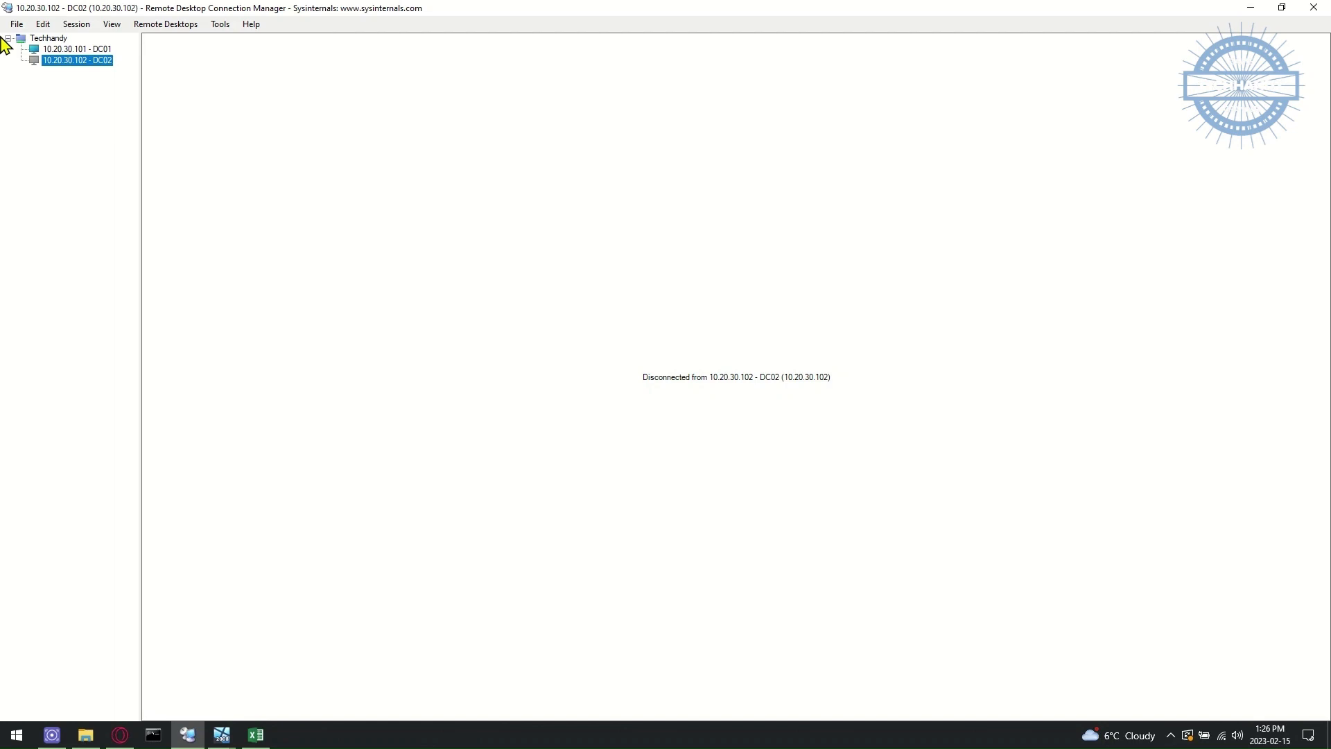
- Watch DC02's virtual machine reboot in VirtualBox
left_click(222, 735)
left_click(273, 688)
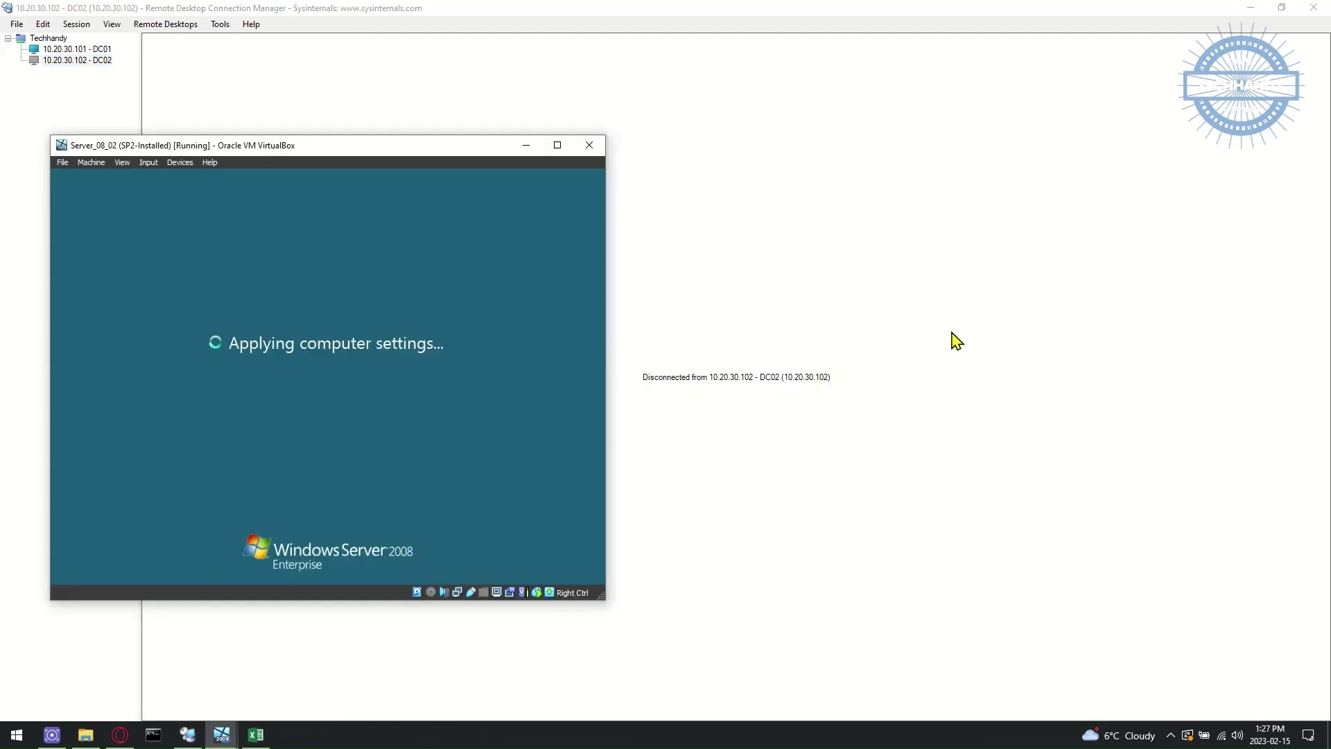
left_click(1257, 10)
left_click(1257, 9)
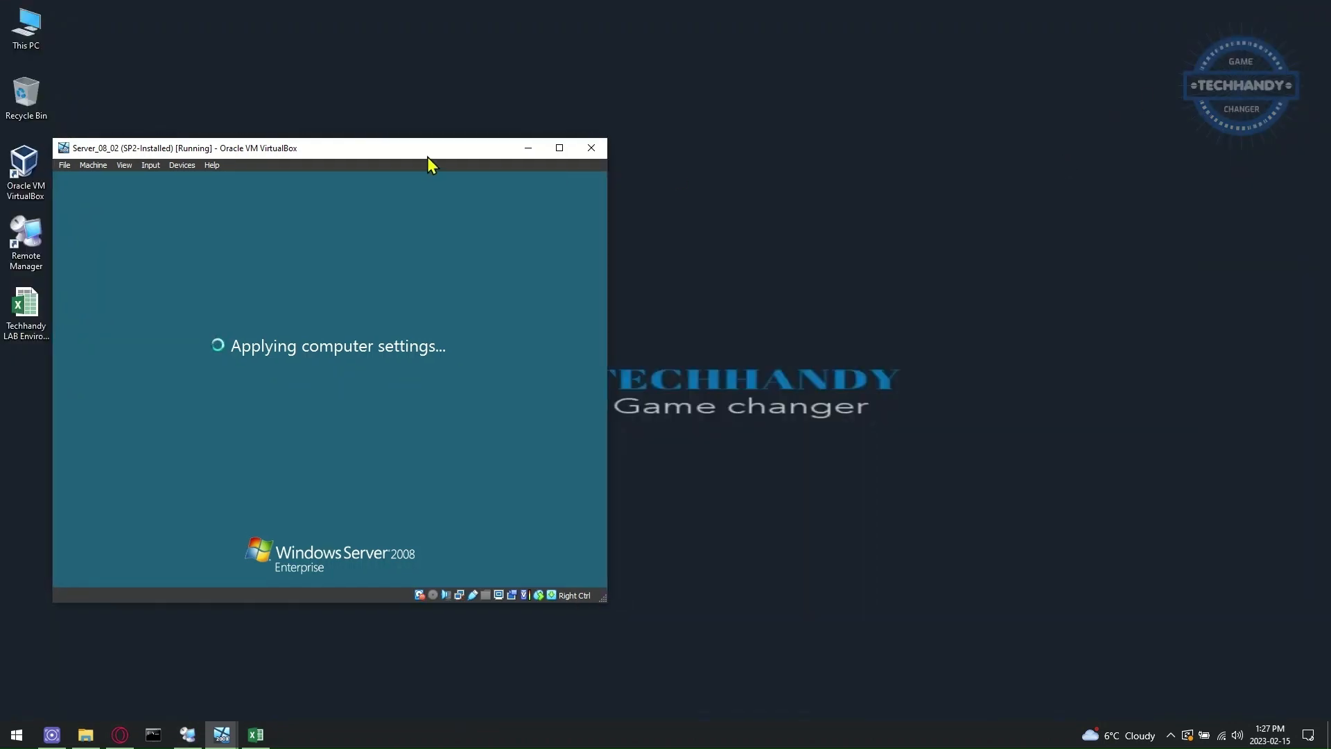
mouse_move(402, 157)
left_mouse_down()
mouse_move(393, 133)
mouse_move(380, 164)
left_mouse_up()
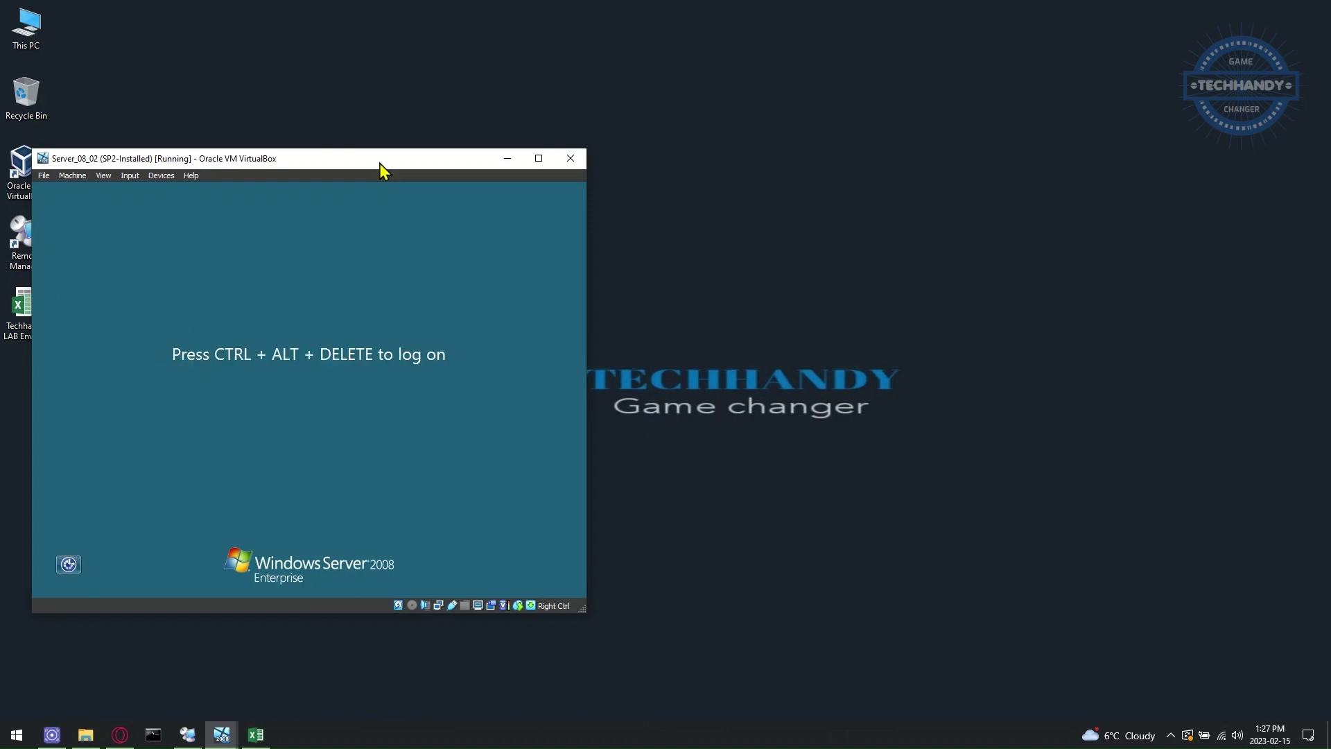
- Reconnect to DC02 and show the Server Manager roles summary
left_click(187, 734)
double_click(77, 60)
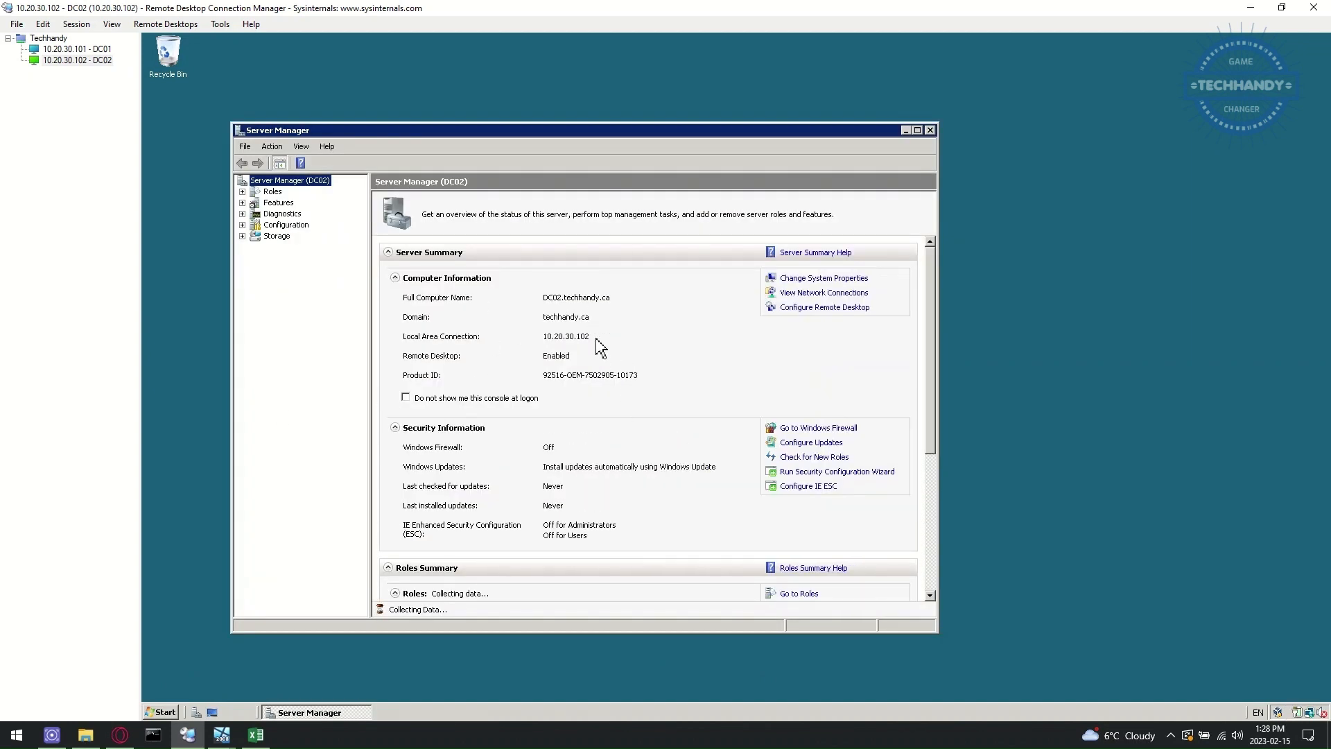
left_click(171, 713)
left_click(272, 192)
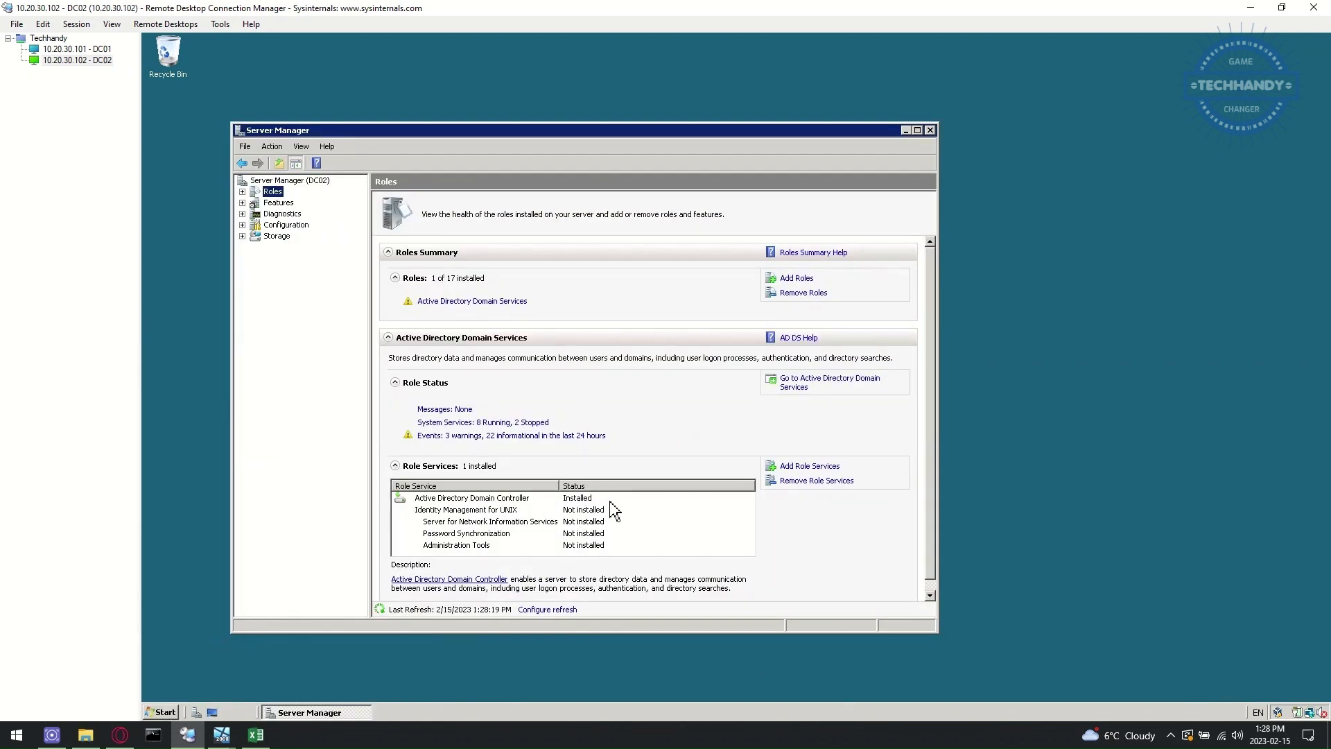
- Launch Active Directory Users and Computers on DC02 with administrator approval
left_click(165, 711)
mouse_move(404, 543)
left_click(496, 268)
left_click(345, 551)
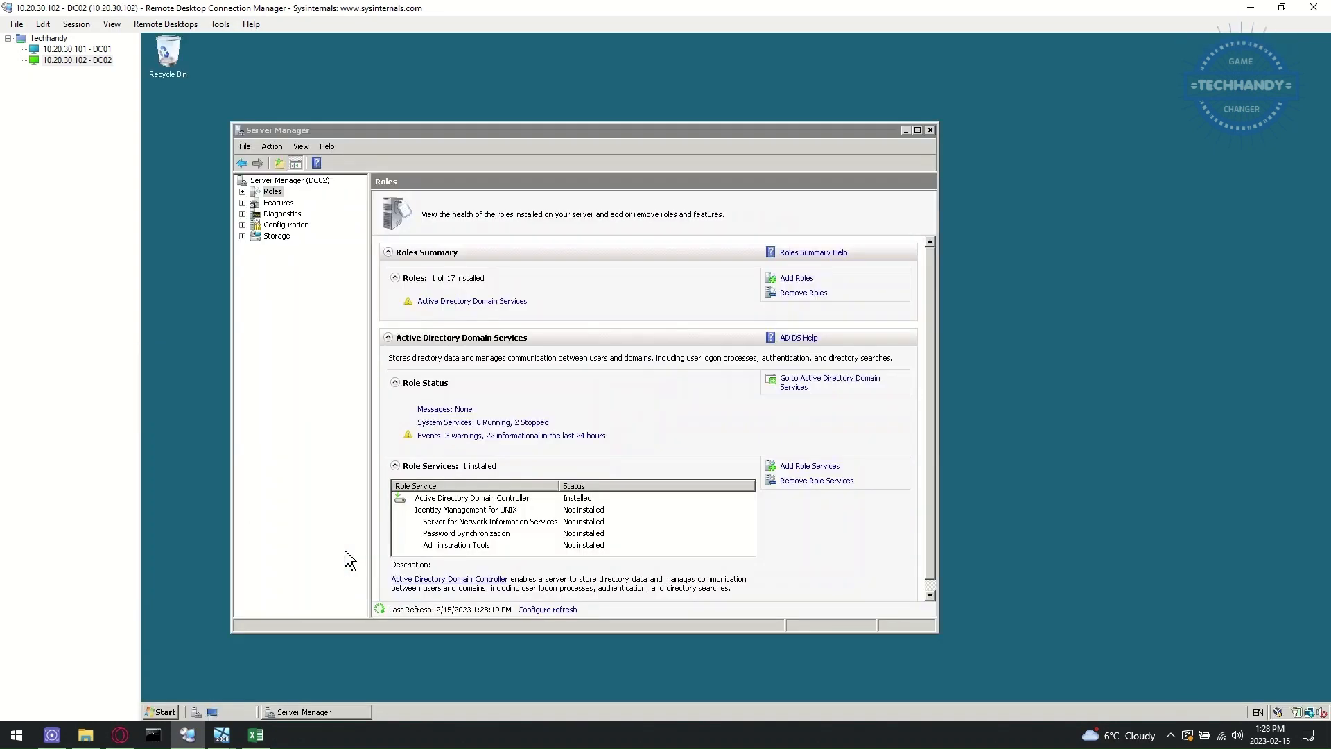
- Give DC02's computer account in Domain Controllers the description 'Techhandy DC02'
left_click(214, 175)
left_click(292, 208)
left_click(658, 182)
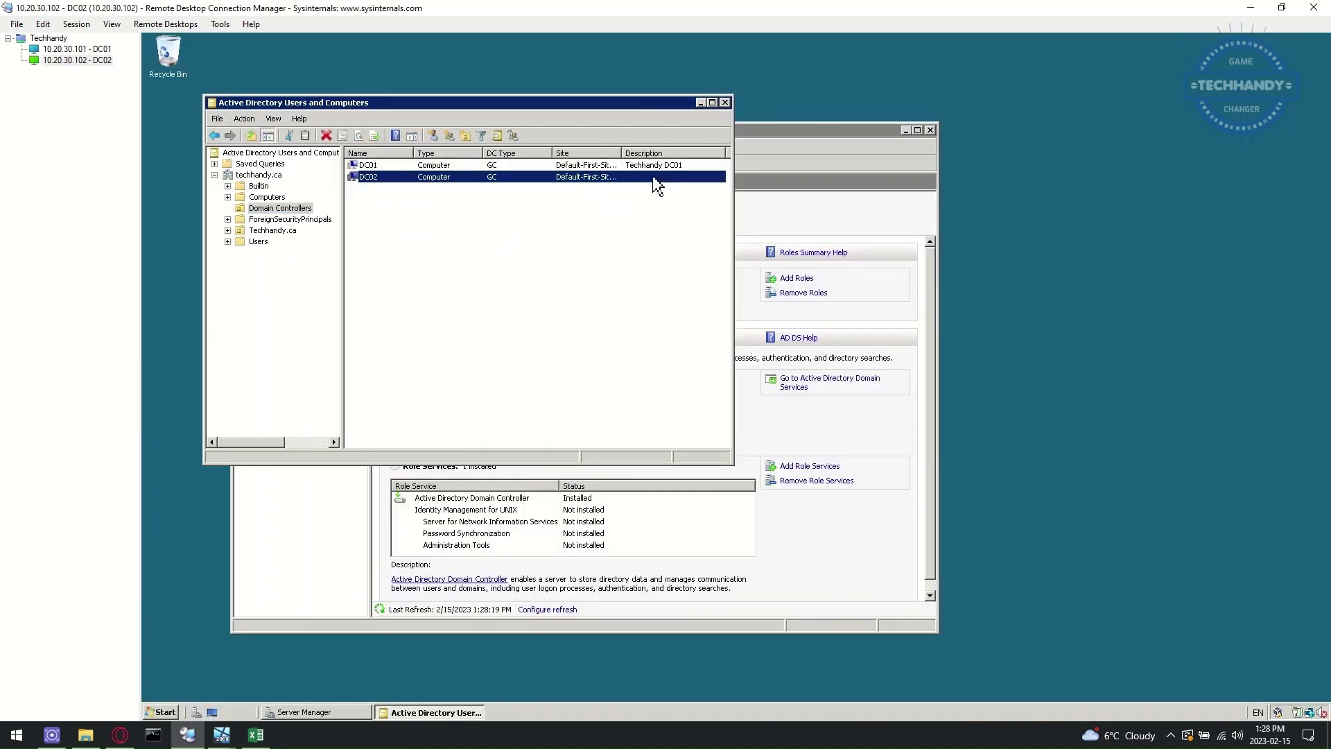
double_click(657, 182)
type("Techhandy DC02")
left_click(545, 443)
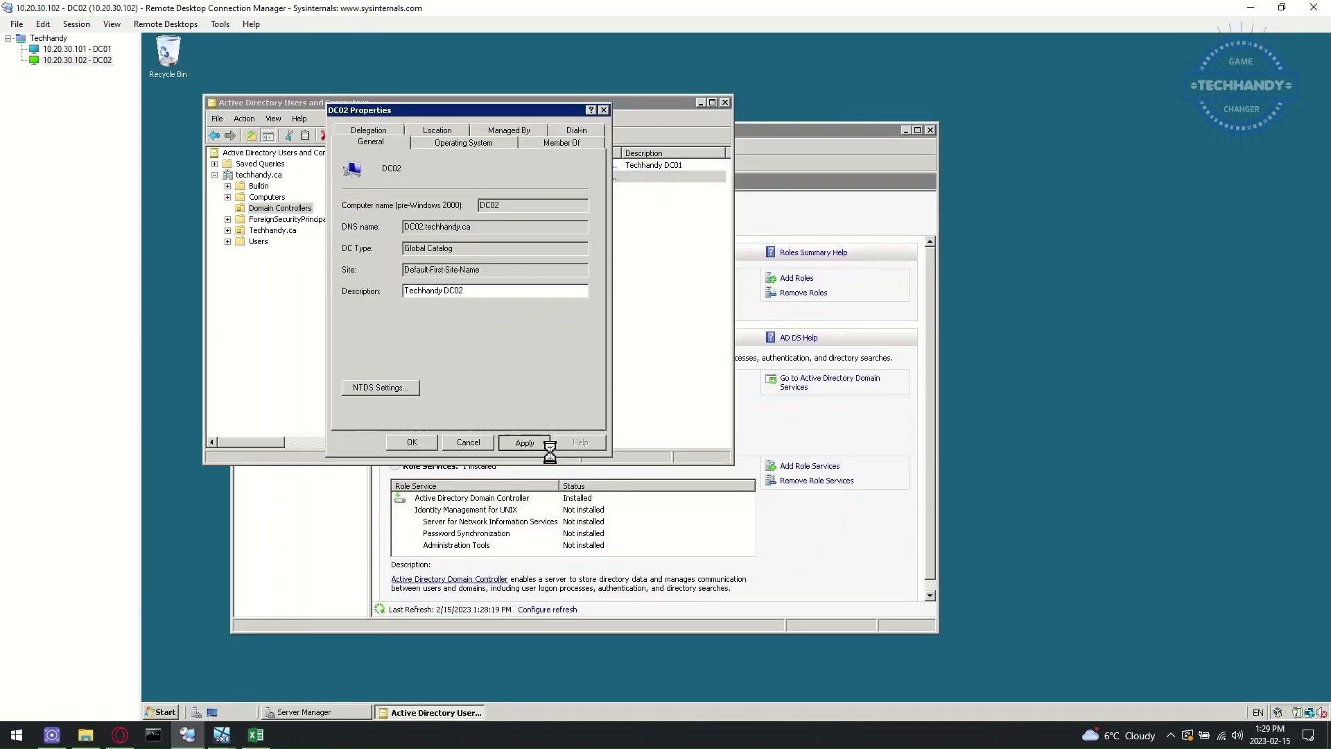
left_click(409, 444)
- Review DC02's operating system, group membership and delegation details
double_click(500, 176)
left_click(485, 144)
left_click(558, 143)
left_click(361, 132)
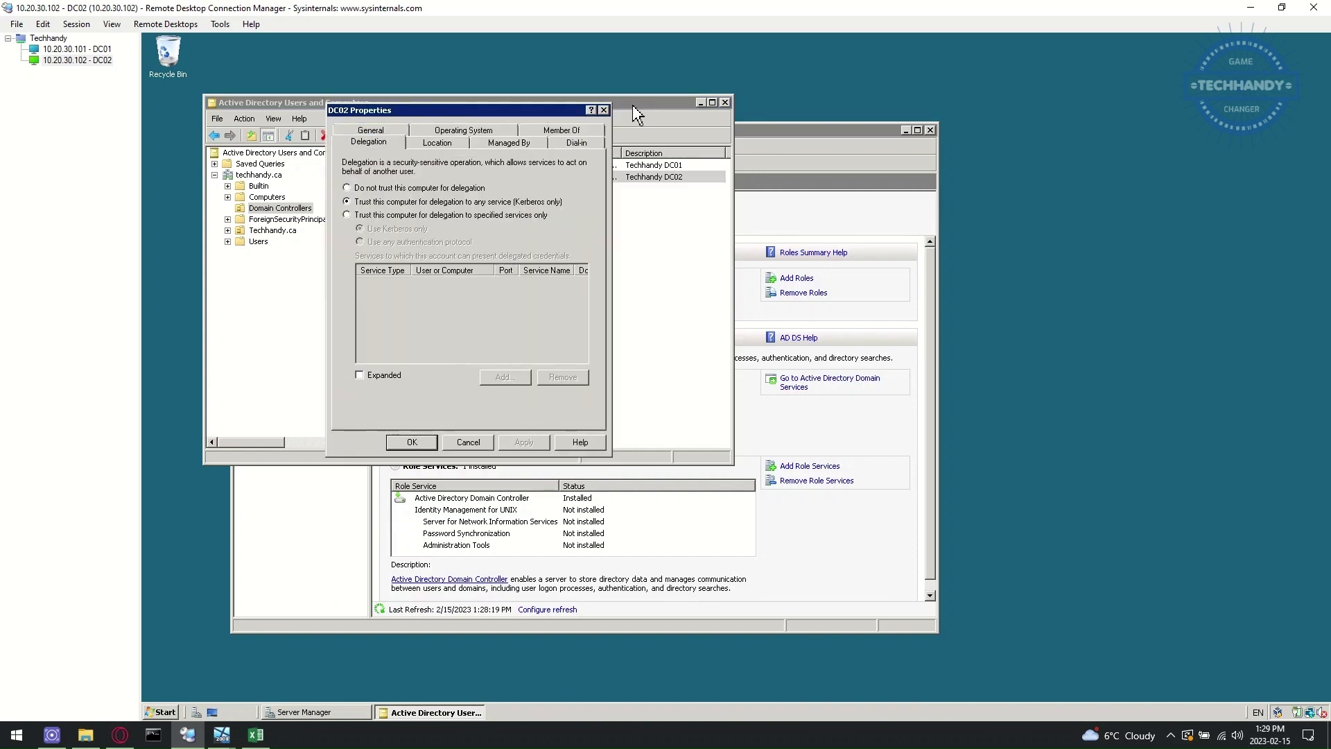
left_click(604, 110)
- With Advanced Features on, protect DC02's object from accidental deletion
left_click(272, 118)
left_click(327, 212)
left_click(267, 209)
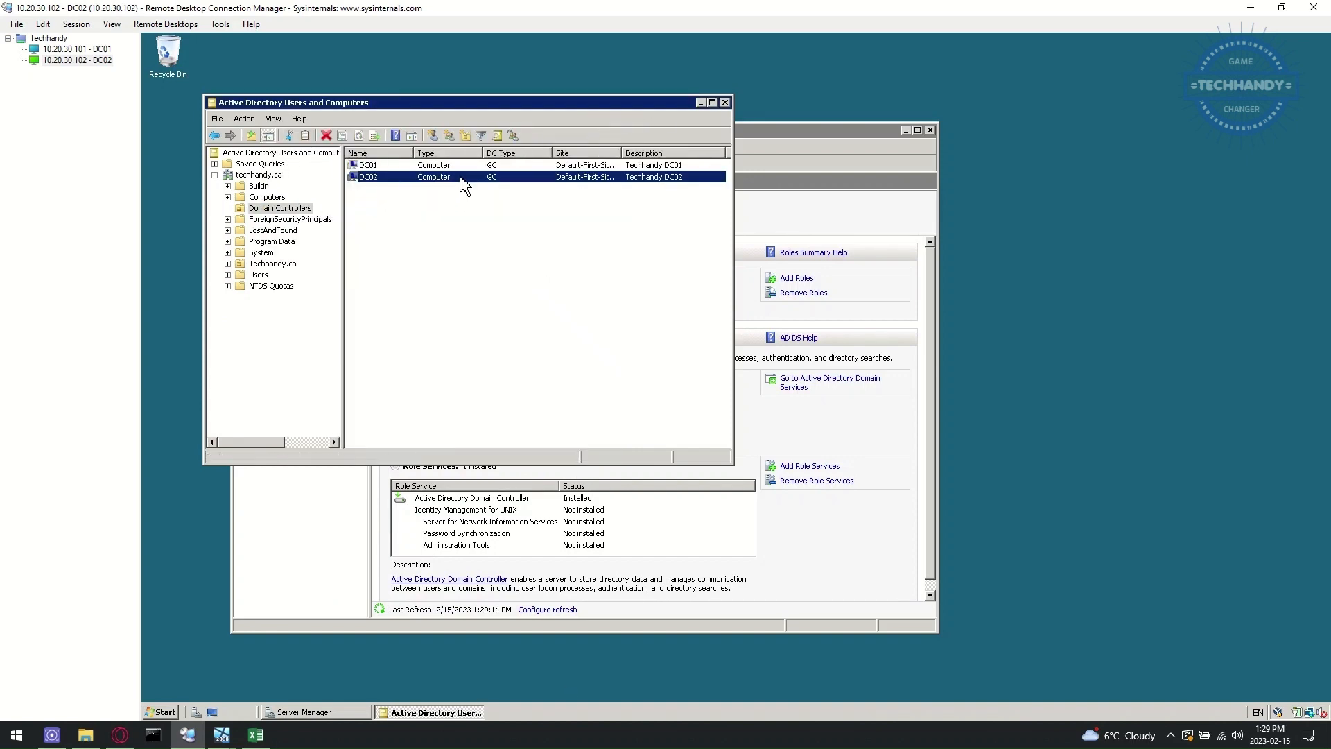
double_click(499, 177)
left_click(465, 142)
left_click(354, 130)
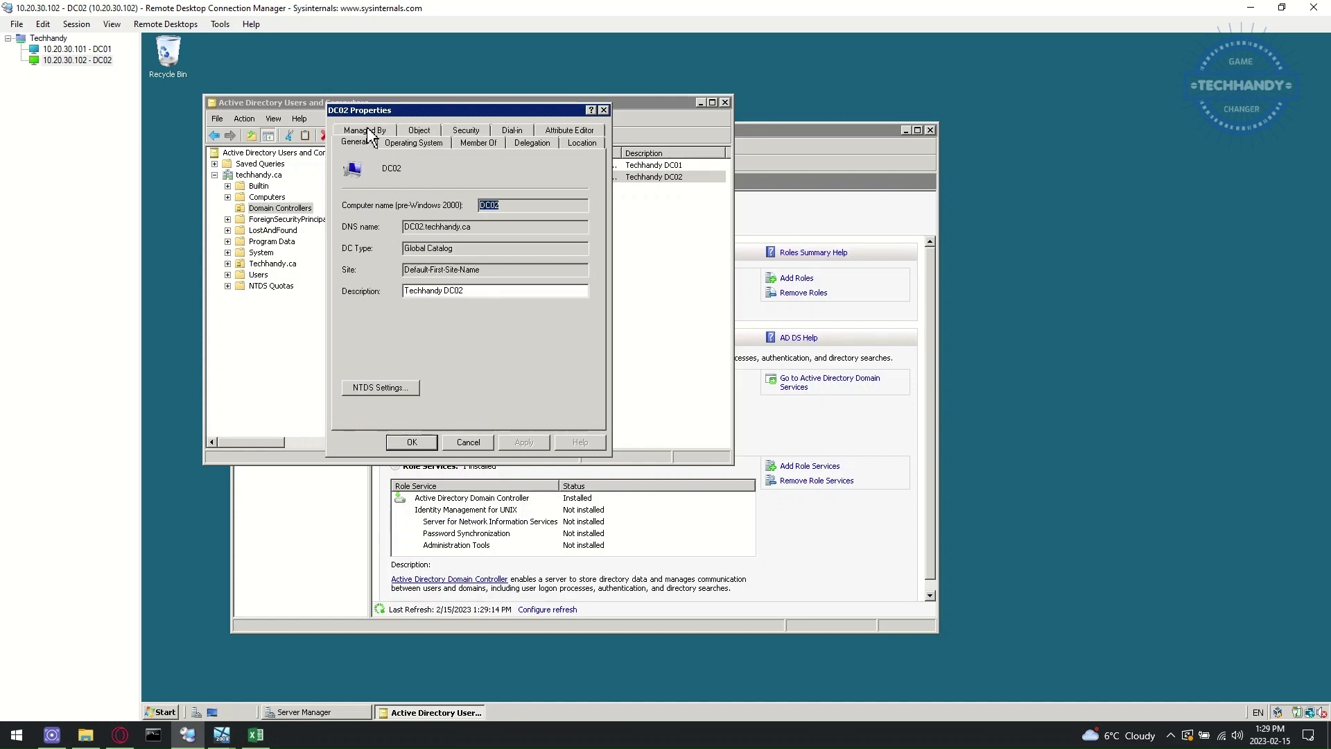
left_click(479, 142)
left_click(532, 142)
left_click(582, 143)
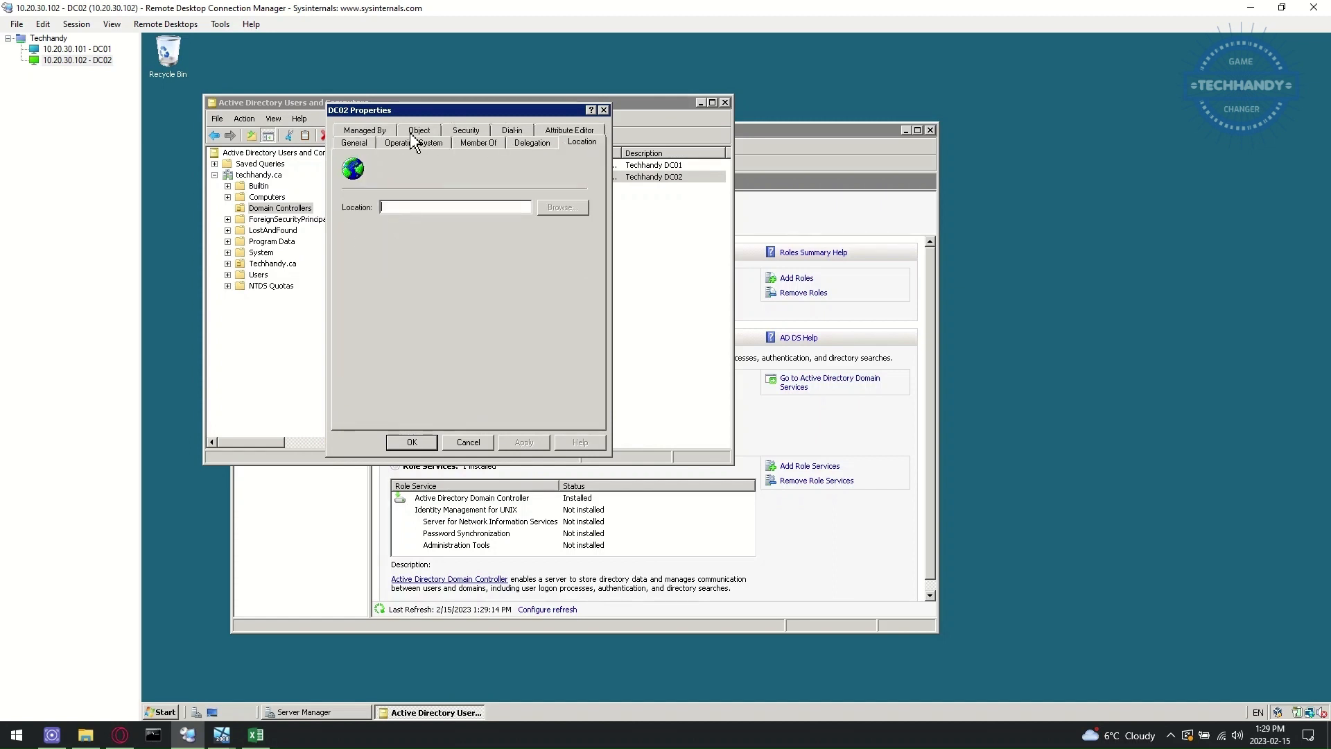
left_click(419, 130)
left_click(407, 309)
left_click(431, 442)
- Turn off Advanced Features and expand Toronto > Techhandy Users to browse IT and Service IDs
left_click(273, 119)
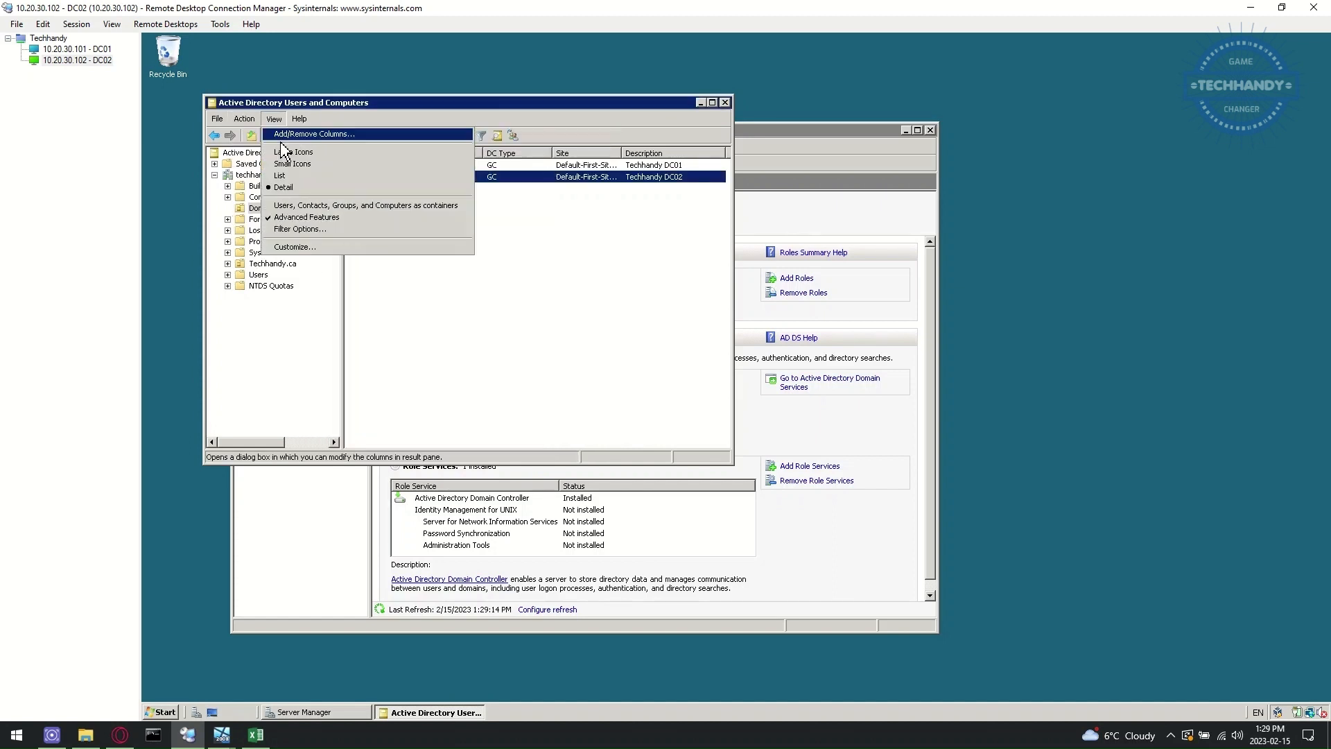
left_click(298, 181)
left_click(228, 230)
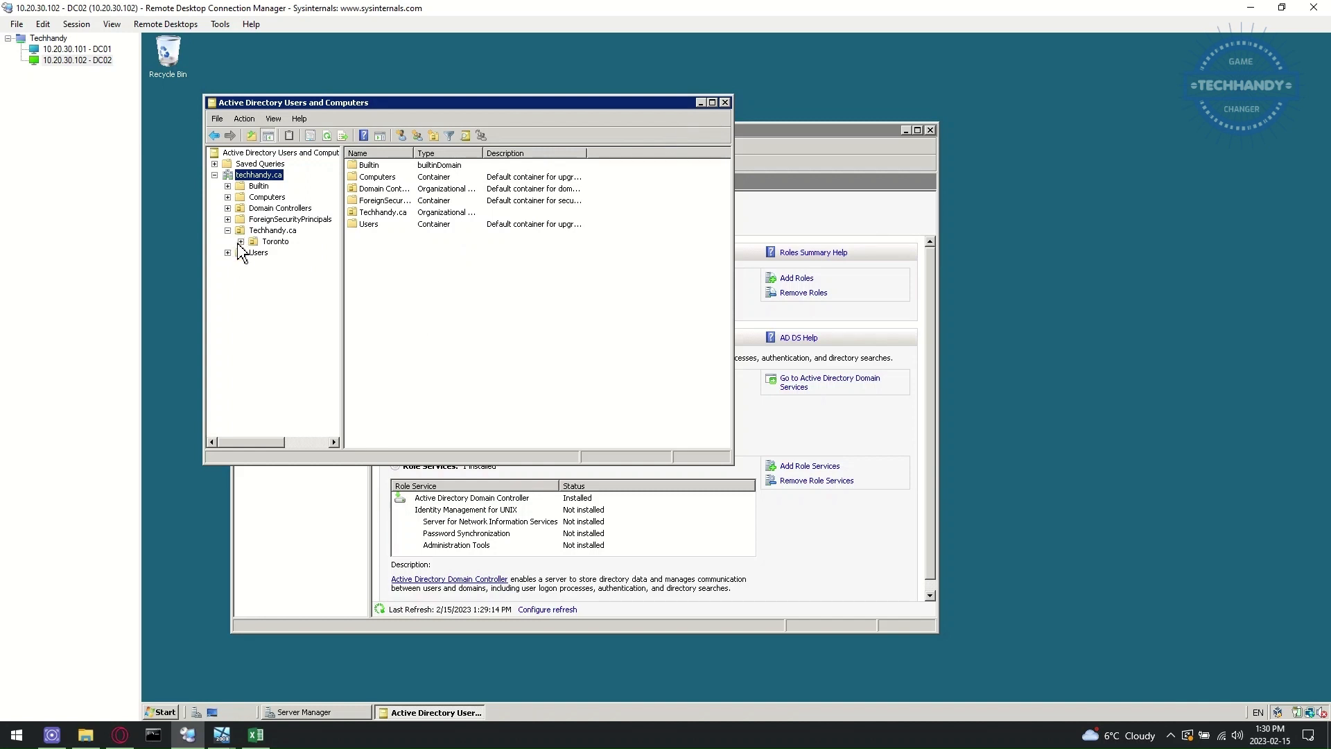
left_click(241, 241)
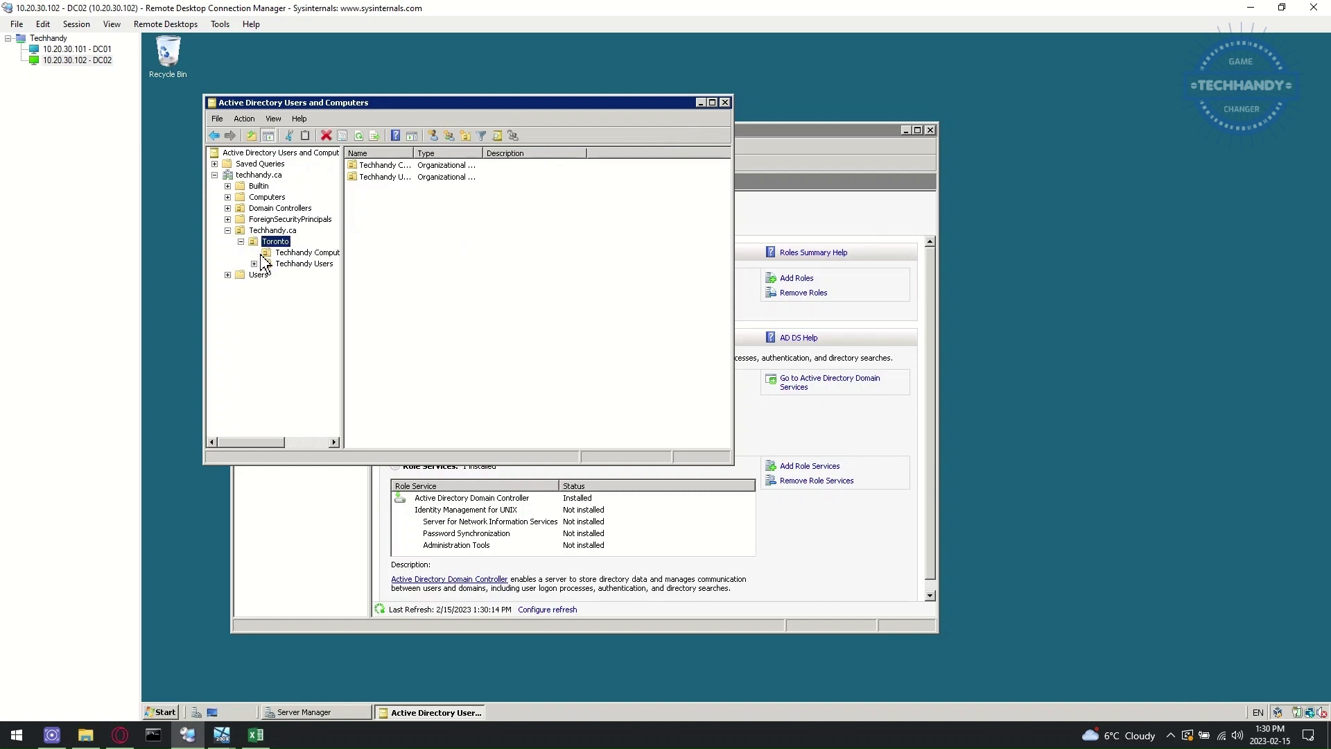
left_click(304, 263)
left_click(253, 264)
left_click(292, 274)
left_click(312, 285)
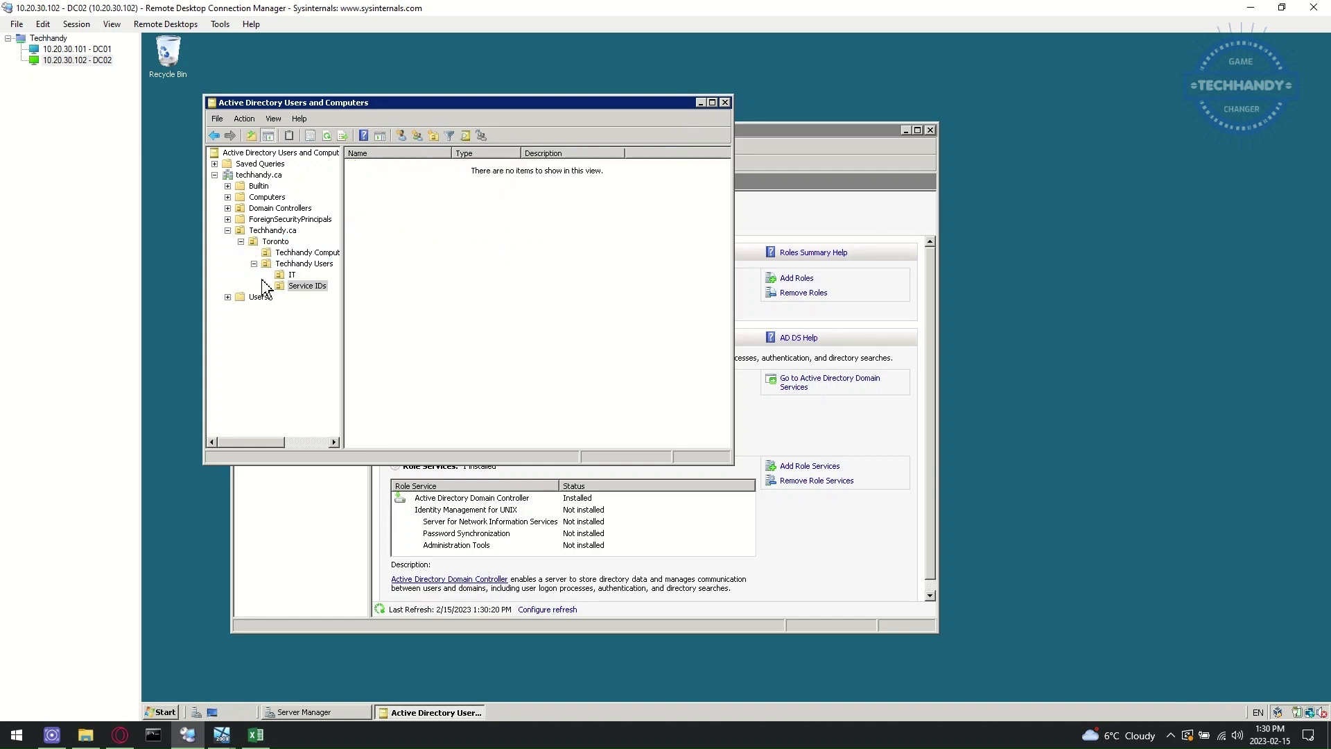
- Drag the Techhandy_ServiceIDs group from IT into the Service IDs unit and confirm
left_click(228, 297)
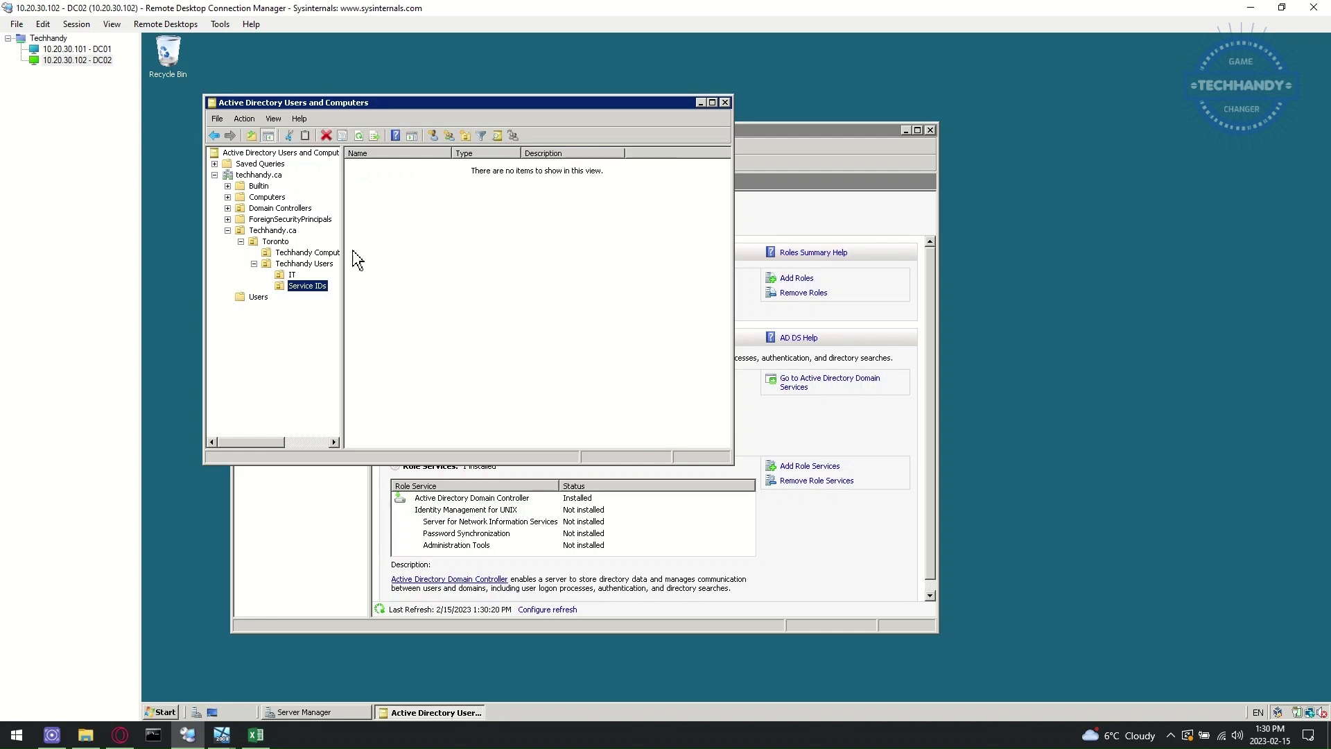
left_click(291, 275)
left_click(309, 286)
left_click(291, 275)
left_click_drag(405, 177, 310, 287)
left_click(418, 321)
left_click(307, 283)
left_click(161, 712)
mouse_move(360, 456)
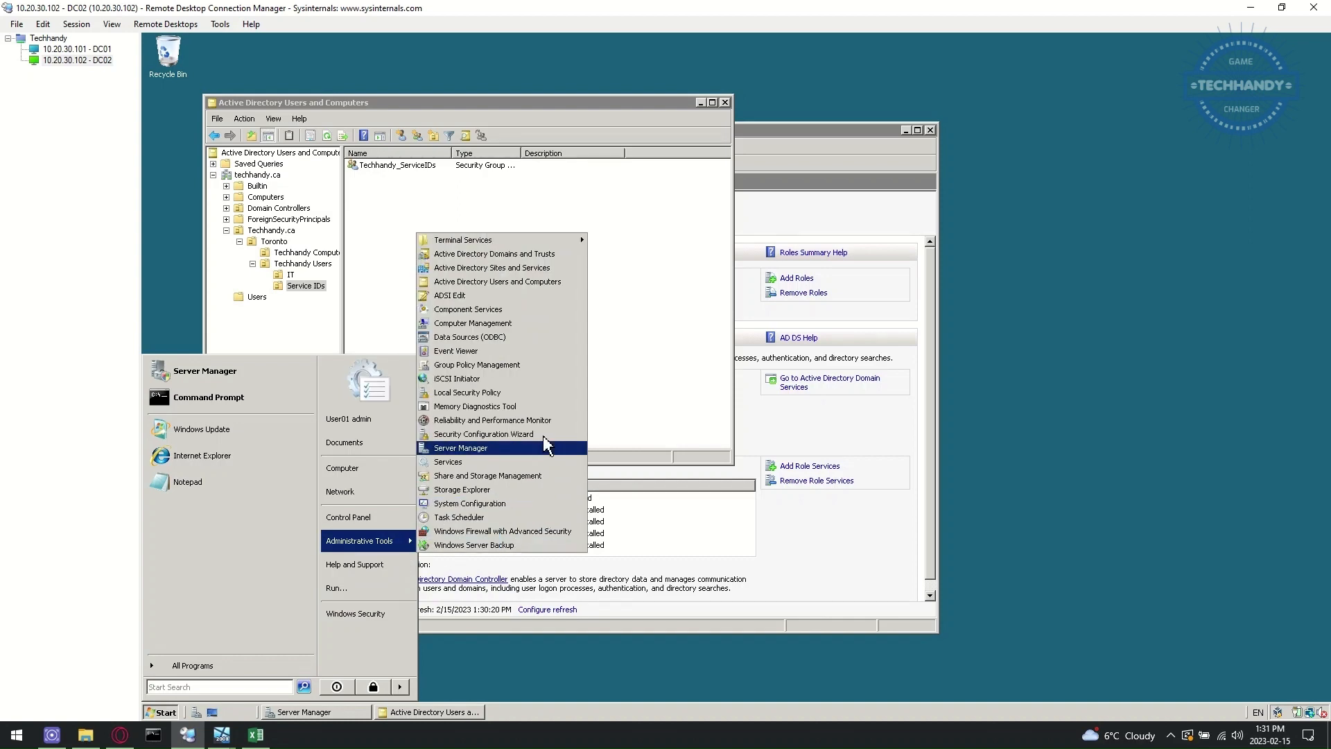
left_click(553, 269)
left_click(337, 548)
double_click(273, 194)
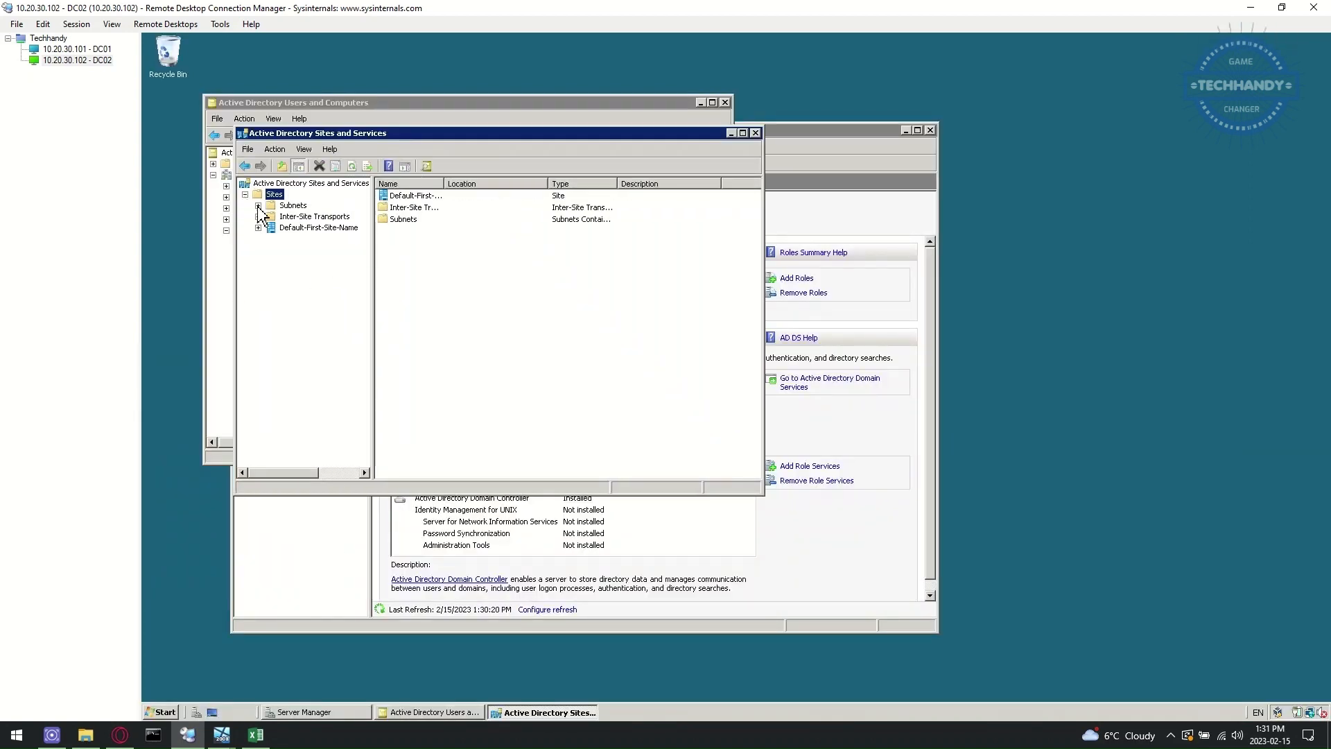
left_click(258, 228)
left_click(305, 228)
left_click(271, 239)
left_click(306, 251)
left_click(324, 261)
left_click(284, 272)
left_click(313, 272)
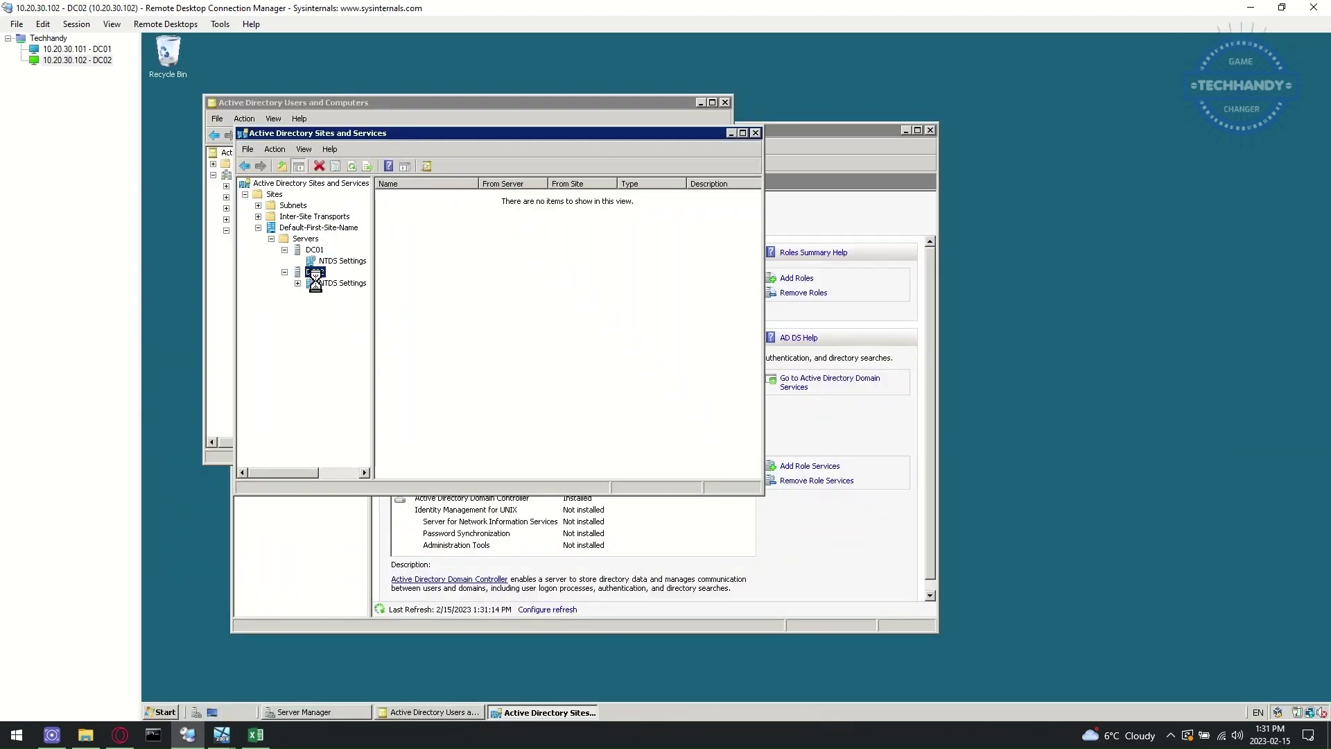
left_click(324, 284)
left_click_drag(373, 345, 424, 341)
left_click(314, 250)
left_click(315, 272)
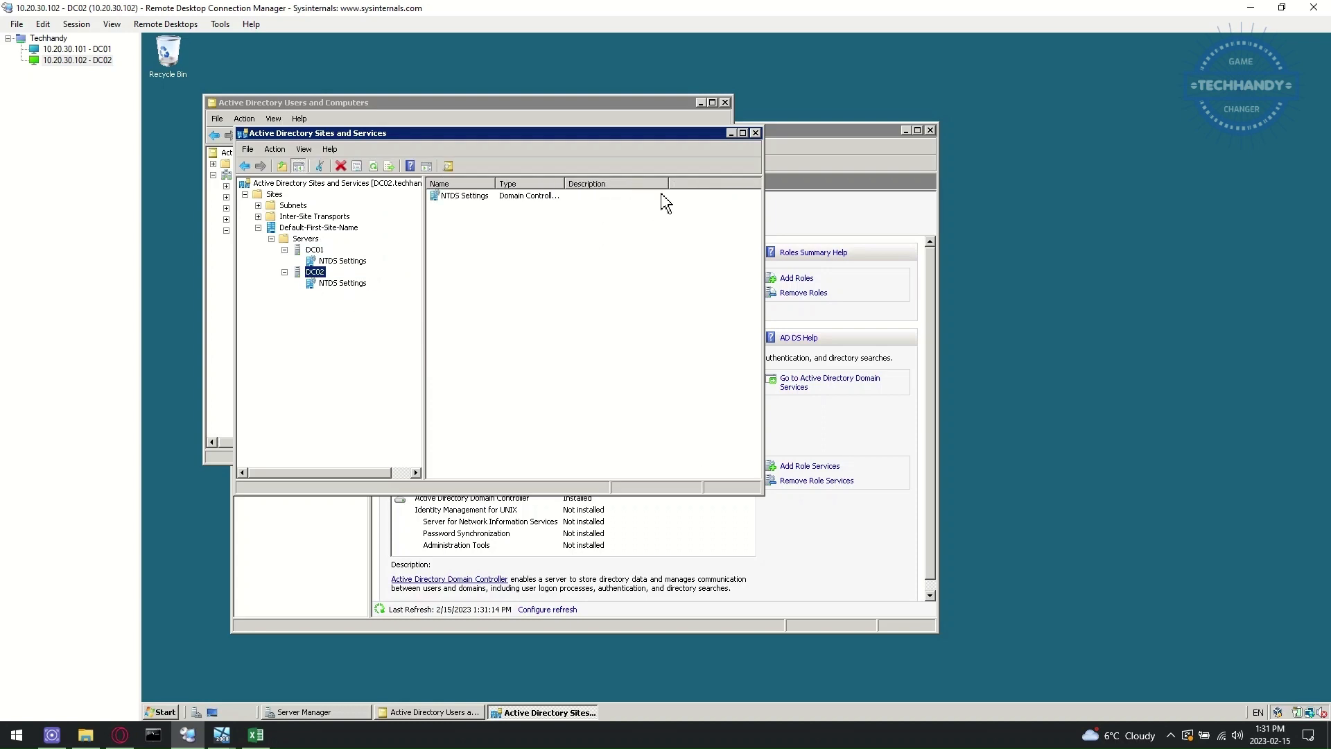
left_click(163, 712)
mouse_move(360, 541)
left_click(485, 254)
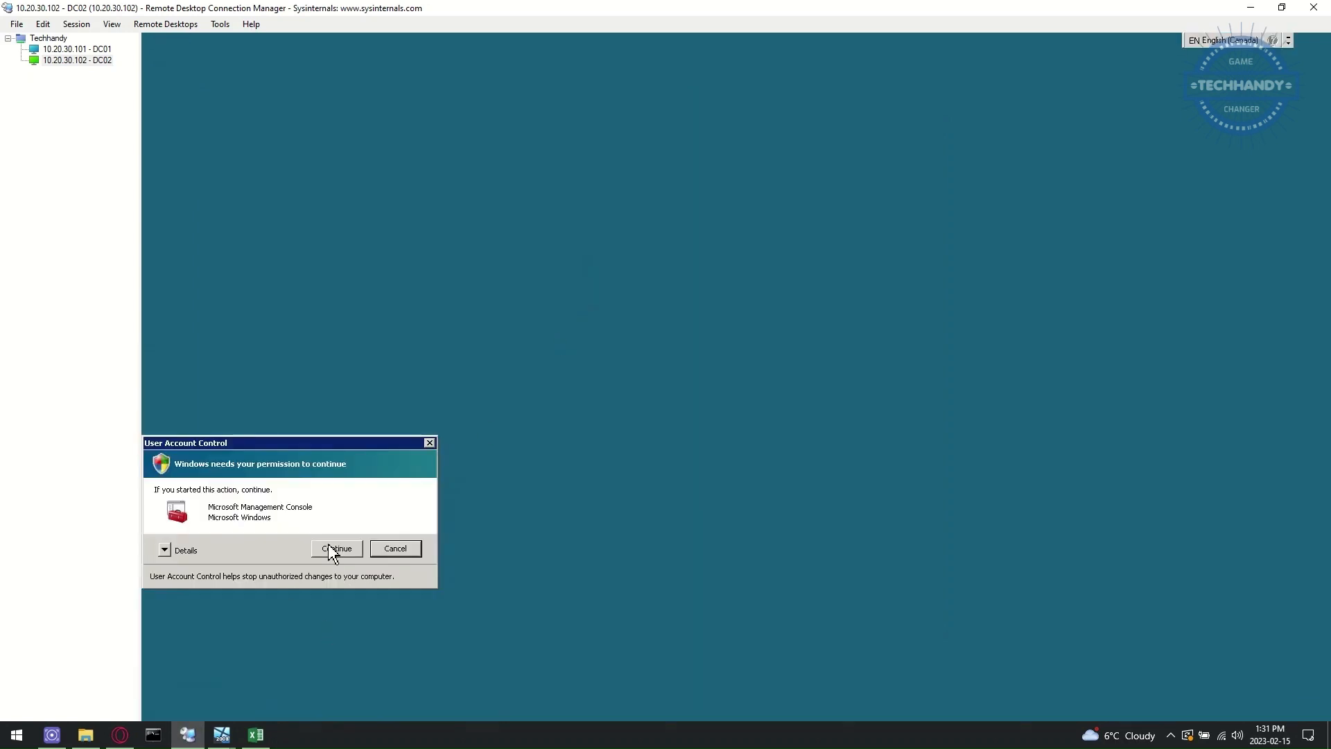
left_click(337, 548)
left_click(200, 73)
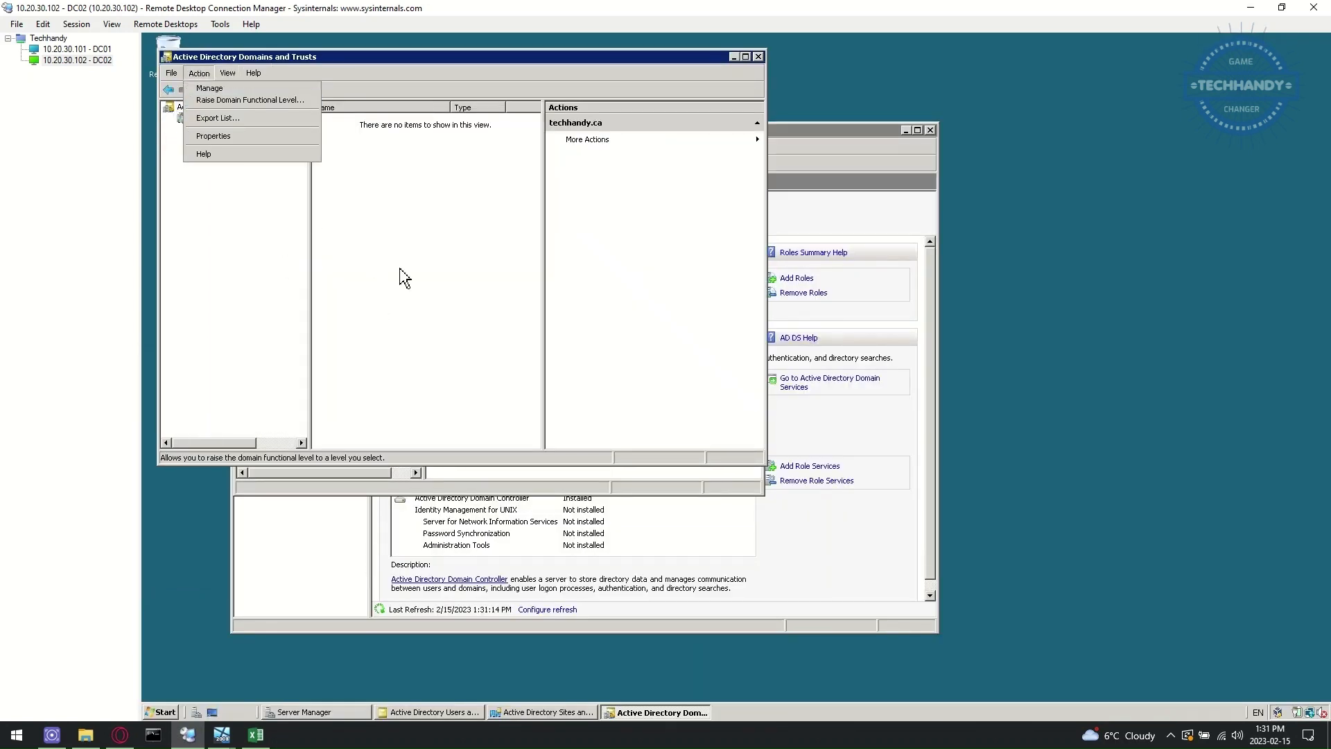
left_click(757, 56)
left_click(755, 132)
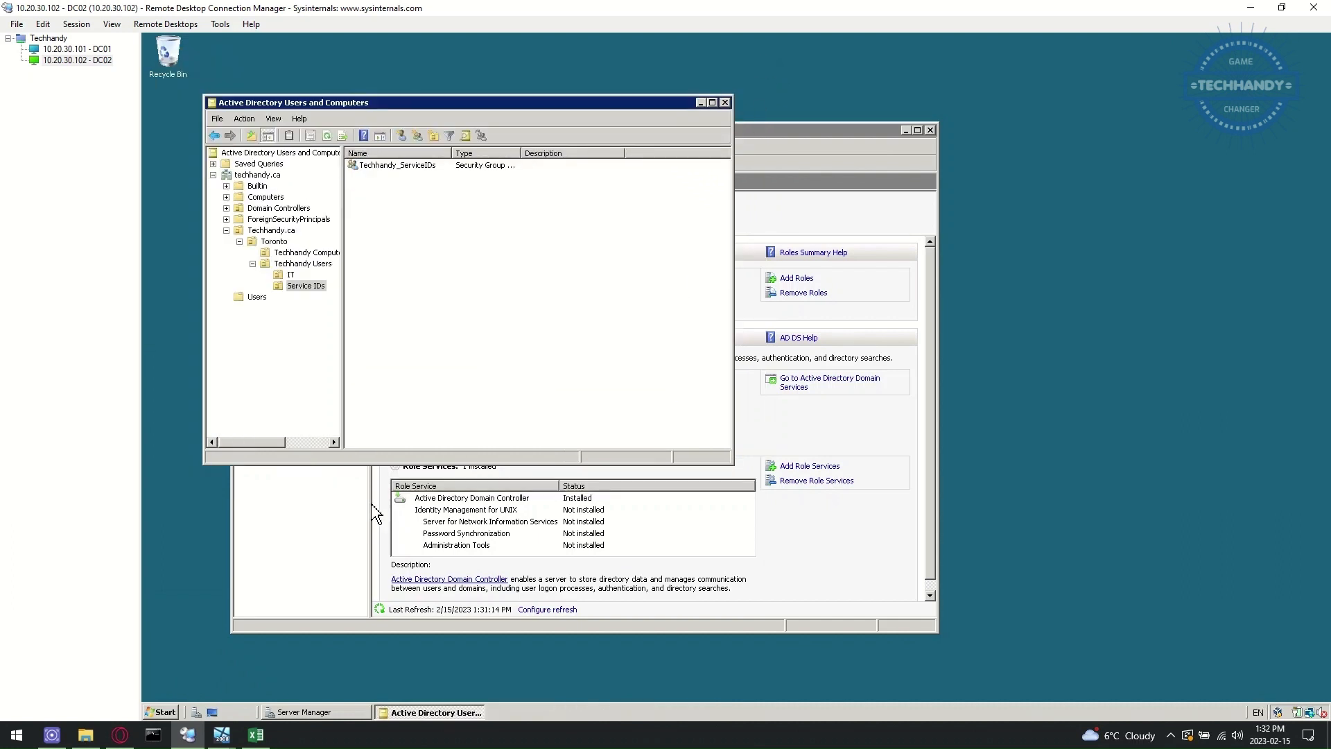
- Create User02 admin in Users with a password that never expires and cannot be changed
left_click(257, 297)
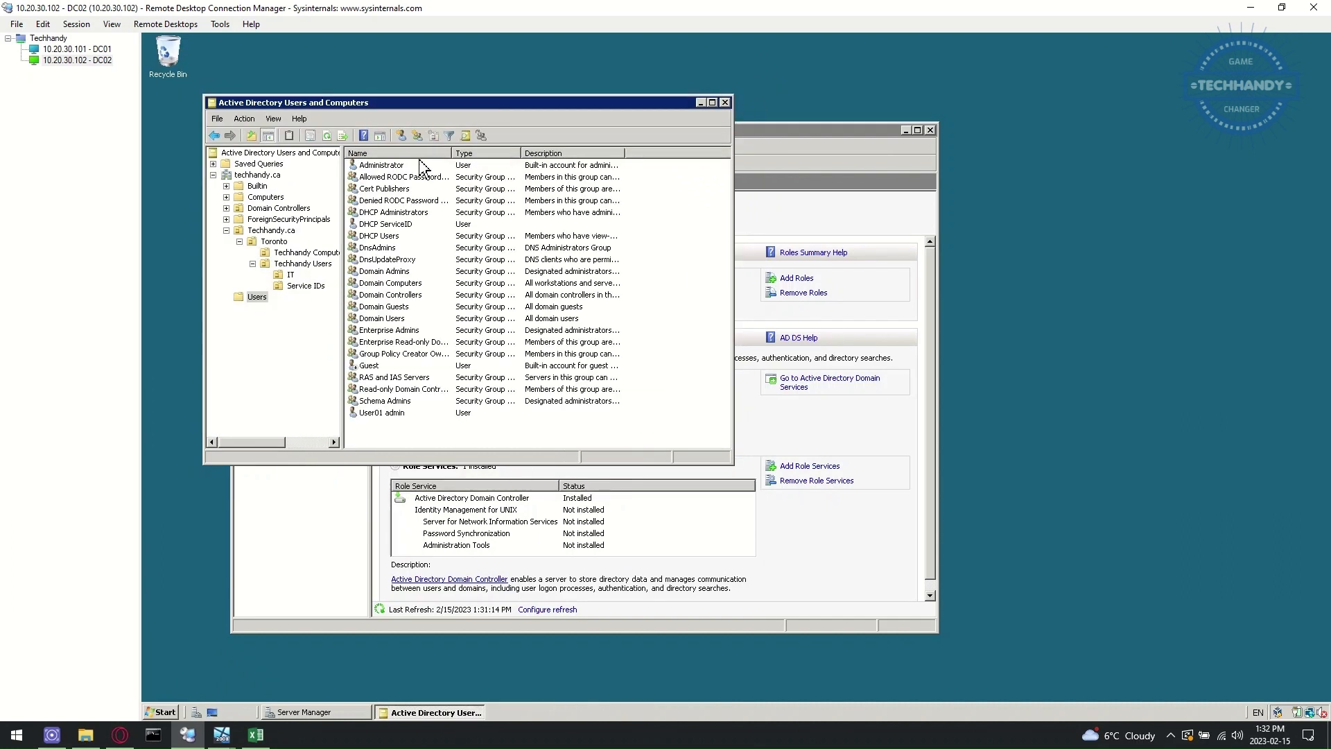
left_click(401, 136)
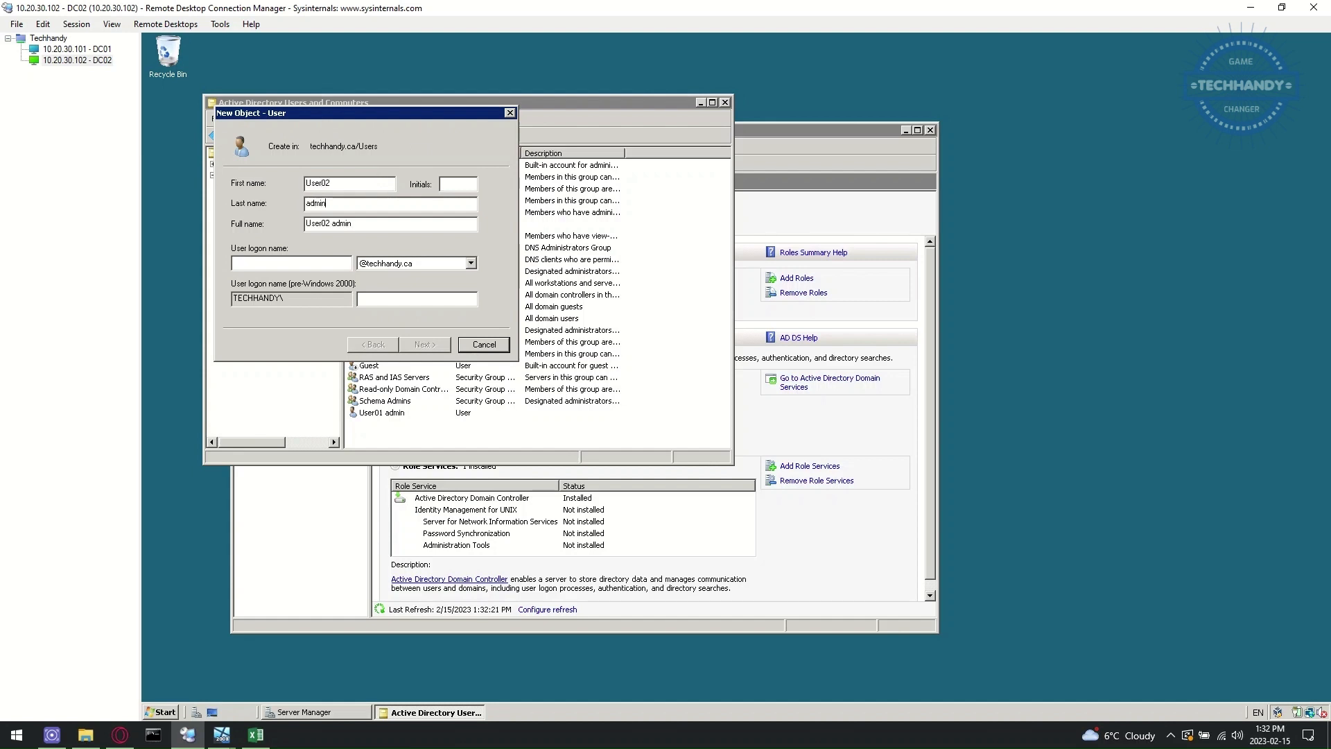
key("Tab")
key("Tab")
type("admin")
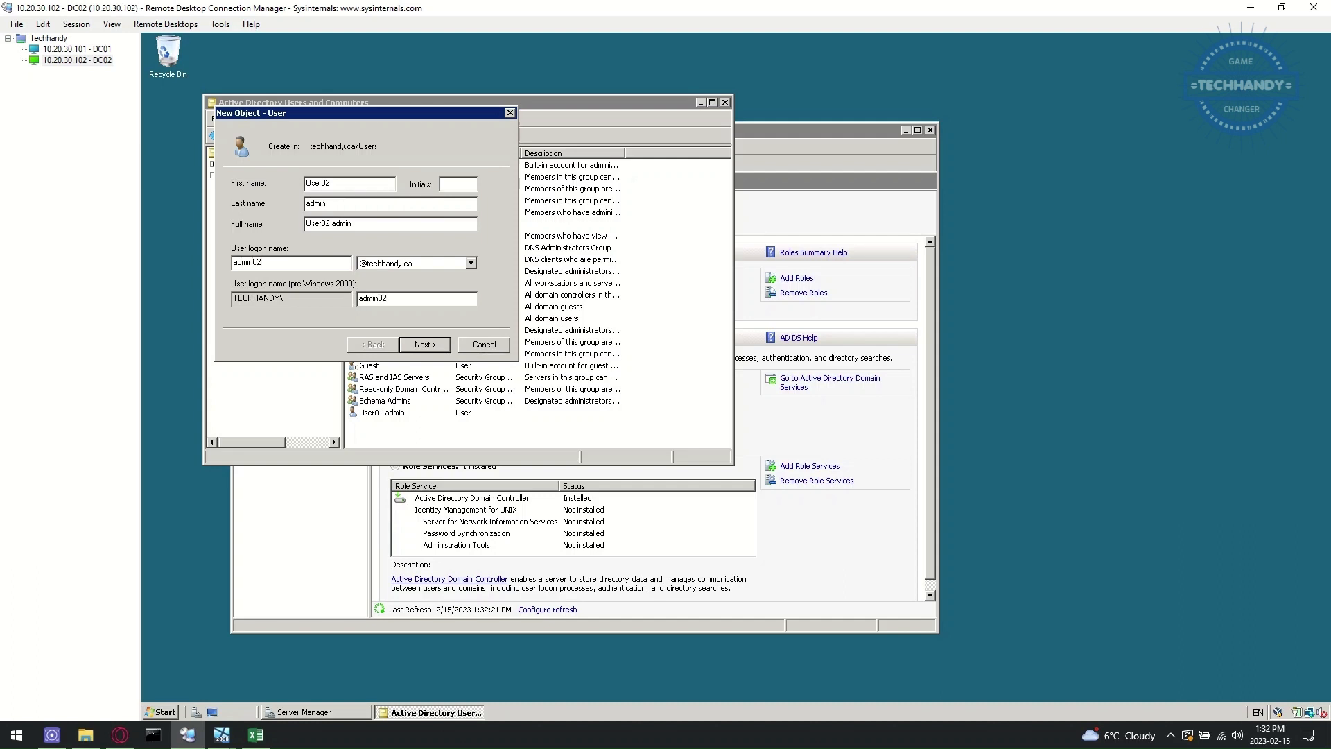
left_click(437, 345)
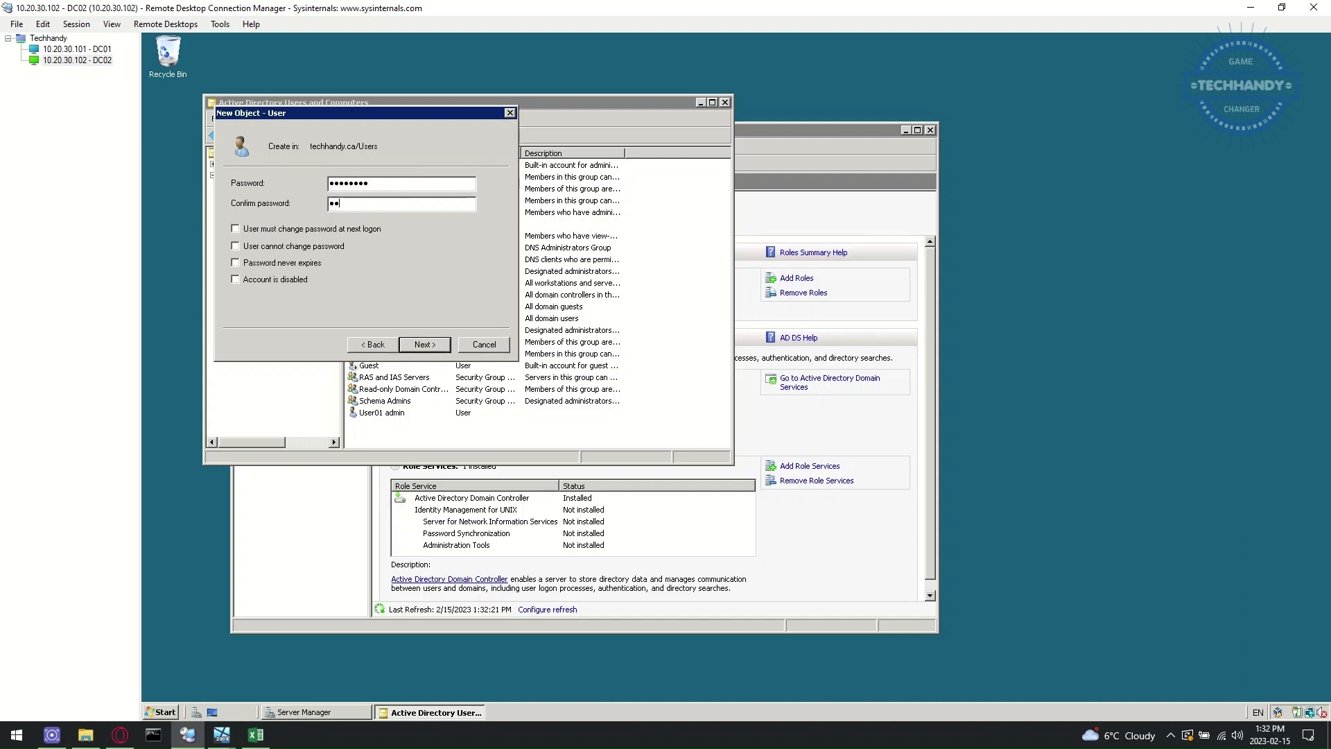
type("d")
left_click(246, 247)
left_click(247, 264)
left_click(444, 348)
left_click(425, 344)
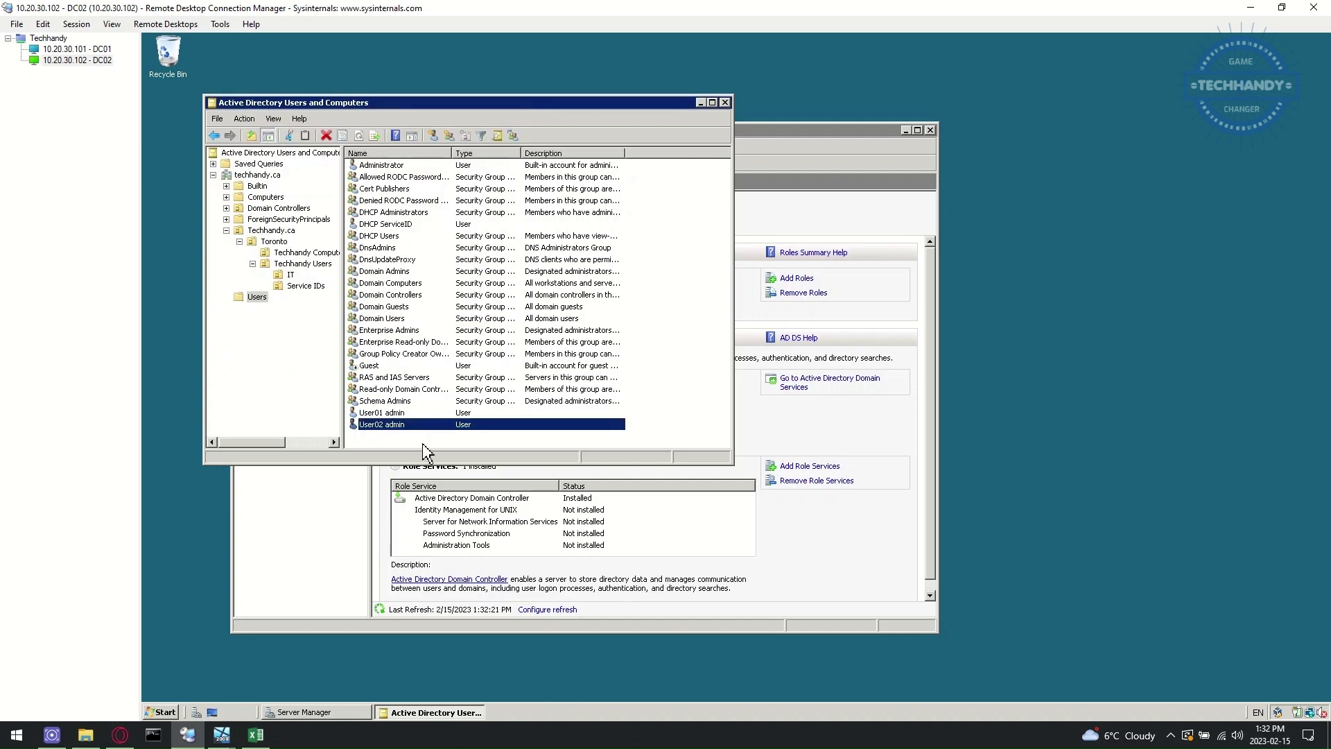
left_click(97, 50)
- On DC01, close User01 admin's properties and refresh the Users list to check replication
right_click(98, 48)
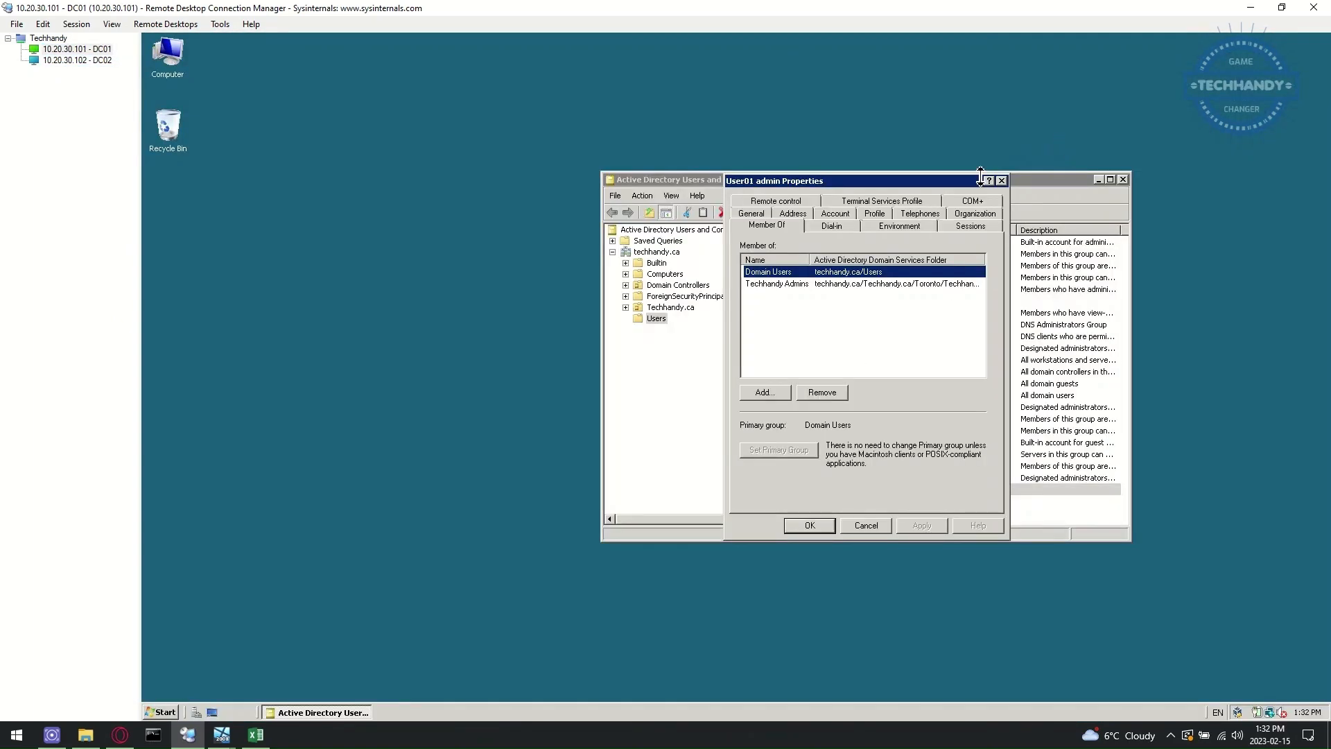
left_click(1002, 179)
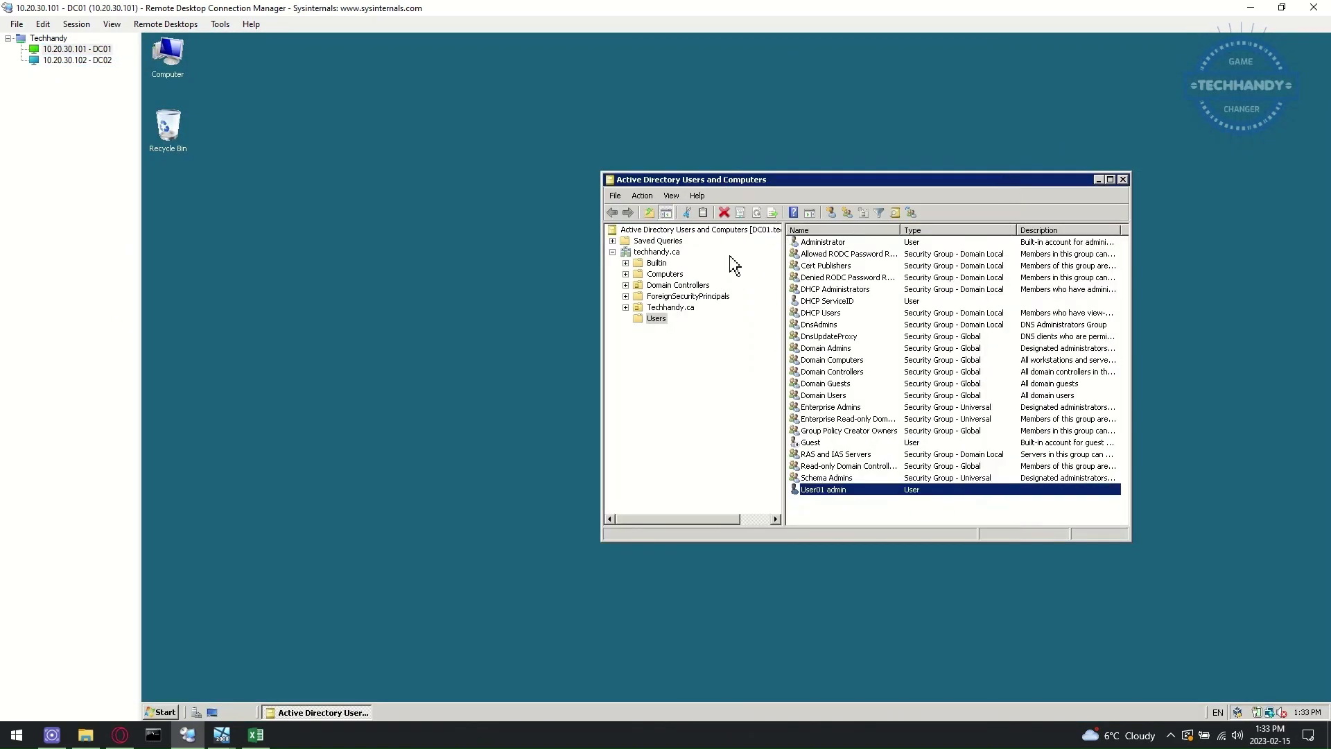
left_click(673, 198)
mouse_move(651, 198)
left_click(658, 318)
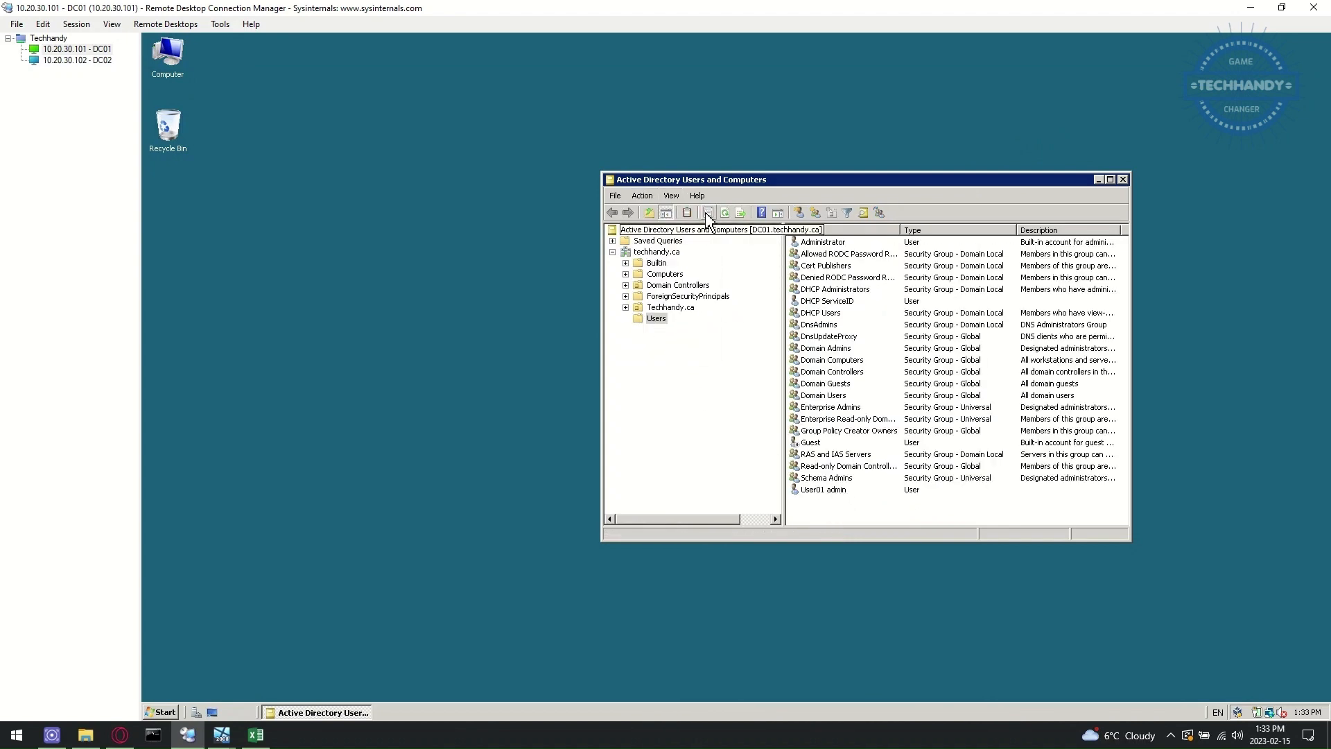
- Run gpupdate /force in an administrator command prompt on DC01
left_click(163, 712)
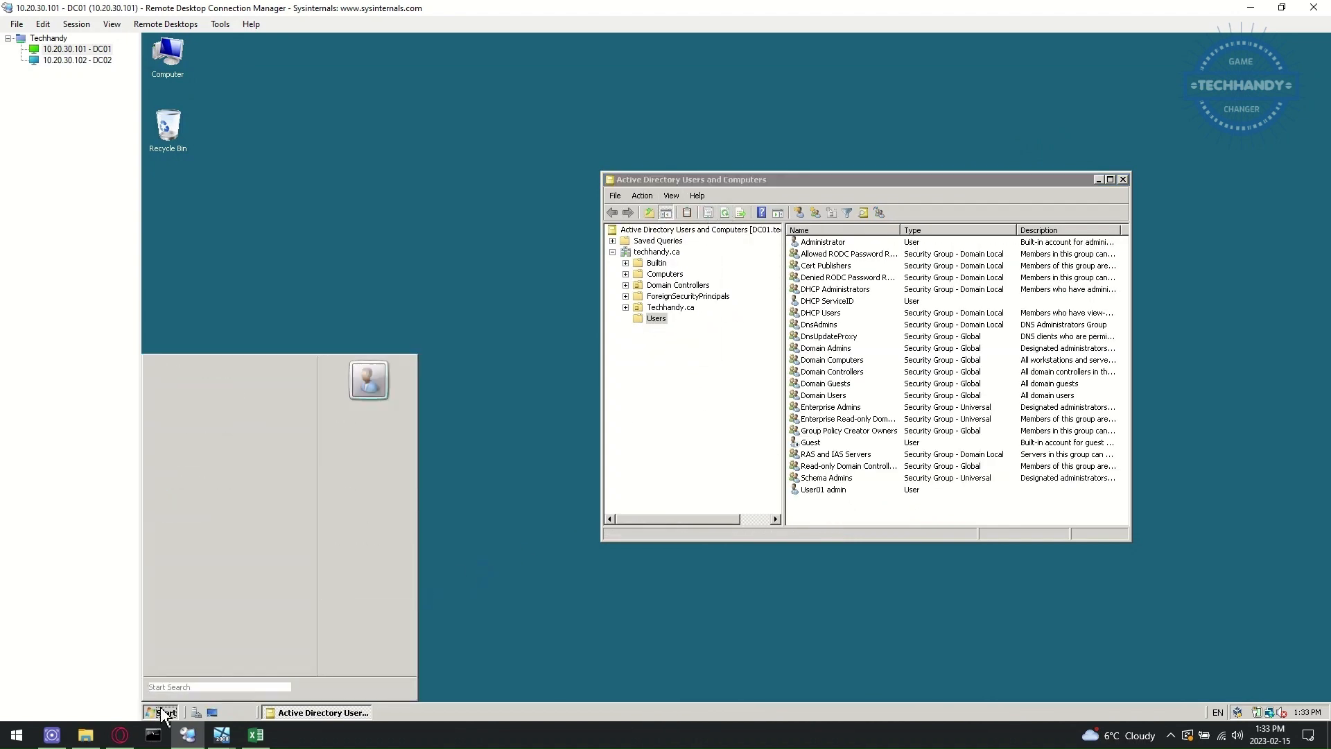
left_click(243, 395)
left_click_drag(542, 198, 409, 233)
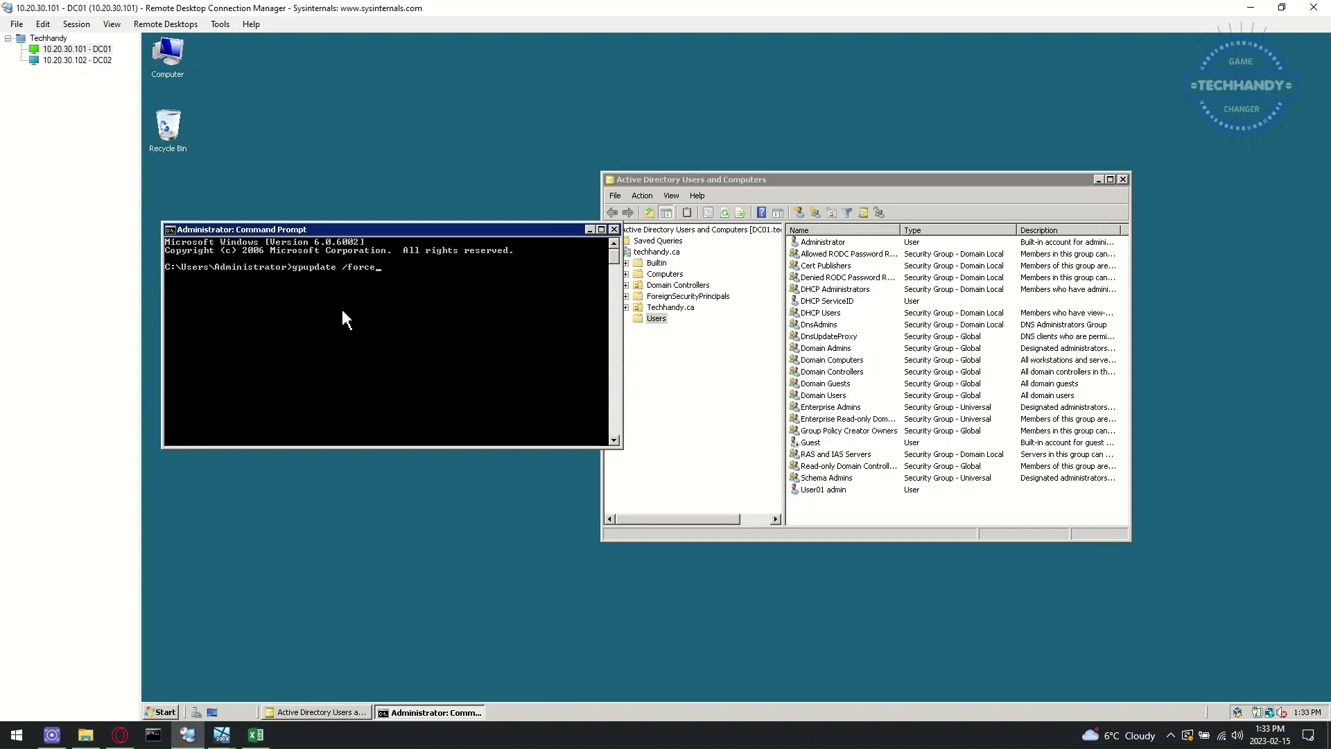
key("Return")
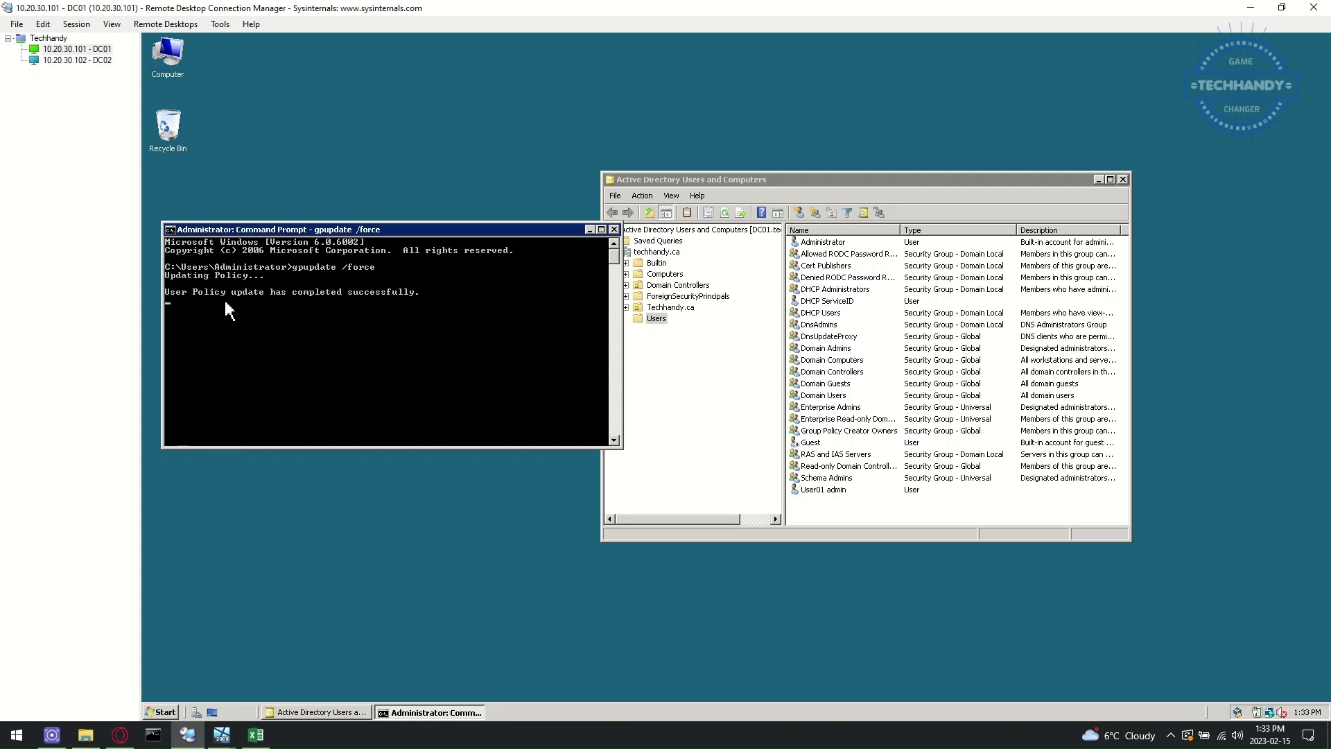
left_click(727, 219)
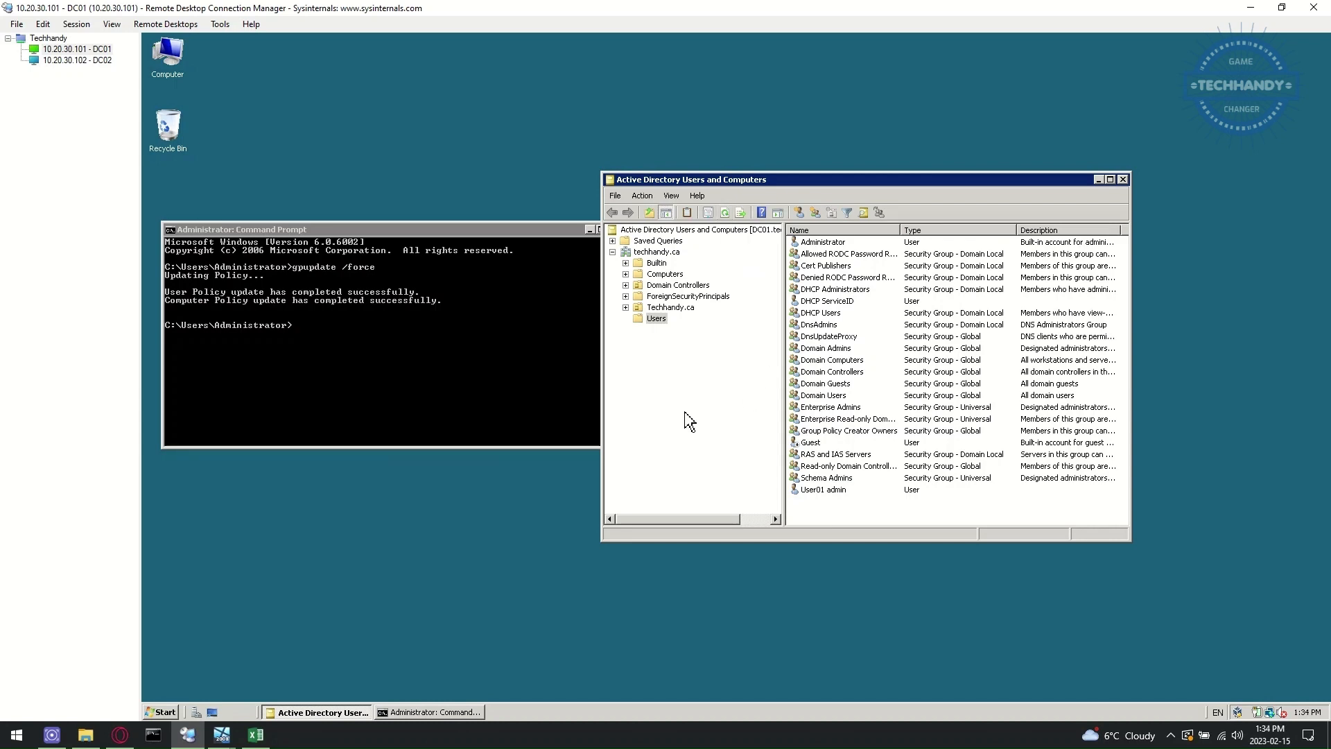
left_click(76, 60)
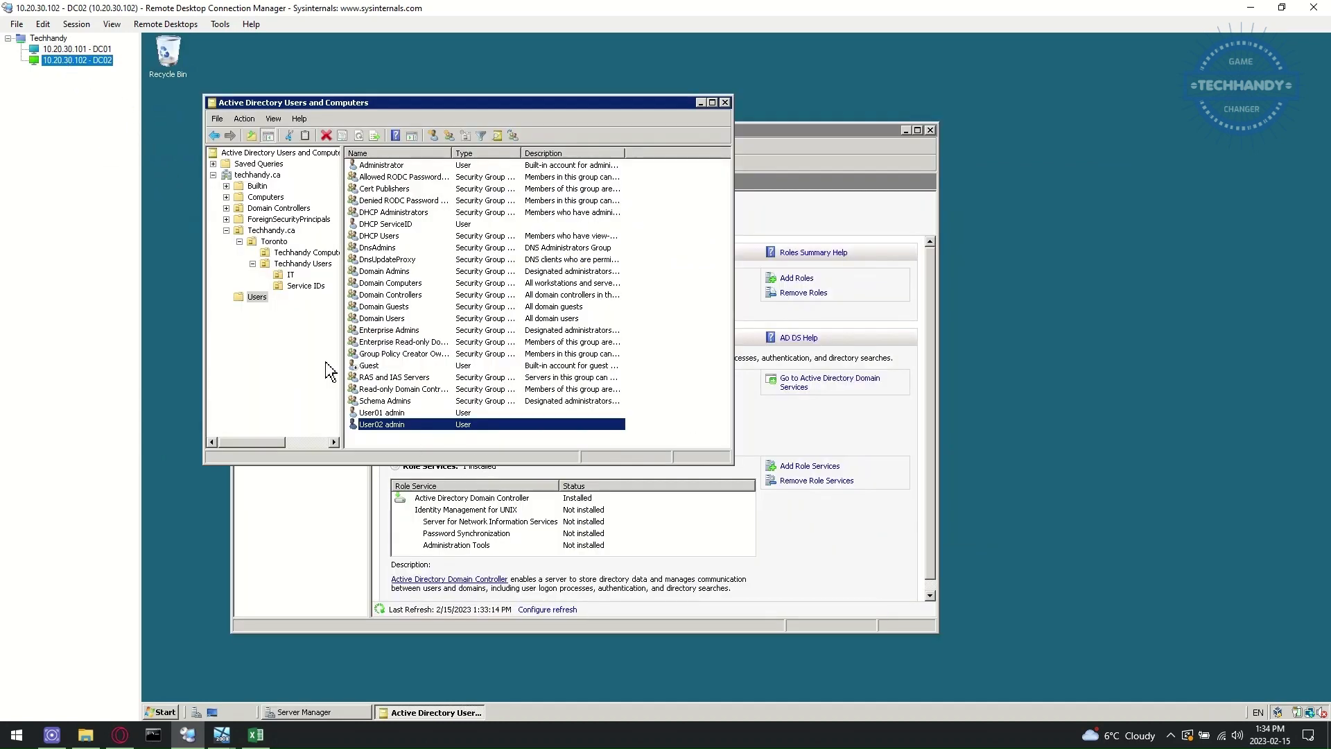
- Open Sites and Services on DC02 and expand DC01 and DC02 to their NTDS Settings
left_click(164, 712)
mouse_move(367, 540)
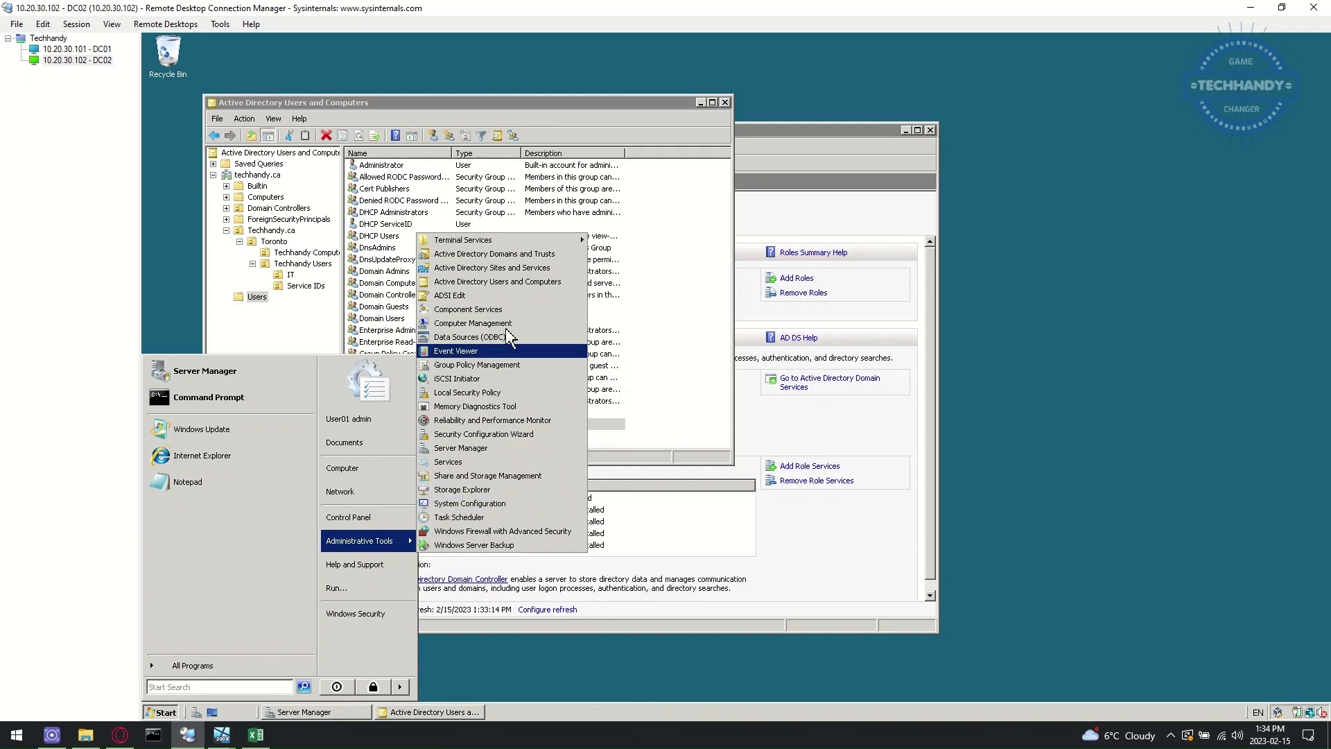
left_click(540, 269)
left_click(338, 546)
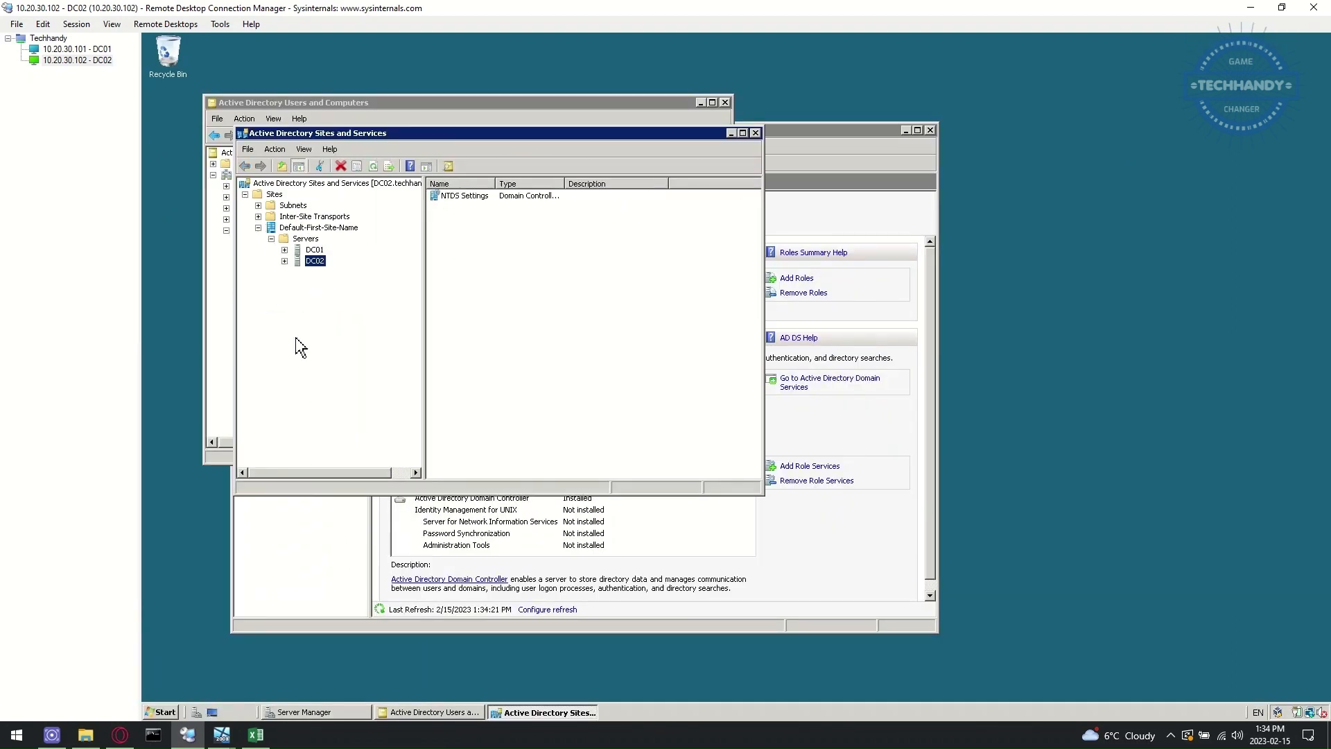
left_click(314, 250)
left_click(284, 250)
left_click(316, 272)
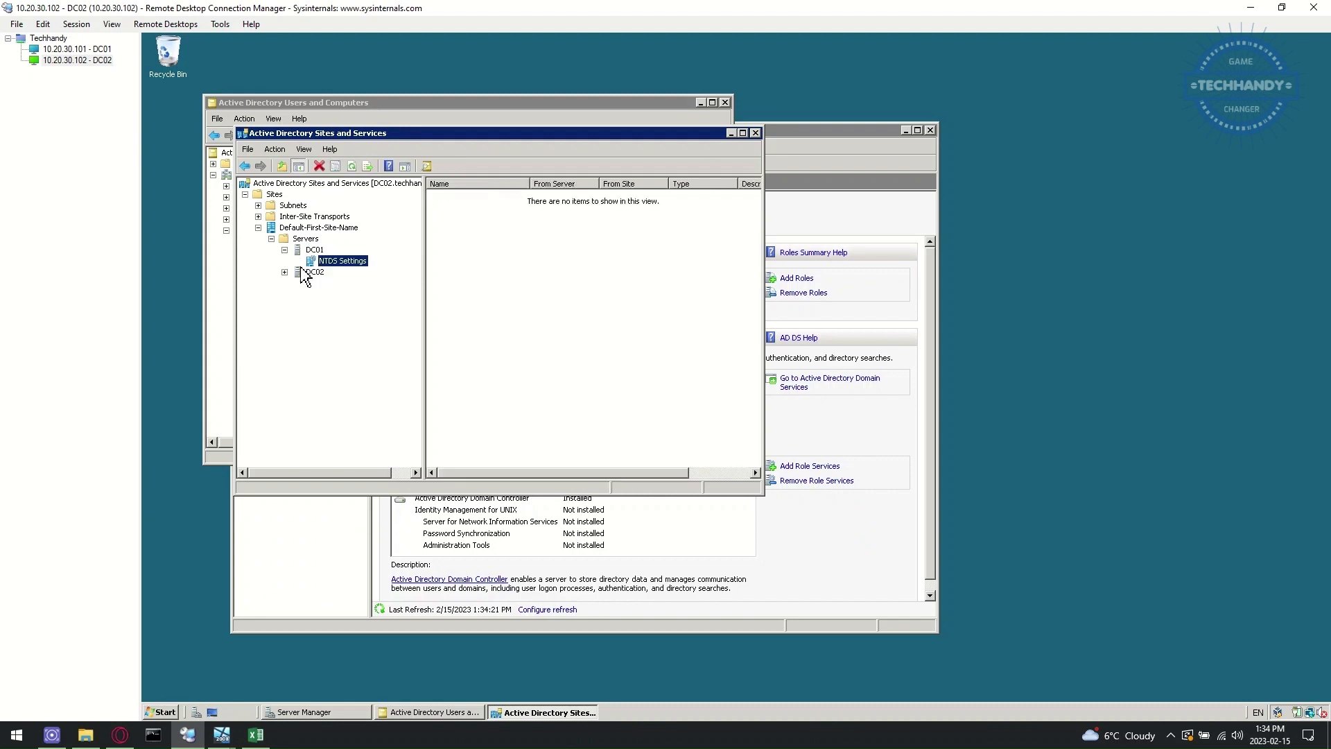
left_click(285, 272)
left_click(343, 284)
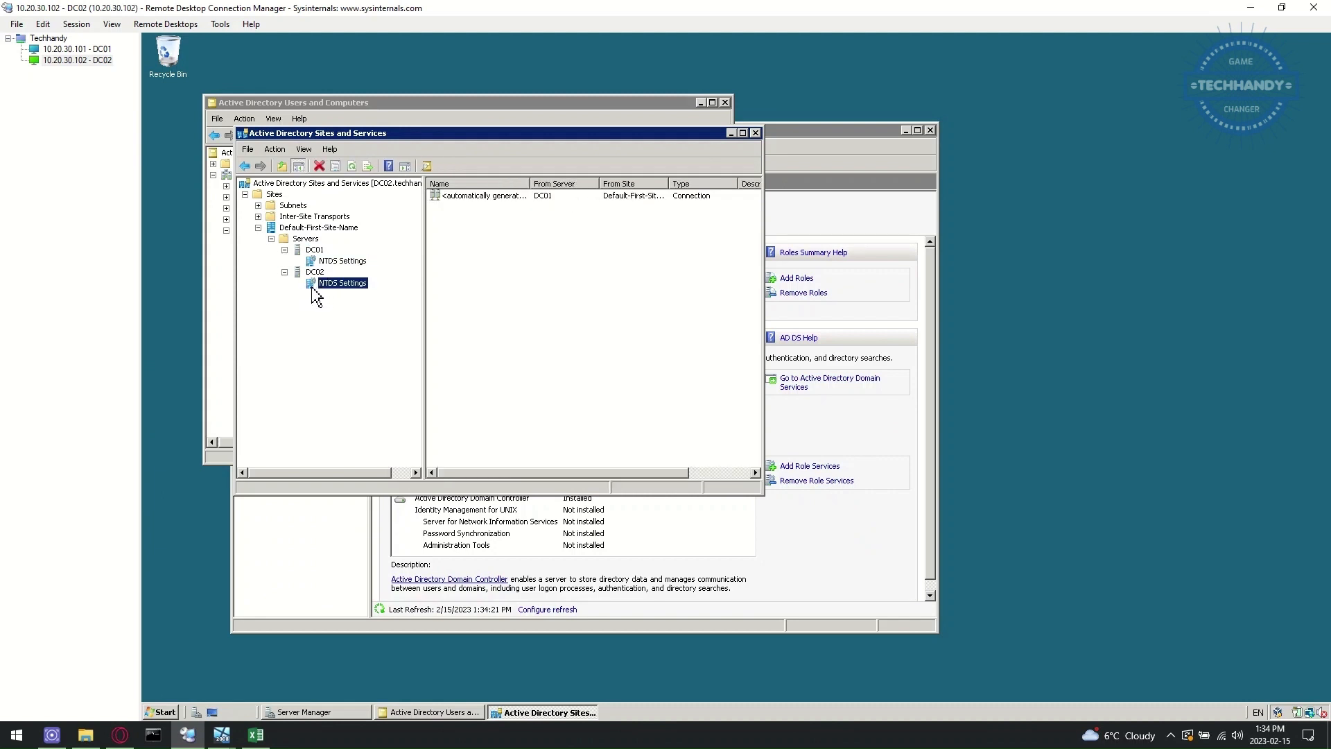
- Replicate DC02's automatically generated connection from DC01 now, then check DC01's NTDS Settings
right_click(361, 288)
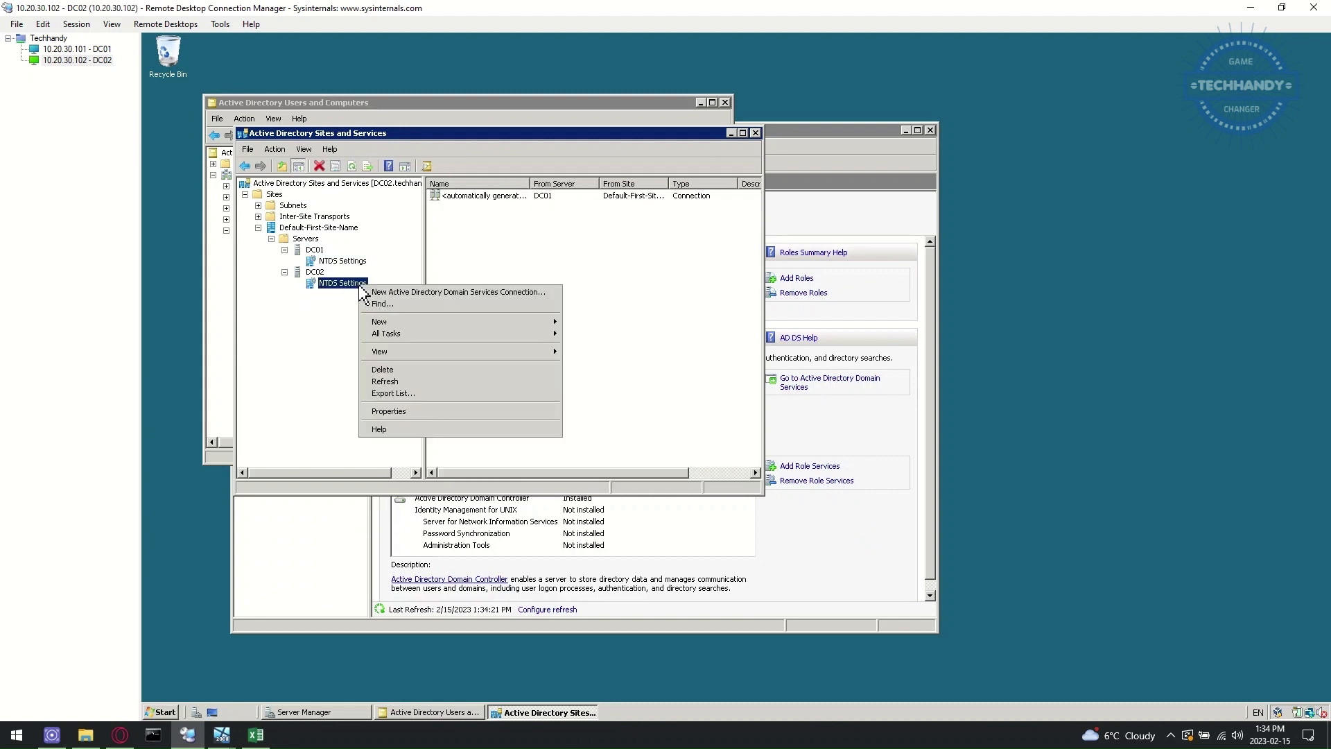
right_click(505, 205)
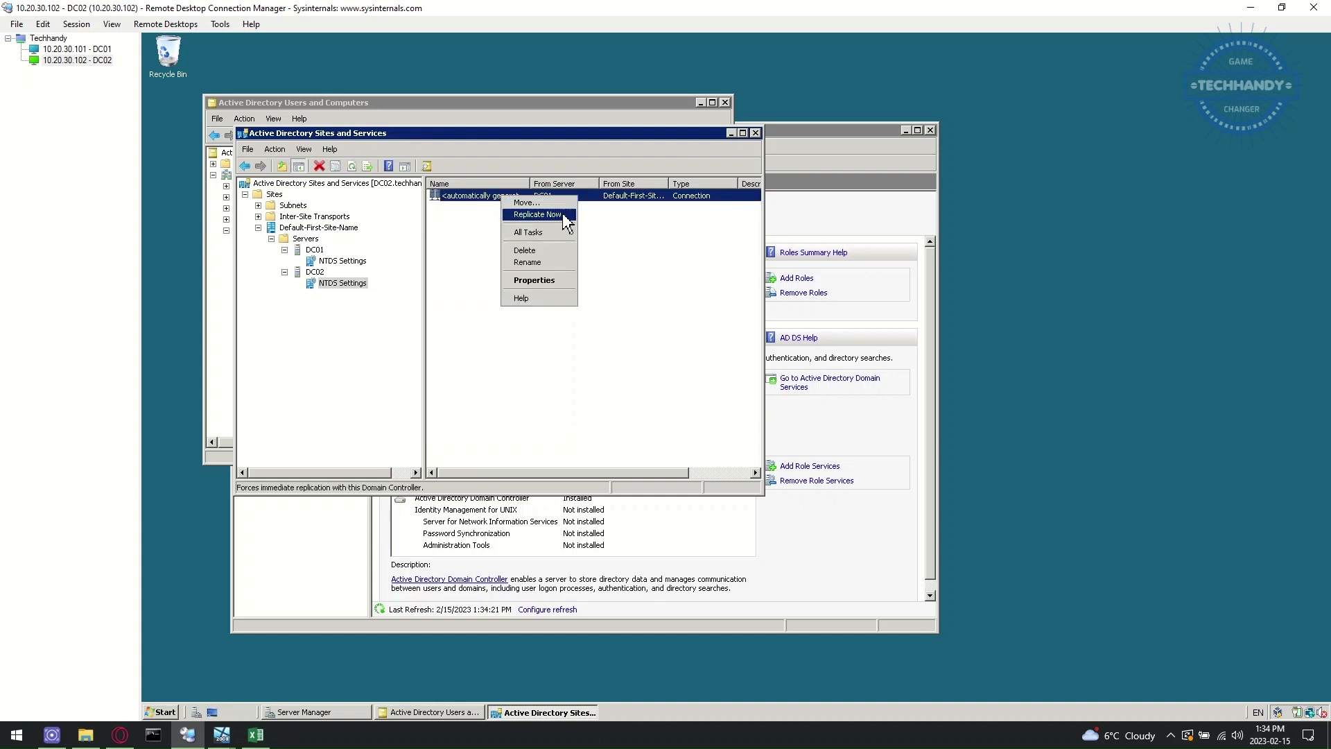
left_click(558, 214)
left_click(832, 417)
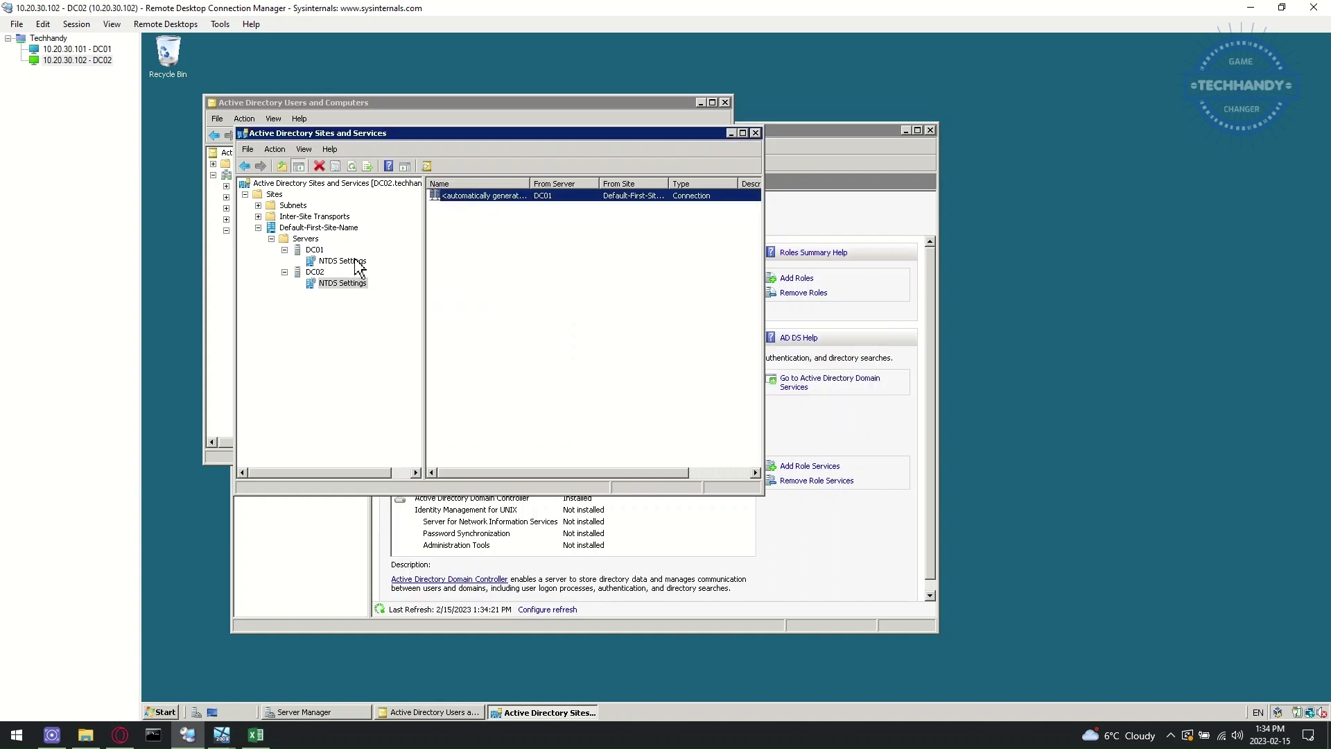
left_click(342, 261)
left_click(316, 251)
left_click(319, 261)
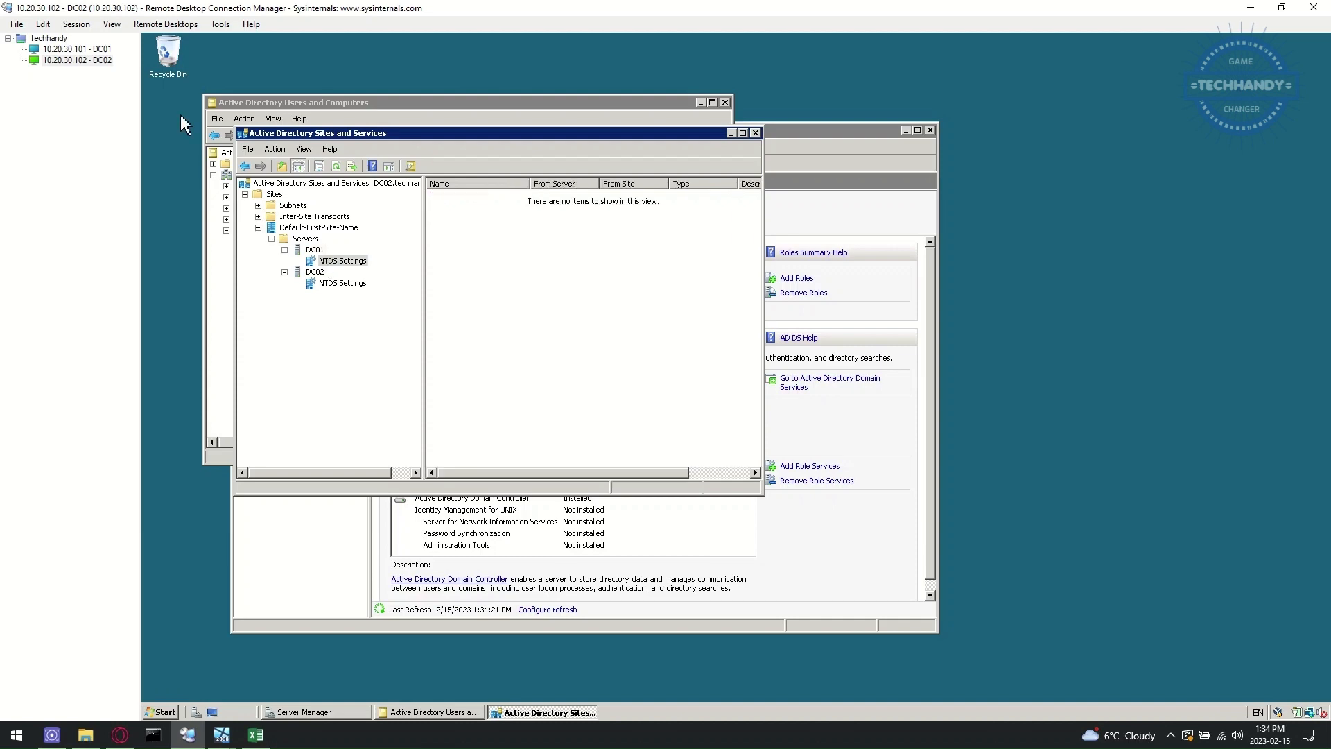
left_click(97, 48)
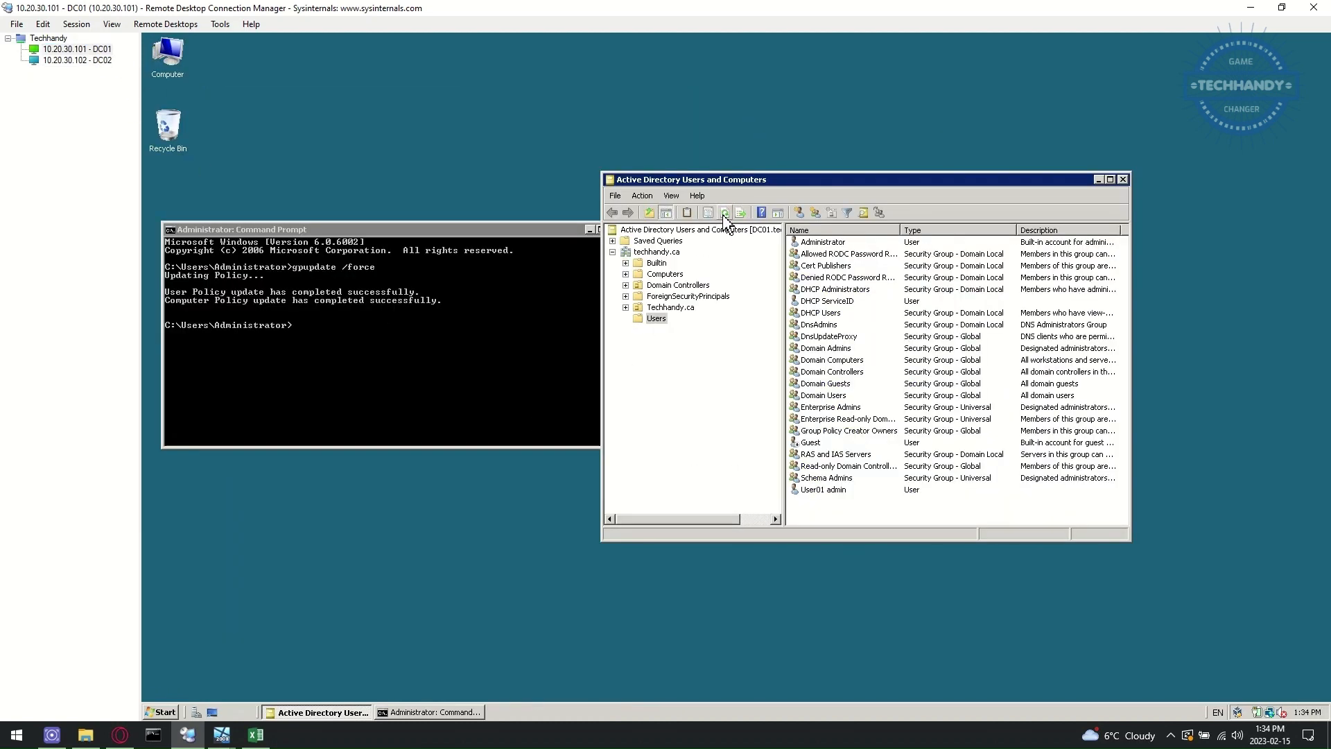
- Run Replicate configuration on DC01's NTDS Settings twice, acknowledging each result
left_click(100, 61)
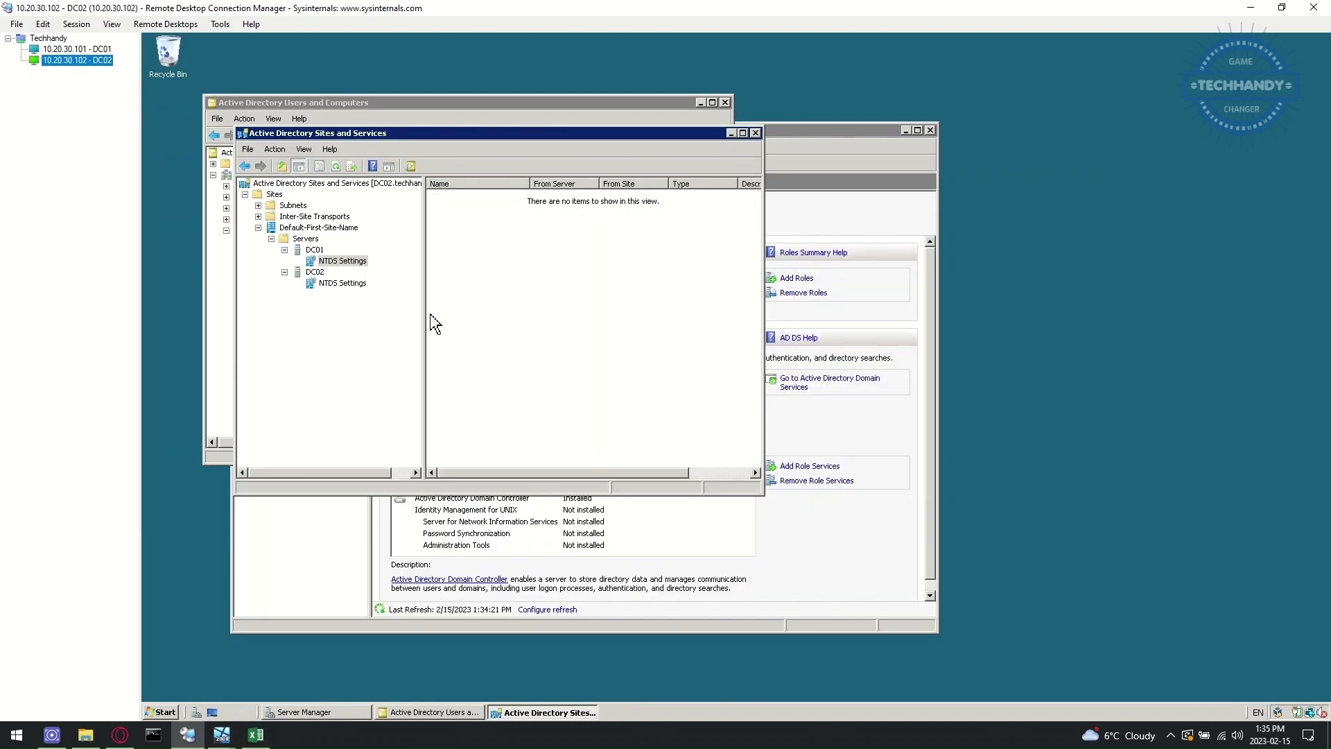
right_click(353, 260)
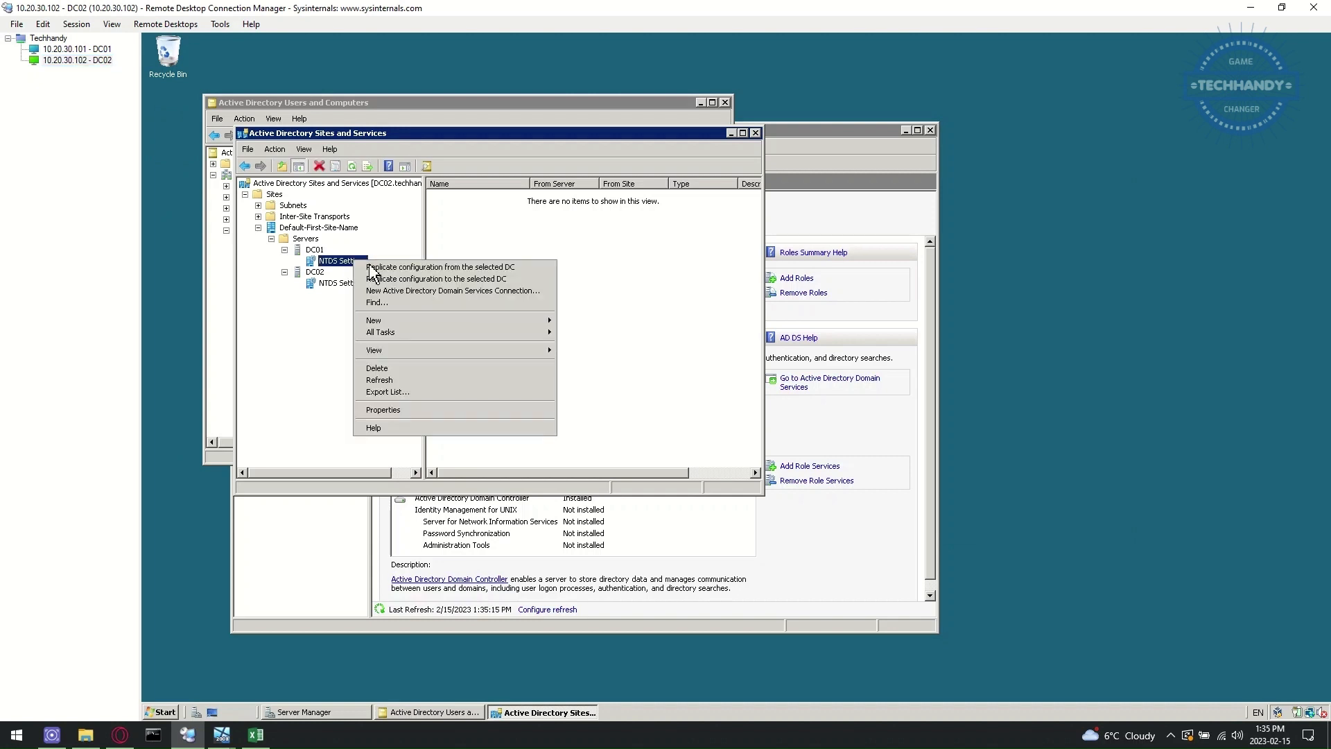
left_click(477, 268)
left_click(828, 416)
right_click(359, 265)
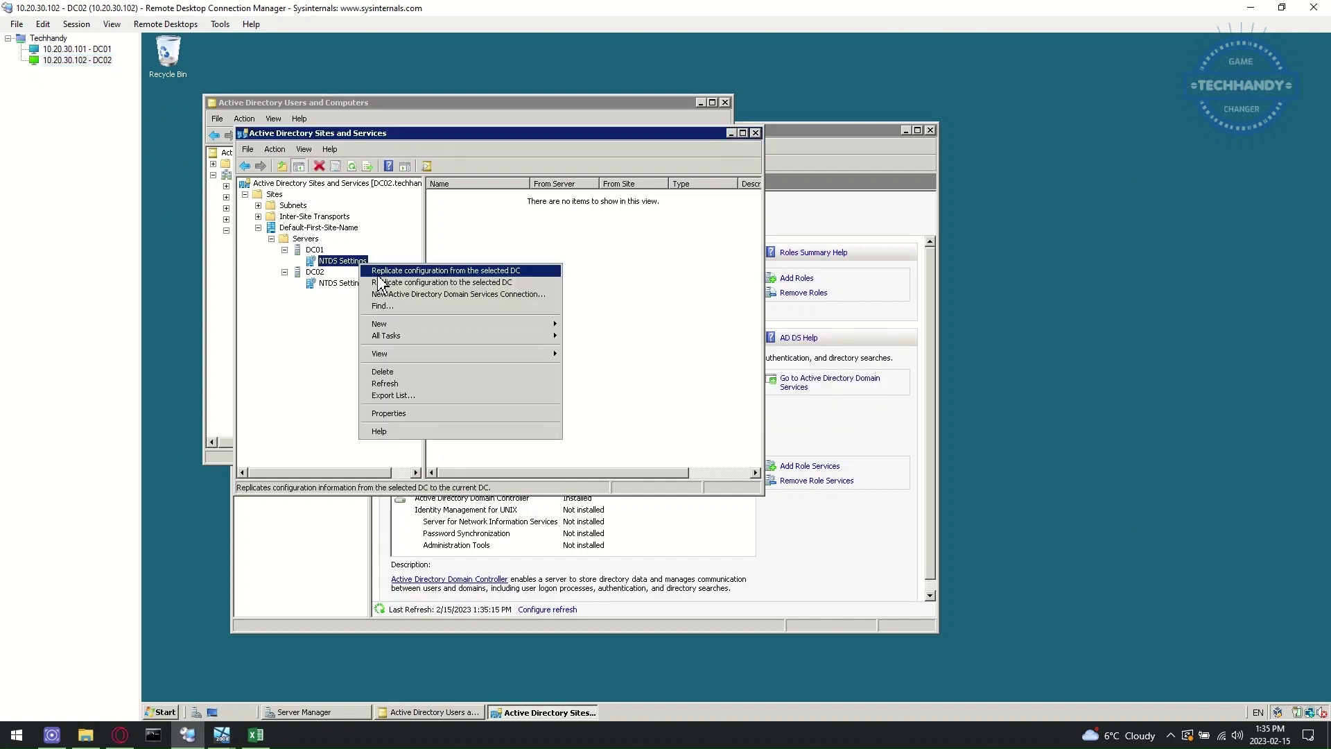
left_click(386, 279)
left_click(845, 416)
left_click(77, 49)
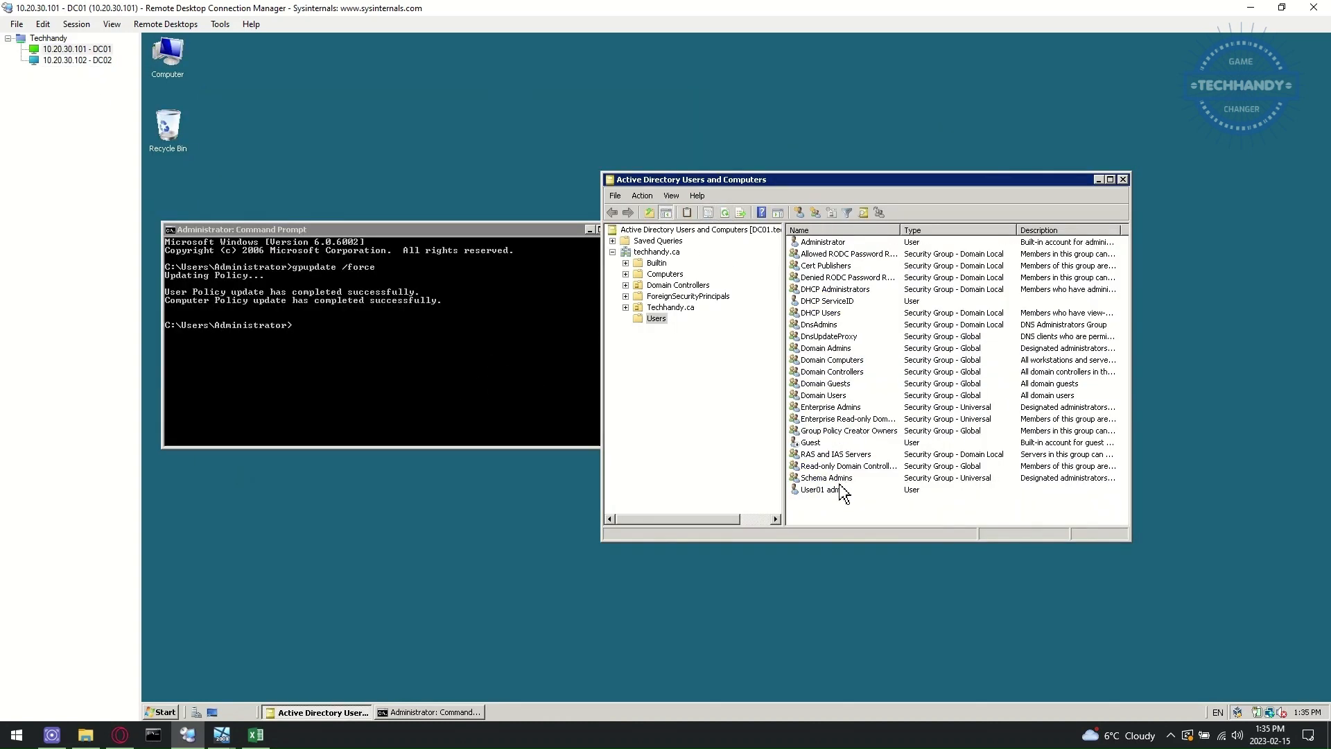
- Add a connection named DC02 with DC02 as source under DC01's NTDS Settings and replicate it
left_click(77, 60)
right_click(355, 260)
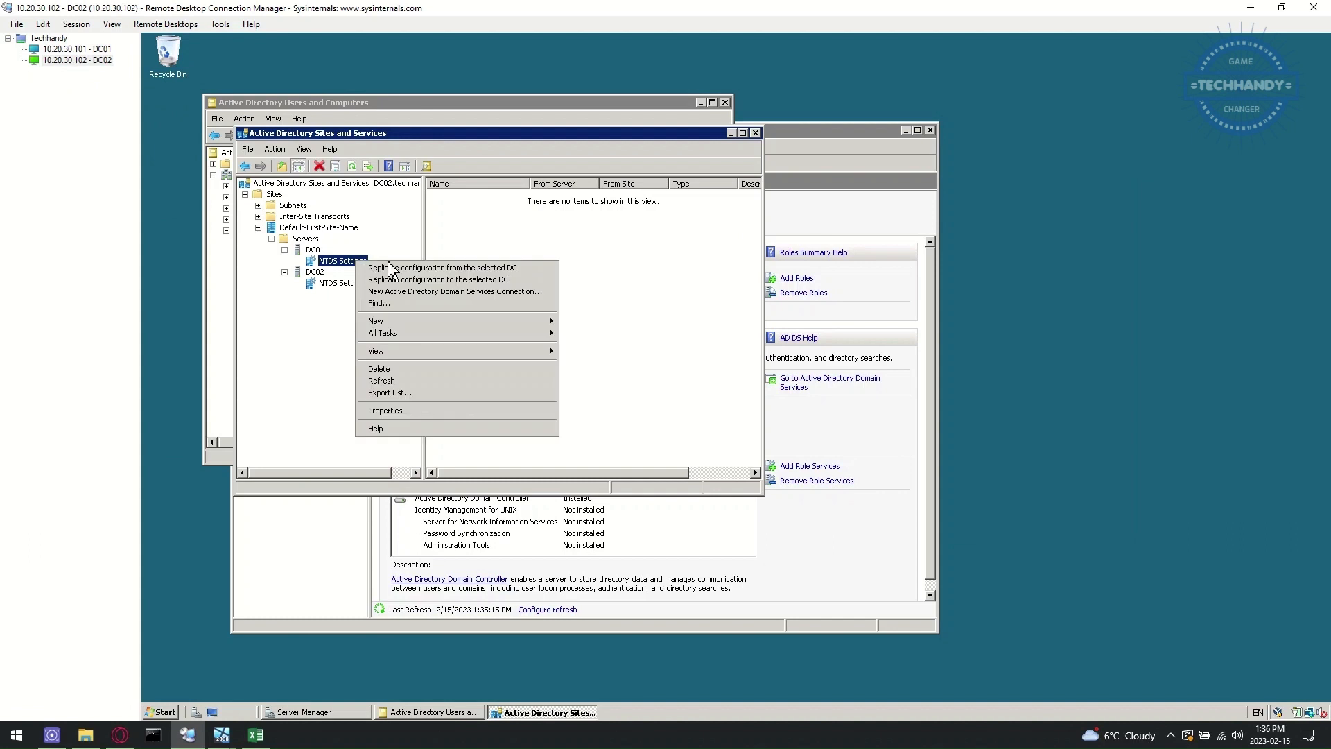
left_click(493, 292)
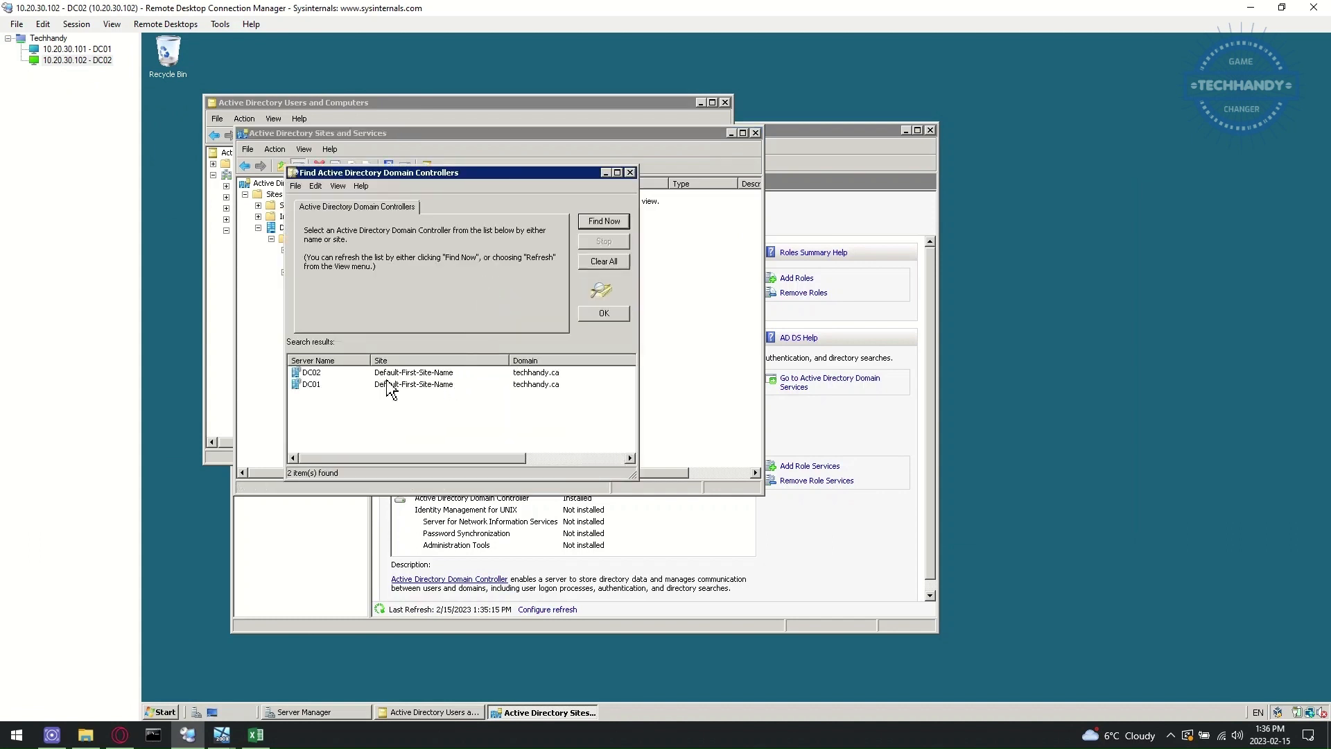
left_click(319, 378)
left_click(600, 314)
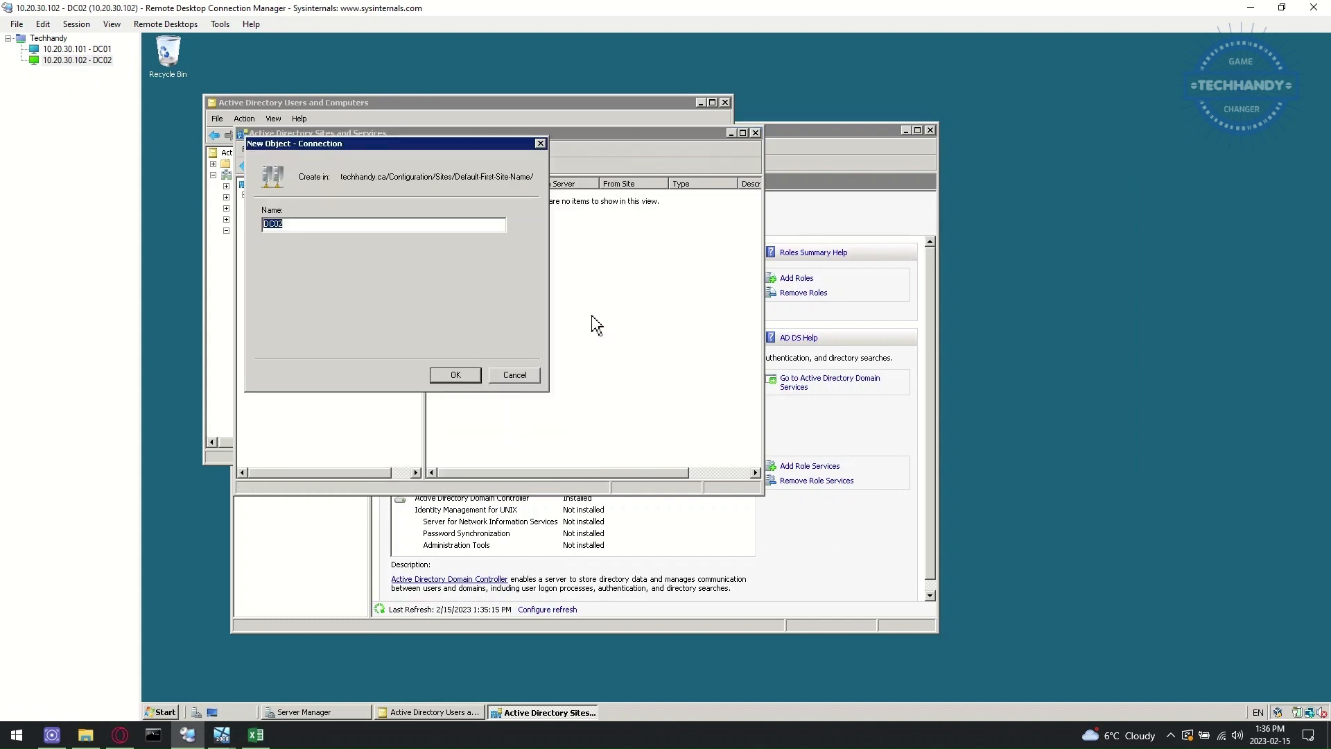
left_click(465, 376)
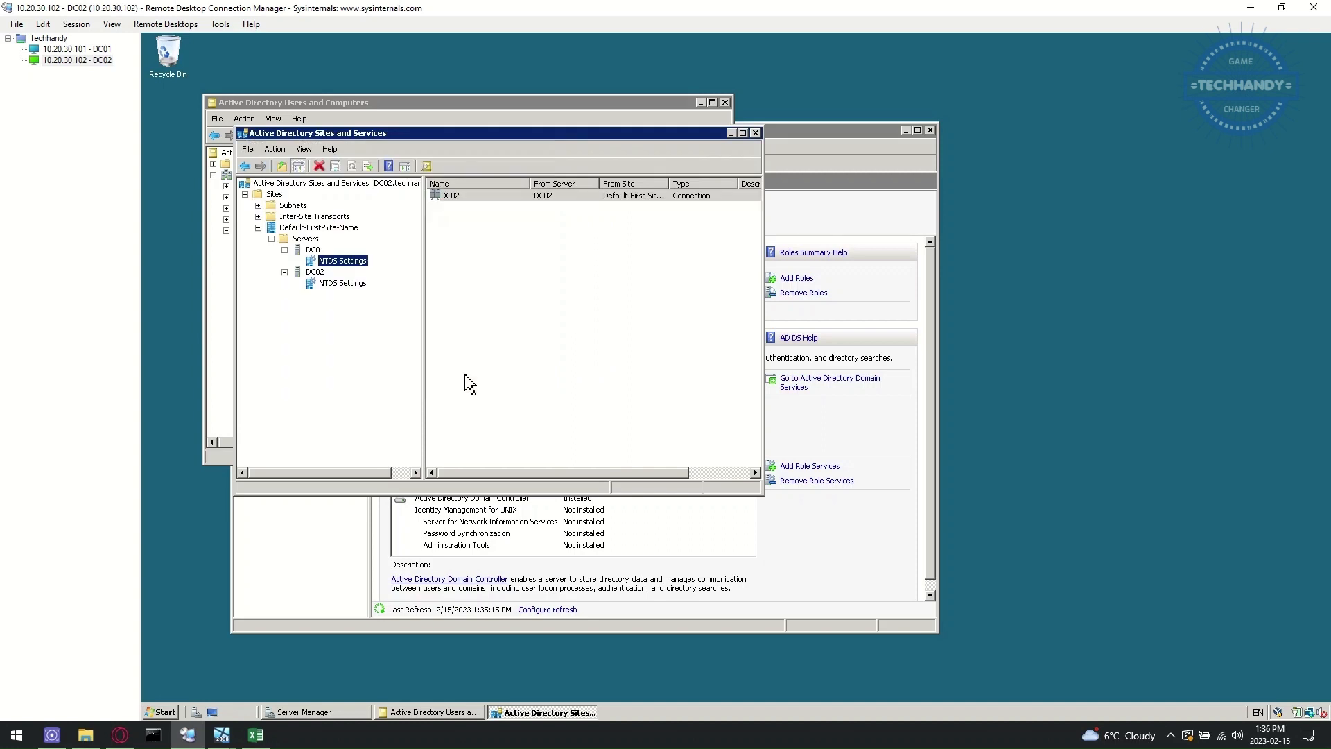
right_click(515, 196)
left_click(538, 206)
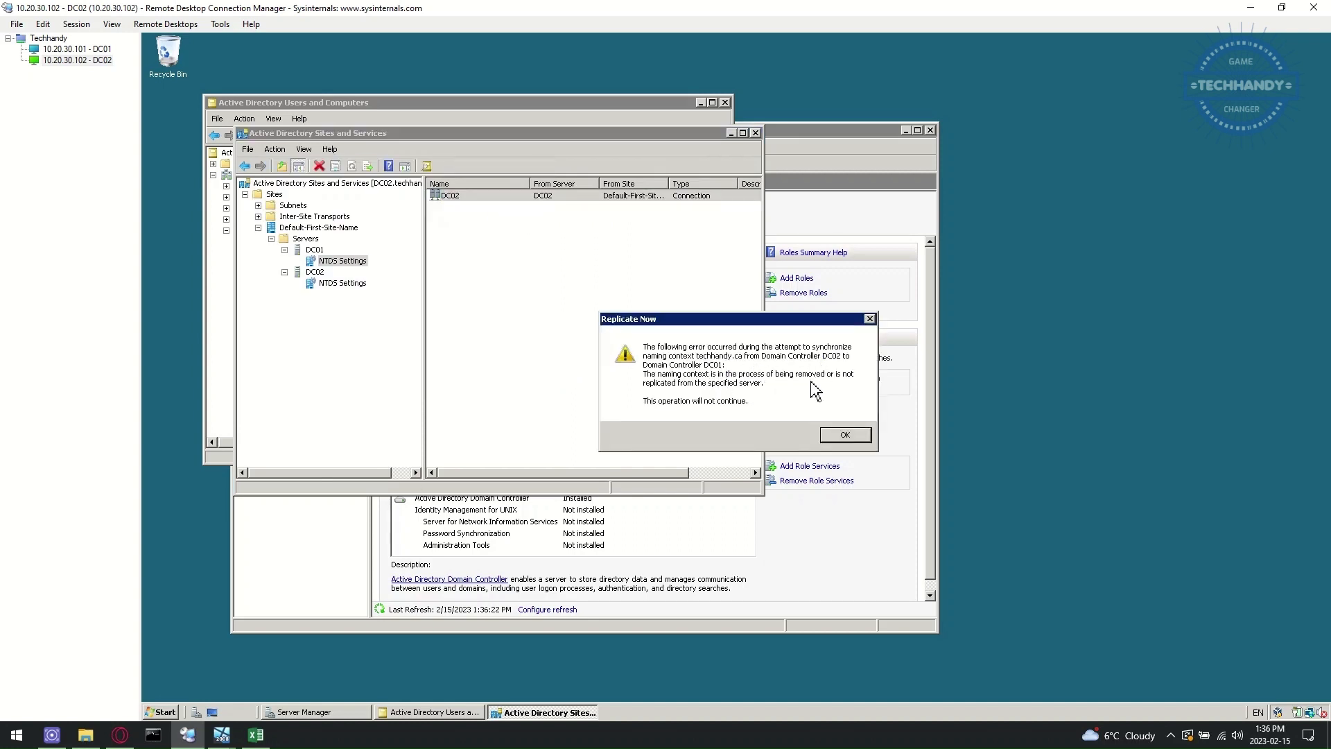
left_click(843, 436)
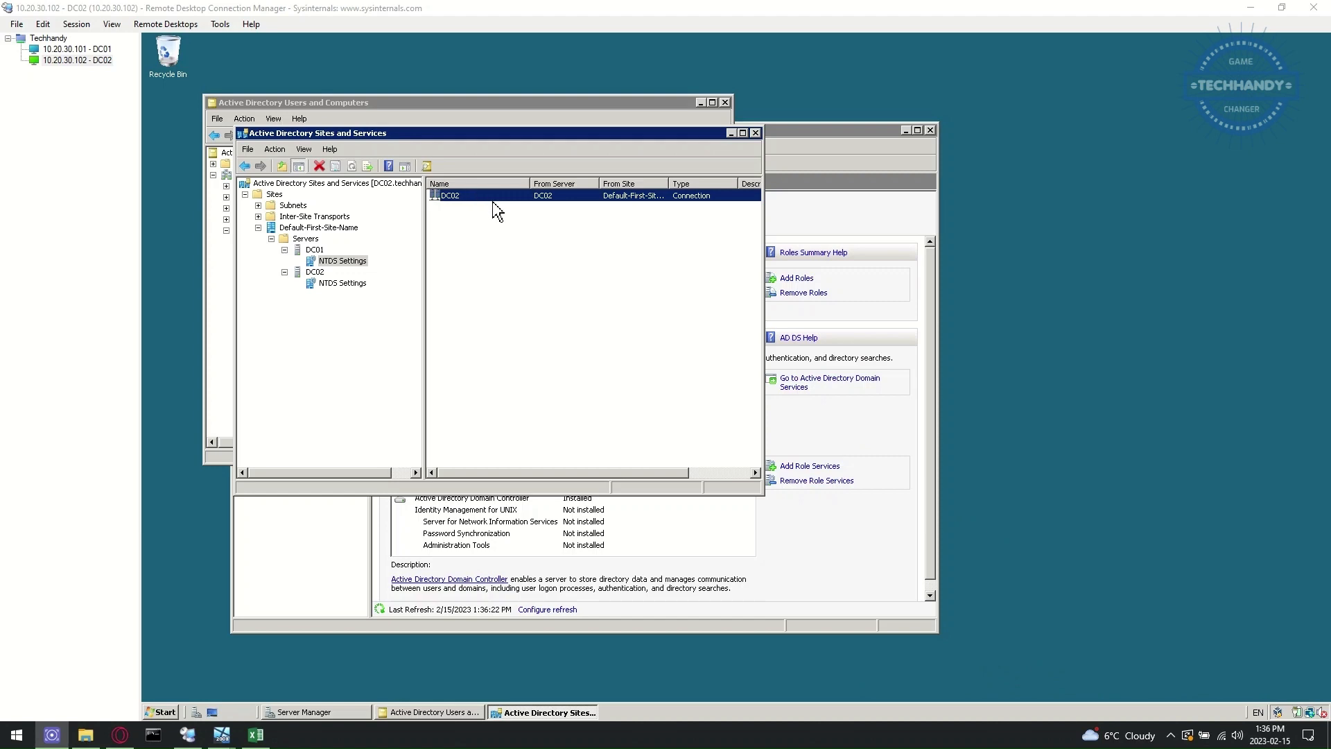
left_click(95, 51)
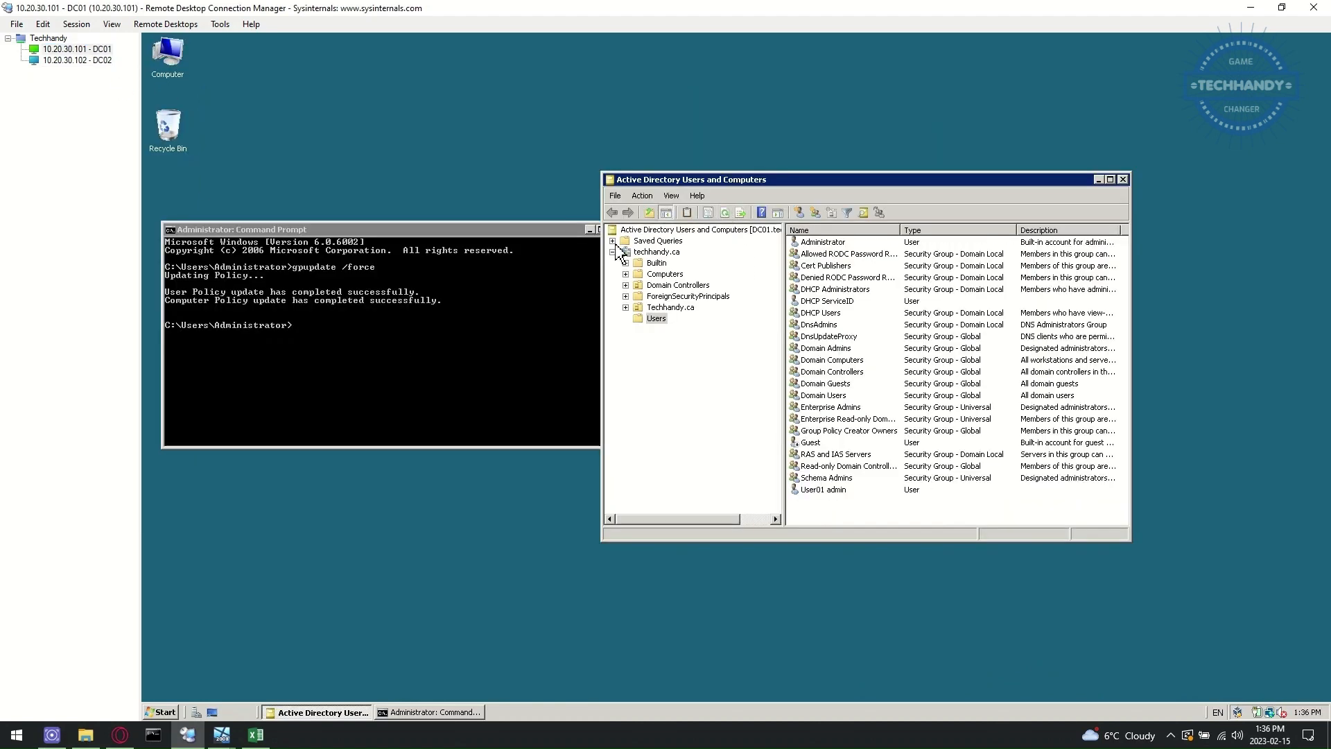
- Reload the techhandy.ca forward lookup zone in DC01's DNS Manager, showing DC02 at 10.20.30.102
left_click(162, 712)
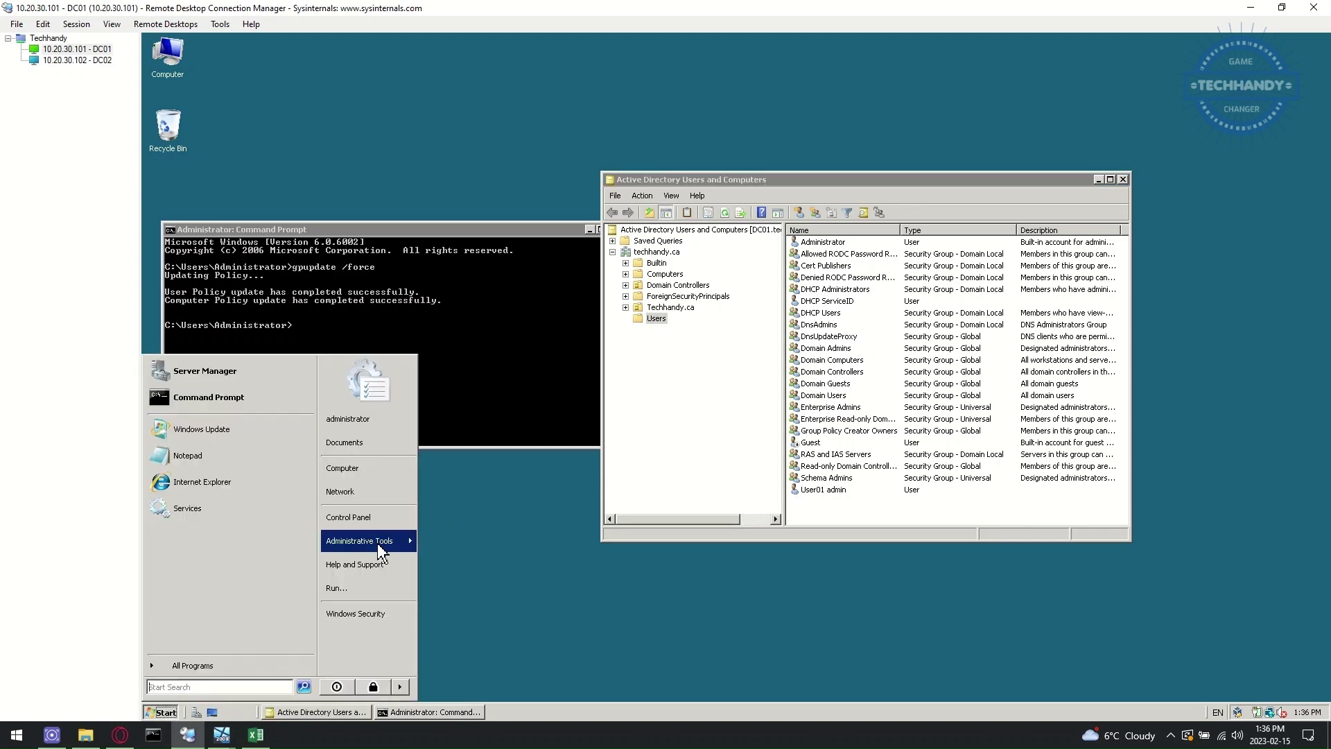
mouse_move(381, 541)
left_click(535, 336)
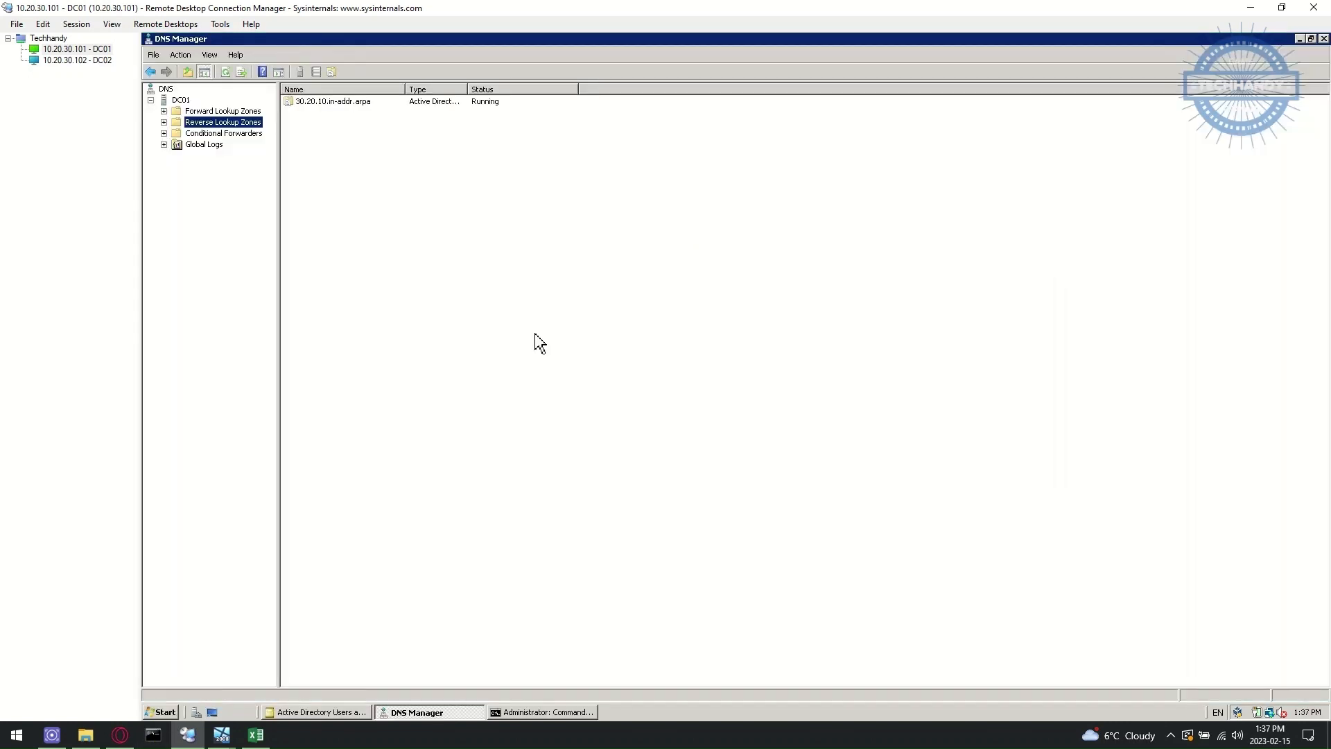
double_click(177, 111)
left_click(206, 134)
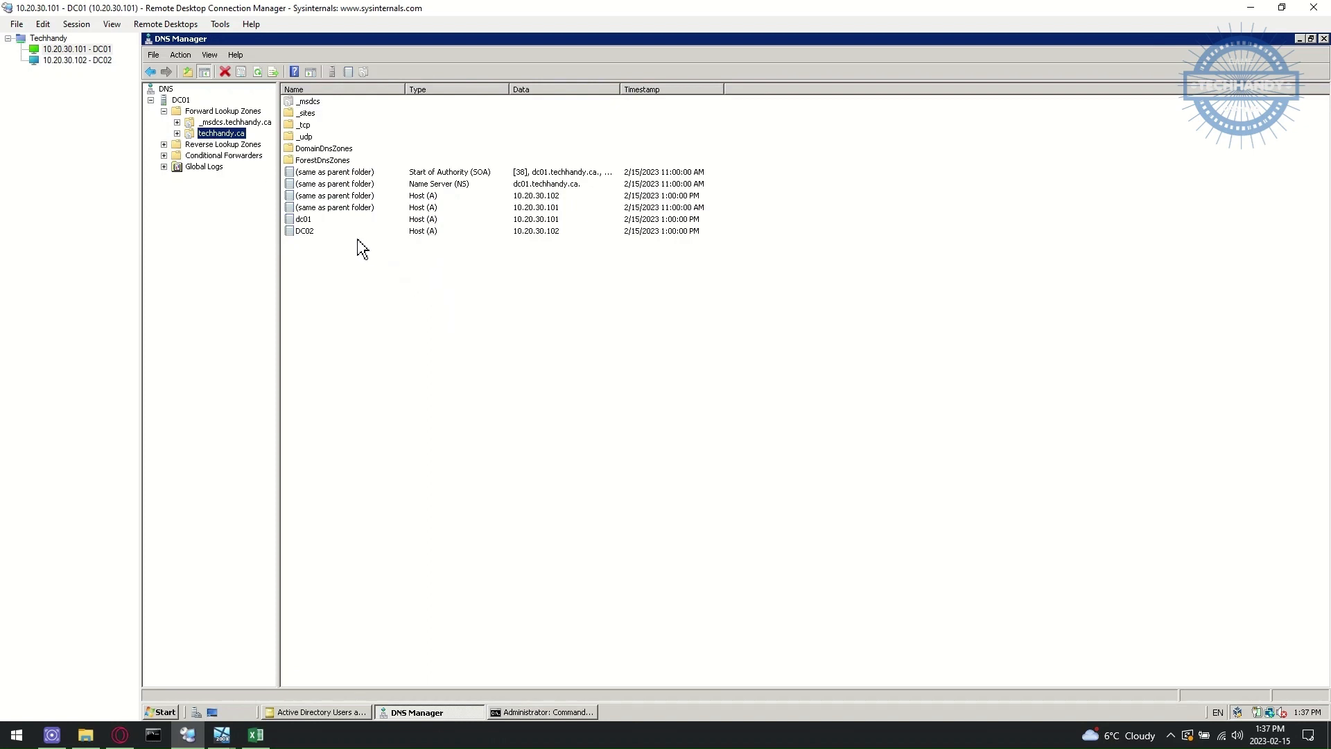
right_click(232, 135)
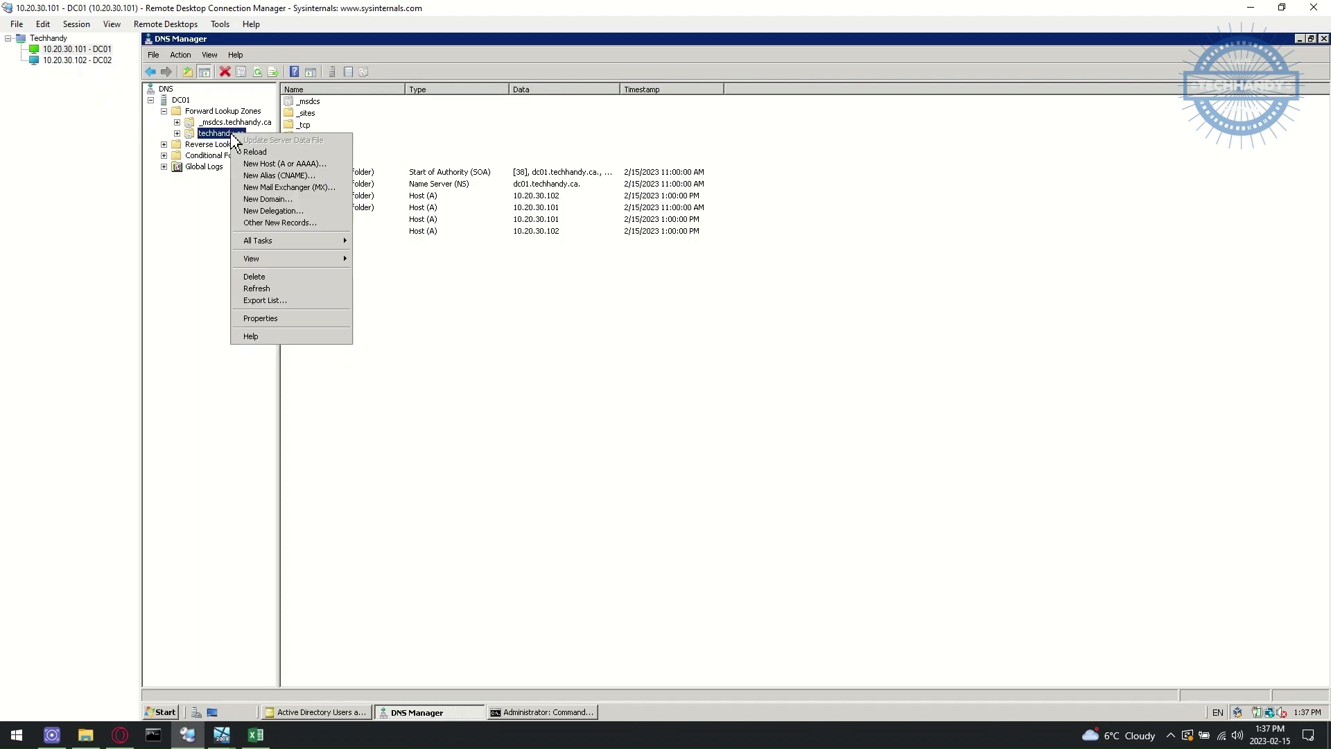
mouse_move(281, 242)
left_click(410, 249)
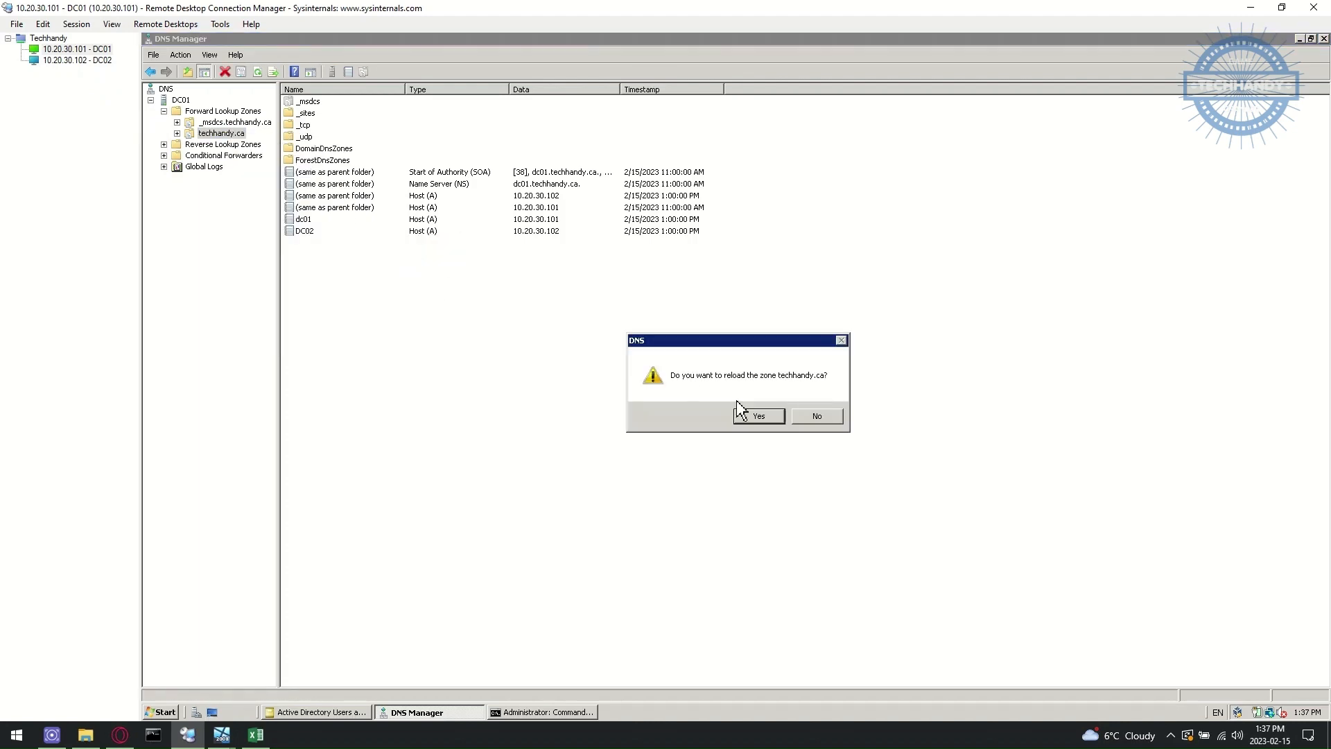
left_click(779, 415)
left_click(420, 712)
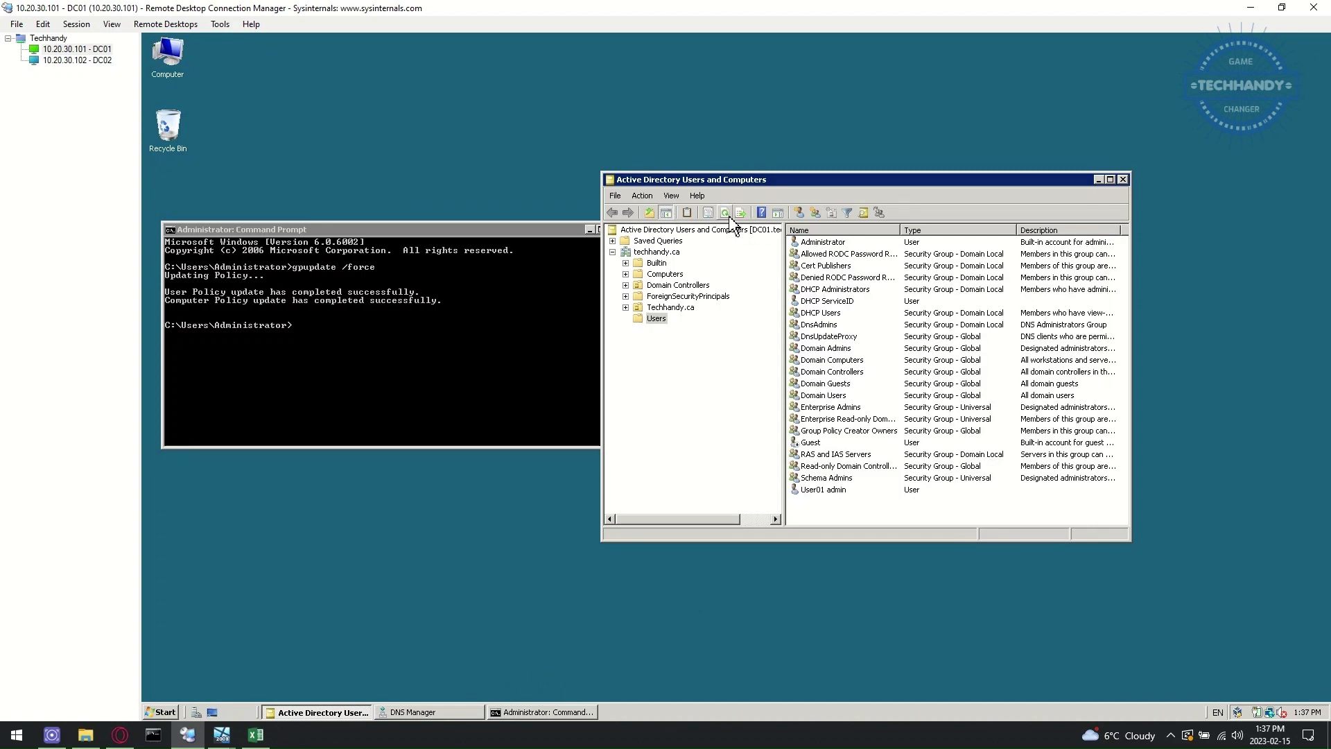
- Replicate configuration from DC02 to DC01 and replicate the DC02 connection successfully
left_click(66, 61)
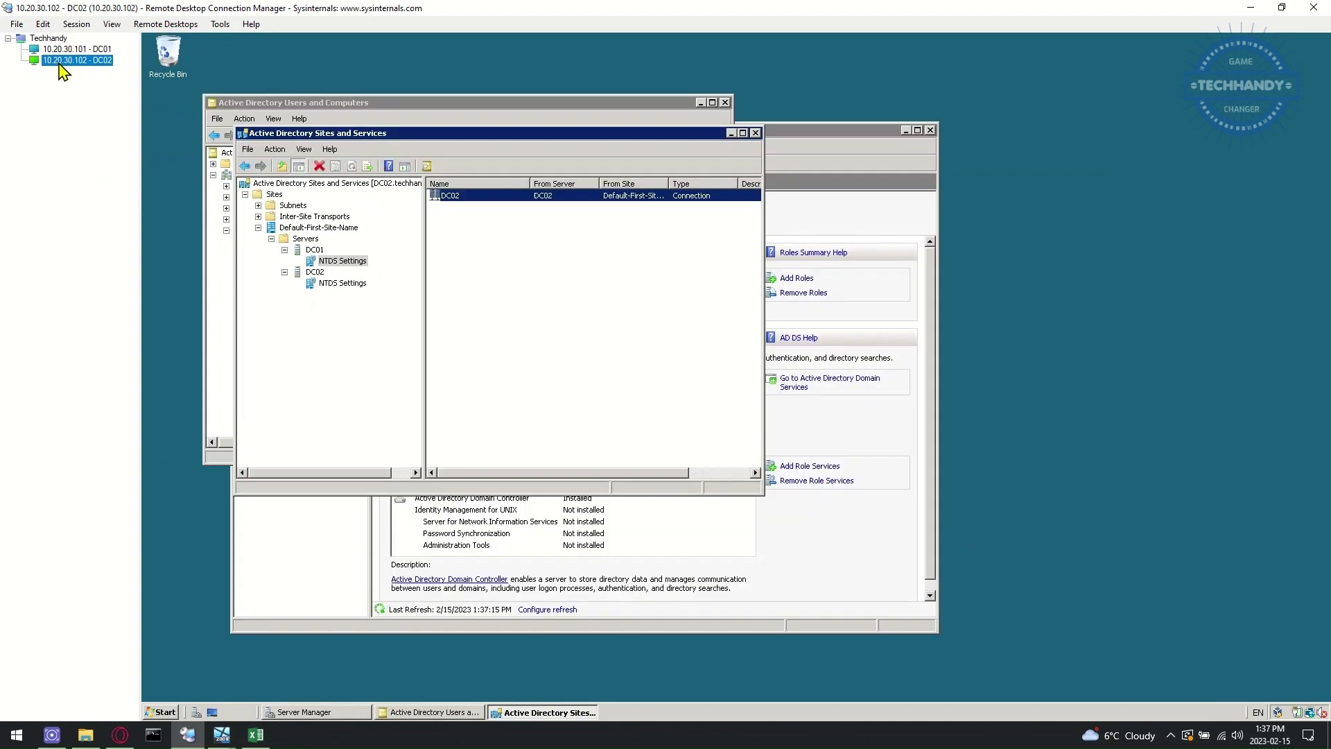
left_click(350, 260)
right_click(350, 260)
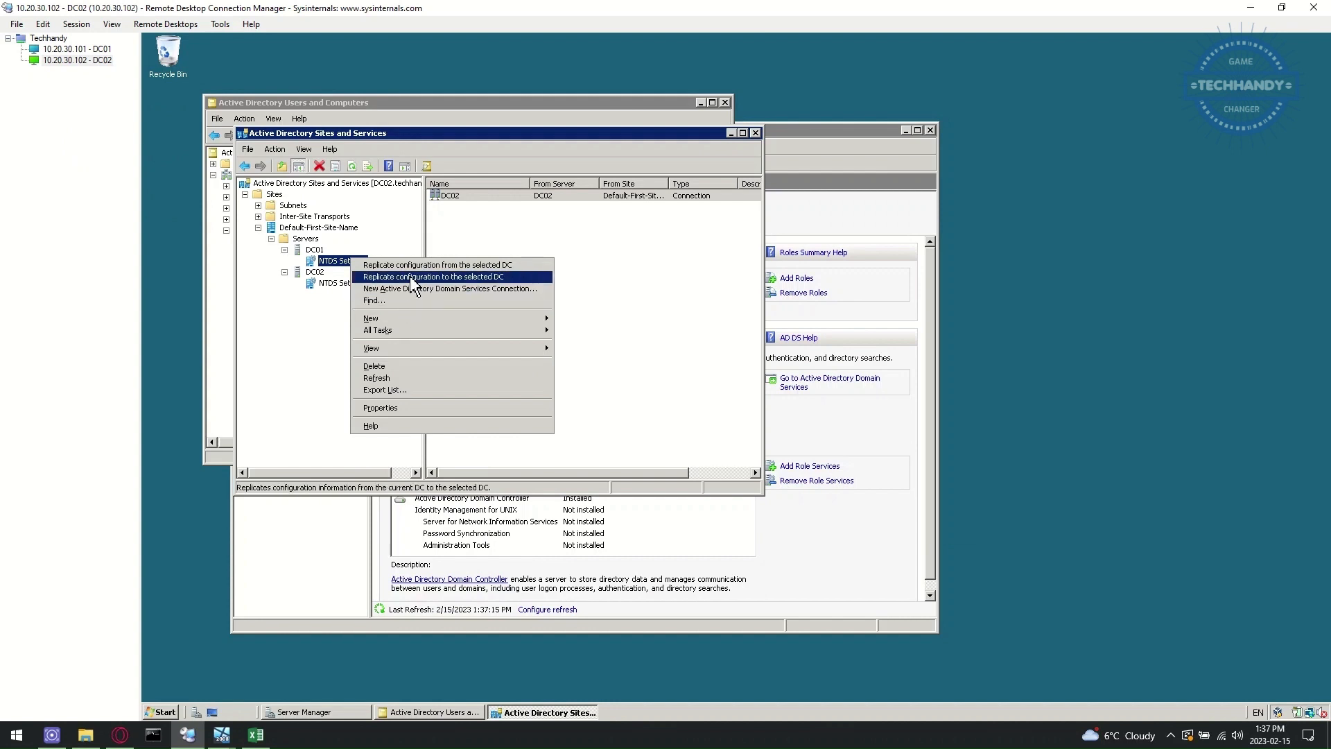
left_click(410, 276)
left_click(837, 416)
right_click(618, 200)
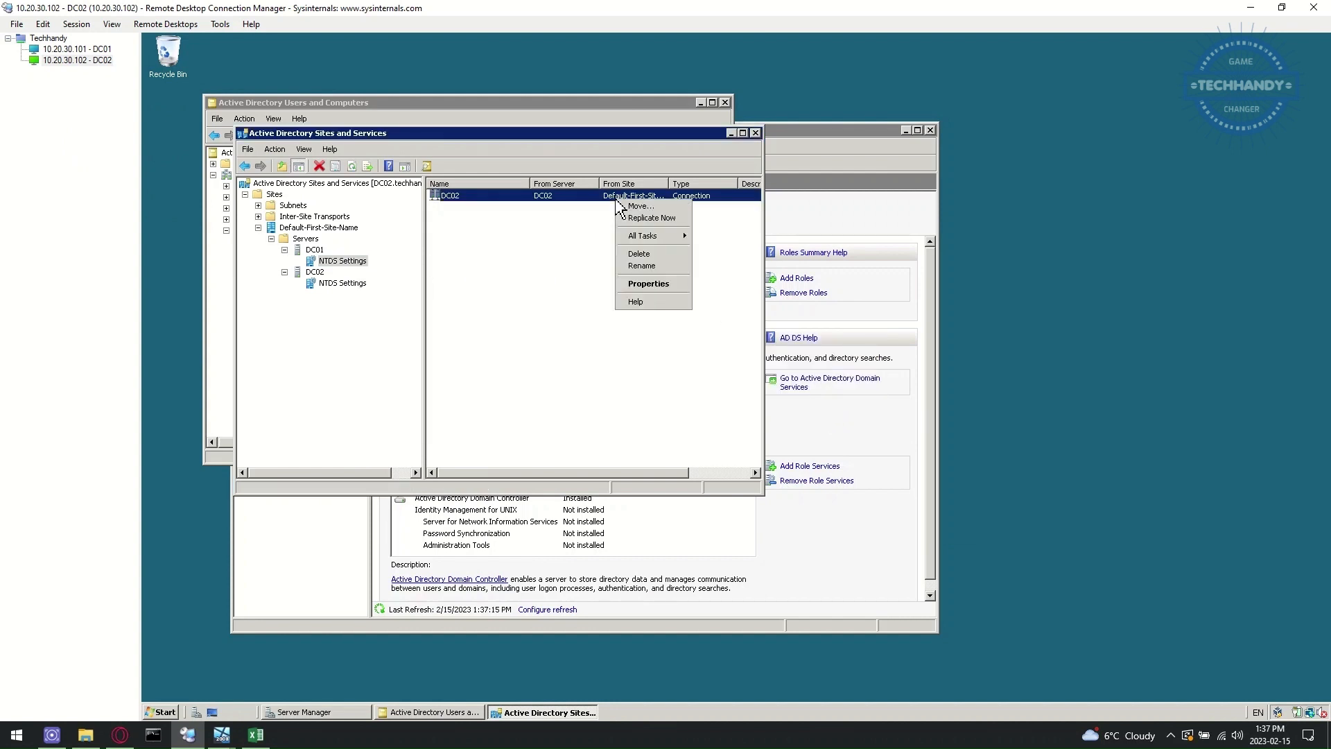
left_click(648, 218)
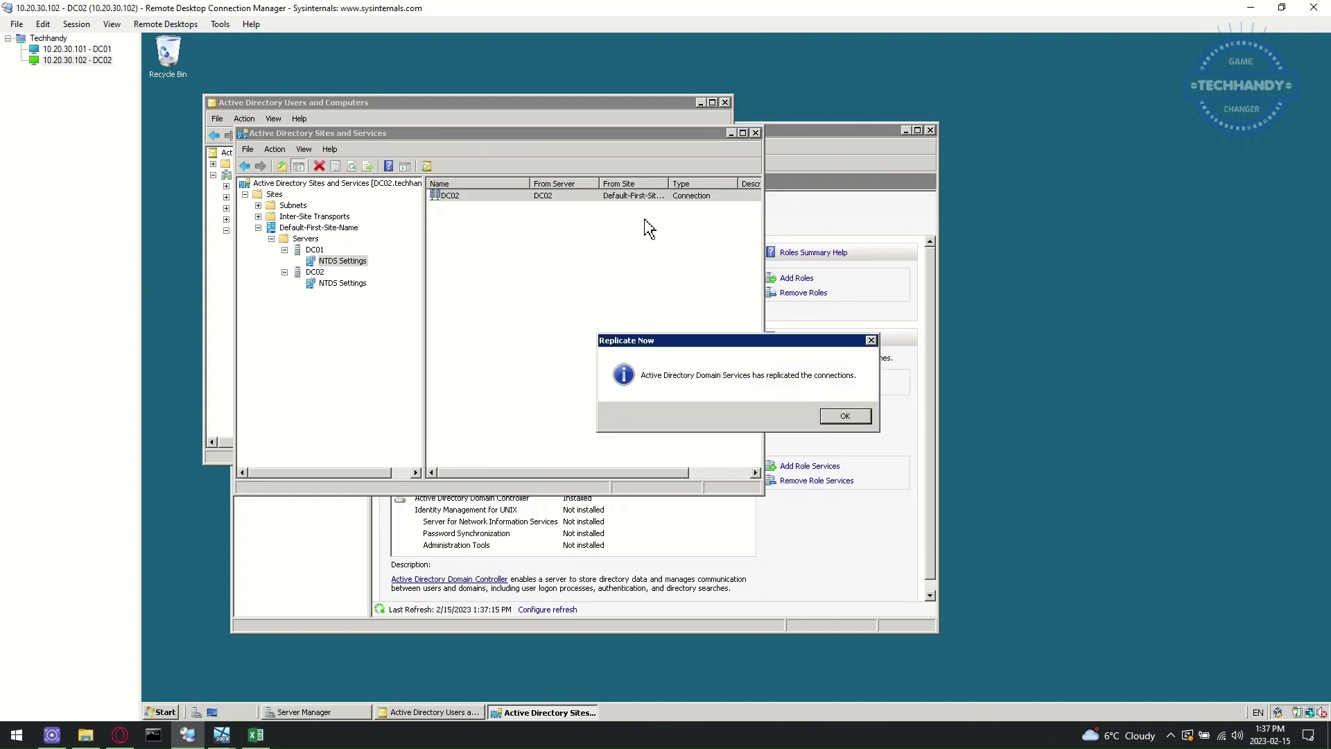
left_click(846, 416)
- Replicate DC02's automatic connection from DC01, then refresh DC01's Users to show User02 admin
left_click(356, 283)
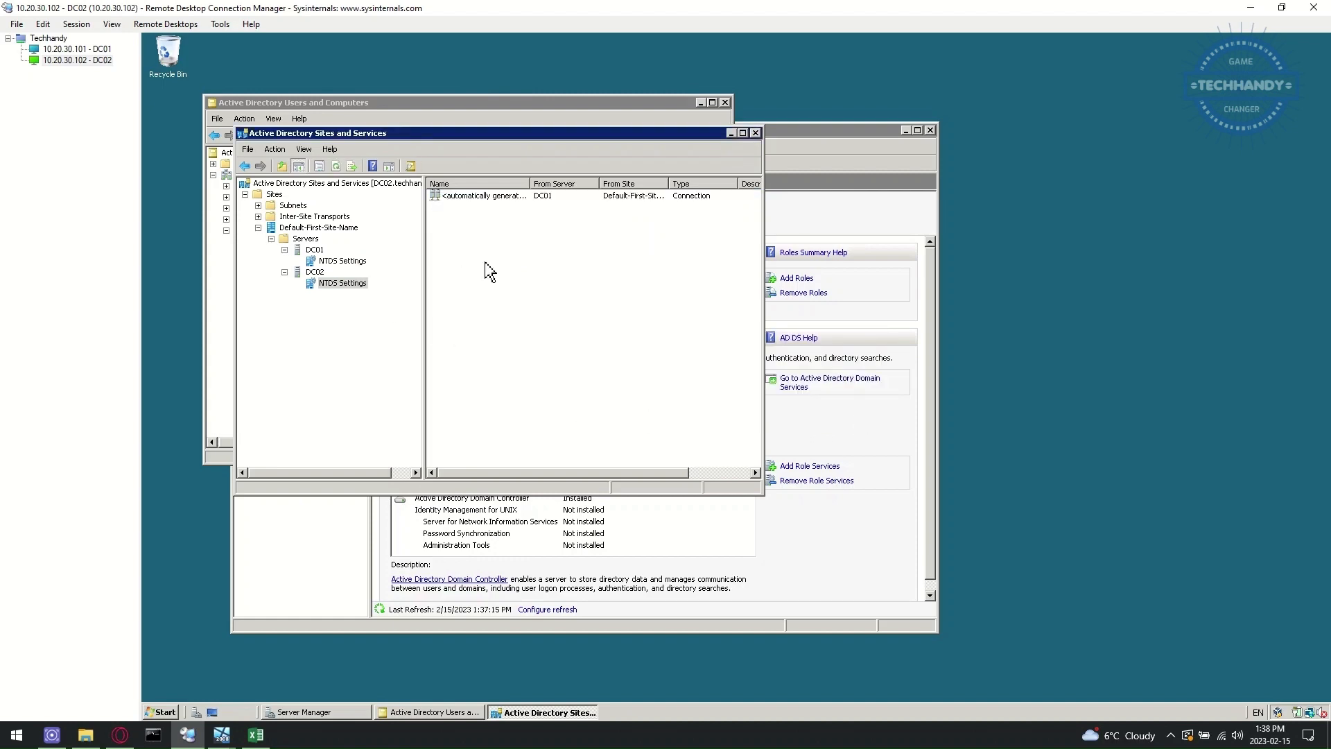
right_click(545, 202)
left_click(577, 213)
left_click(846, 416)
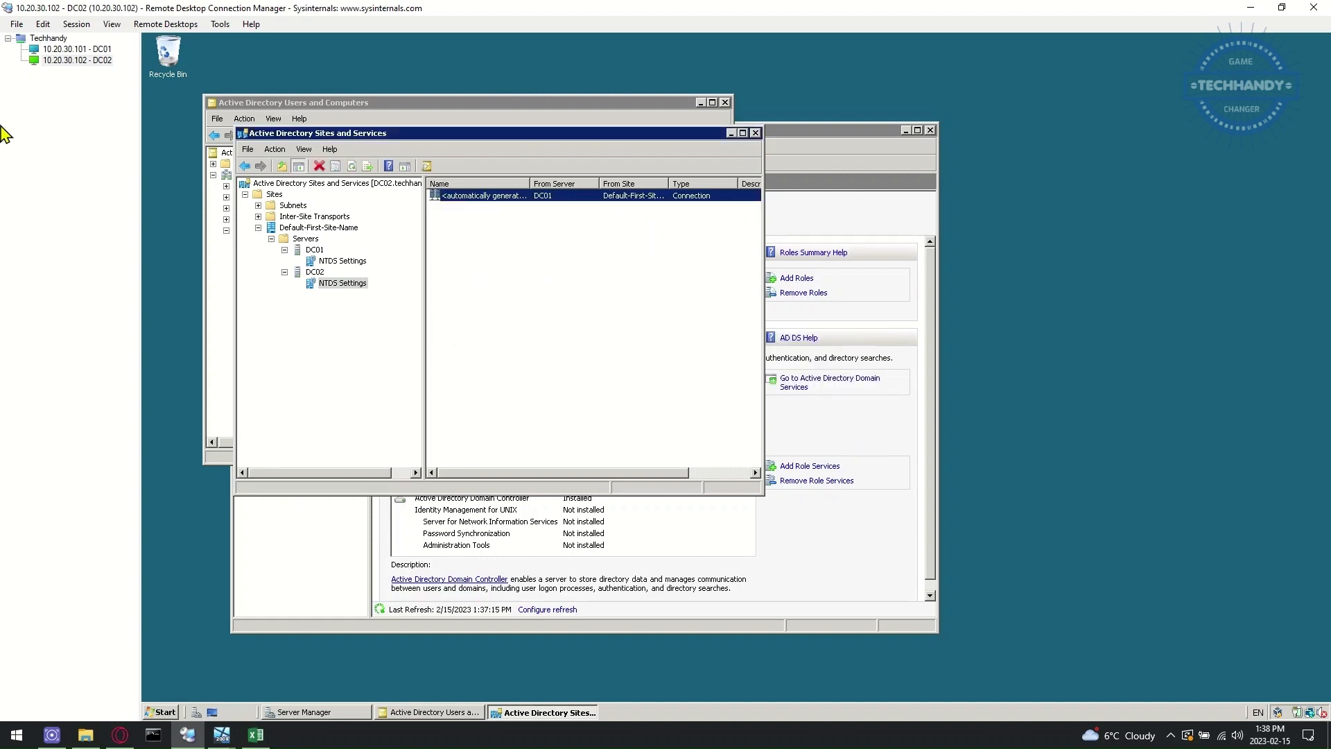
left_click(81, 49)
left_click(725, 213)
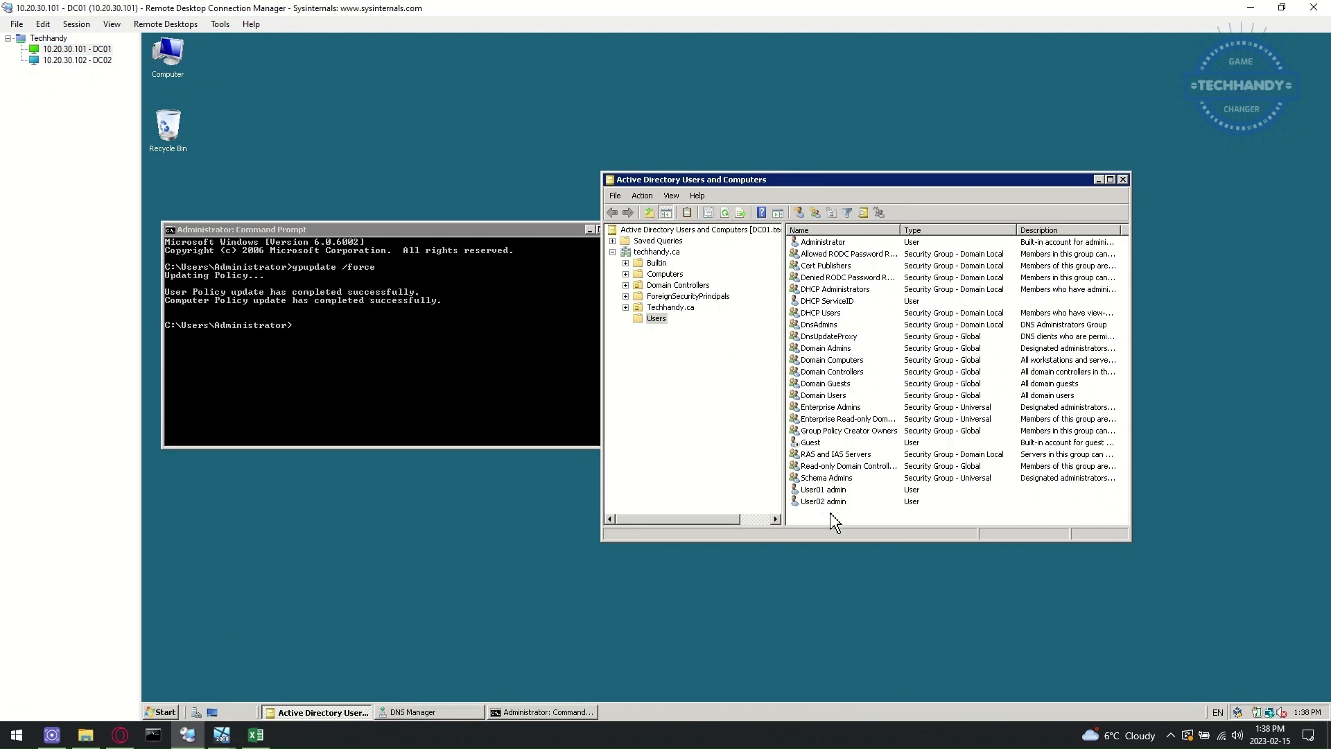
- Run repadmin /replsummary on DC01, confirming 0/3 failures, and close the command prompt
left_click(299, 375)
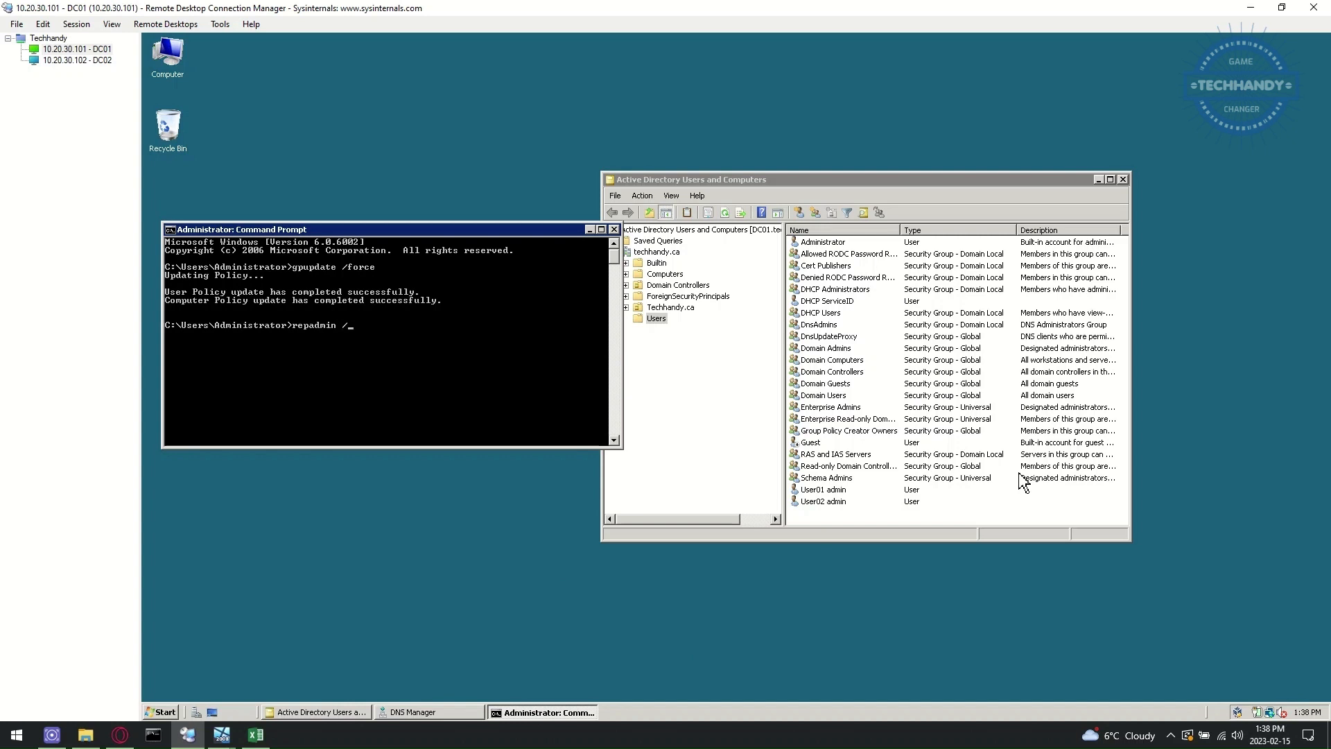
key("Return")
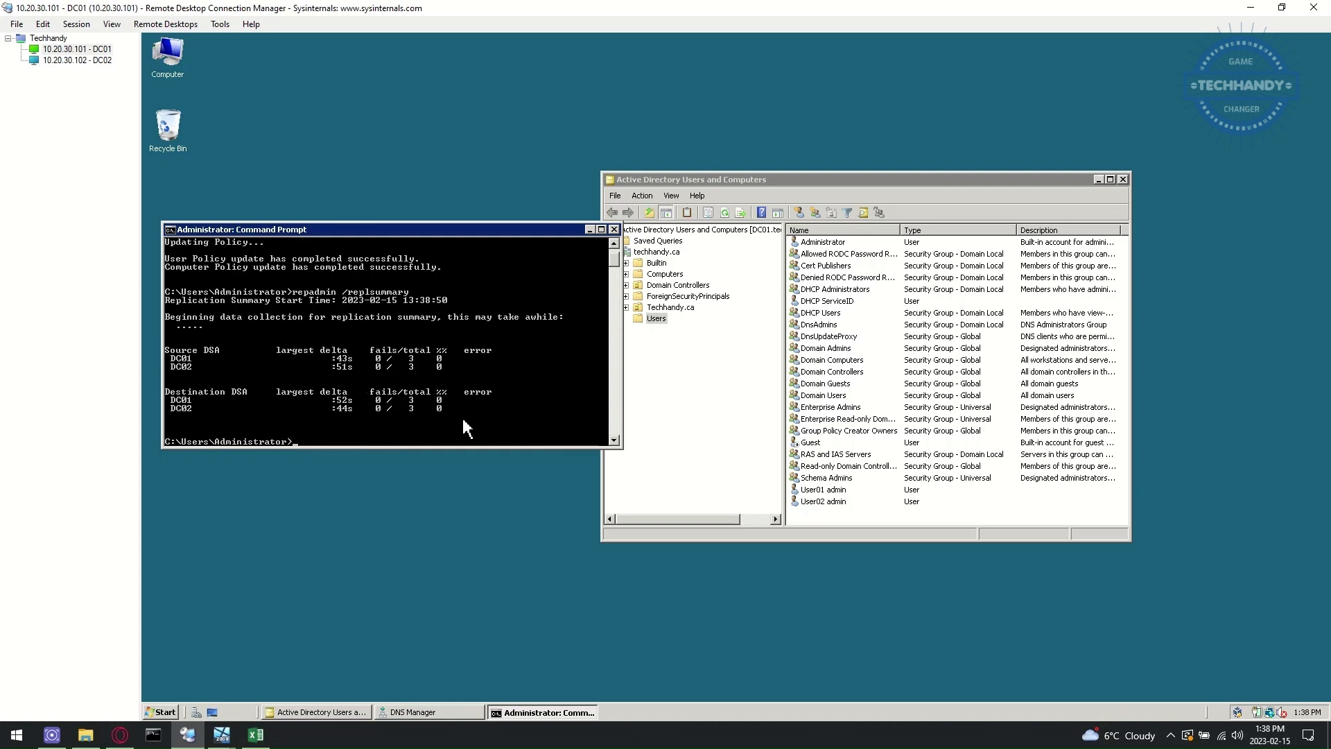
left_click(613, 230)
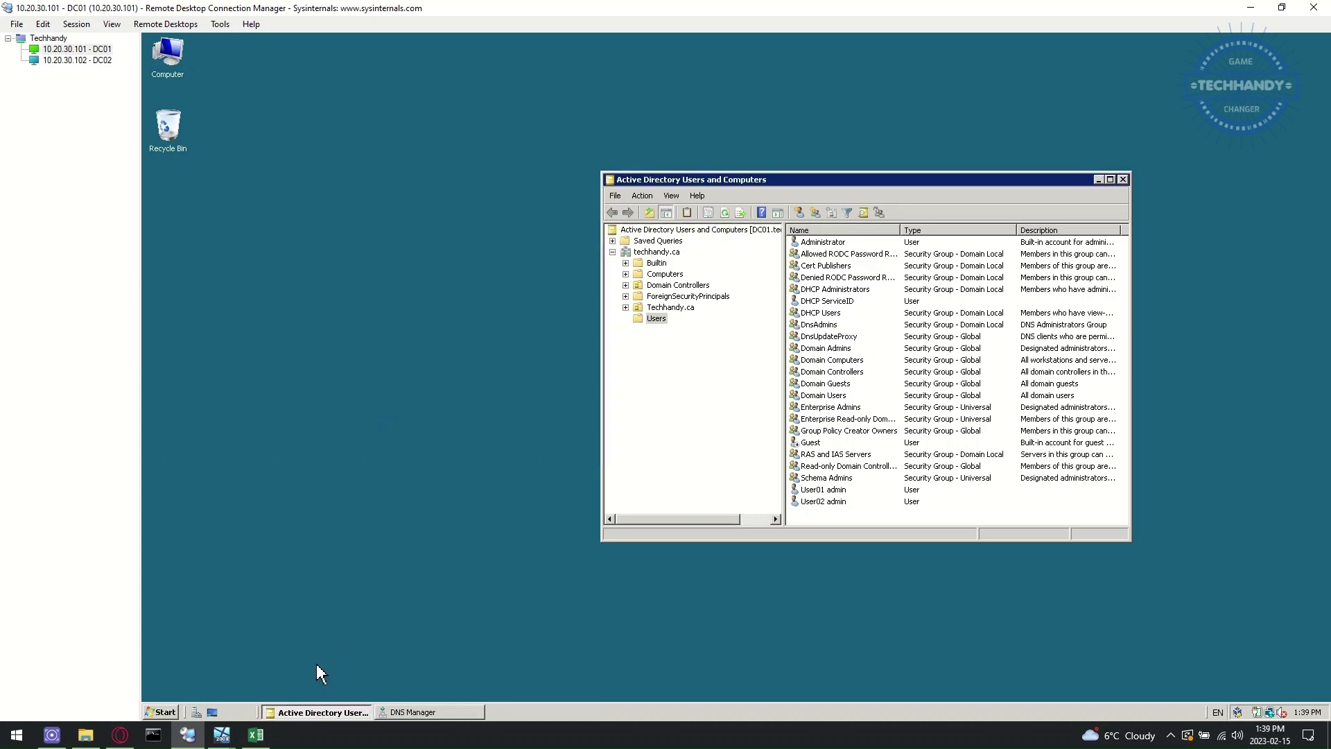
left_click(255, 734)
- Fill cell B5, 'Add DC02 as 2nd Domain Controller', green in the checklist
left_click(402, 276)
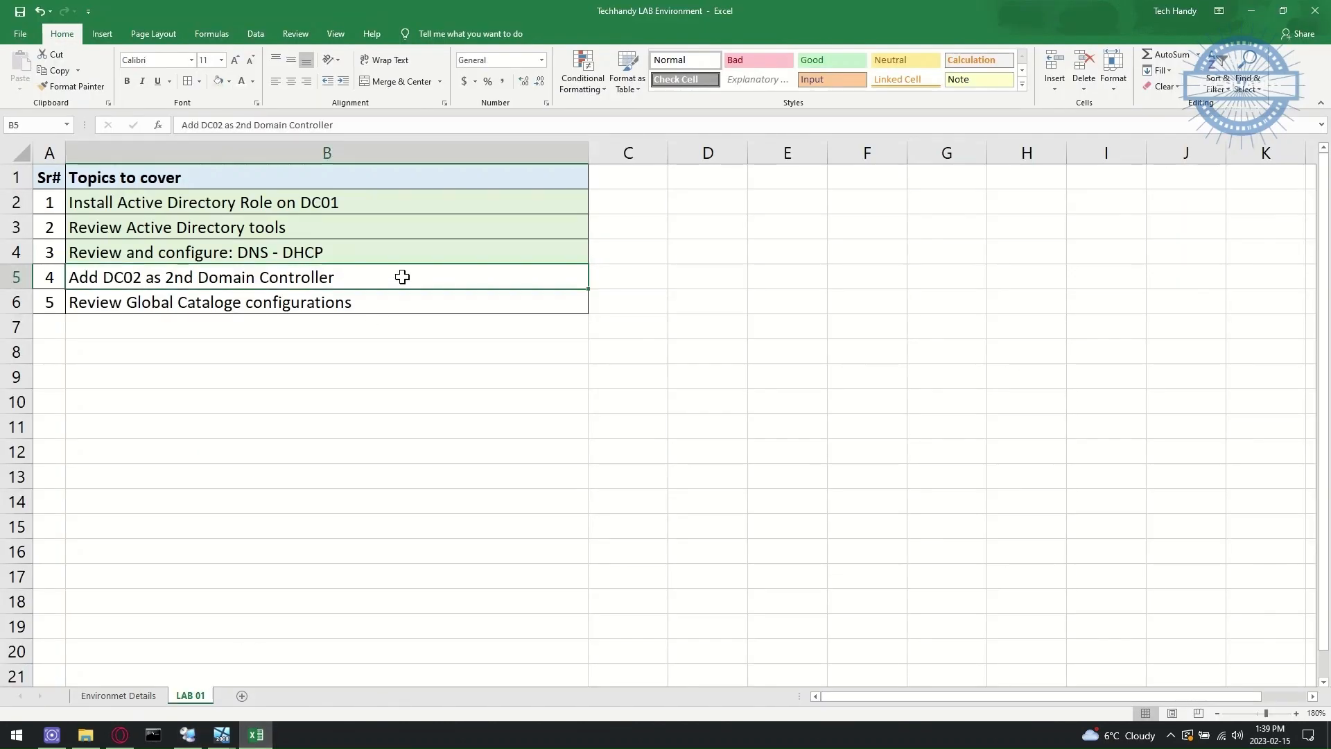
left_click(219, 81)
left_click(222, 304)
- Close Active Directory Users and Computers on DC01 and refresh its desktop
left_click(187, 734)
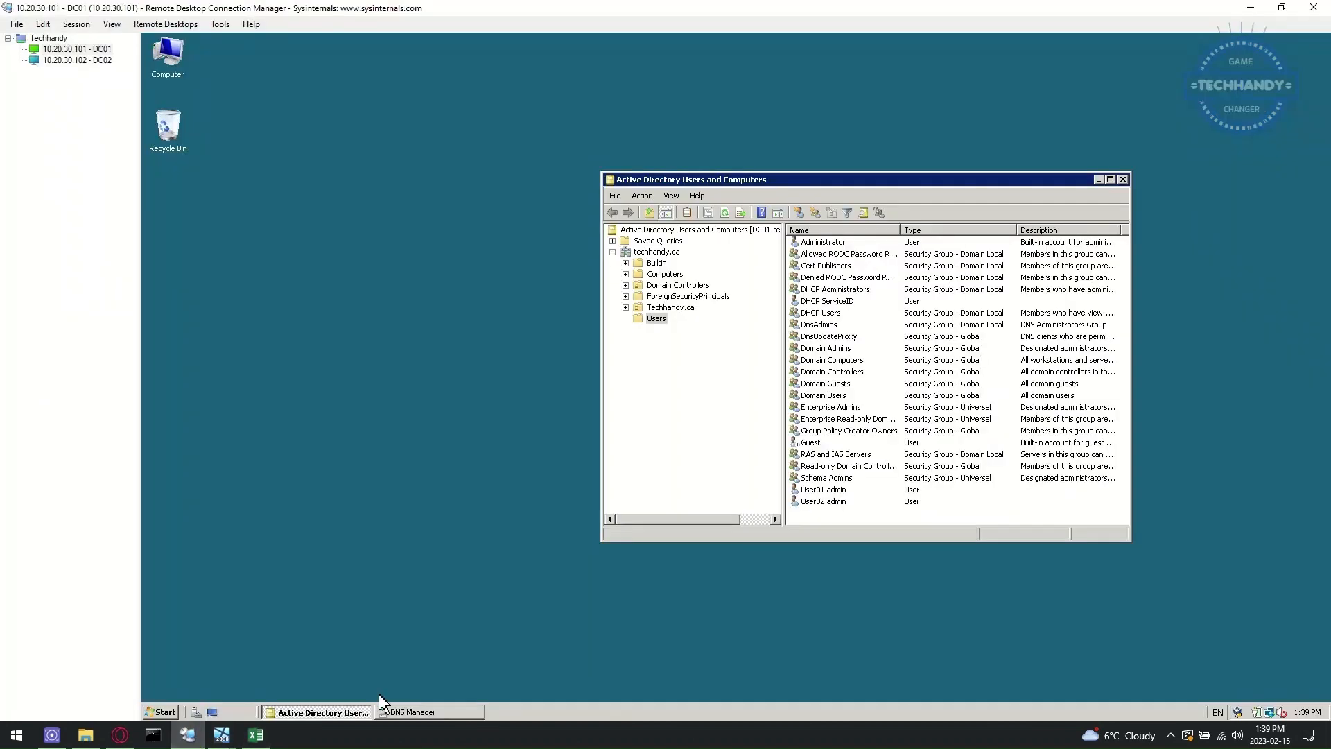
left_click(667, 285)
left_click(1124, 180)
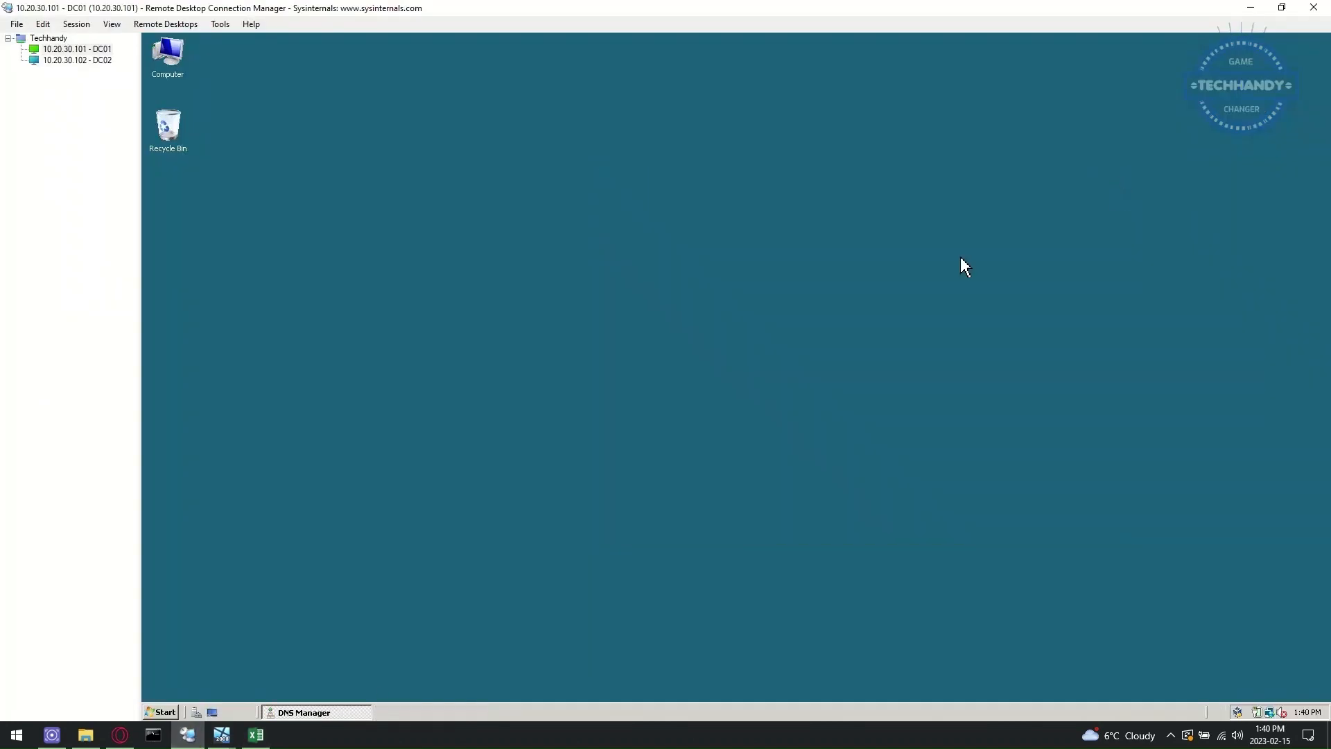
right_click(550, 368)
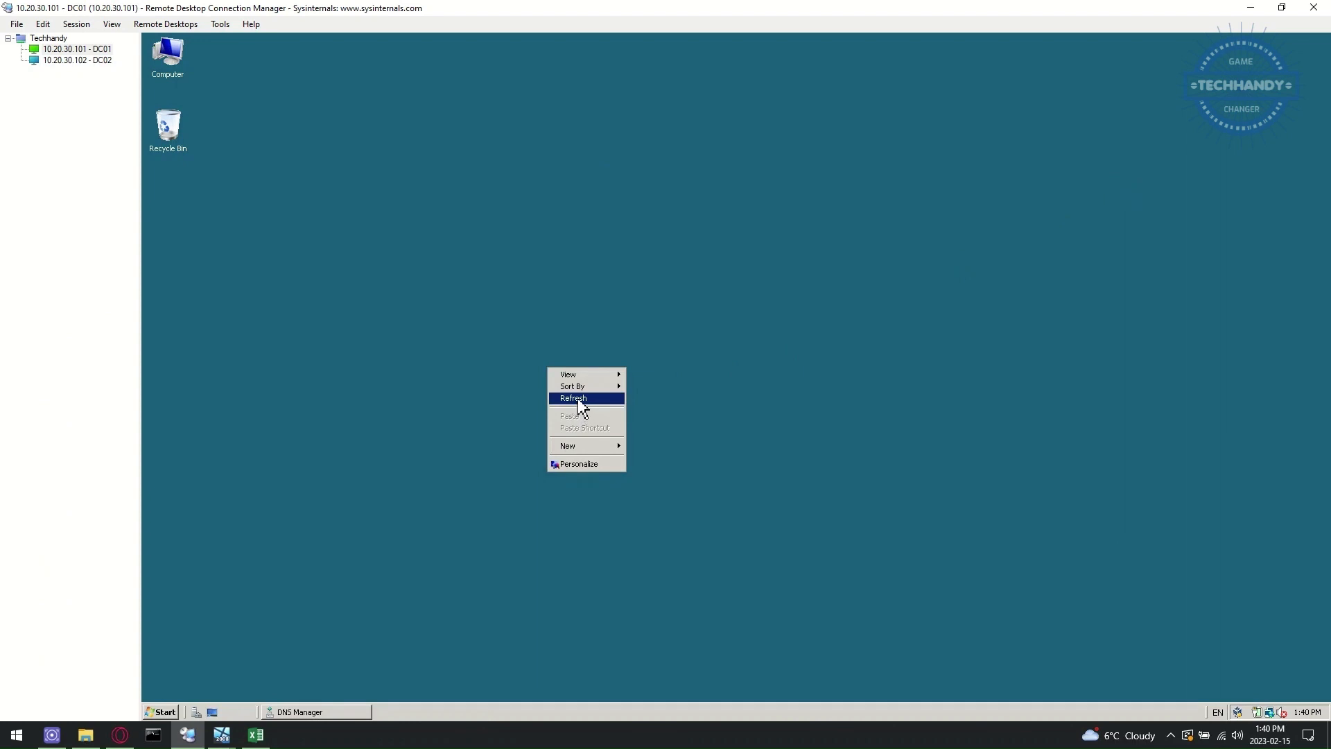
left_click(577, 398)
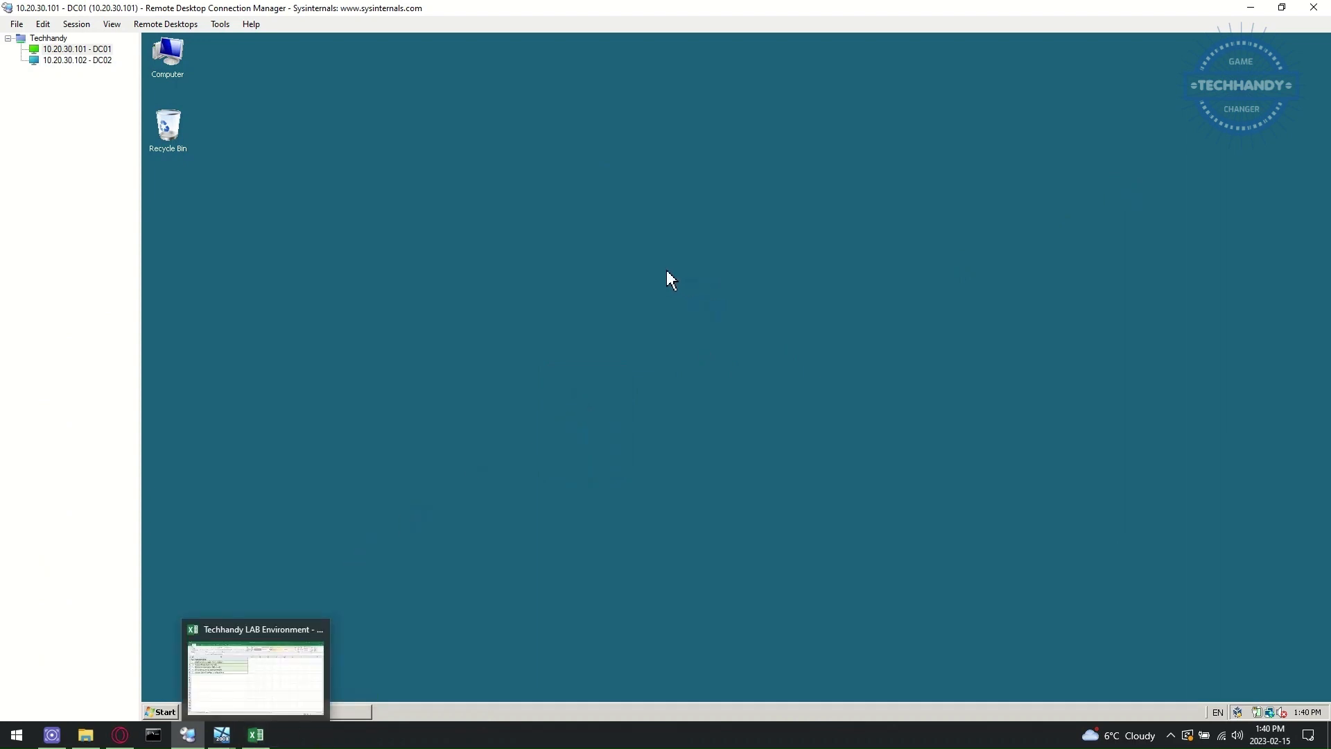
left_click(255, 734)
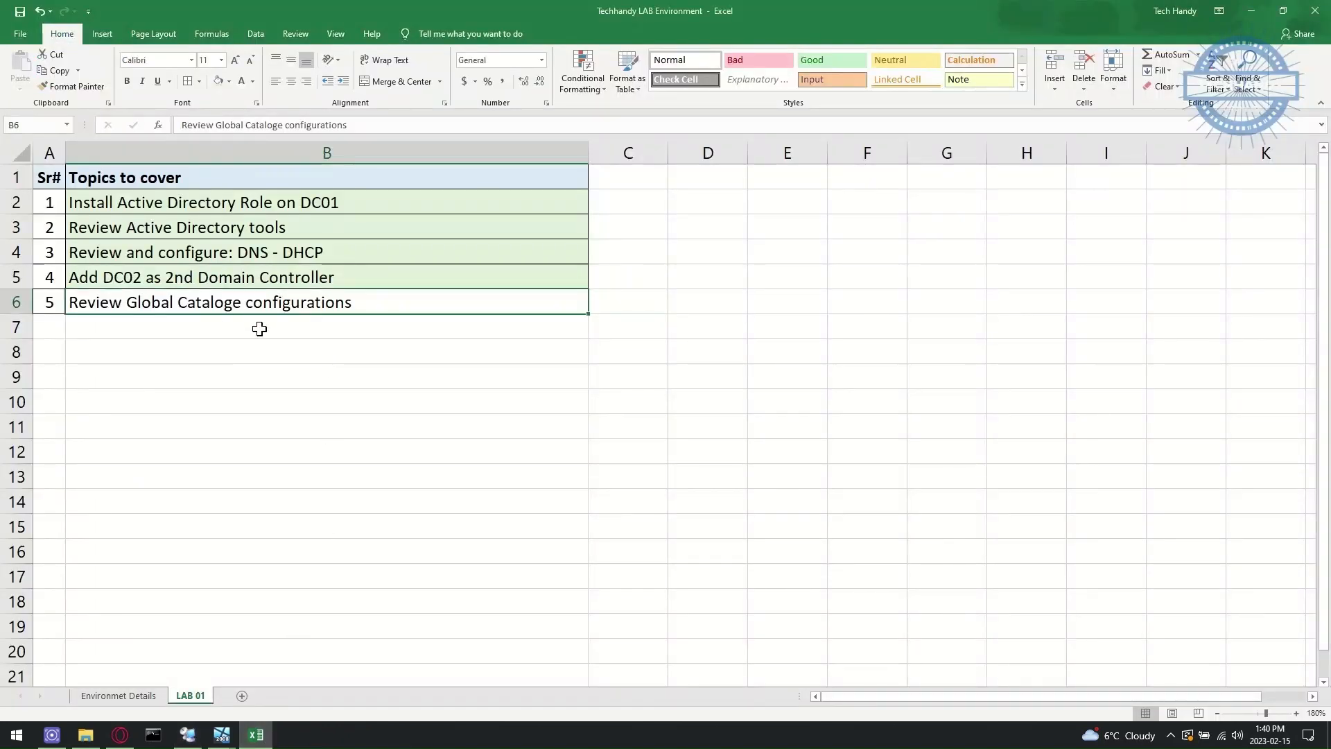
left_click(265, 739)
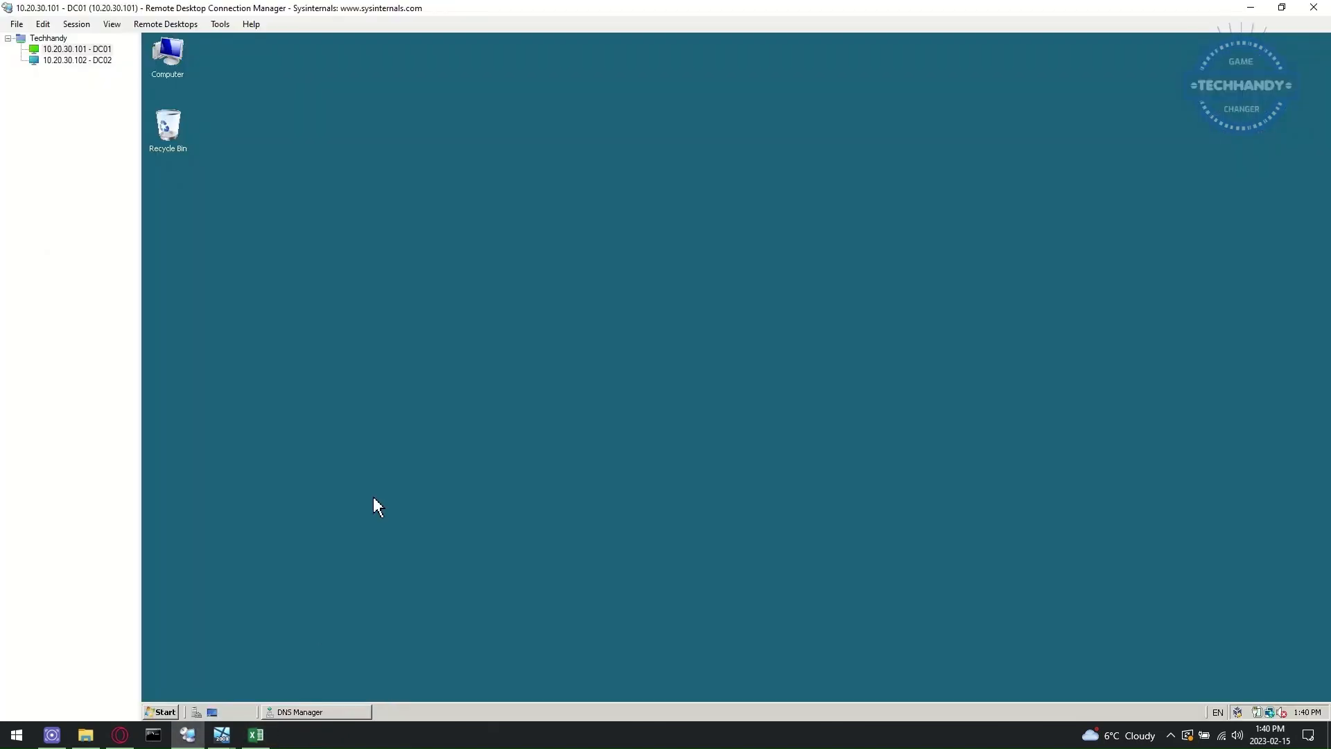
left_click(97, 61)
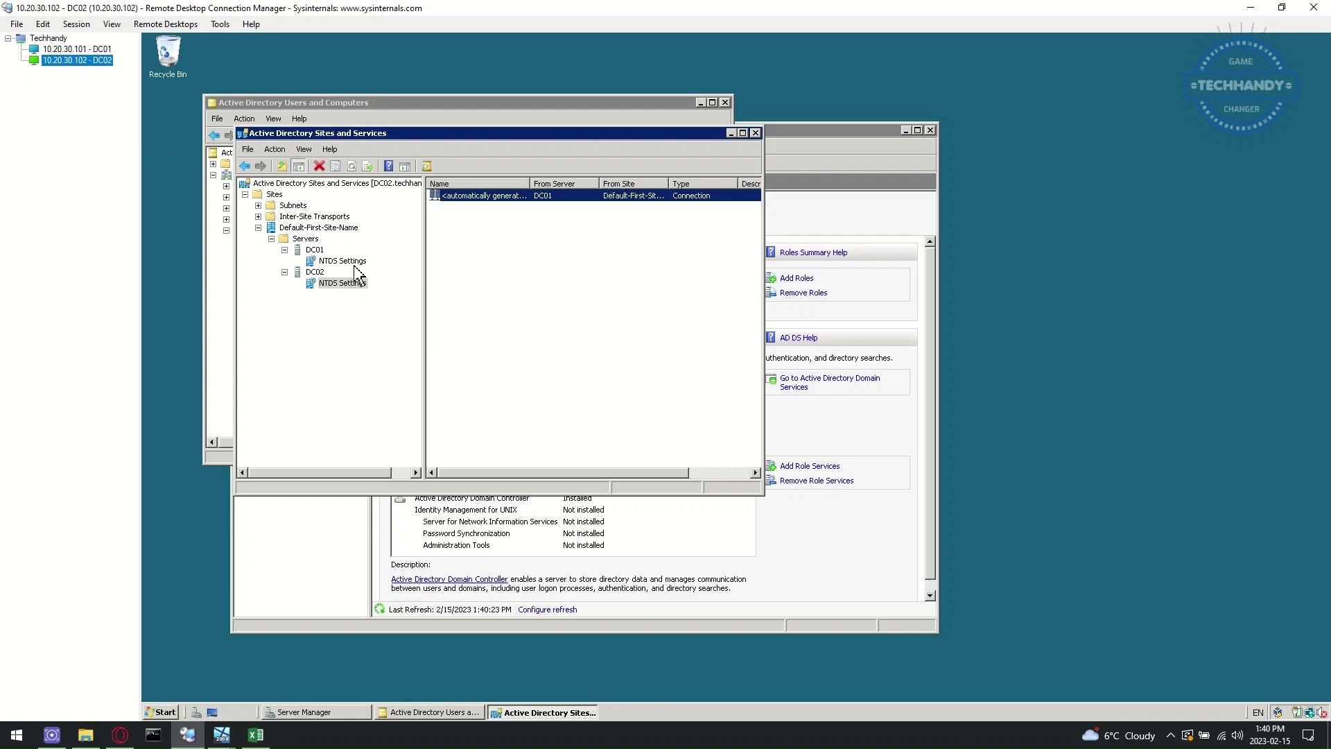
- Turn on 'Protect object from accidental deletion' for the DC01 server object and apply it
right_click(315, 249)
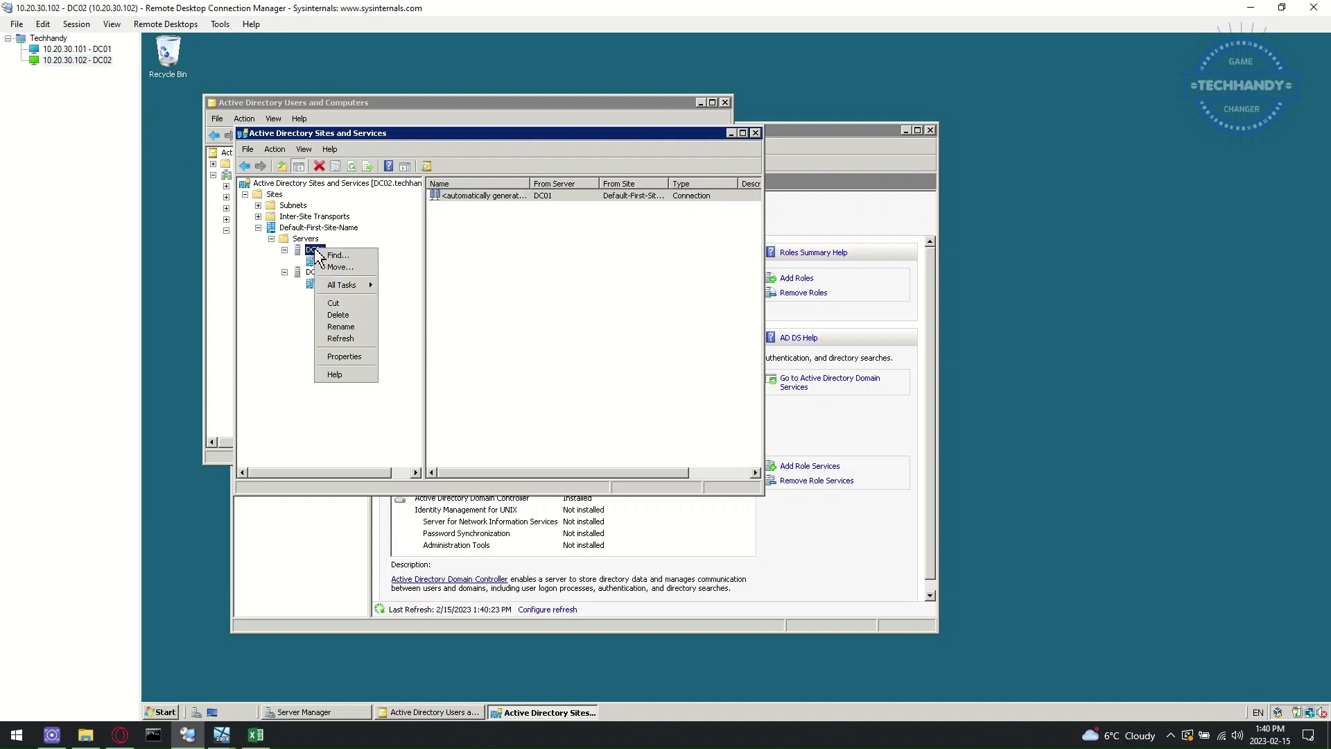
left_click(360, 358)
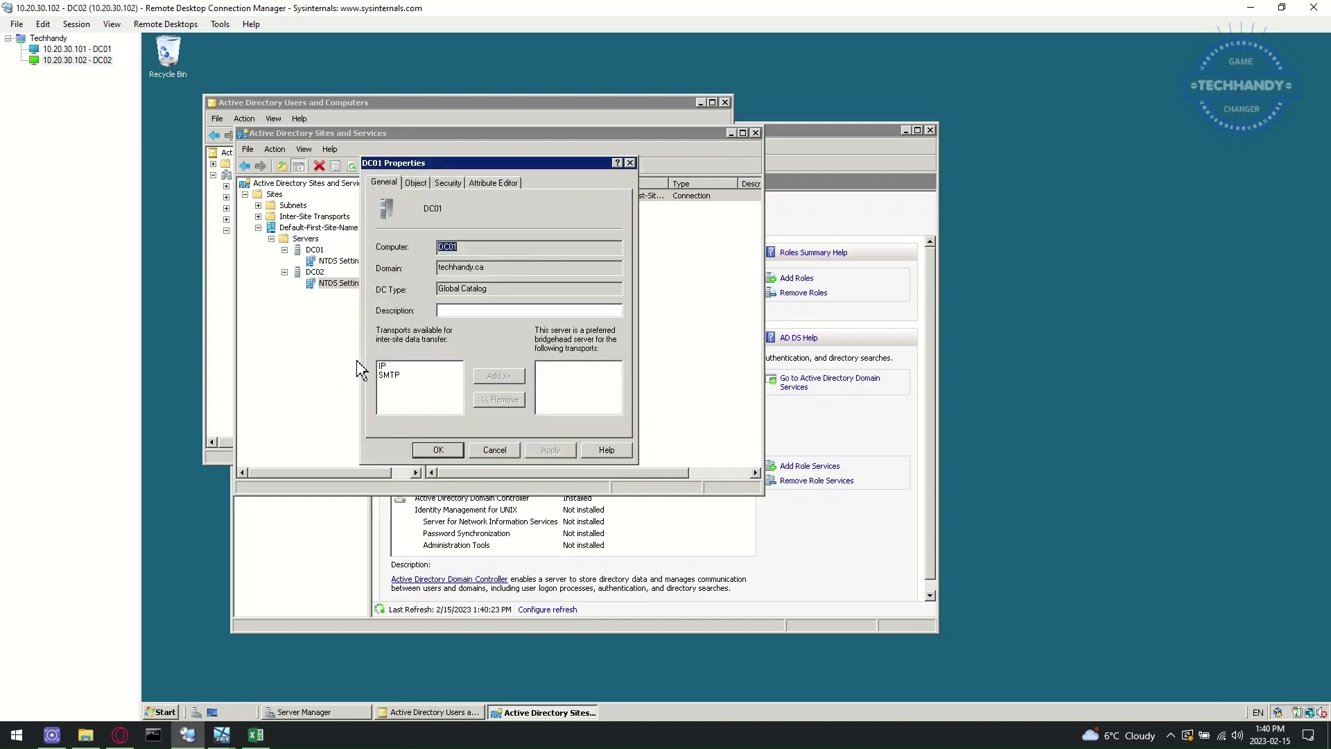
left_click(422, 185)
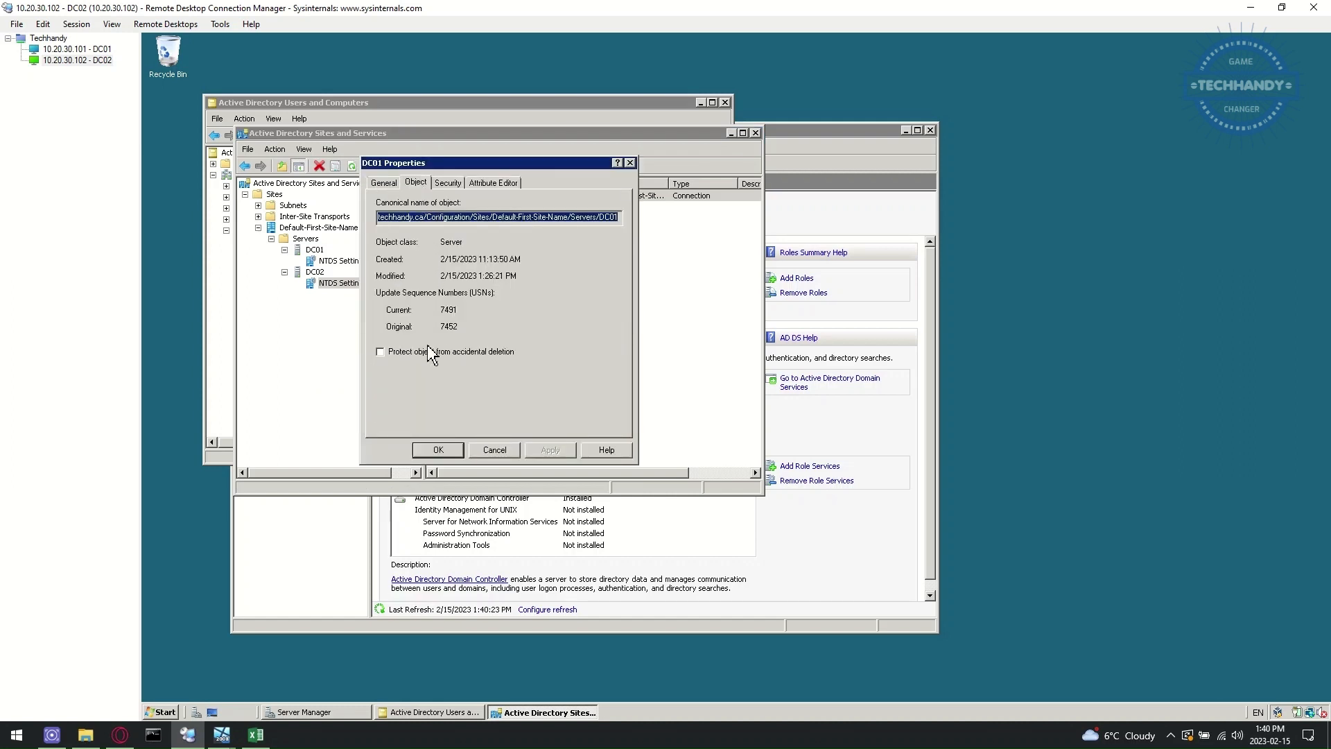
left_click(469, 353)
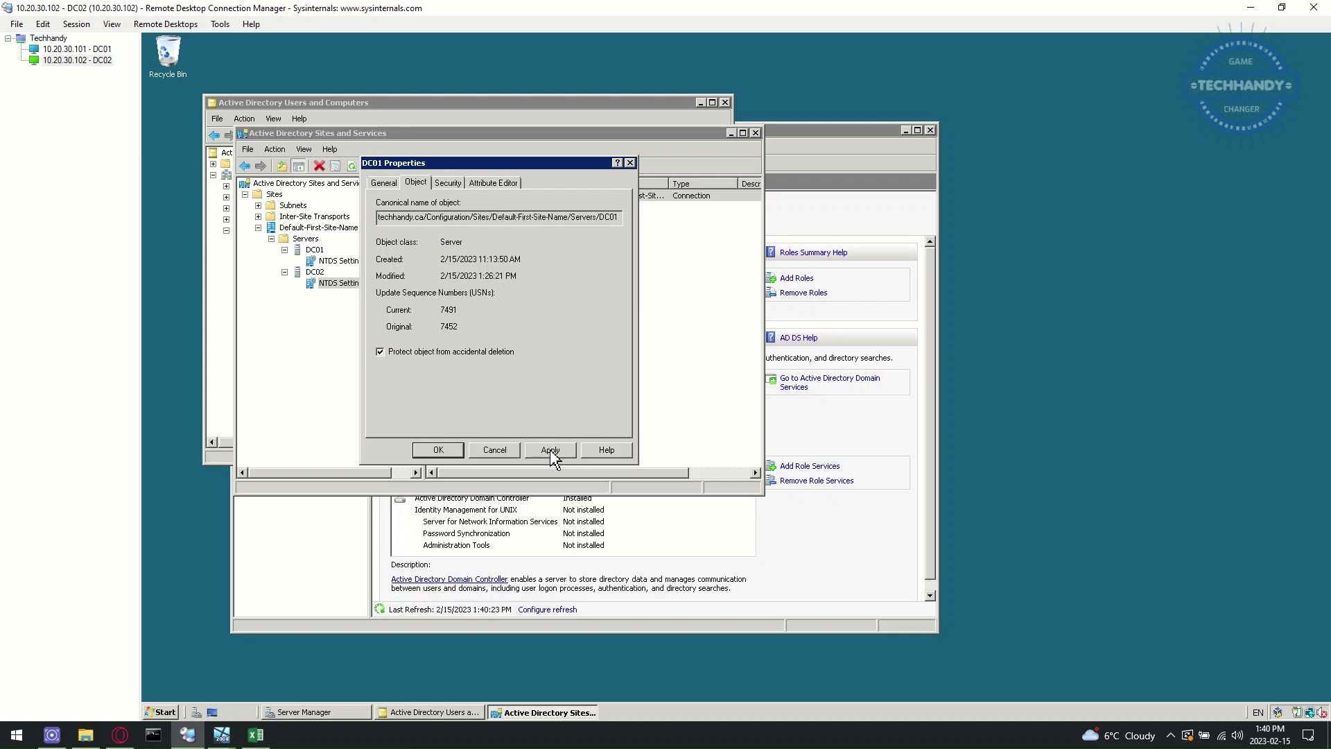
left_click(551, 450)
left_click(449, 183)
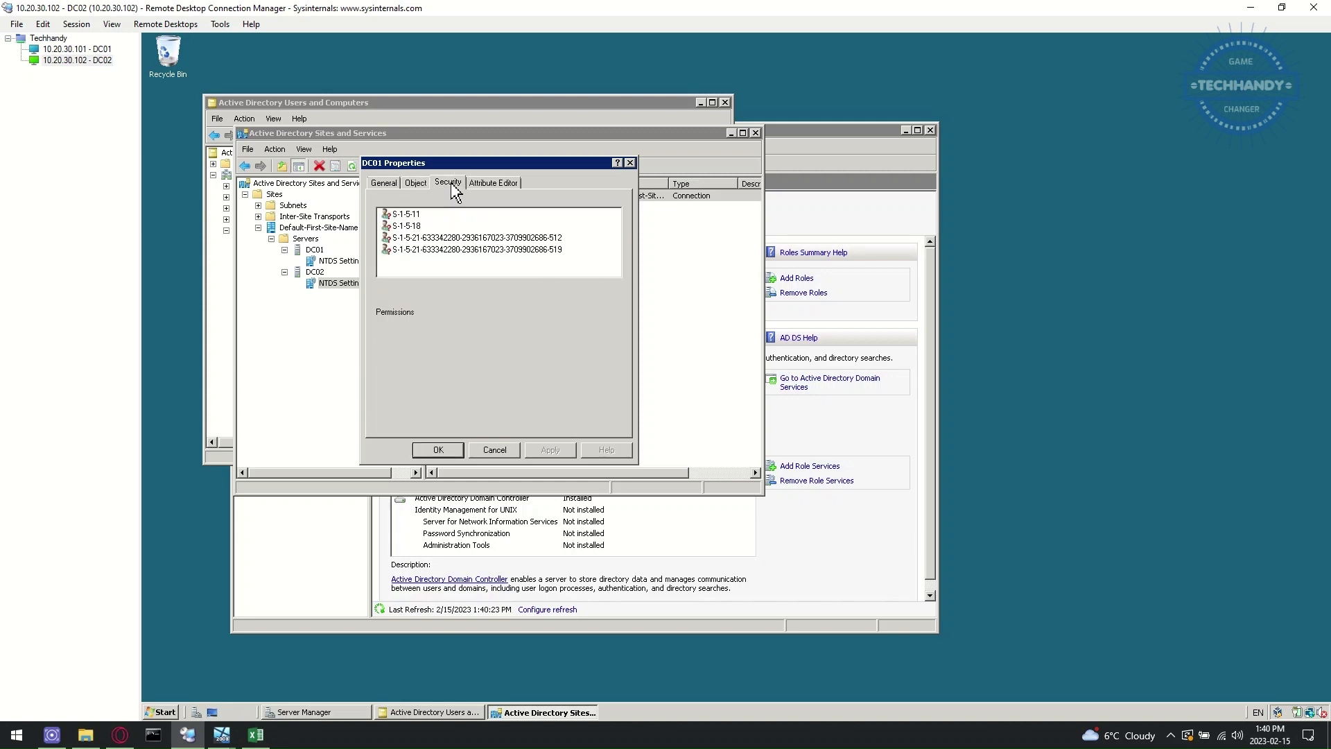
left_click(630, 162)
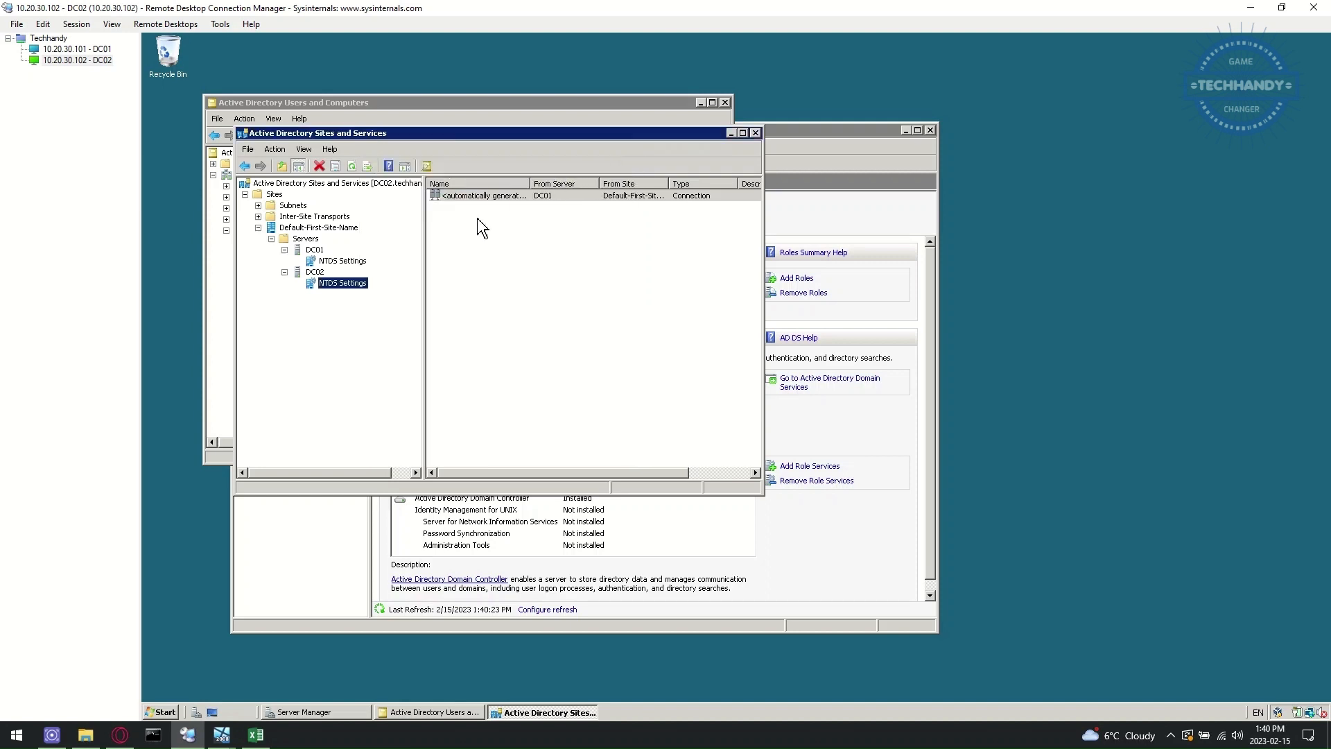
left_click(342, 262)
- Confirm DC01's NTDS Settings has the Global Catalog box checked
right_click(344, 267)
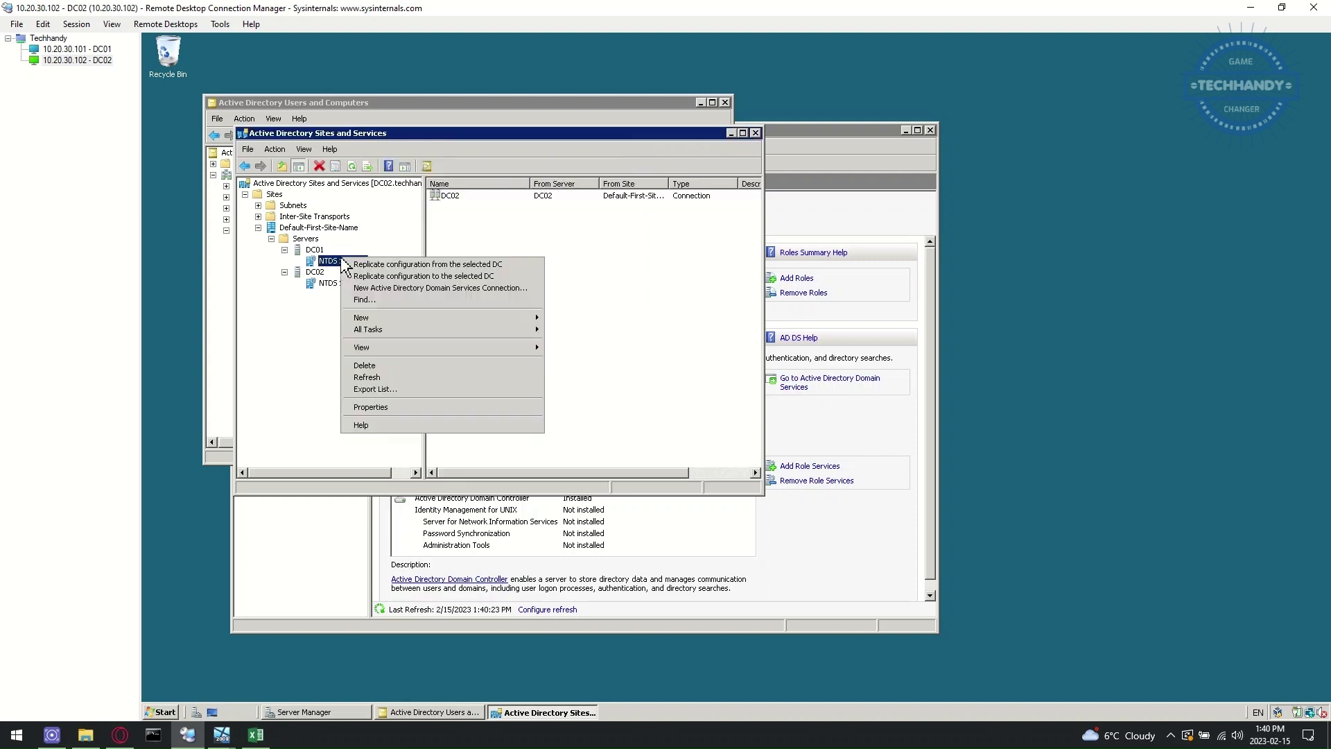
left_click(394, 409)
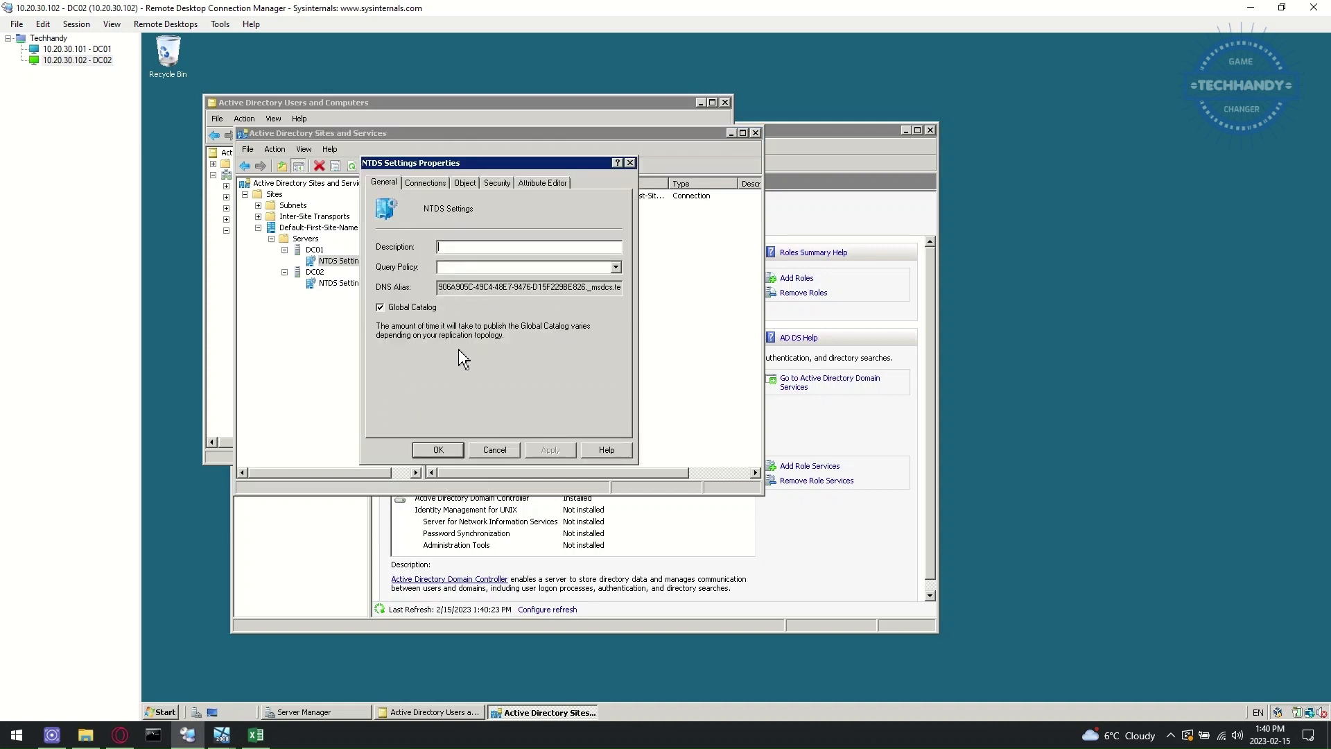
left_click(492, 447)
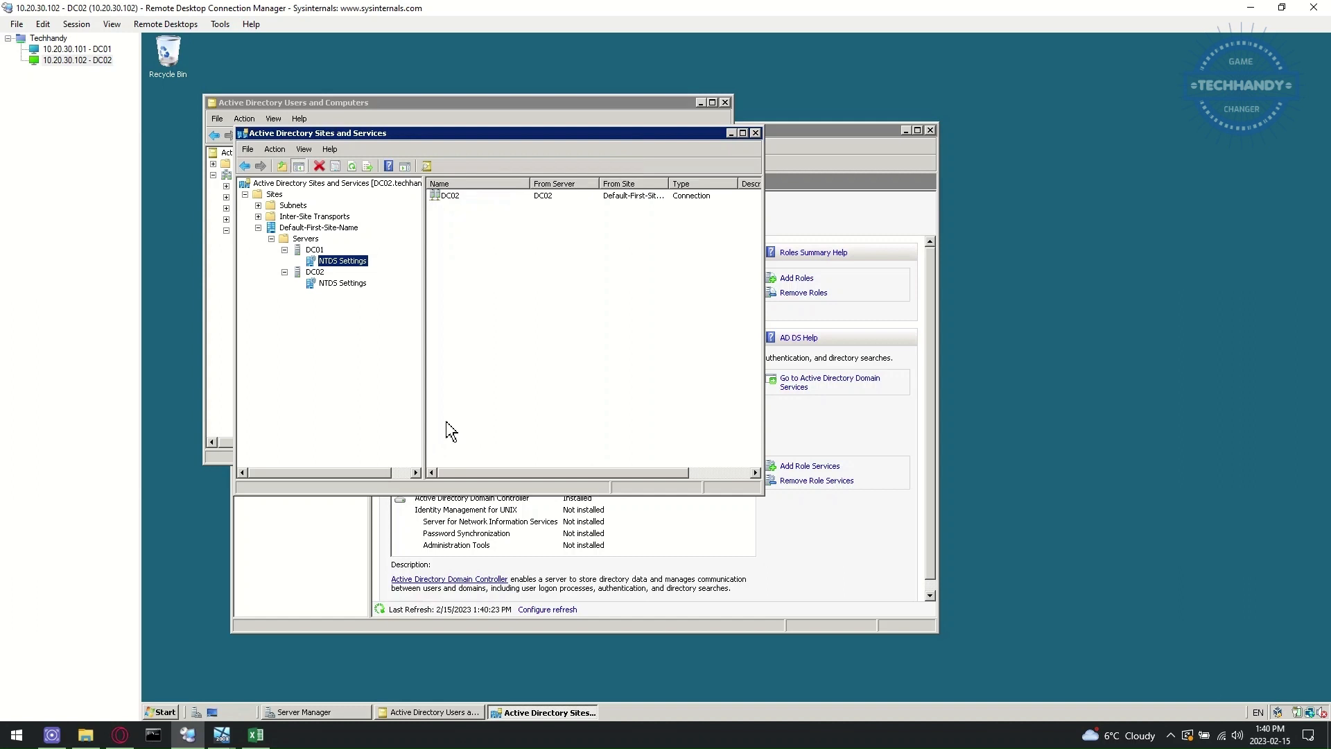
- Confirm DC02's NTDS Settings is also a Global Catalog, then close Sites and Services
left_click(355, 283)
right_click(356, 284)
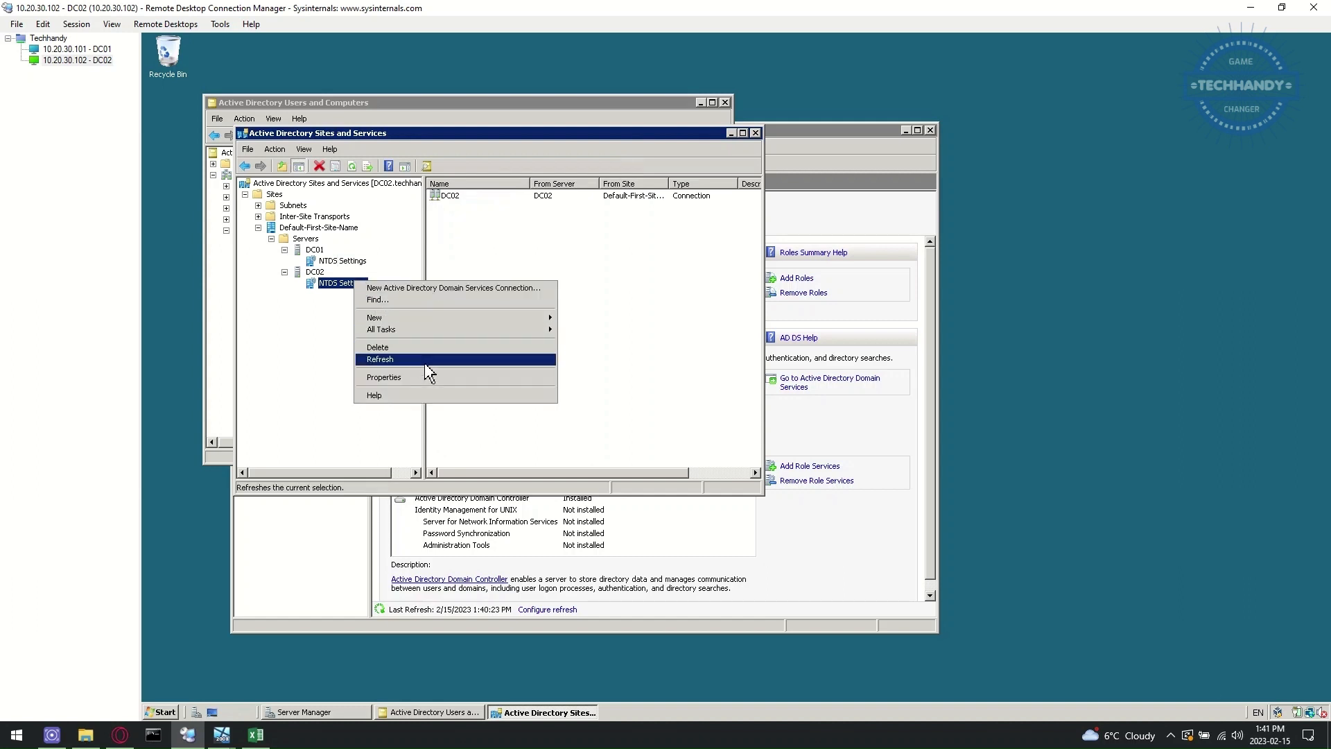
left_click(441, 376)
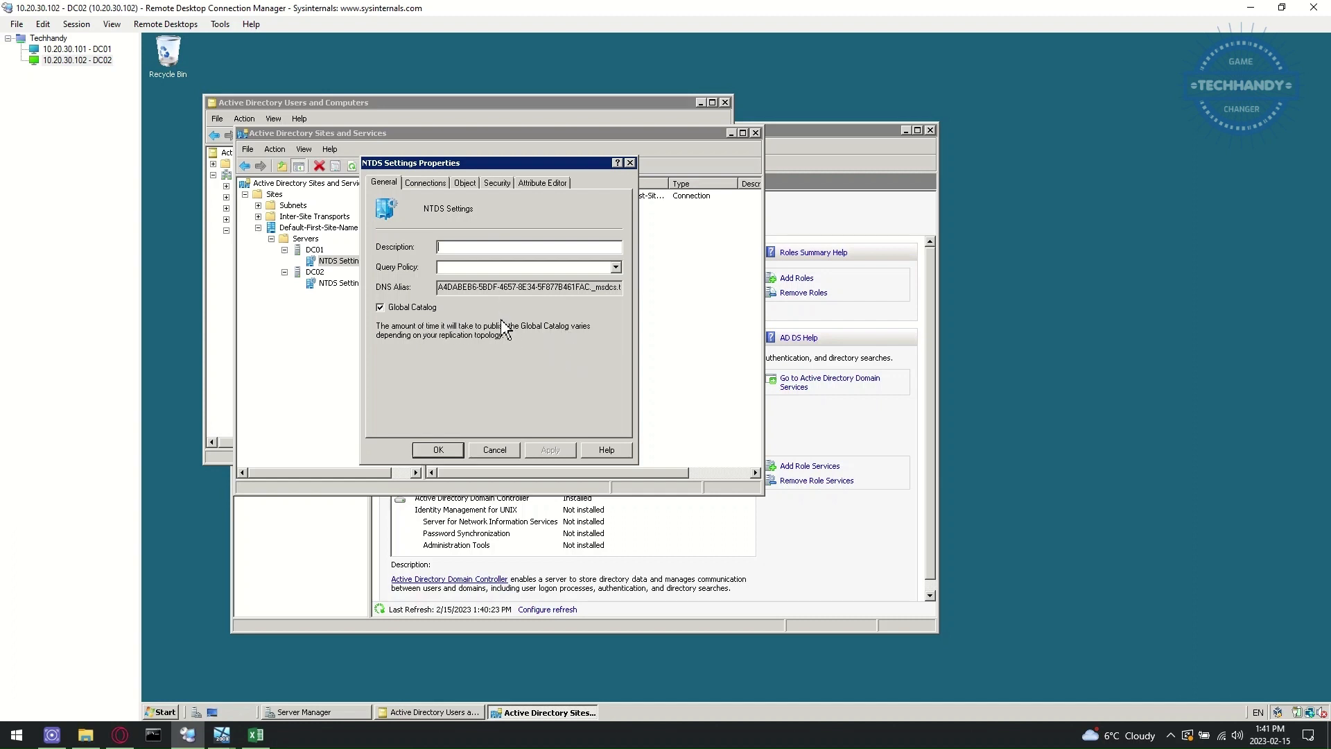
left_click(451, 451)
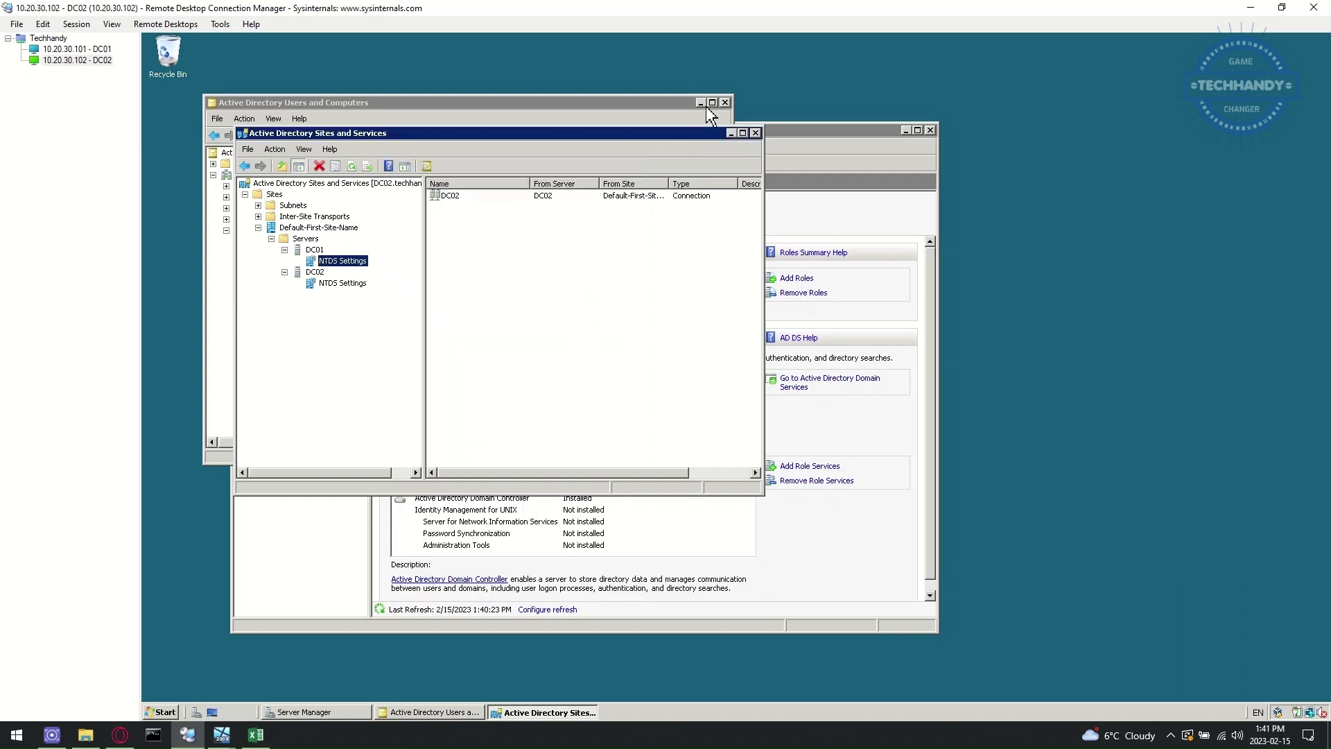
left_click(756, 133)
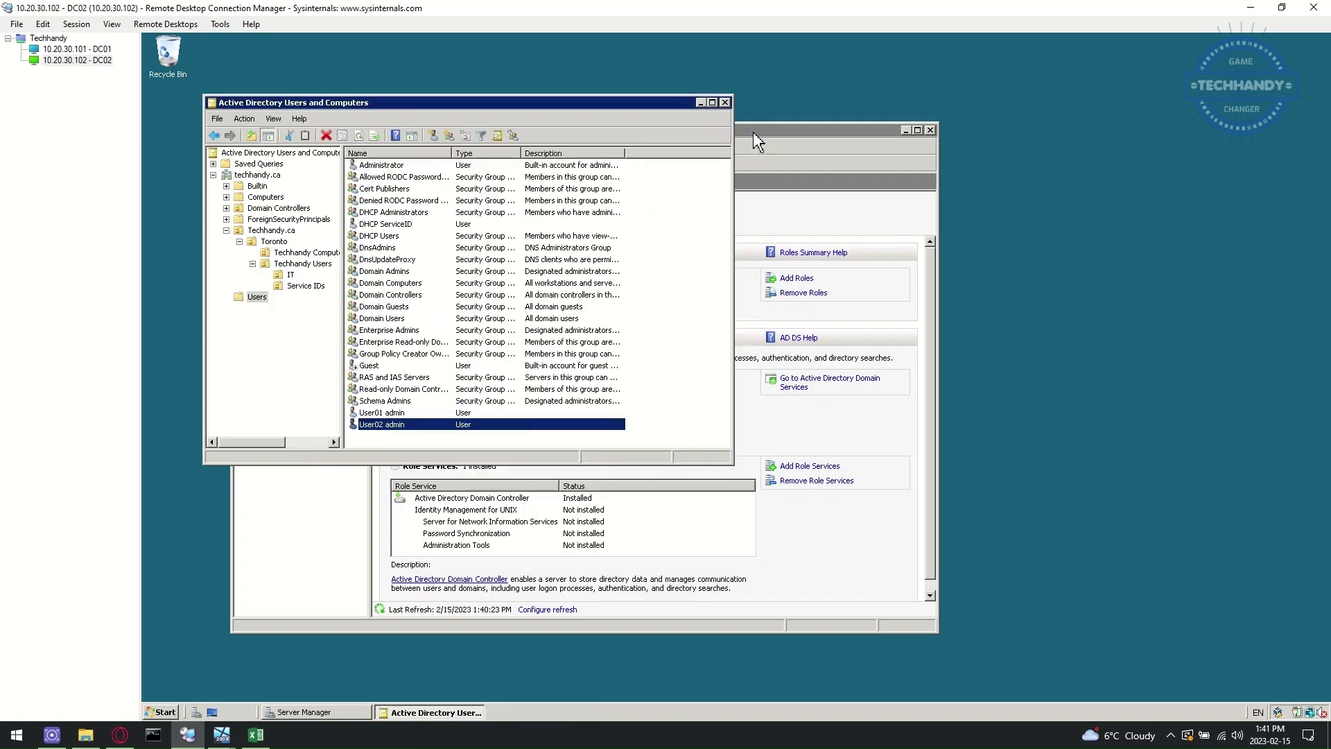
- Close Active Directory Users and Computers and Server Manager on DC02, and minimize RDCMan
left_click(725, 103)
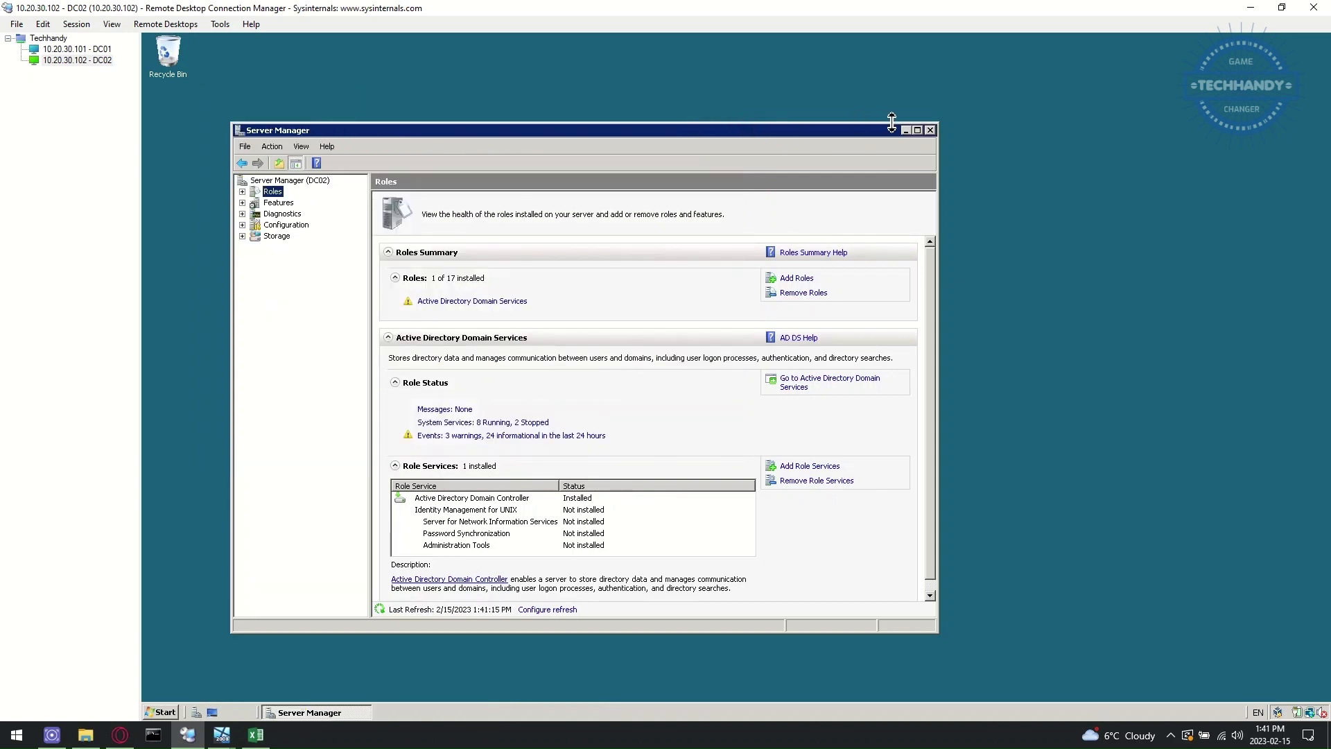
left_click(930, 130)
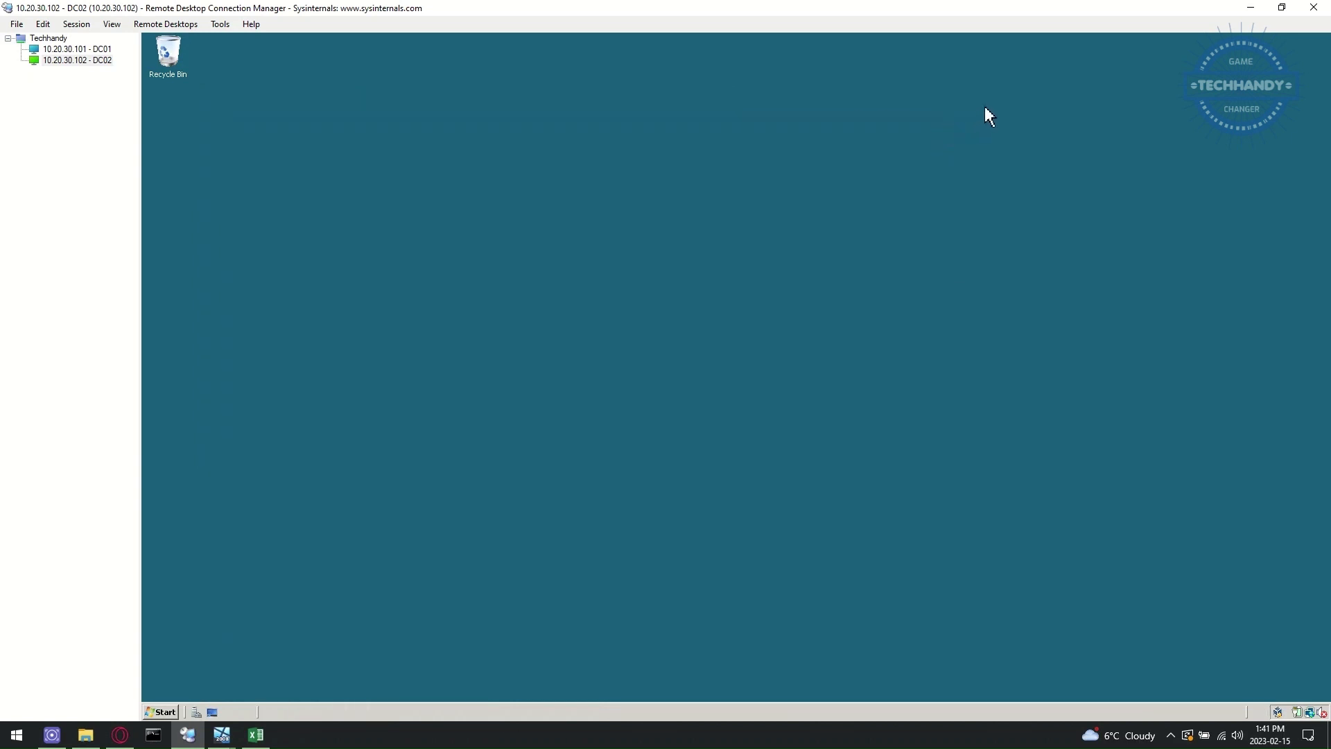
left_click(1251, 8)
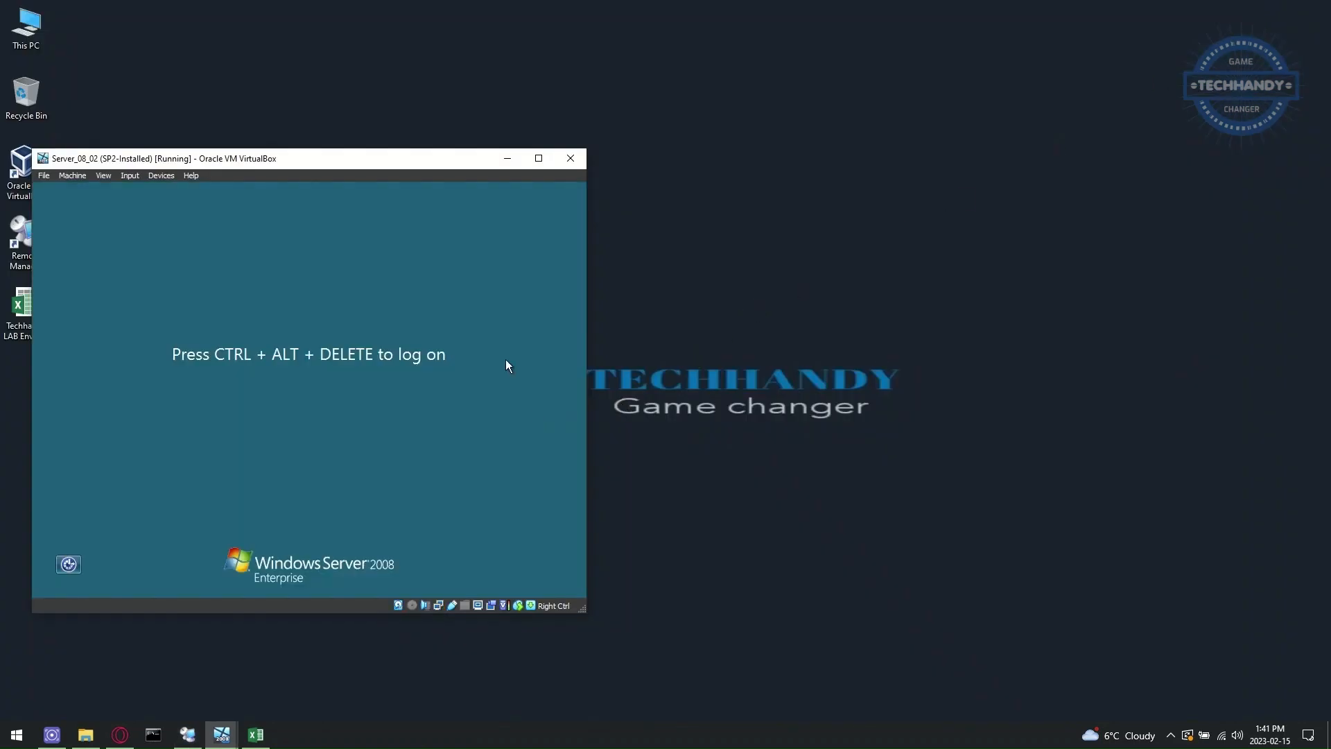
- Minimize the Server_08_02 VM window and select the Review Global Catalog topic in the Techhandy LAB Environment workbook
left_click(507, 160)
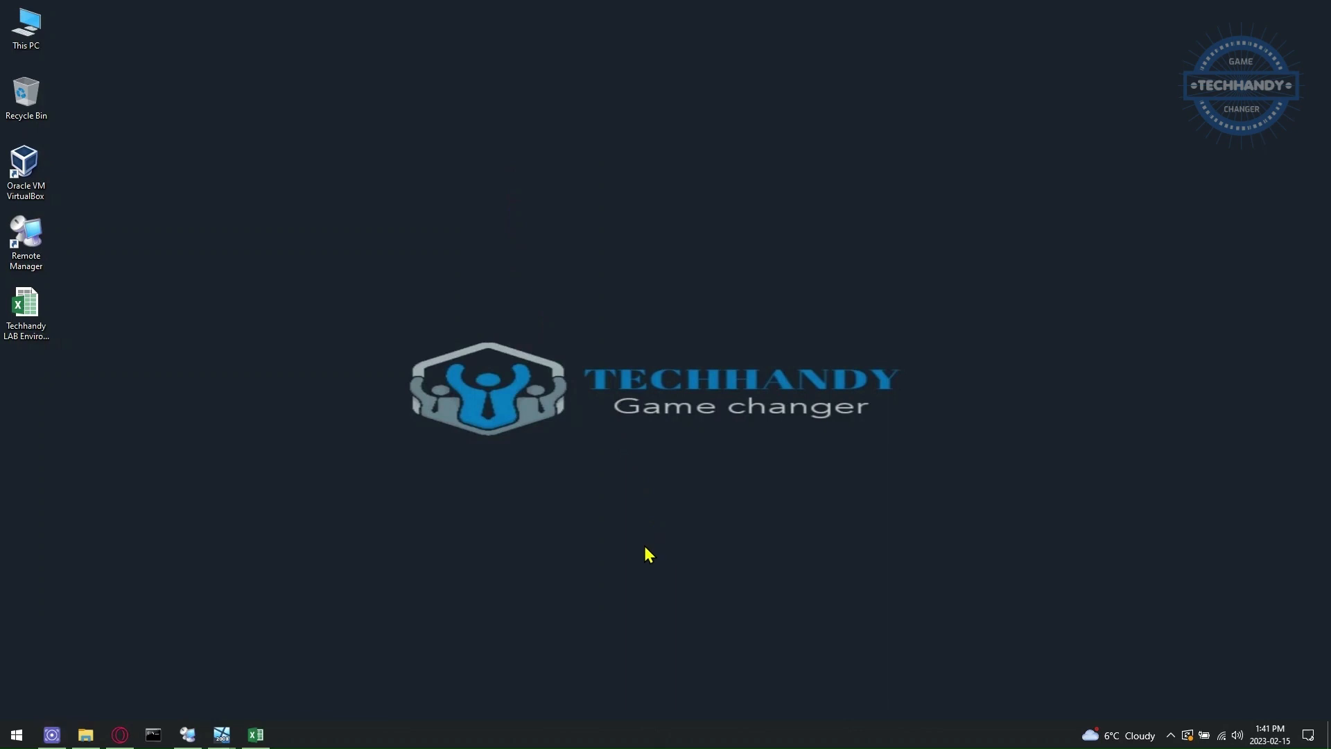
left_click(263, 737)
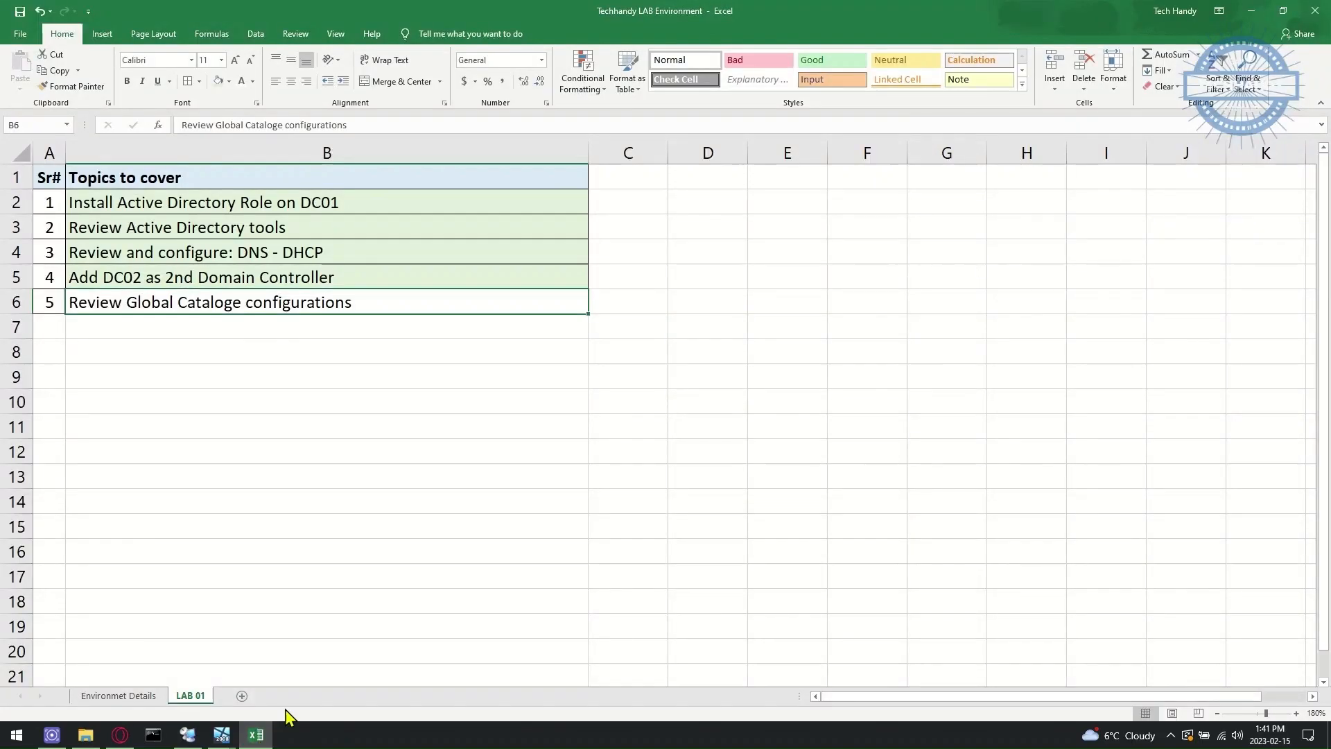
left_click(329, 303)
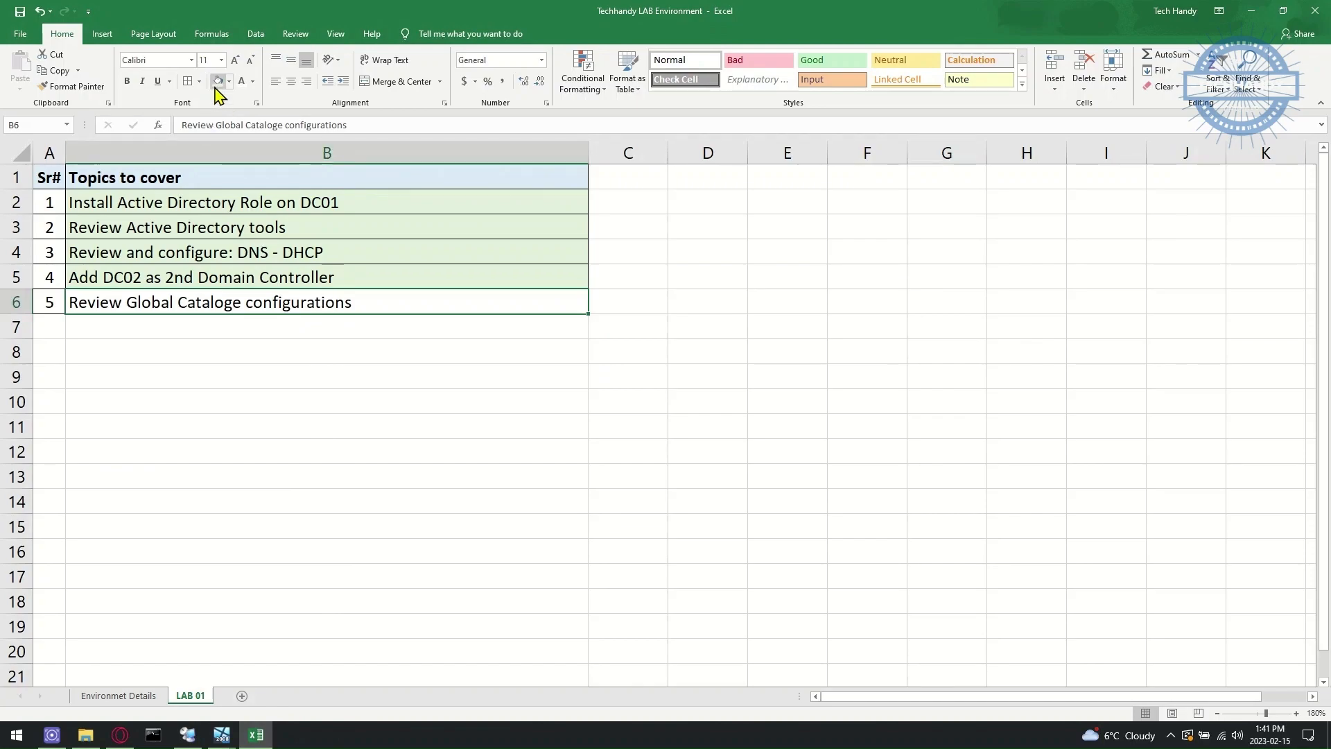